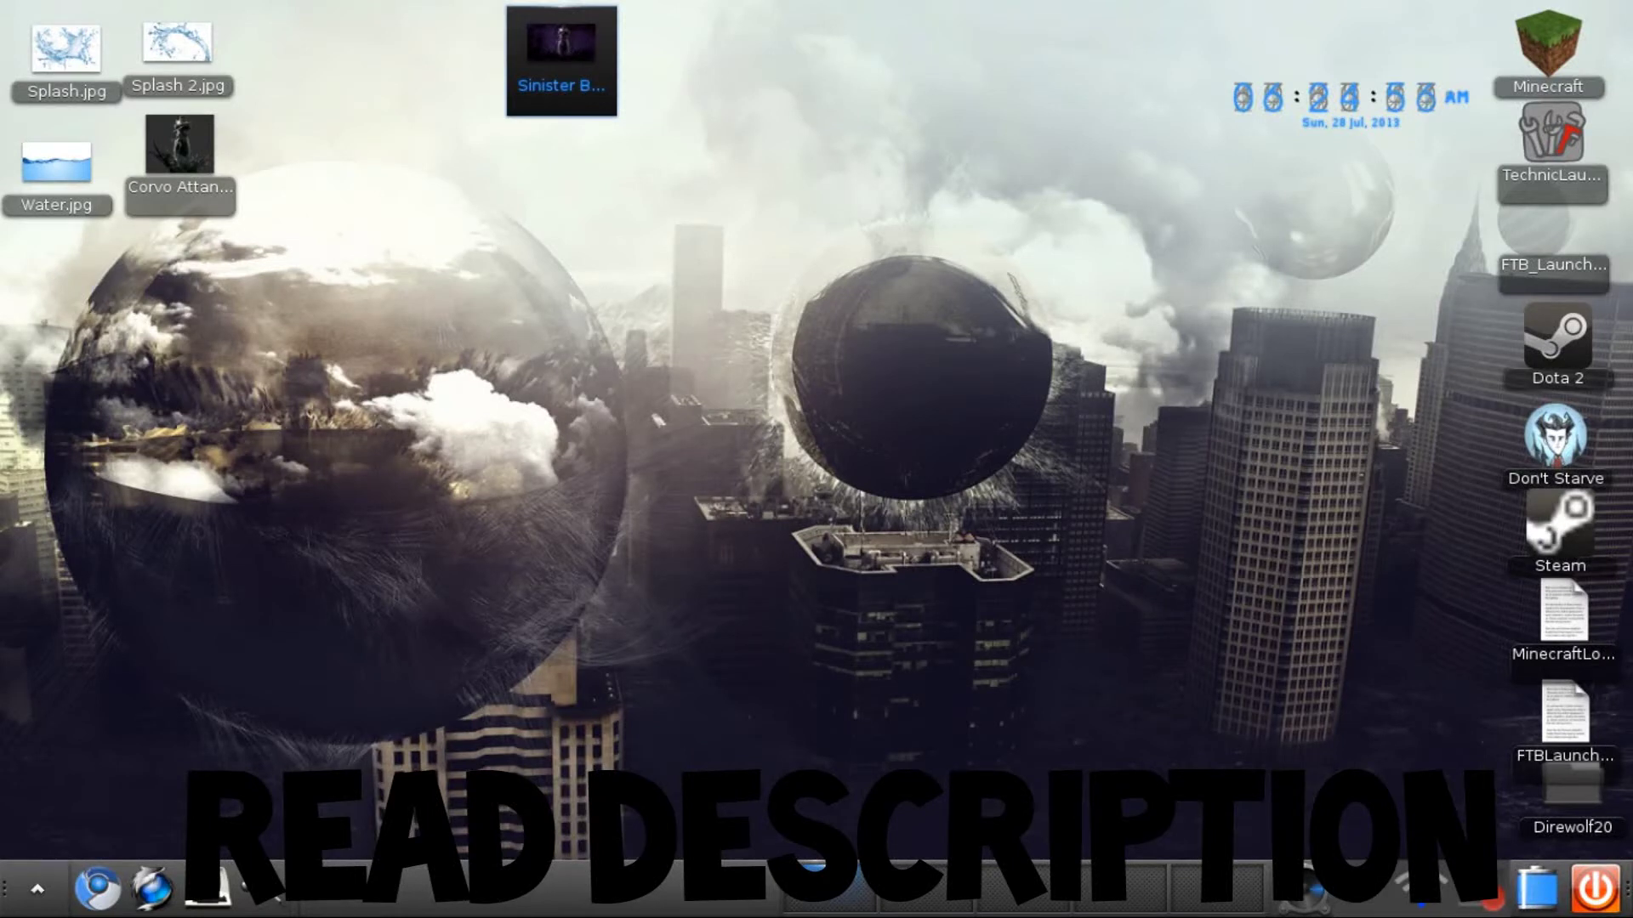
Step: View the Sinister Background reference image, then close the viewer
double_click(575, 89)
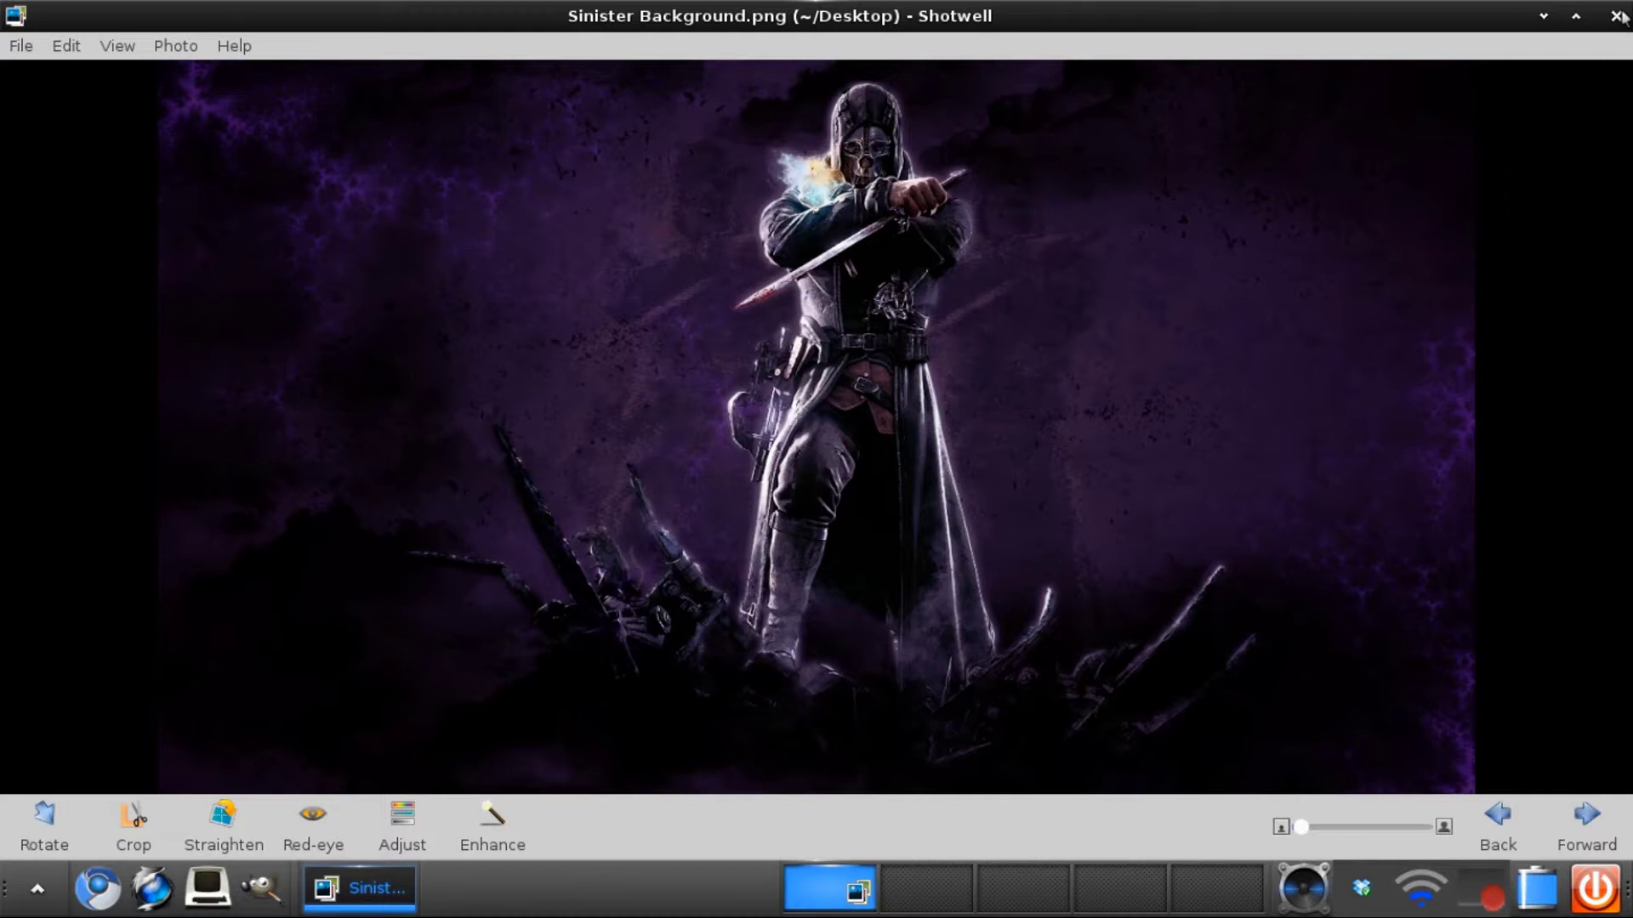
left_click(1616, 16)
left_click(1616, 15)
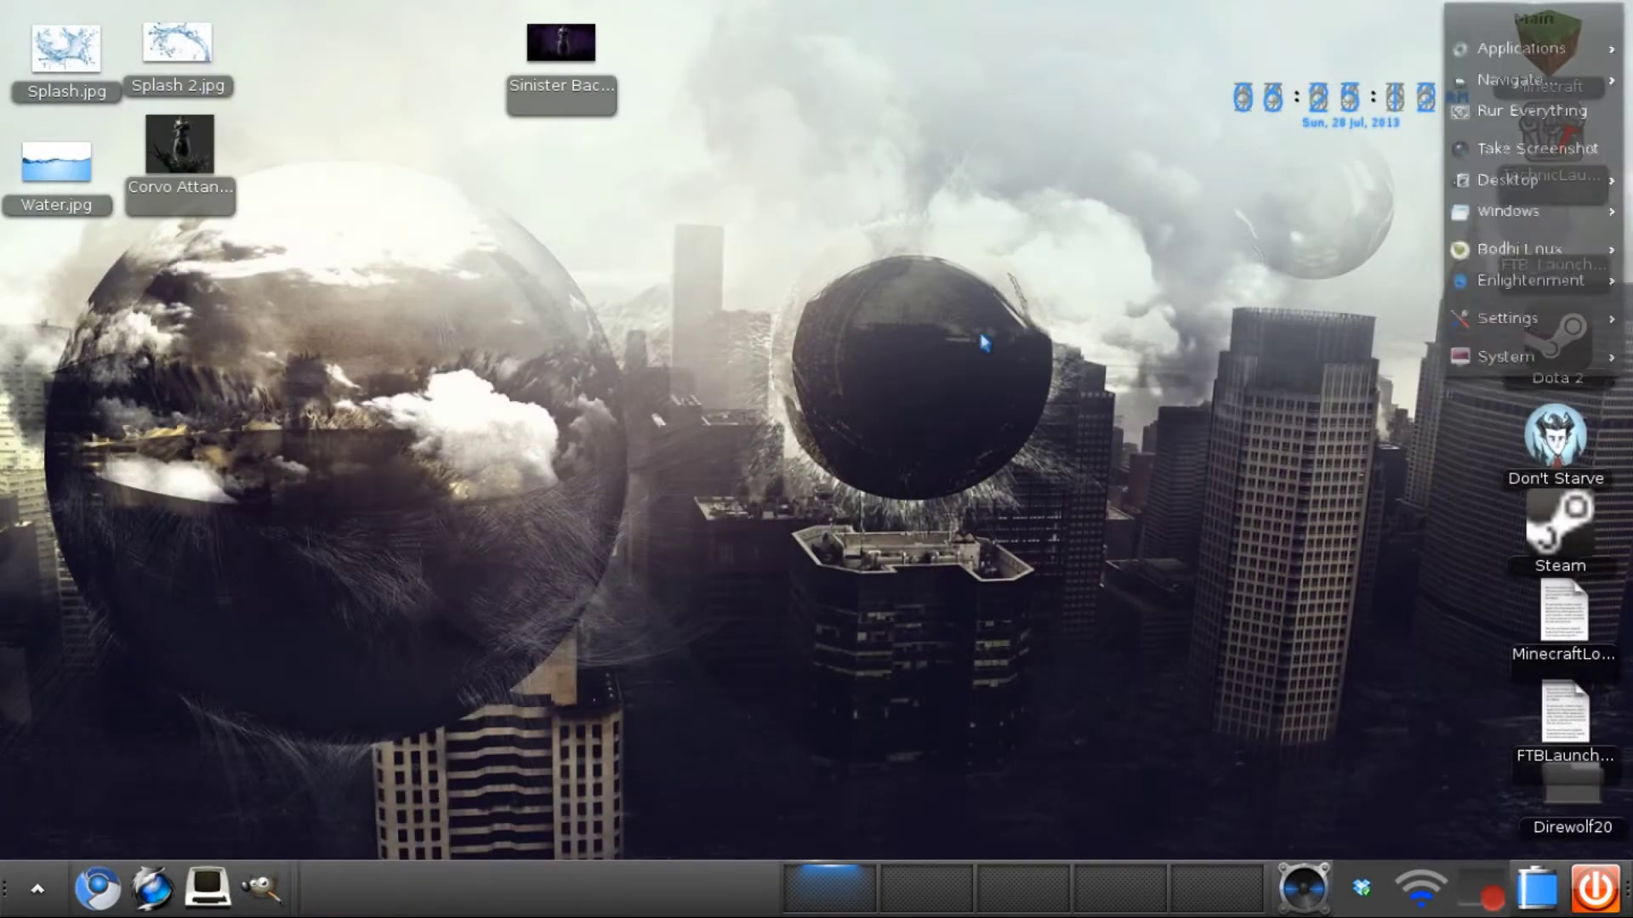
double_click(586, 61)
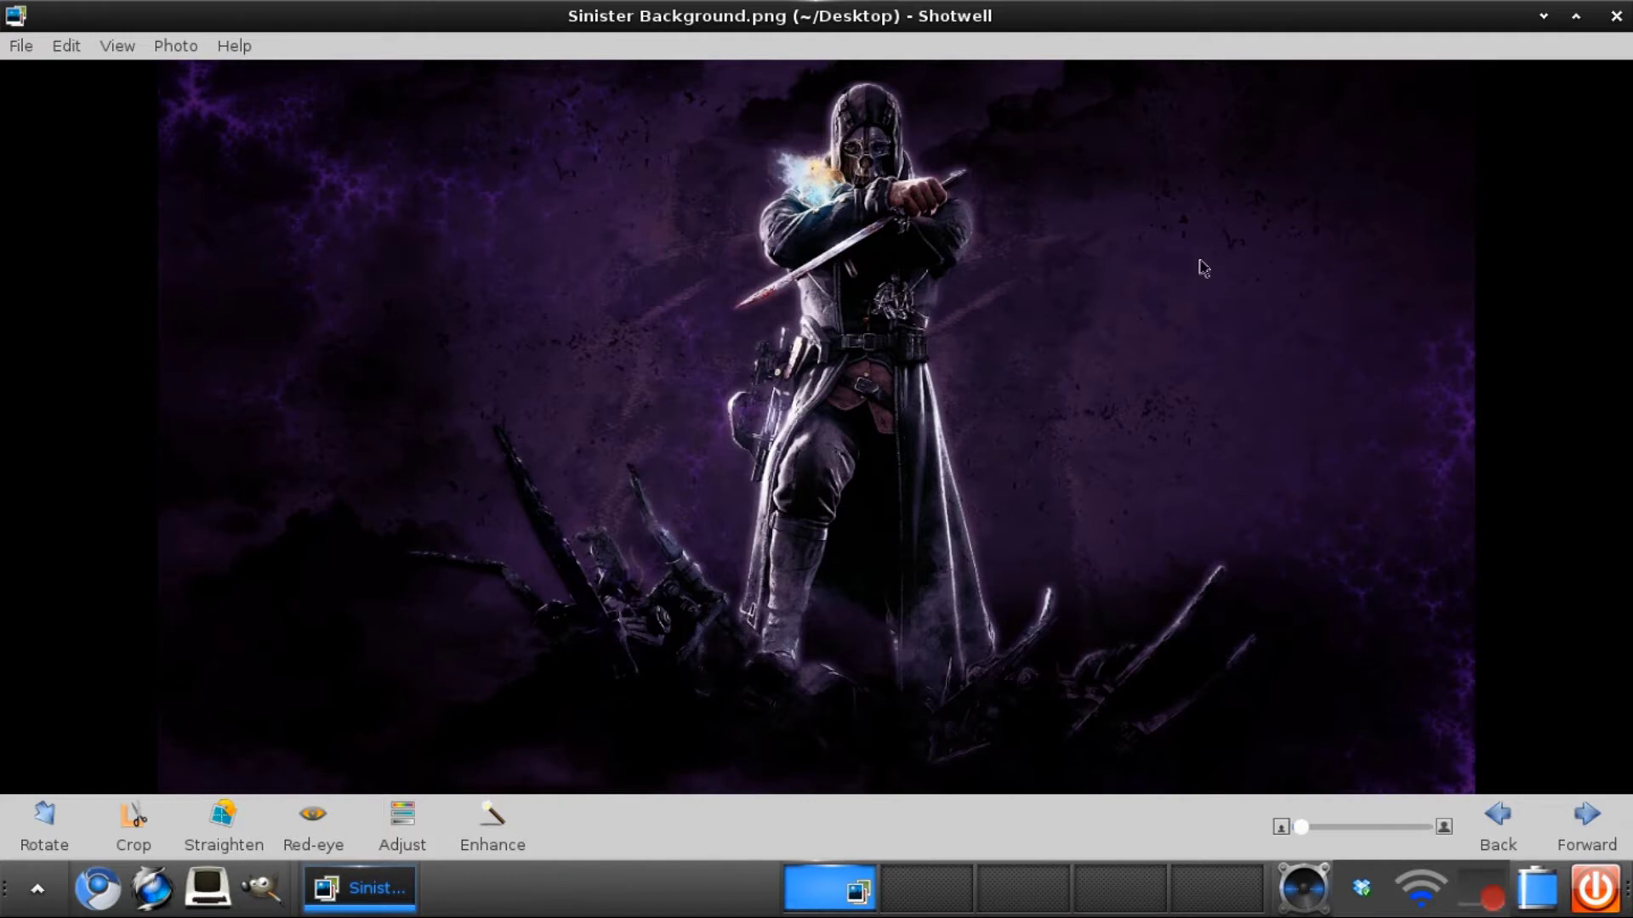
left_click(1616, 17)
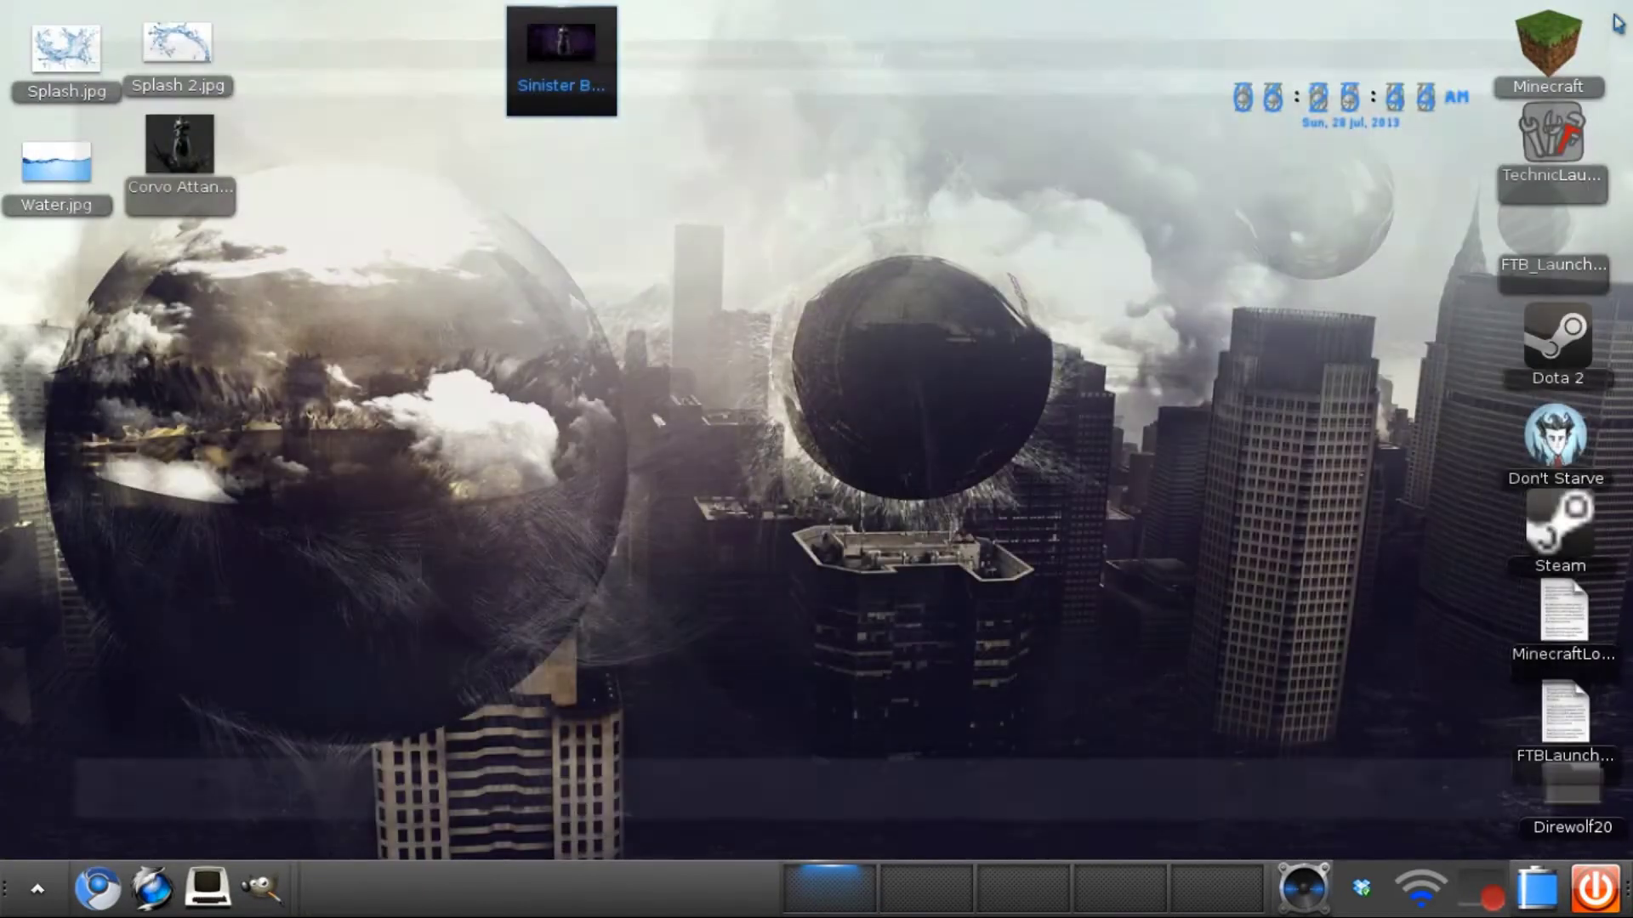
Step: Launch GIMP from the taskbar
right_click(938, 290)
left_click(306, 811)
left_click(277, 887)
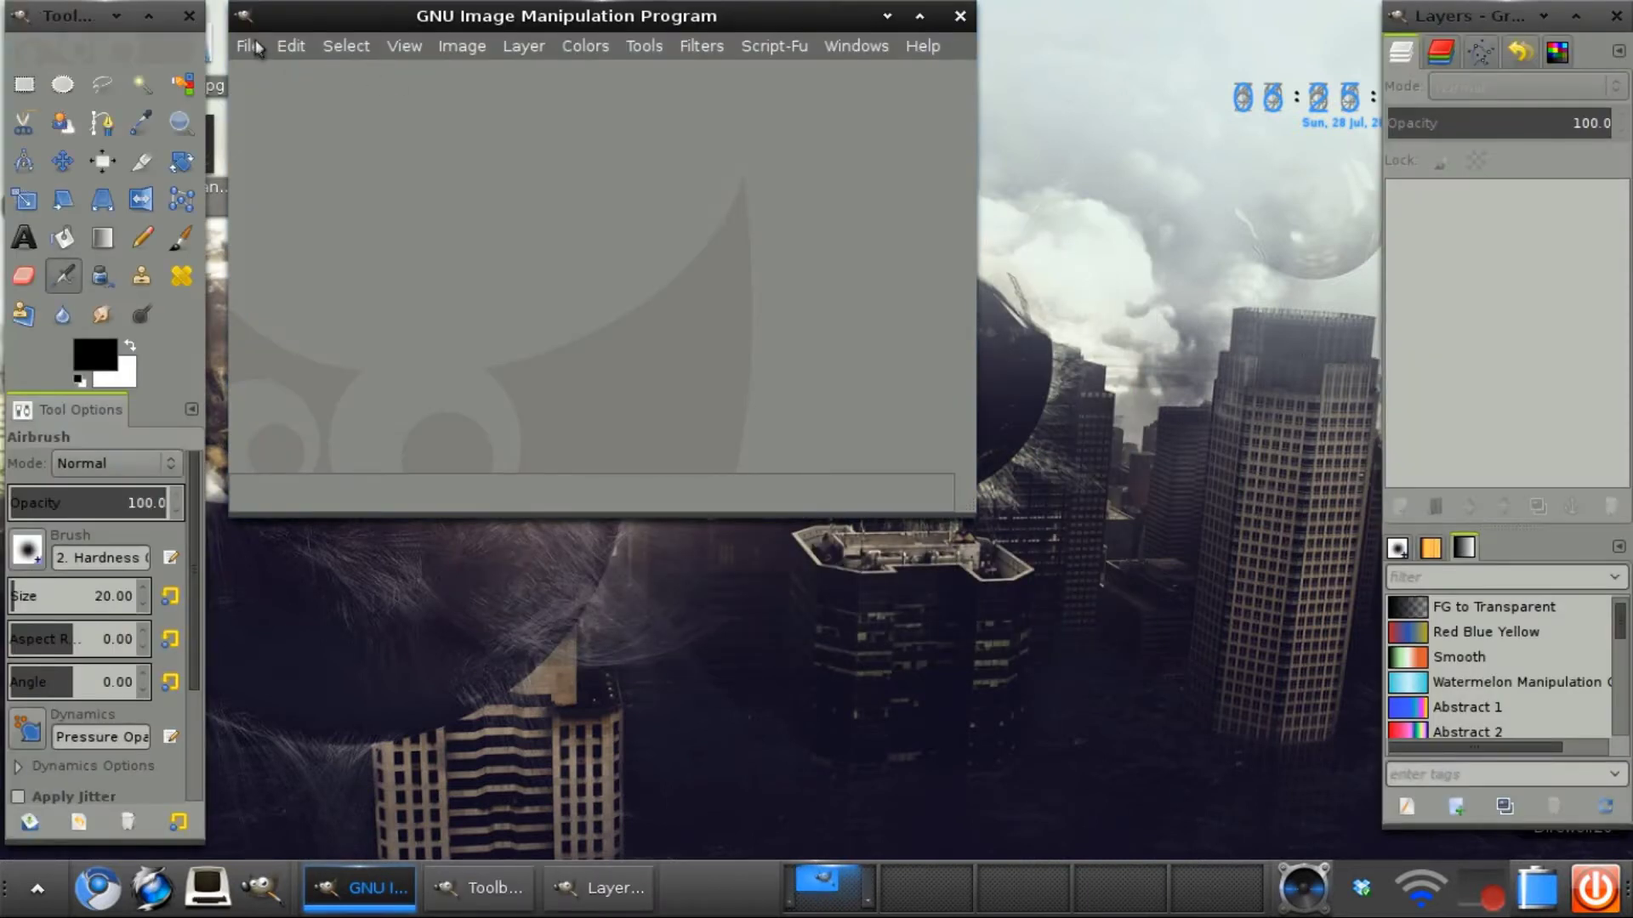
Step: Create a new 1376 × 768 px image with a white background
left_click(255, 47)
left_click(271, 74)
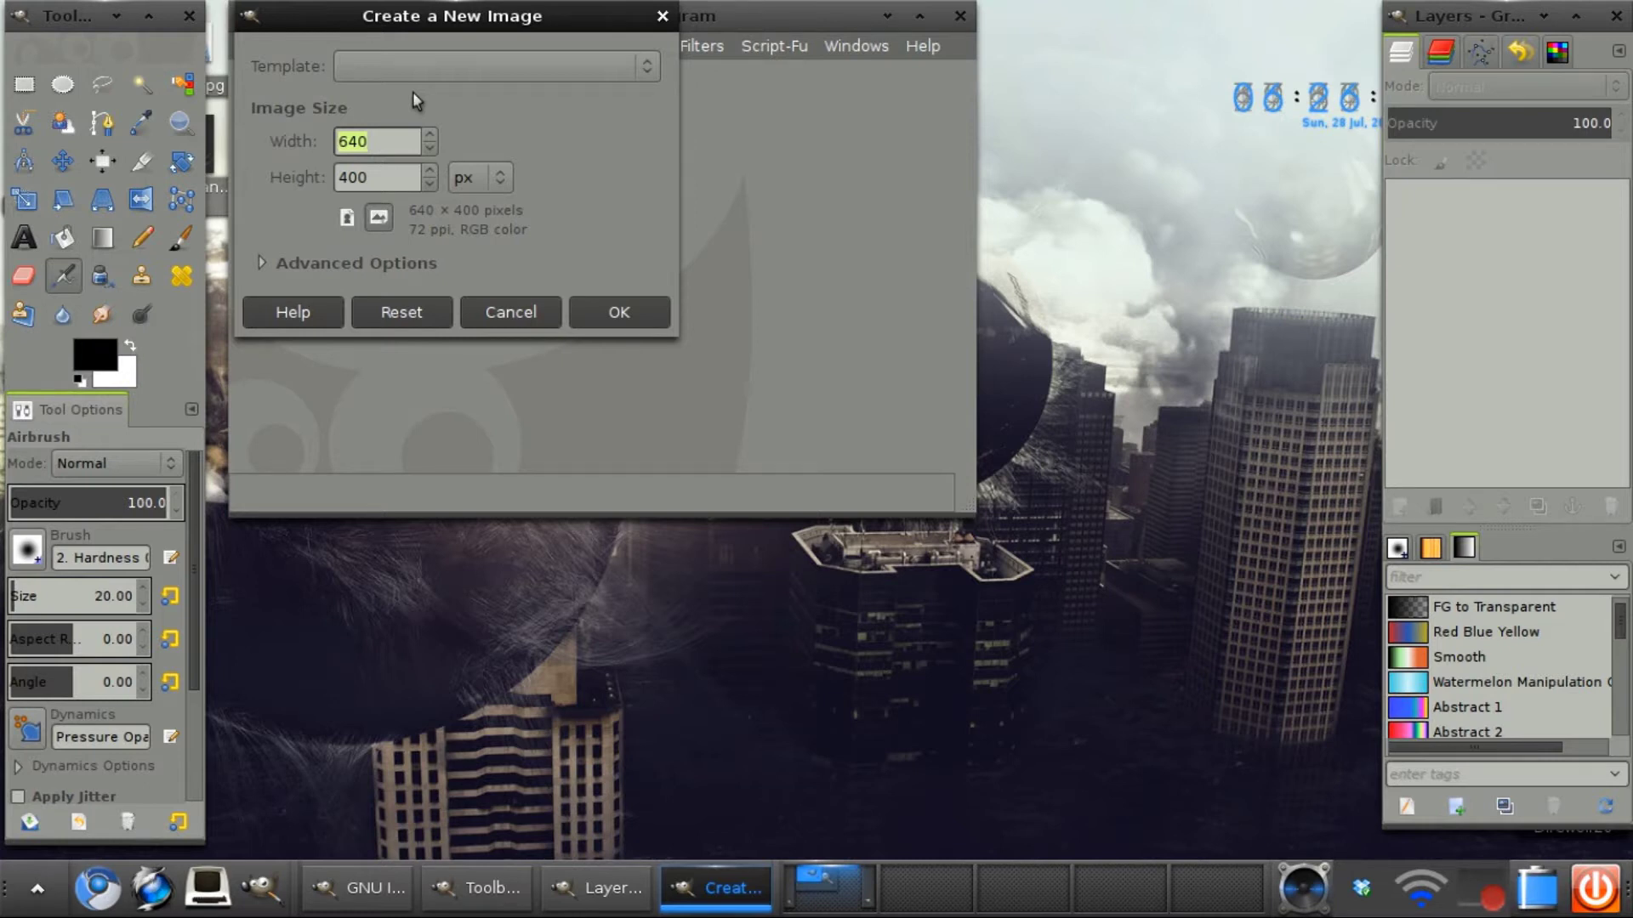
type("1376")
key("Tab")
type("720")
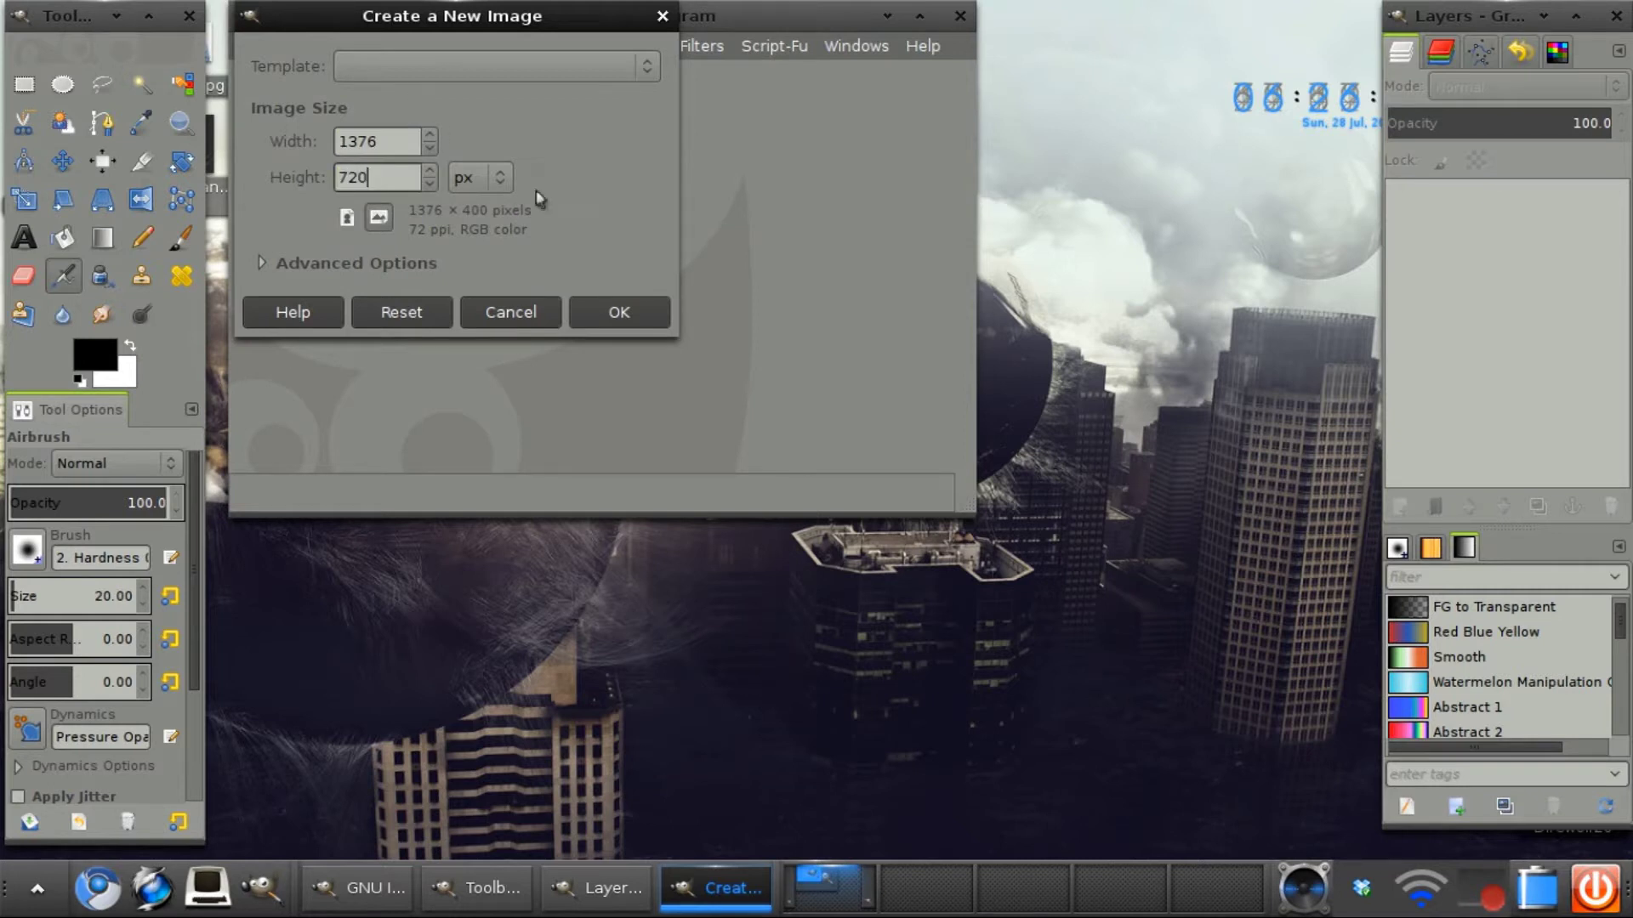
left_click(598, 314)
left_click_drag(696, 22, 699, 19)
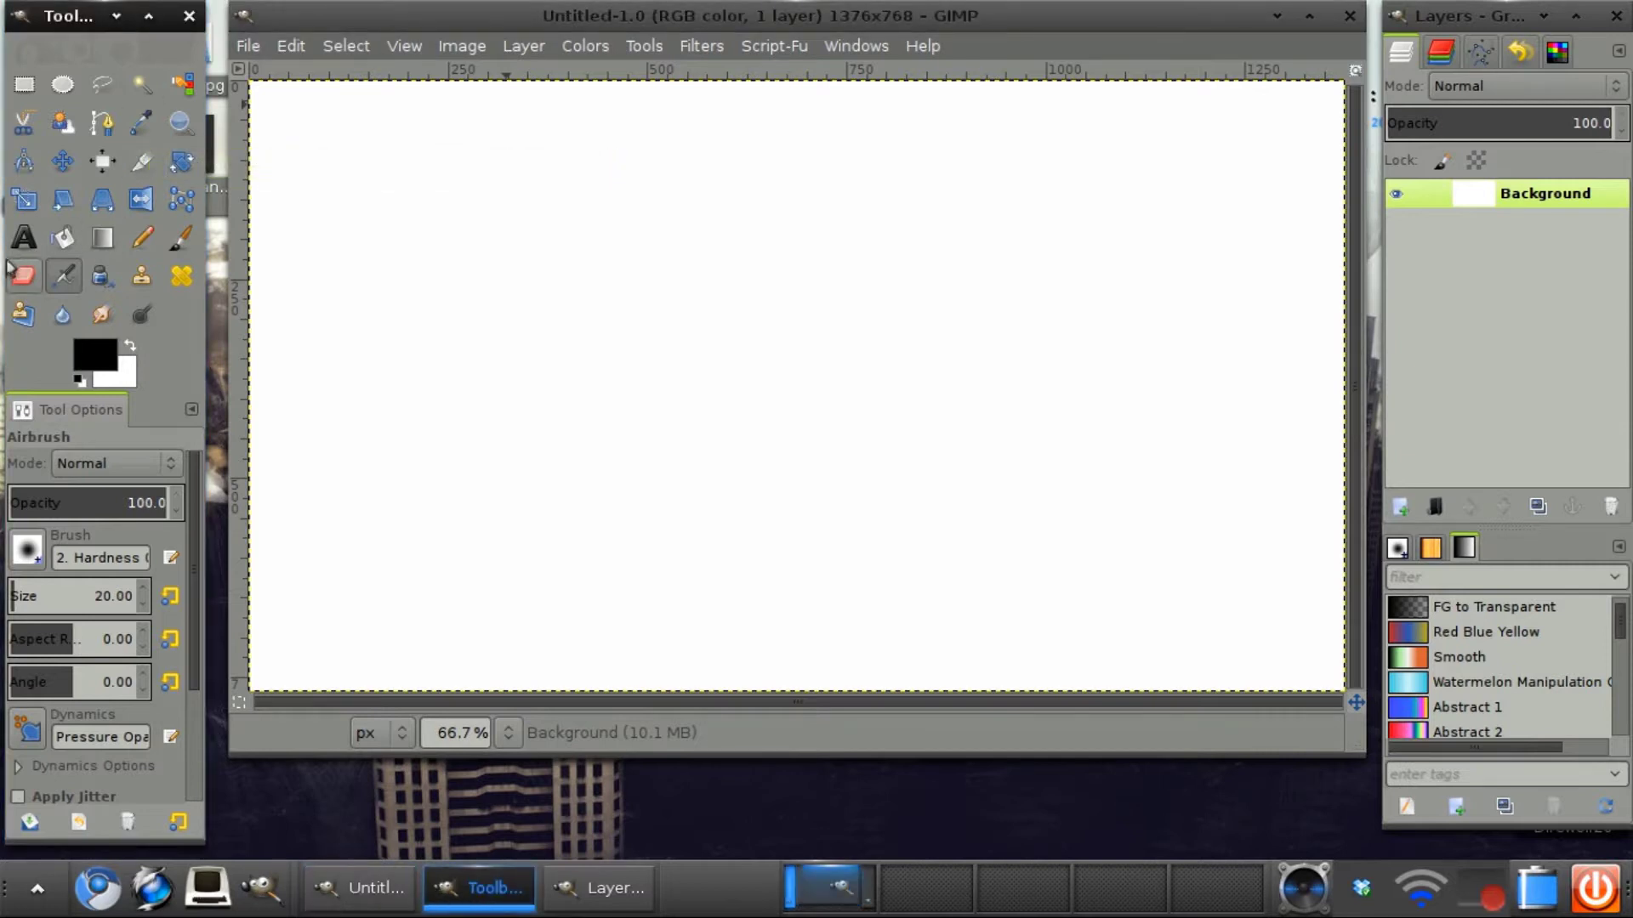
Step: Select the Blend tool with foreground 0e000f and background 353535
left_click(102, 239)
left_click(102, 360)
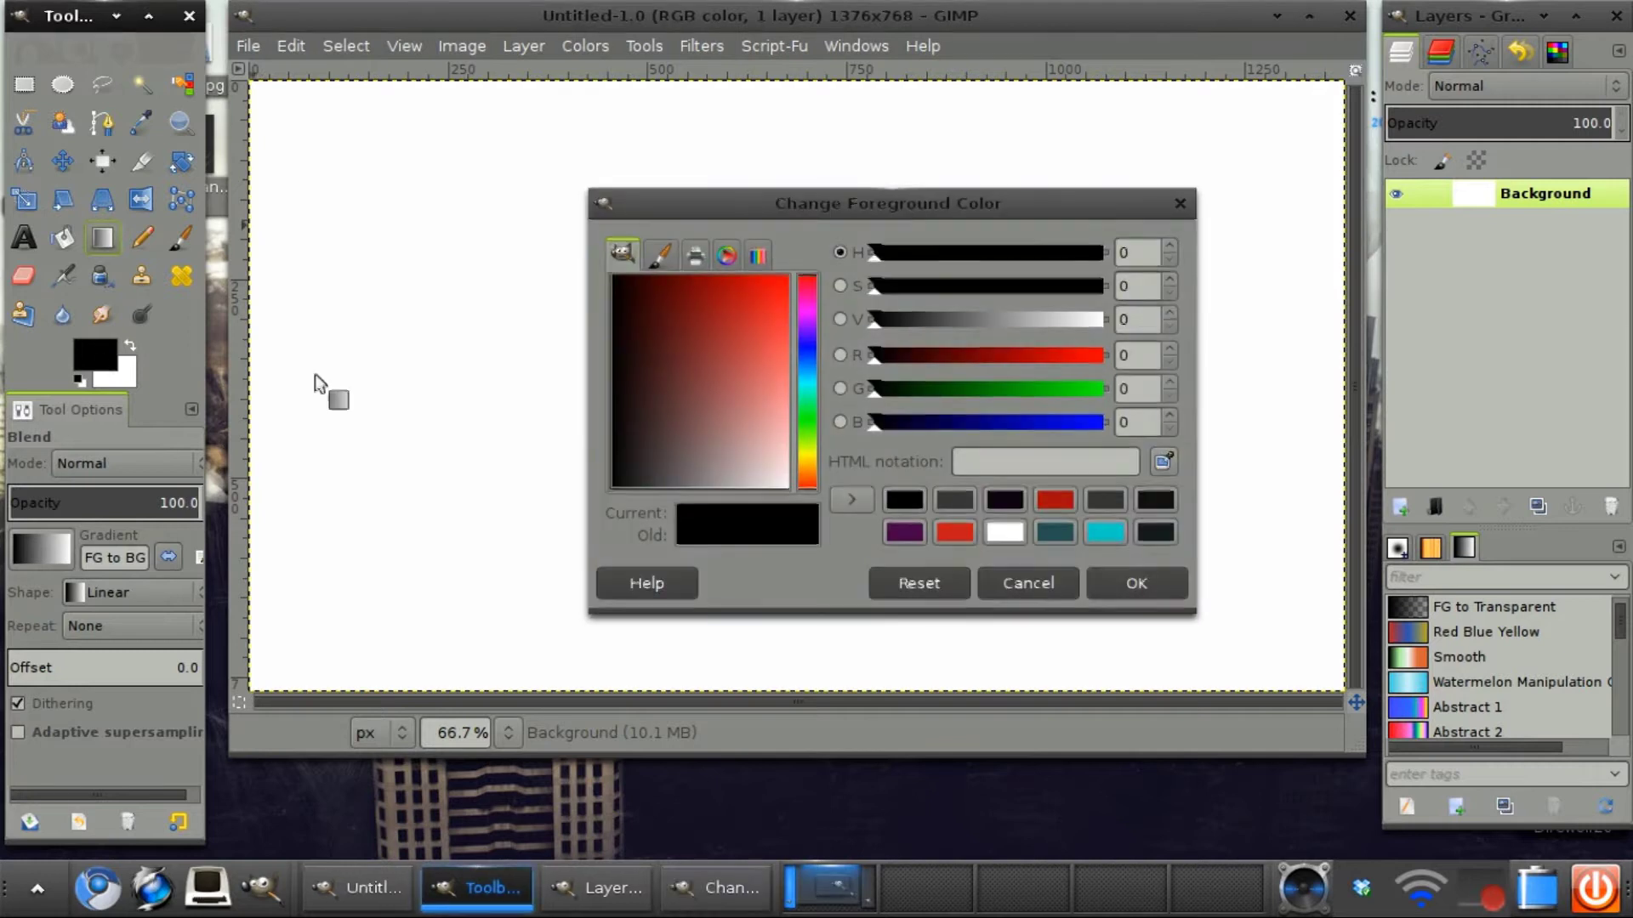
left_click(1012, 503)
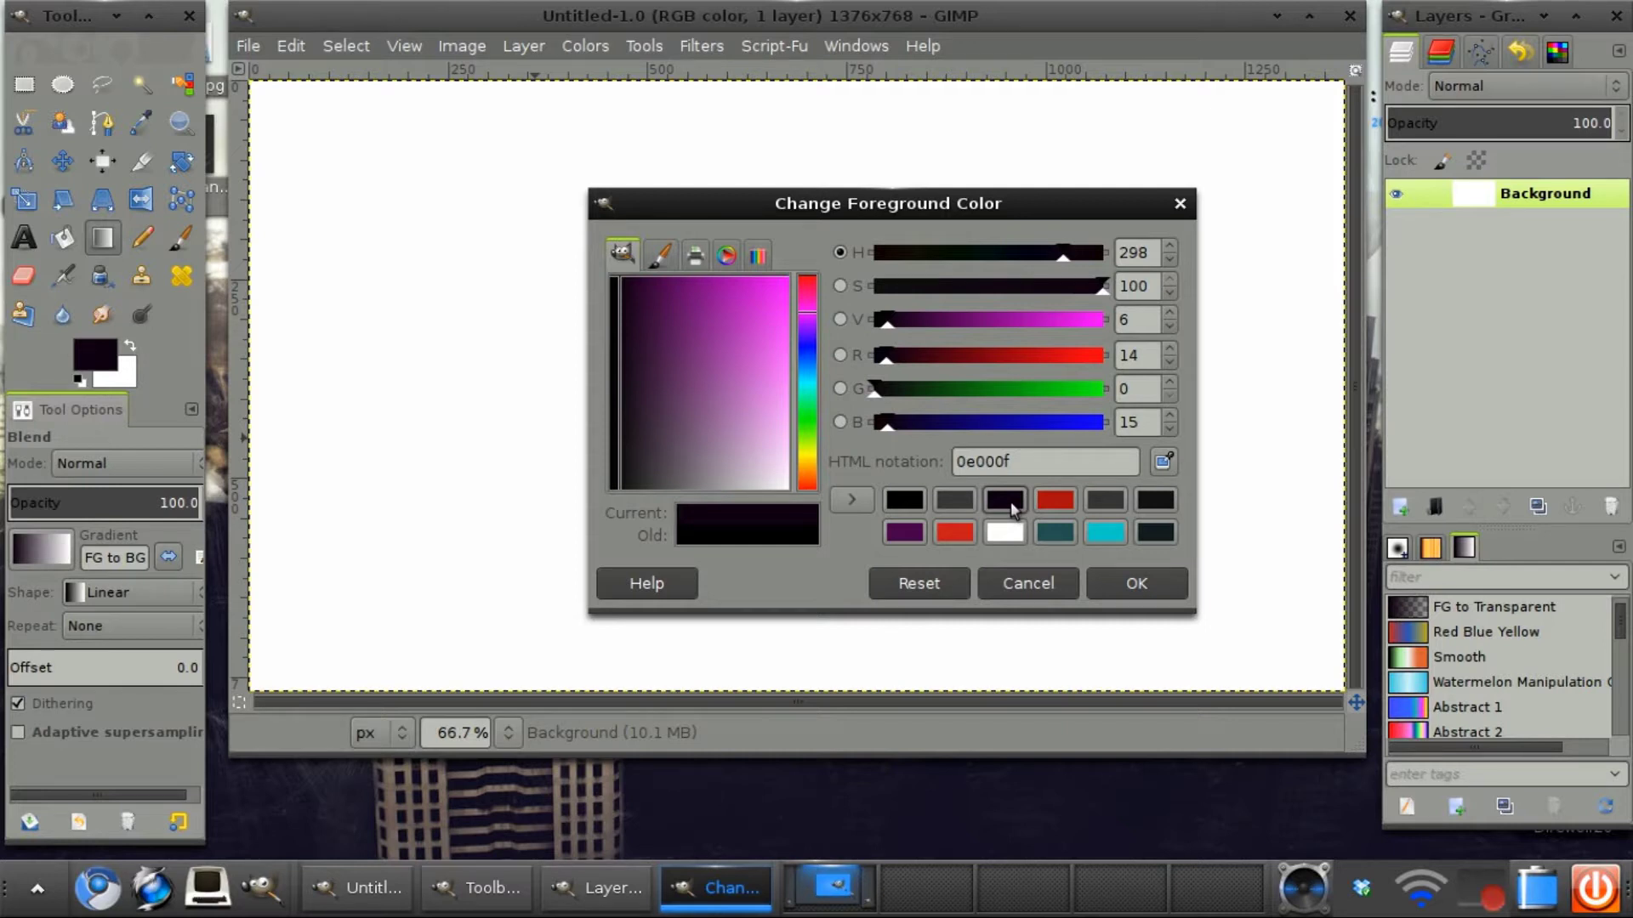
left_click(1142, 586)
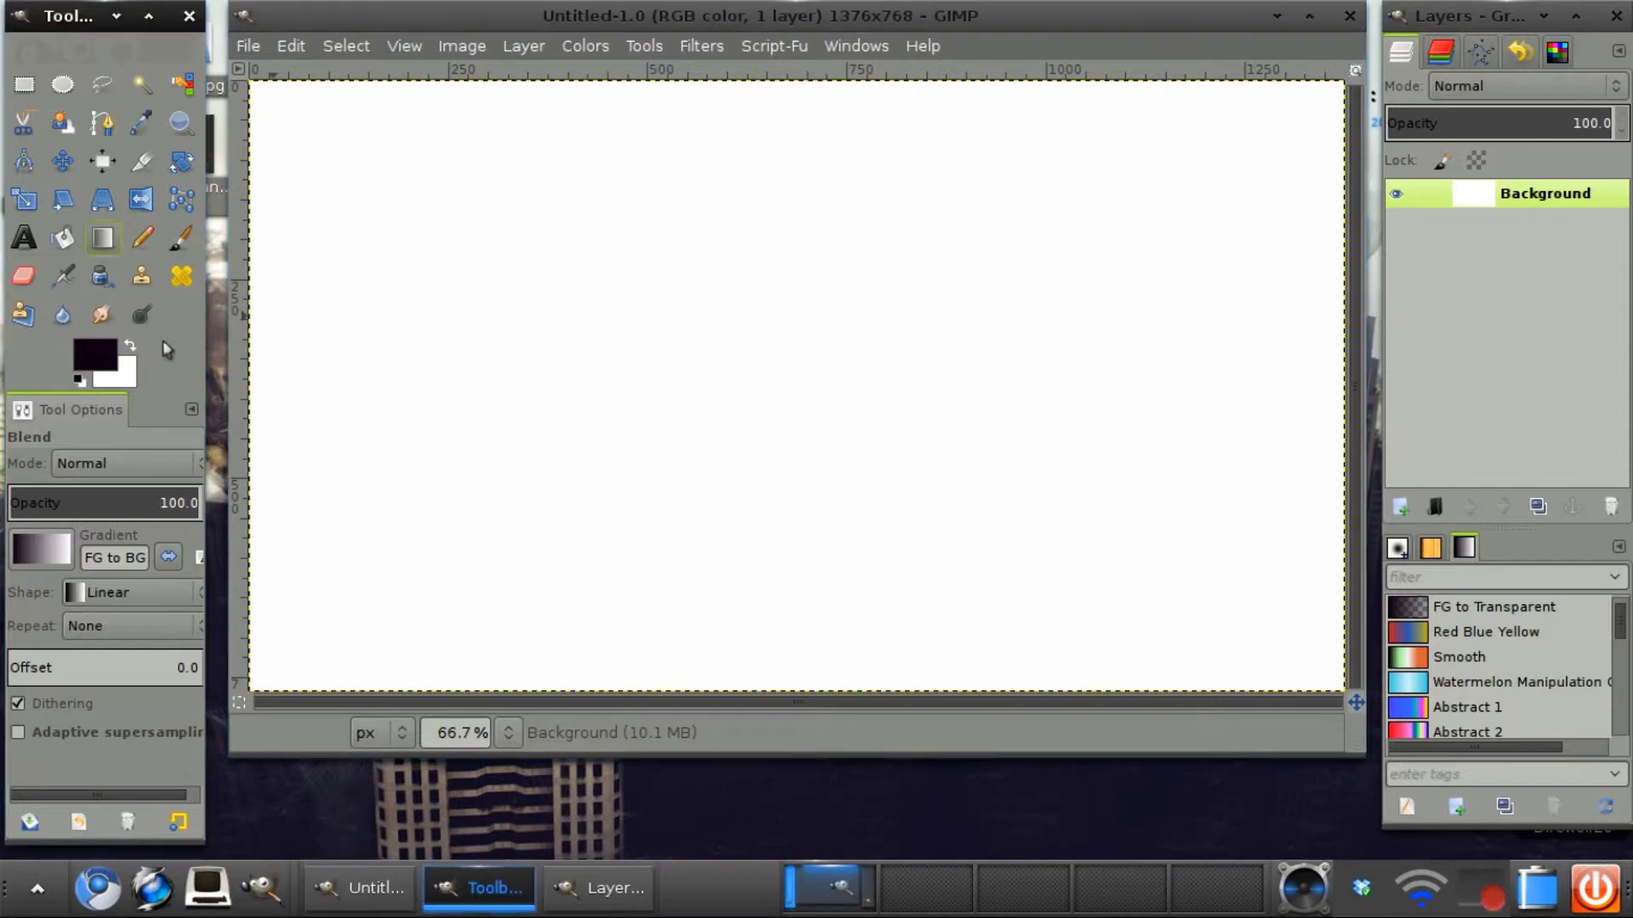
left_click(129, 374)
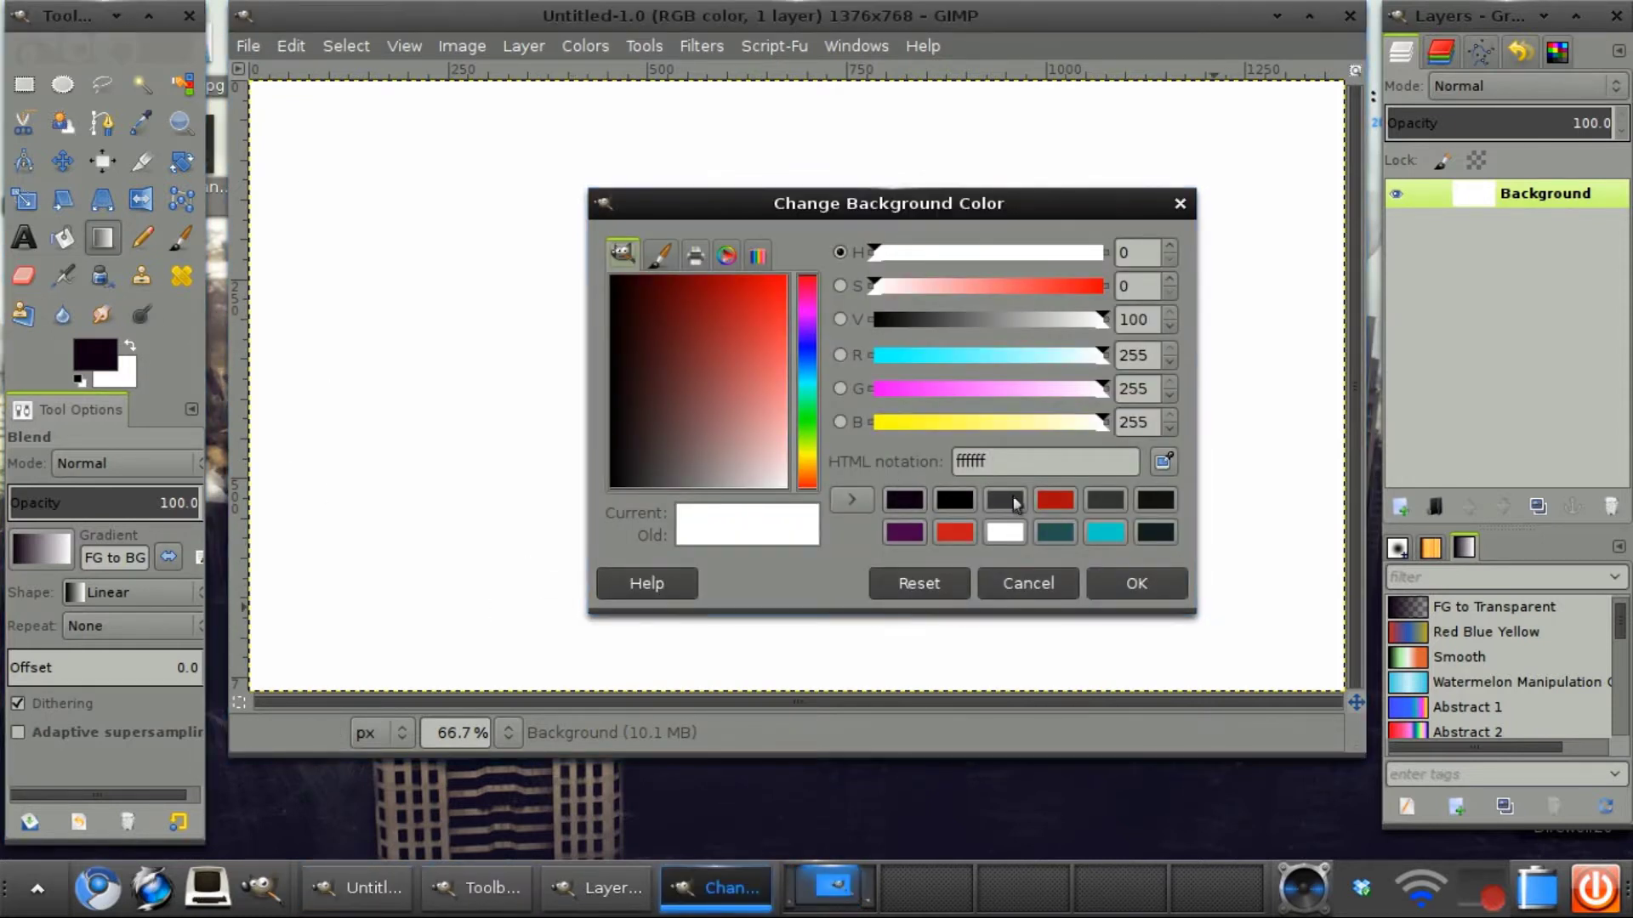
left_click(1101, 503)
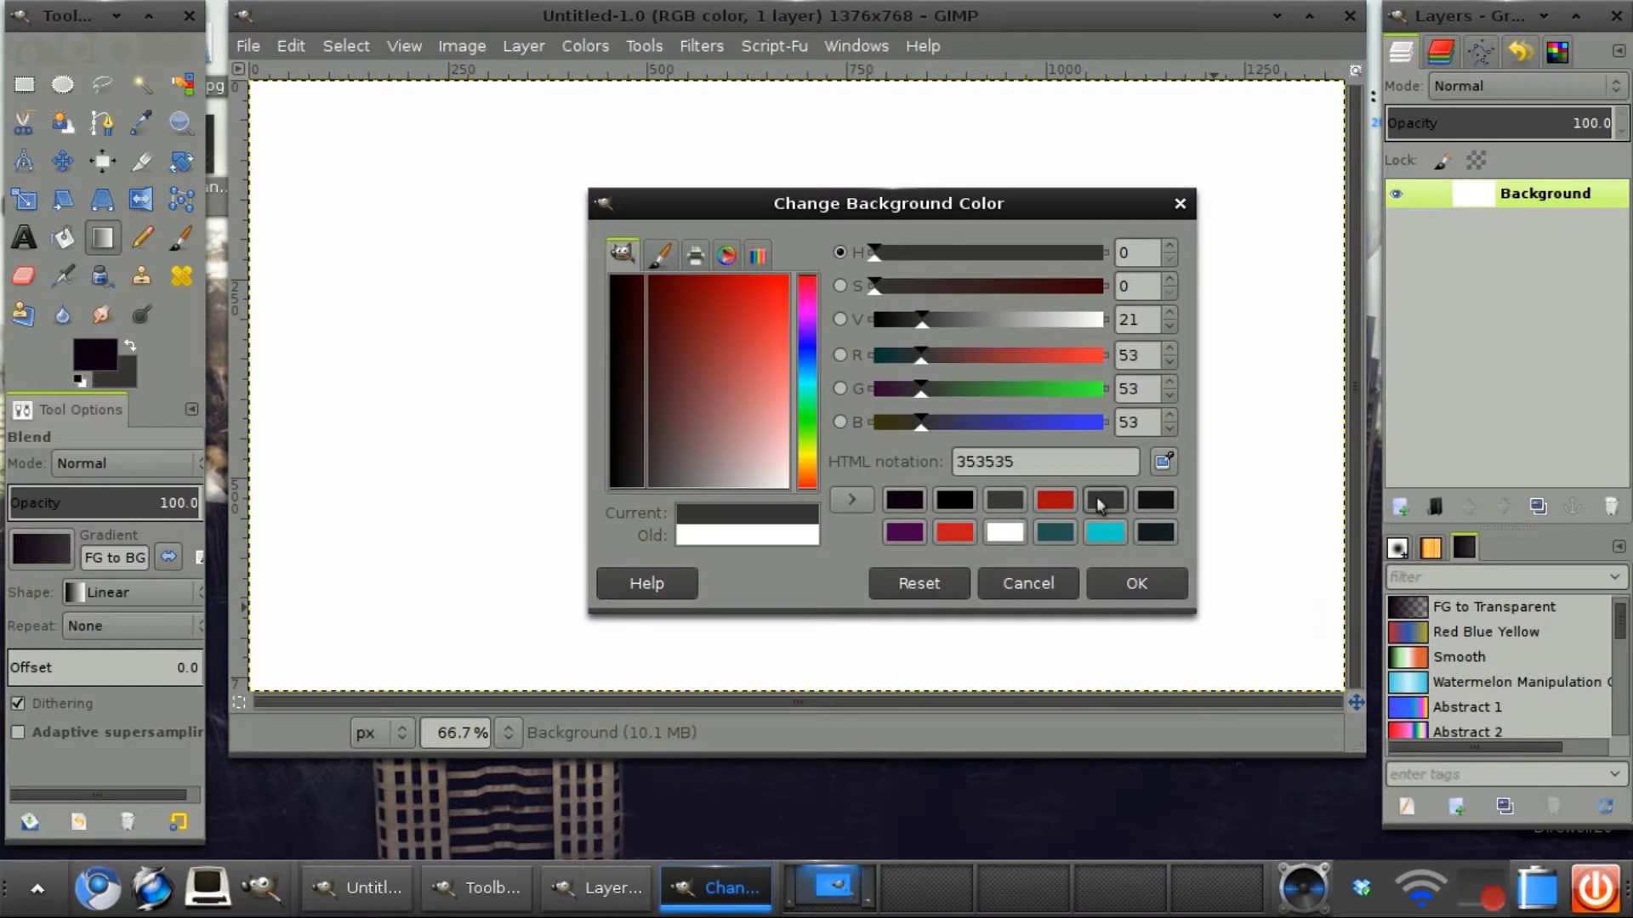
left_click(1136, 584)
Step: Fill the canvas with a reversed radial gradient dragged outward from the centre
left_click(159, 597)
left_click(134, 687)
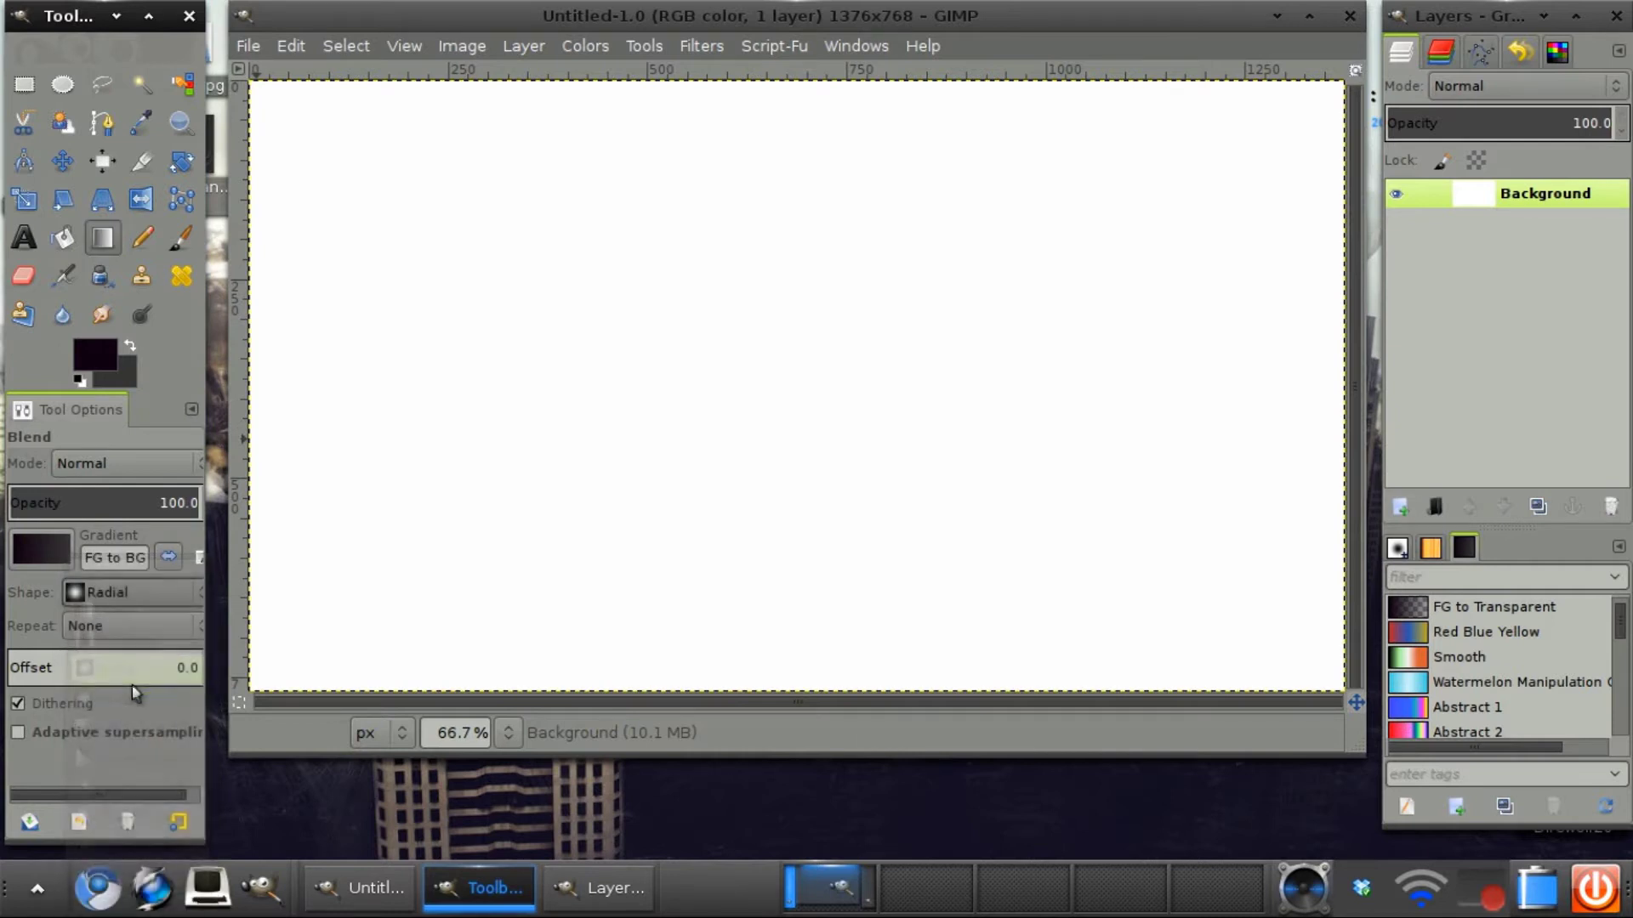
left_click(169, 559)
left_click(697, 427)
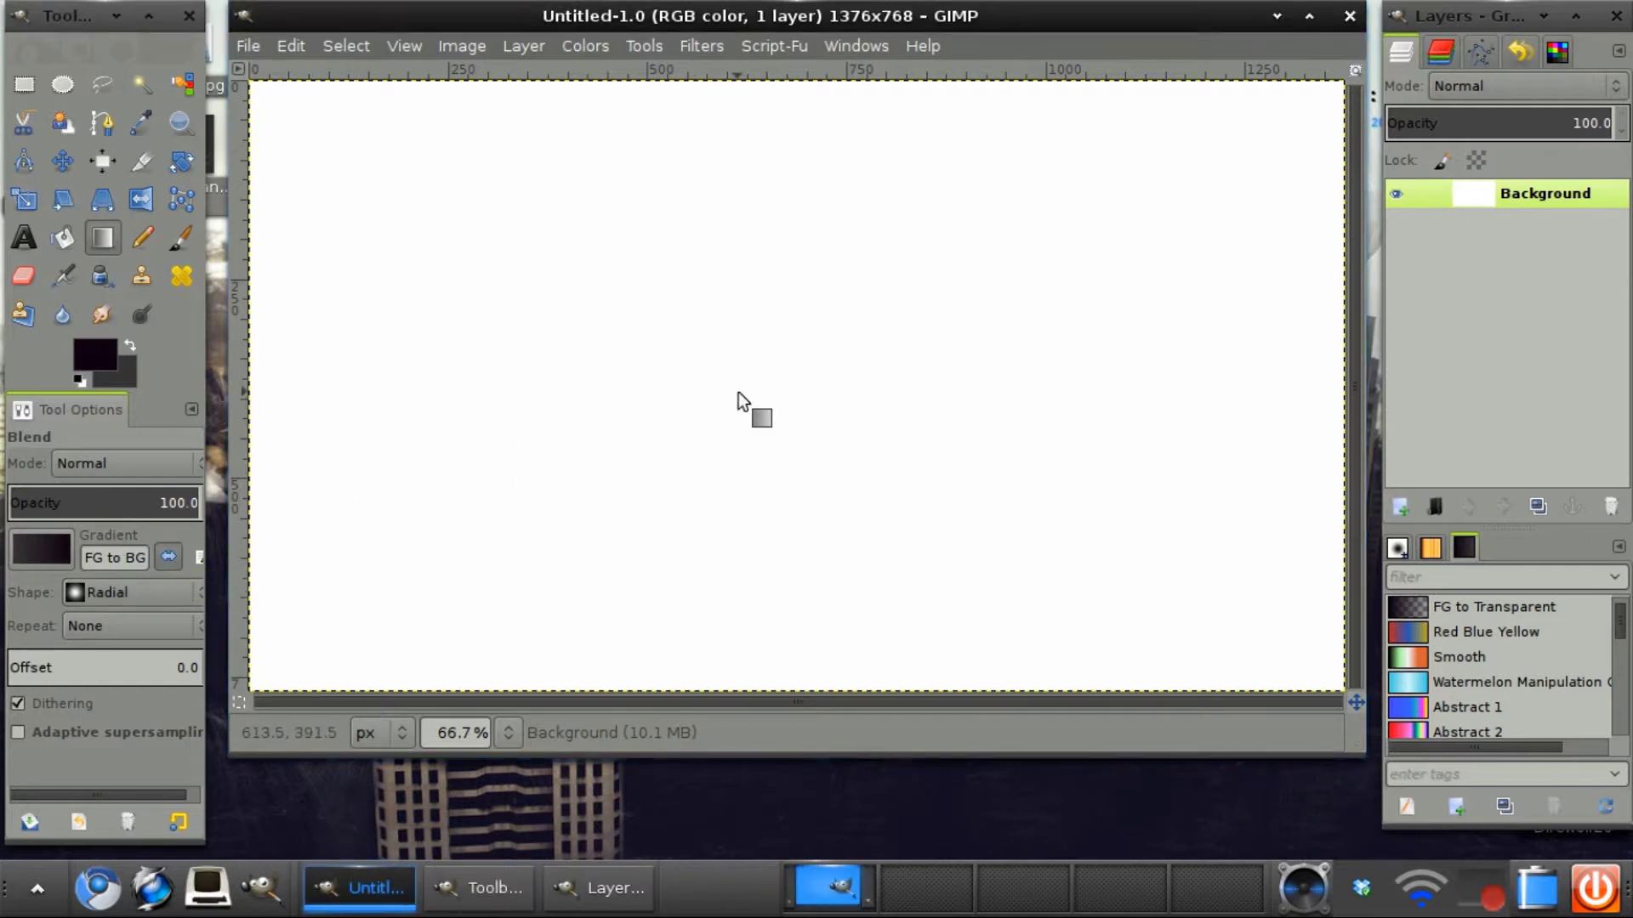
left_click_drag(741, 389, 249, 79)
key("ctrl+z")
left_click_drag(804, 393, 364, 172)
key("ctrl+z")
left_click_drag(793, 381, 401, 213)
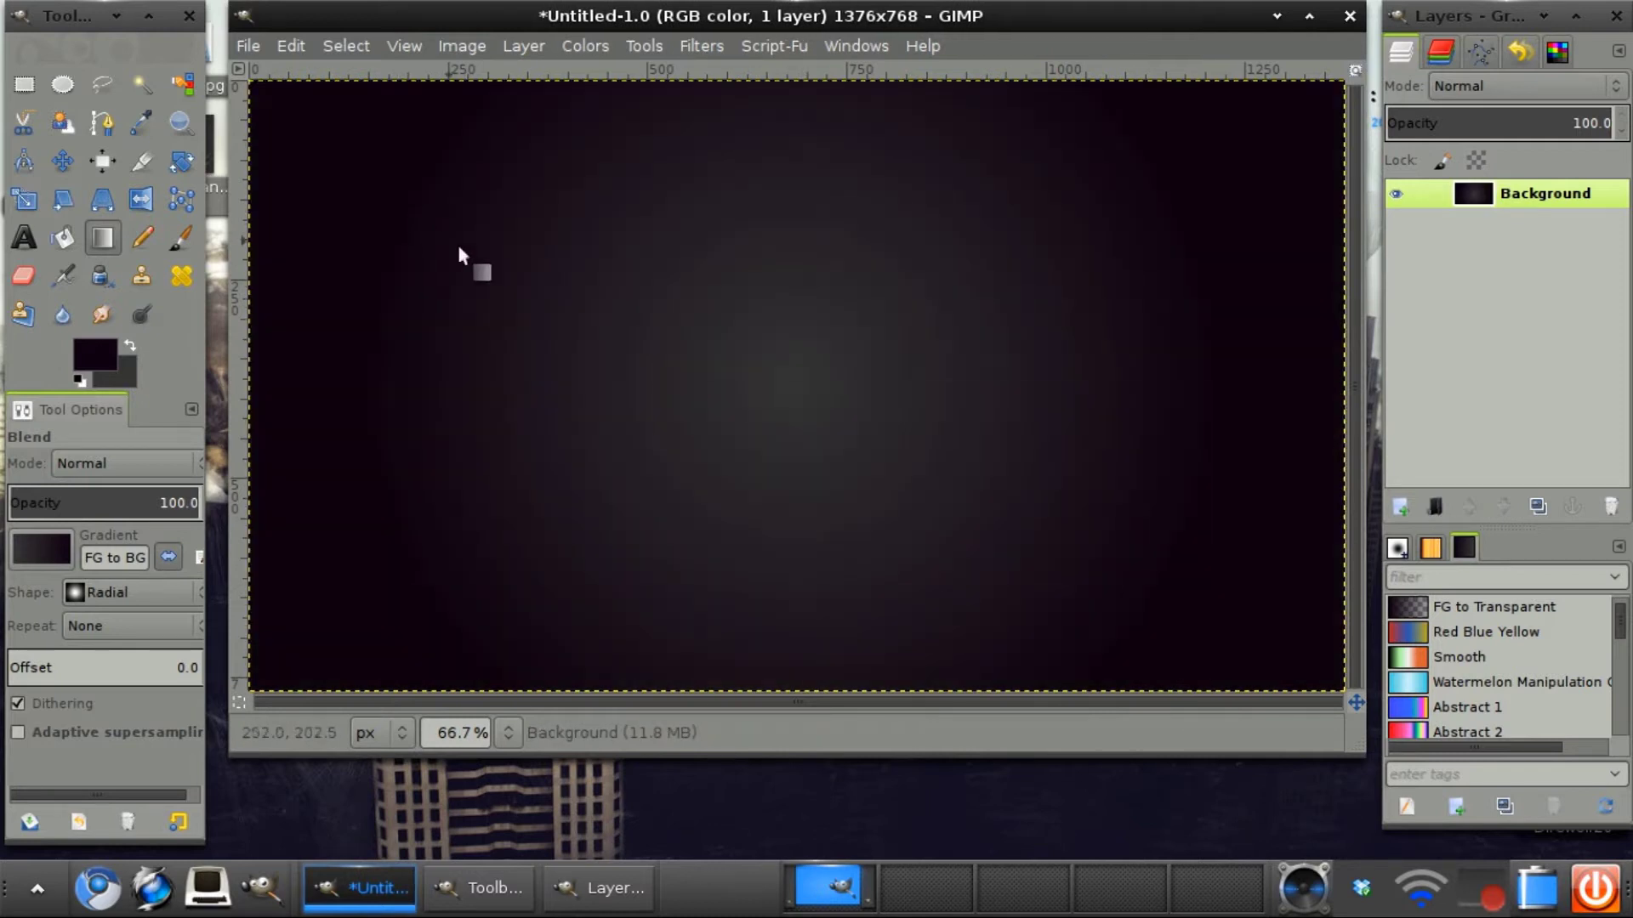
Step: Add a new transparent layer named Clouds
left_click(1399, 507)
left_click(927, 603)
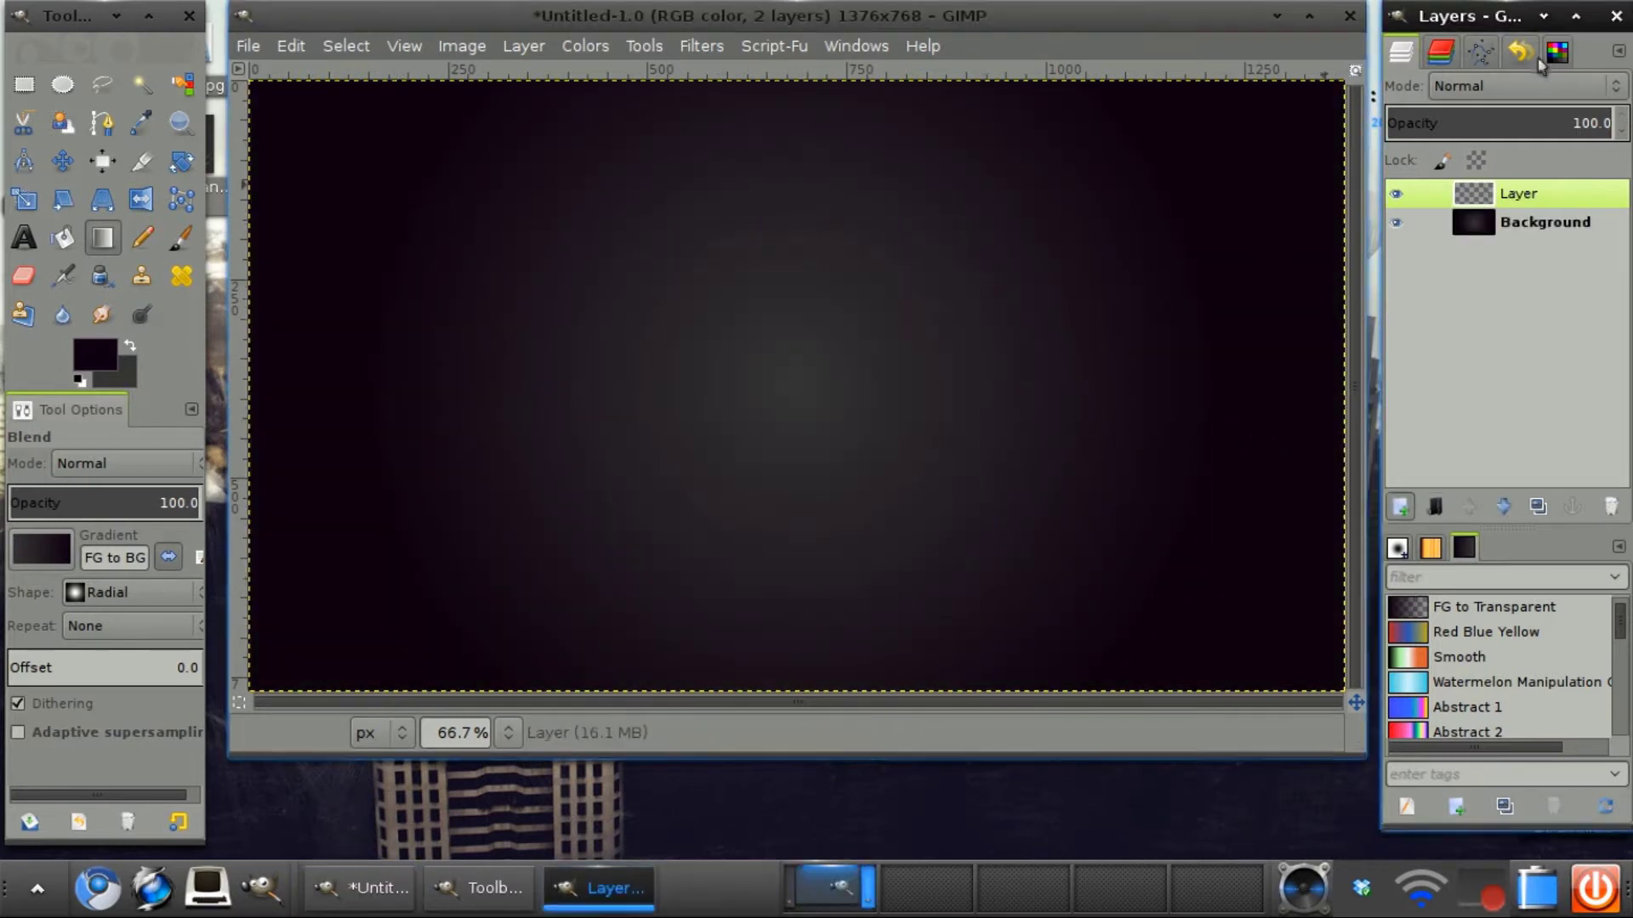
double_click(1528, 191)
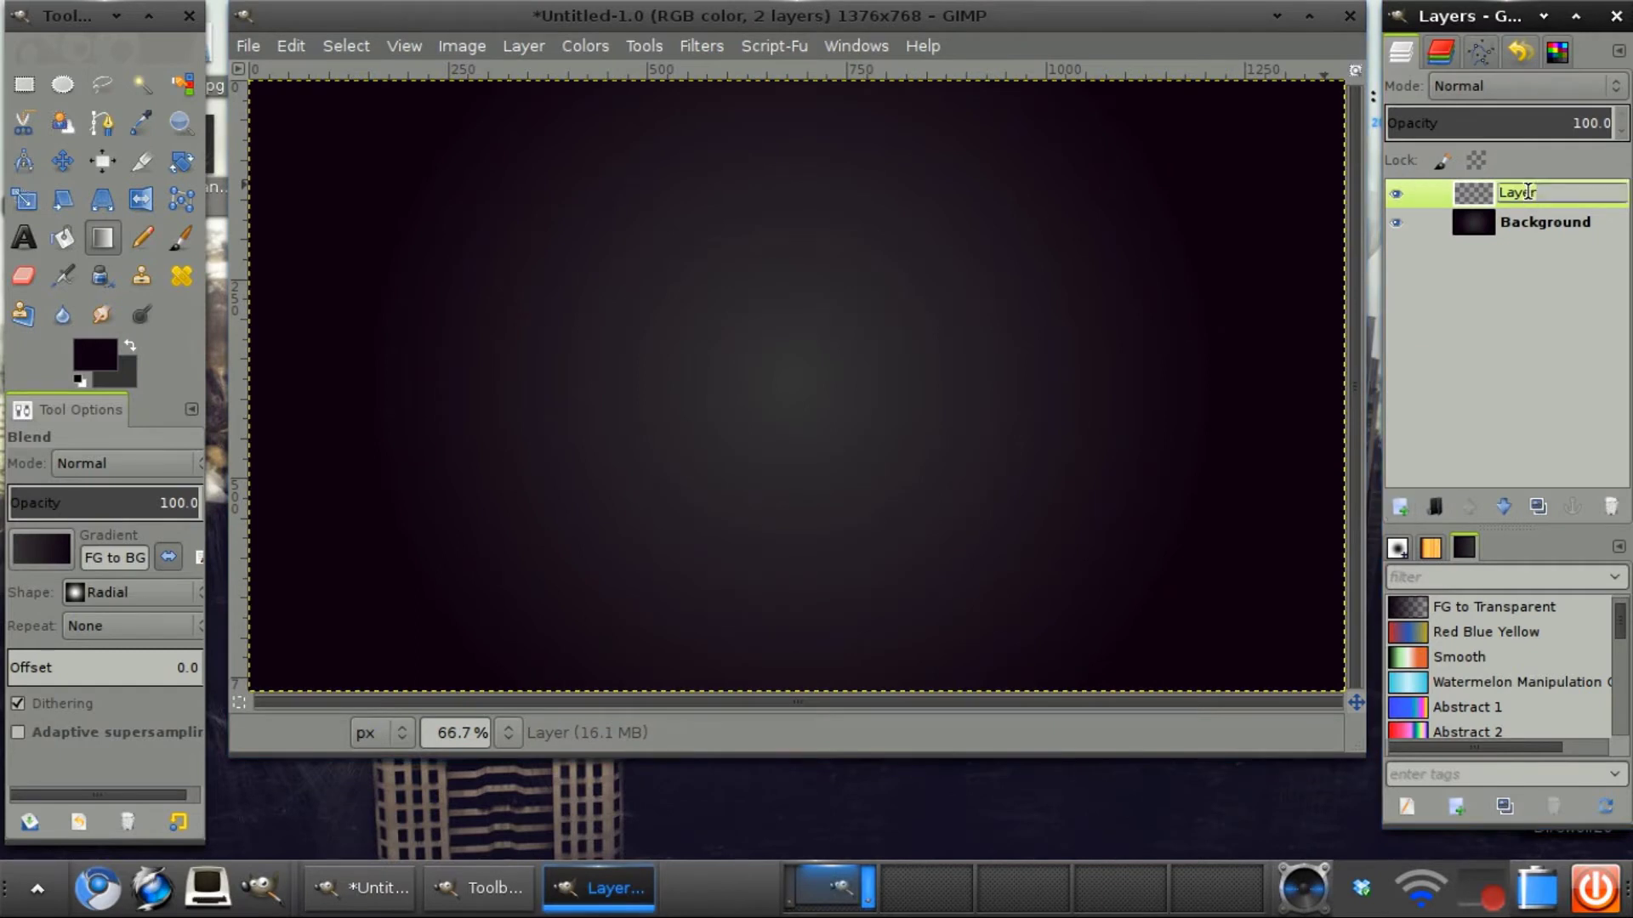
type("V")
type("louds")
key("Return")
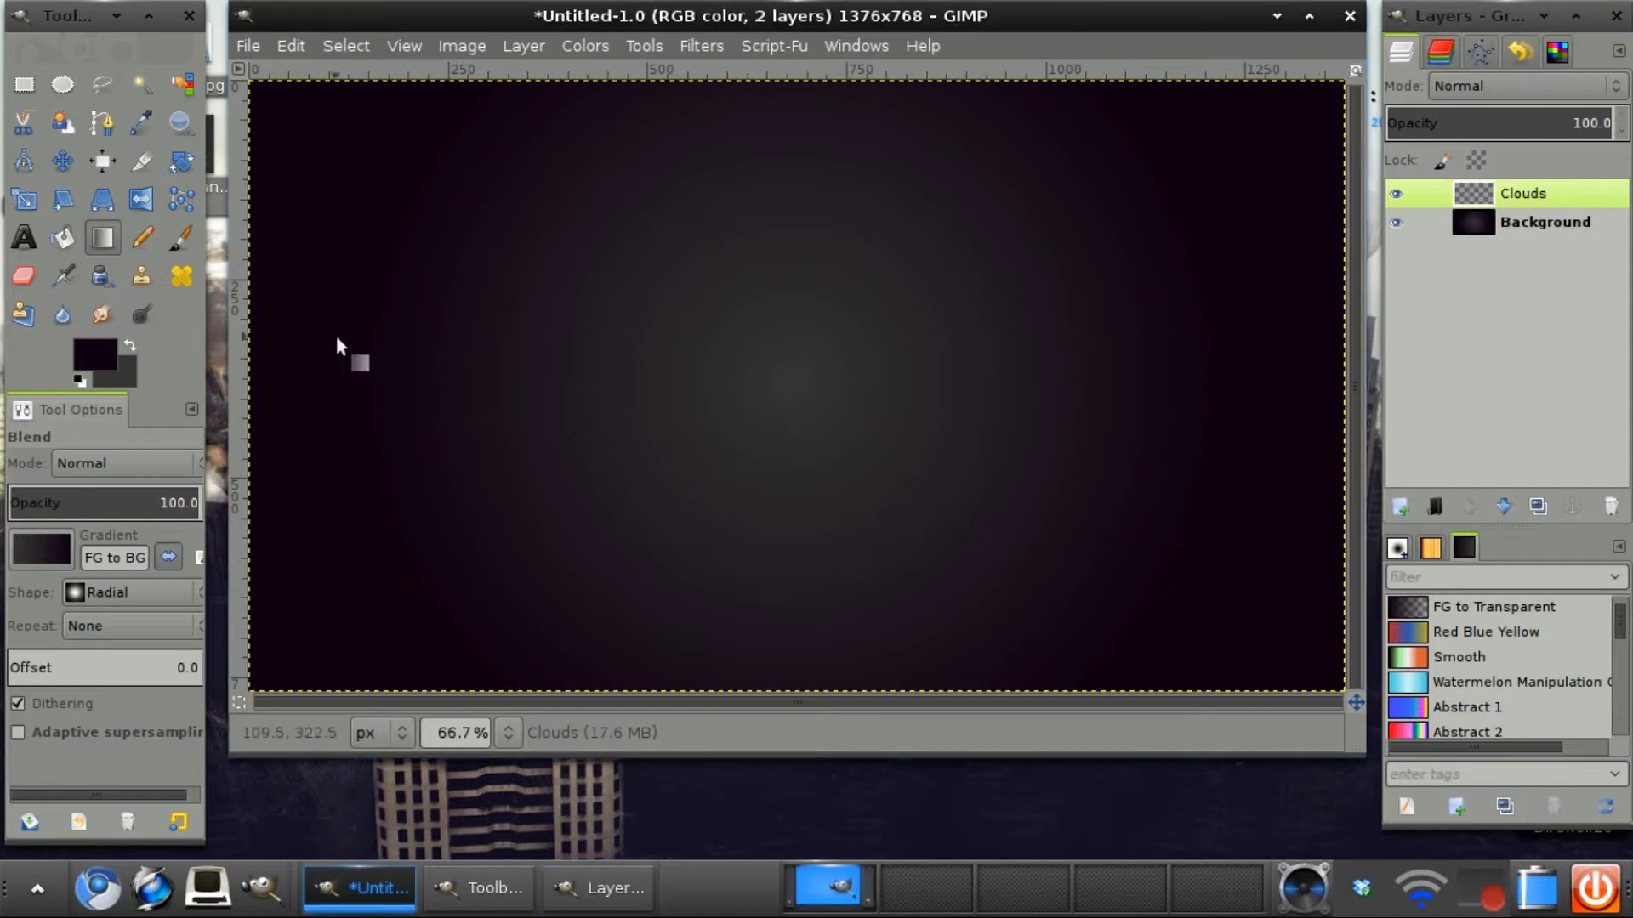
Step: Set the foreground to black and choose the Paintbrush with a Cloud Brushes brush
left_click(130, 349)
left_click(112, 364)
left_click_drag(660, 430, 426, 667)
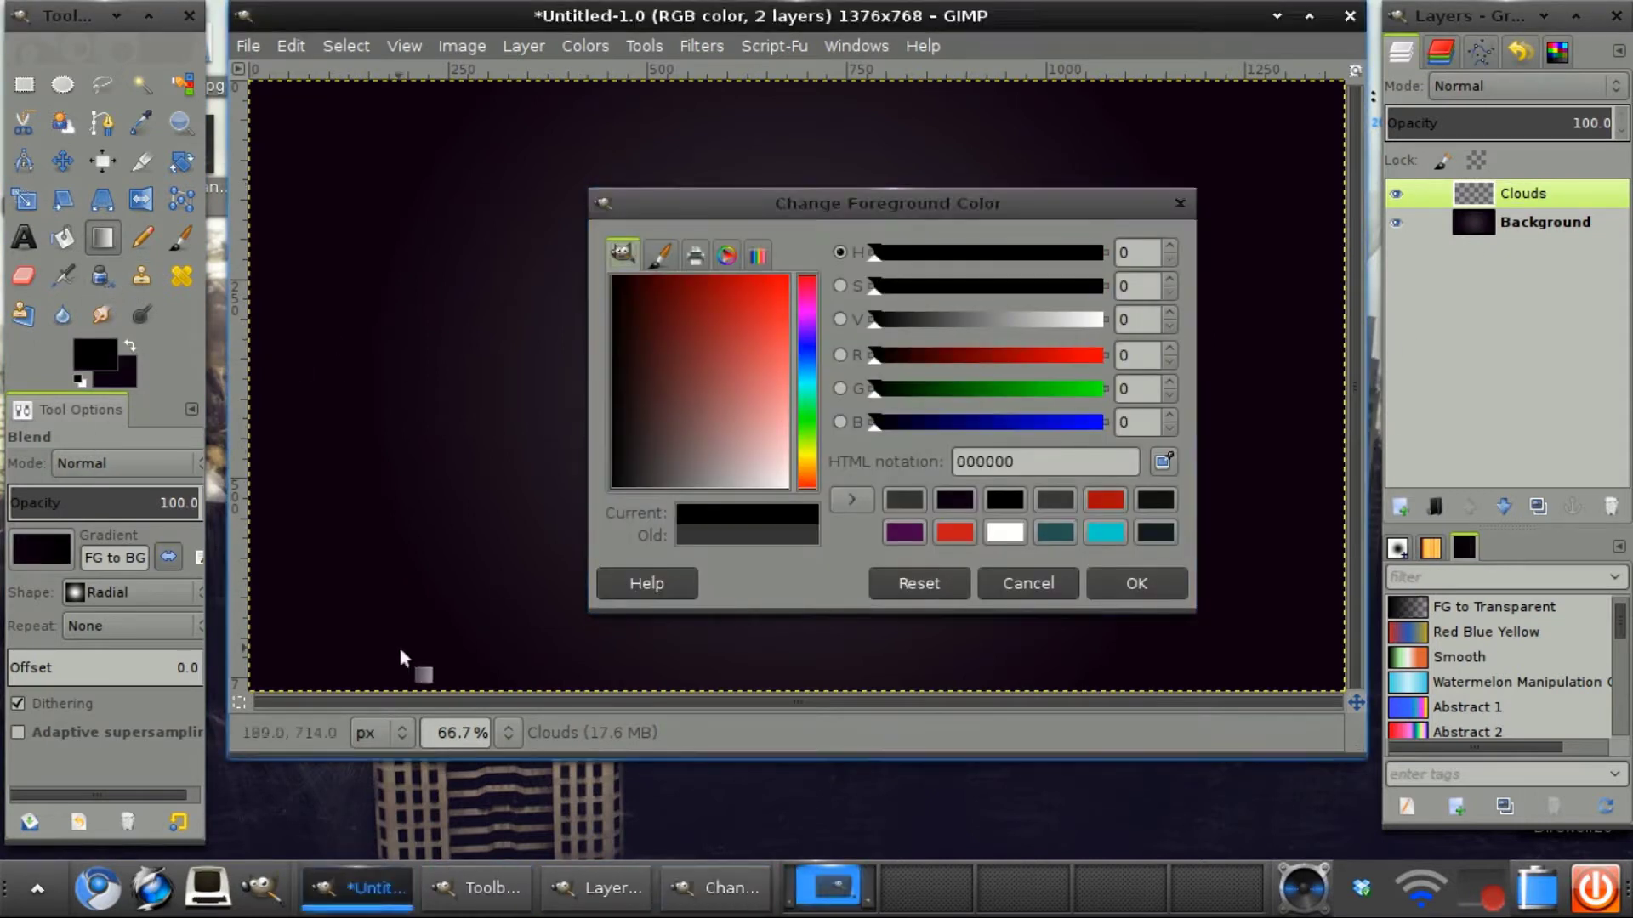
left_click(1097, 585)
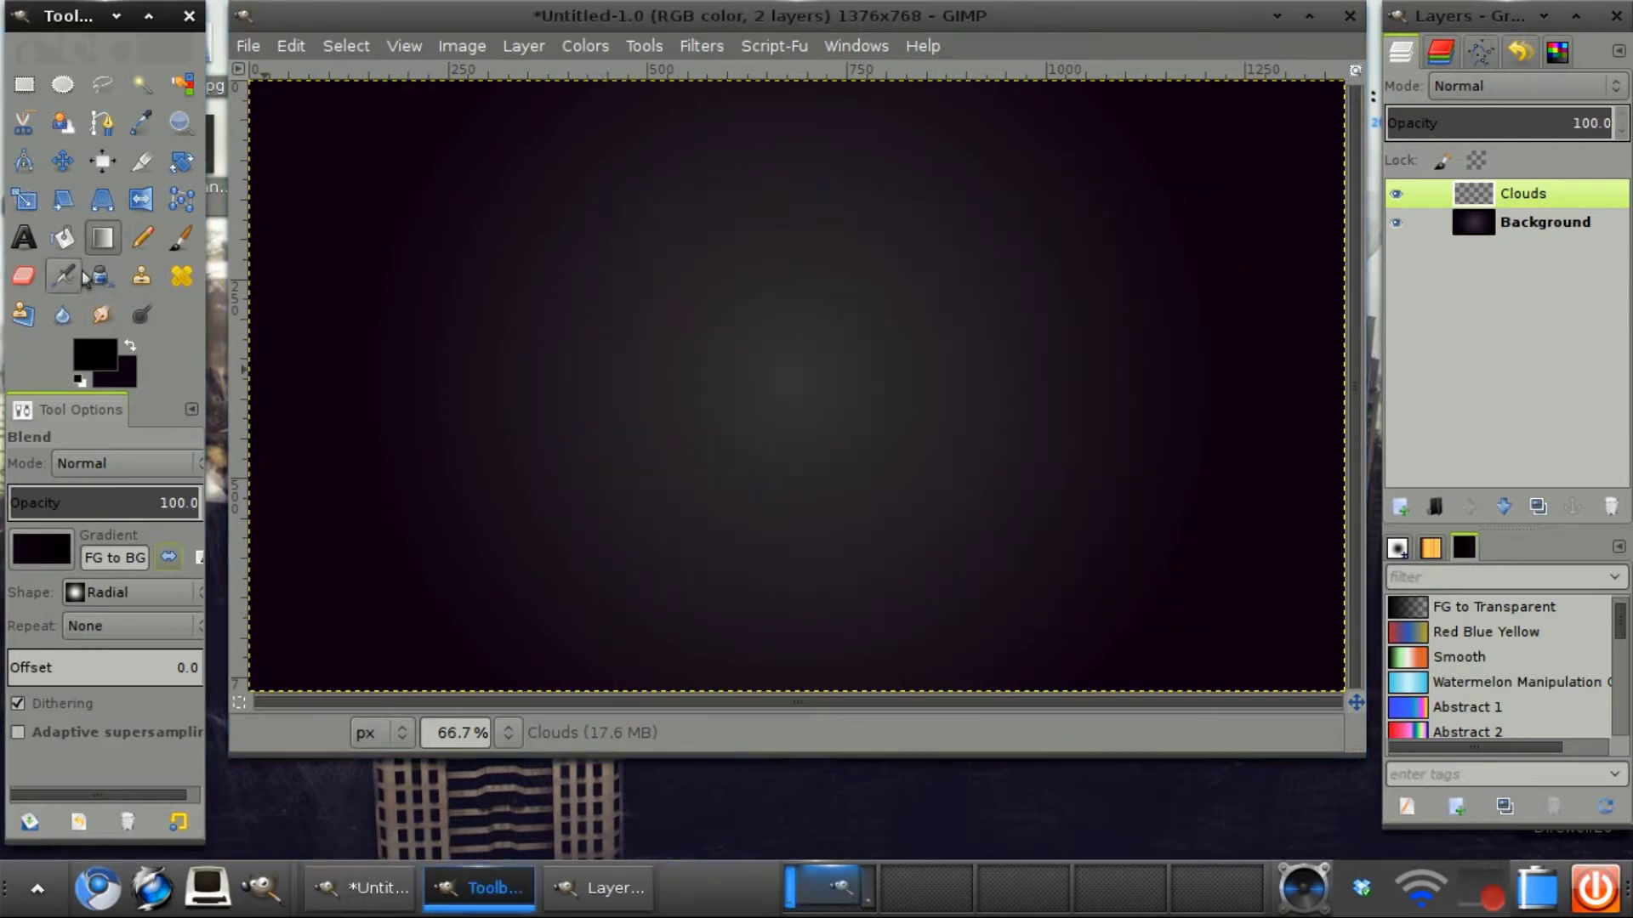
left_click(181, 238)
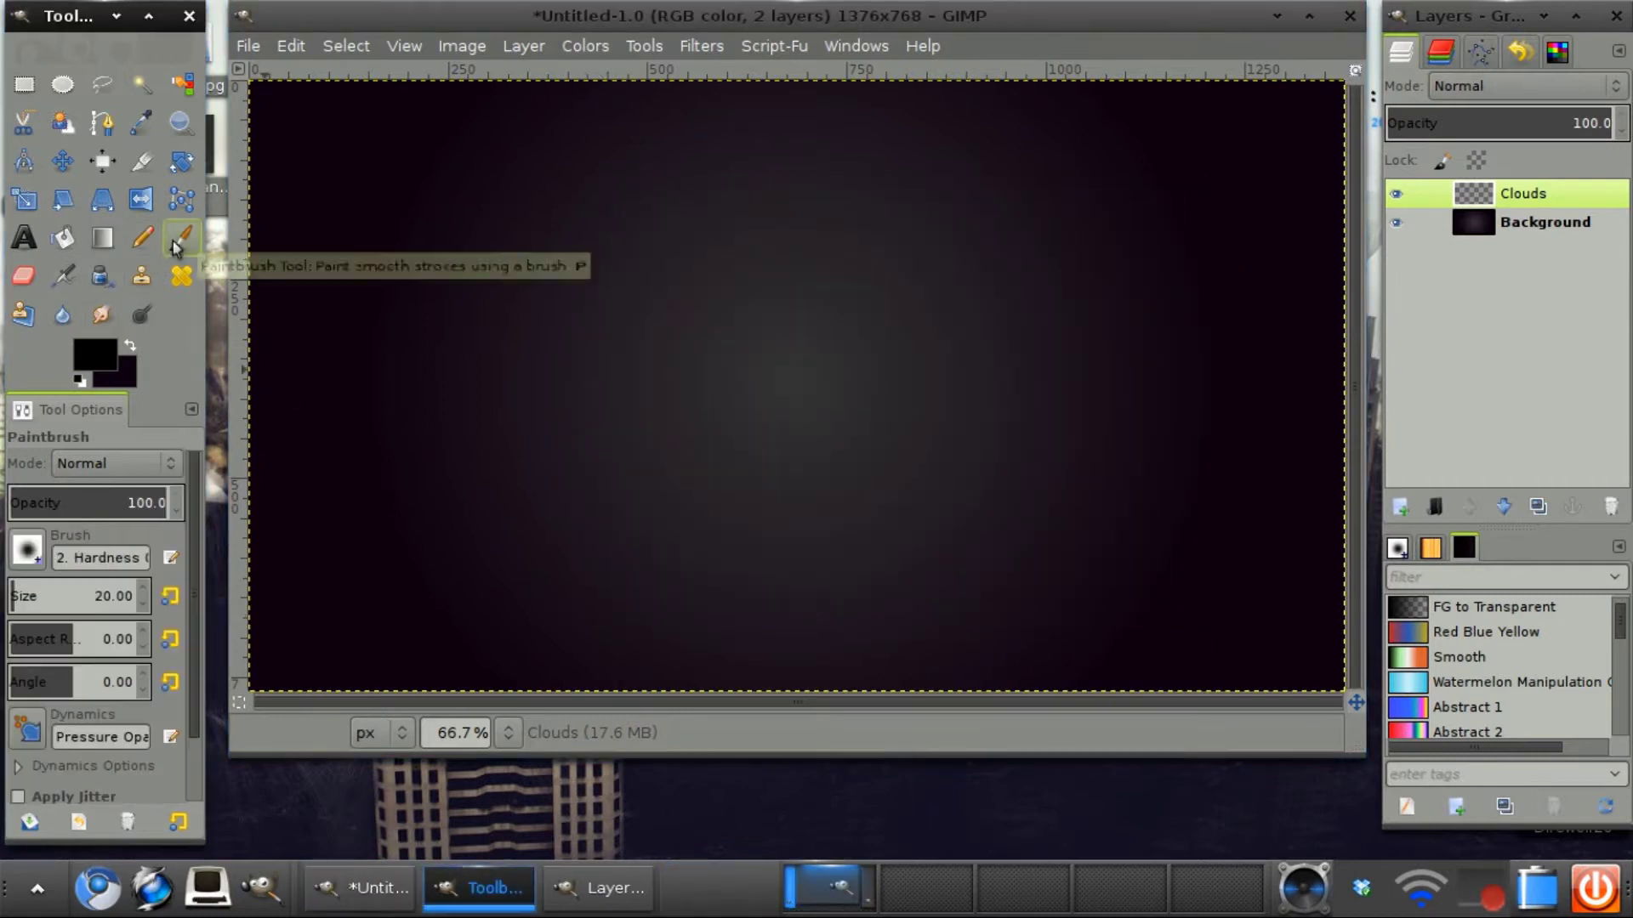
left_click(31, 553)
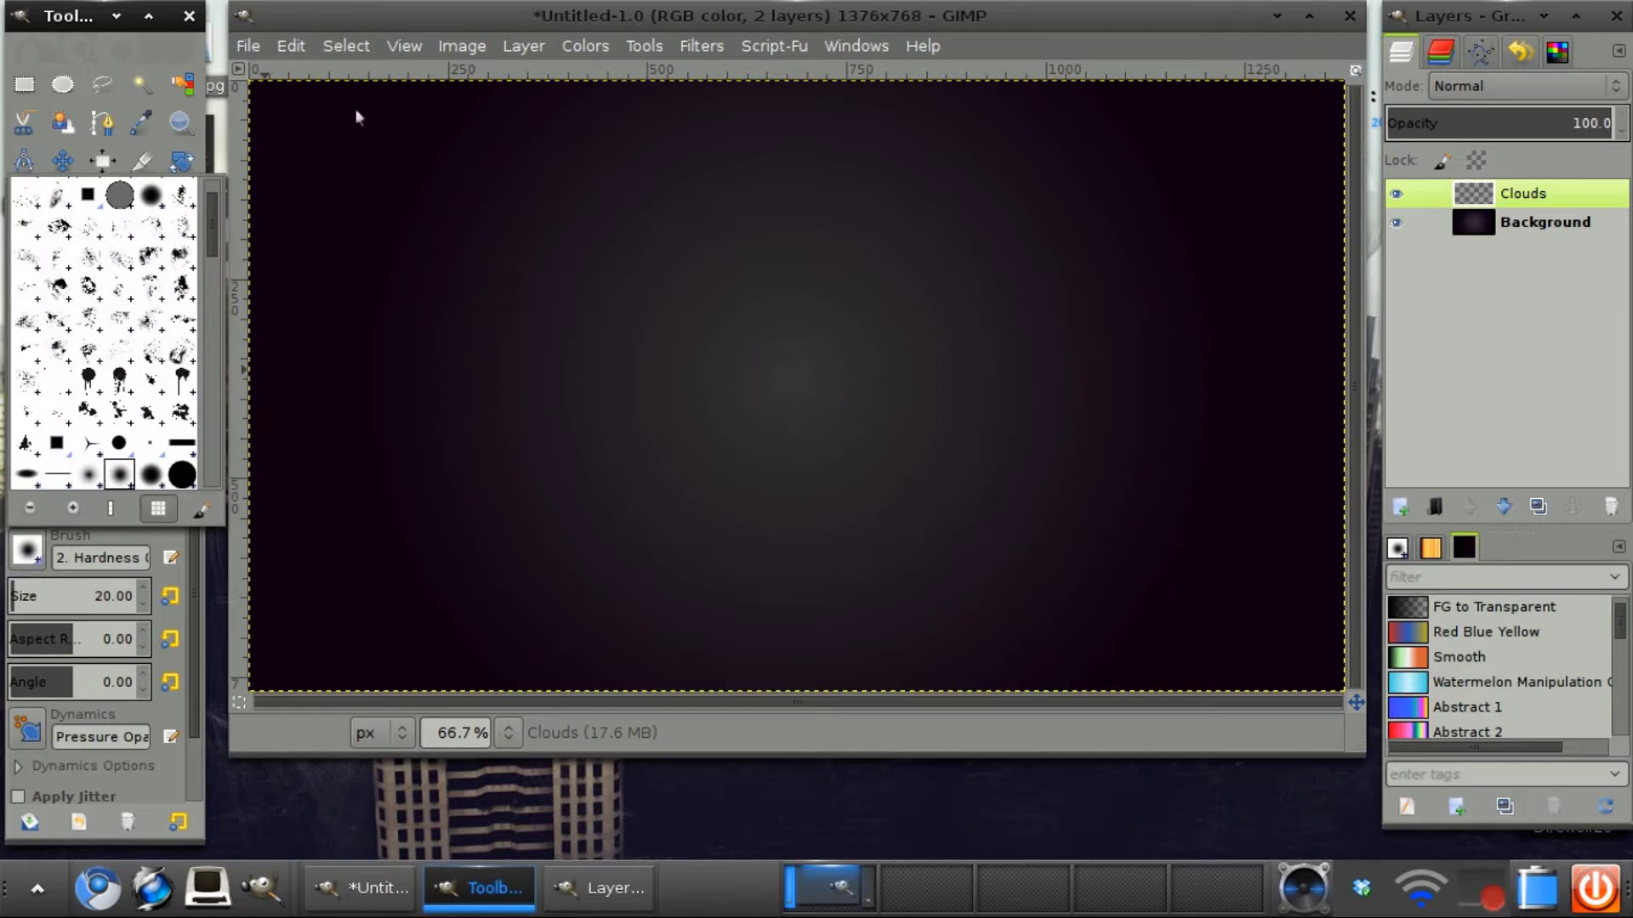
left_click_drag(213, 210, 200, 449)
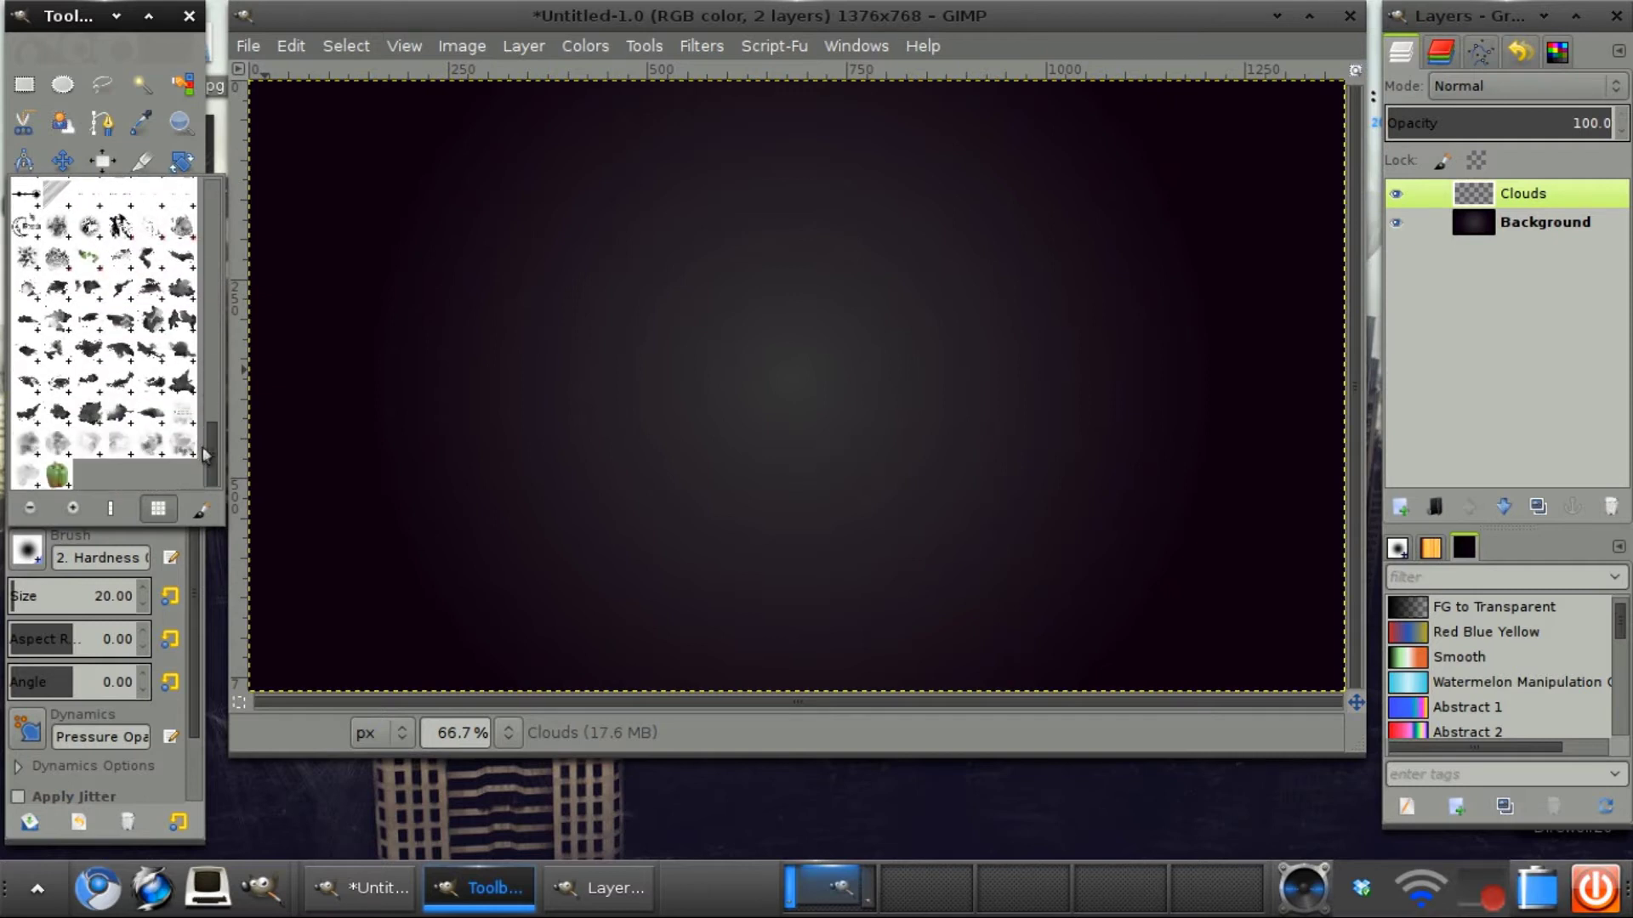
mouse_move(204, 468)
left_mouse_down()
mouse_move(209, 200)
mouse_move(204, 364)
mouse_move(219, 302)
left_mouse_up()
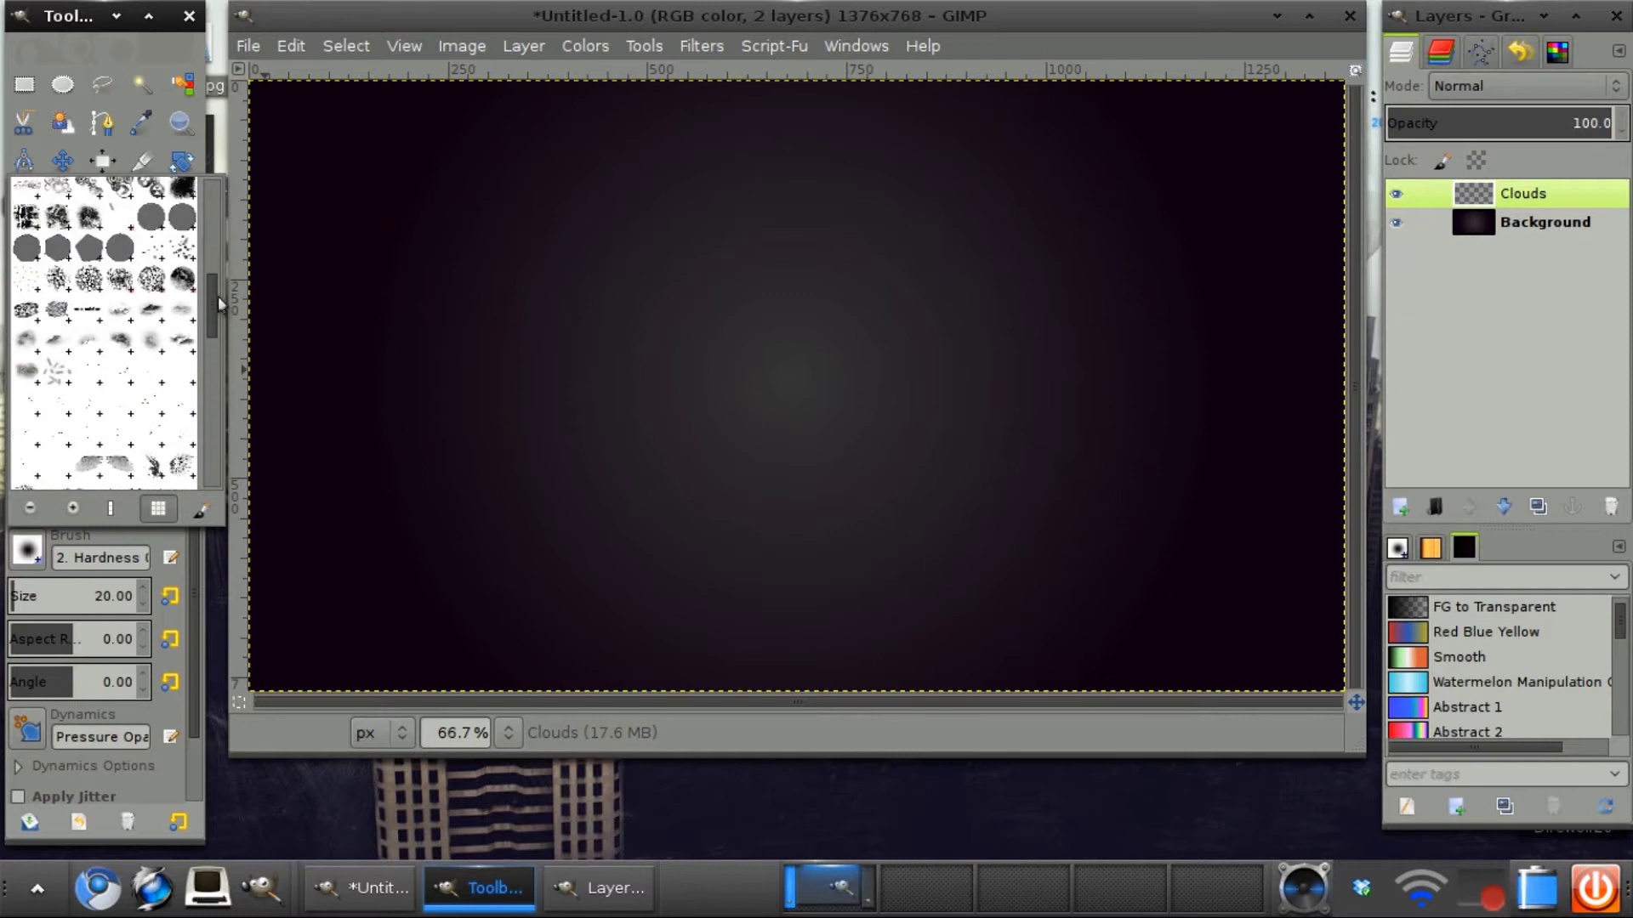
Step: Paint a dark cloud near the bottom with Cloud Brushes at size 514.50
left_click(158, 318)
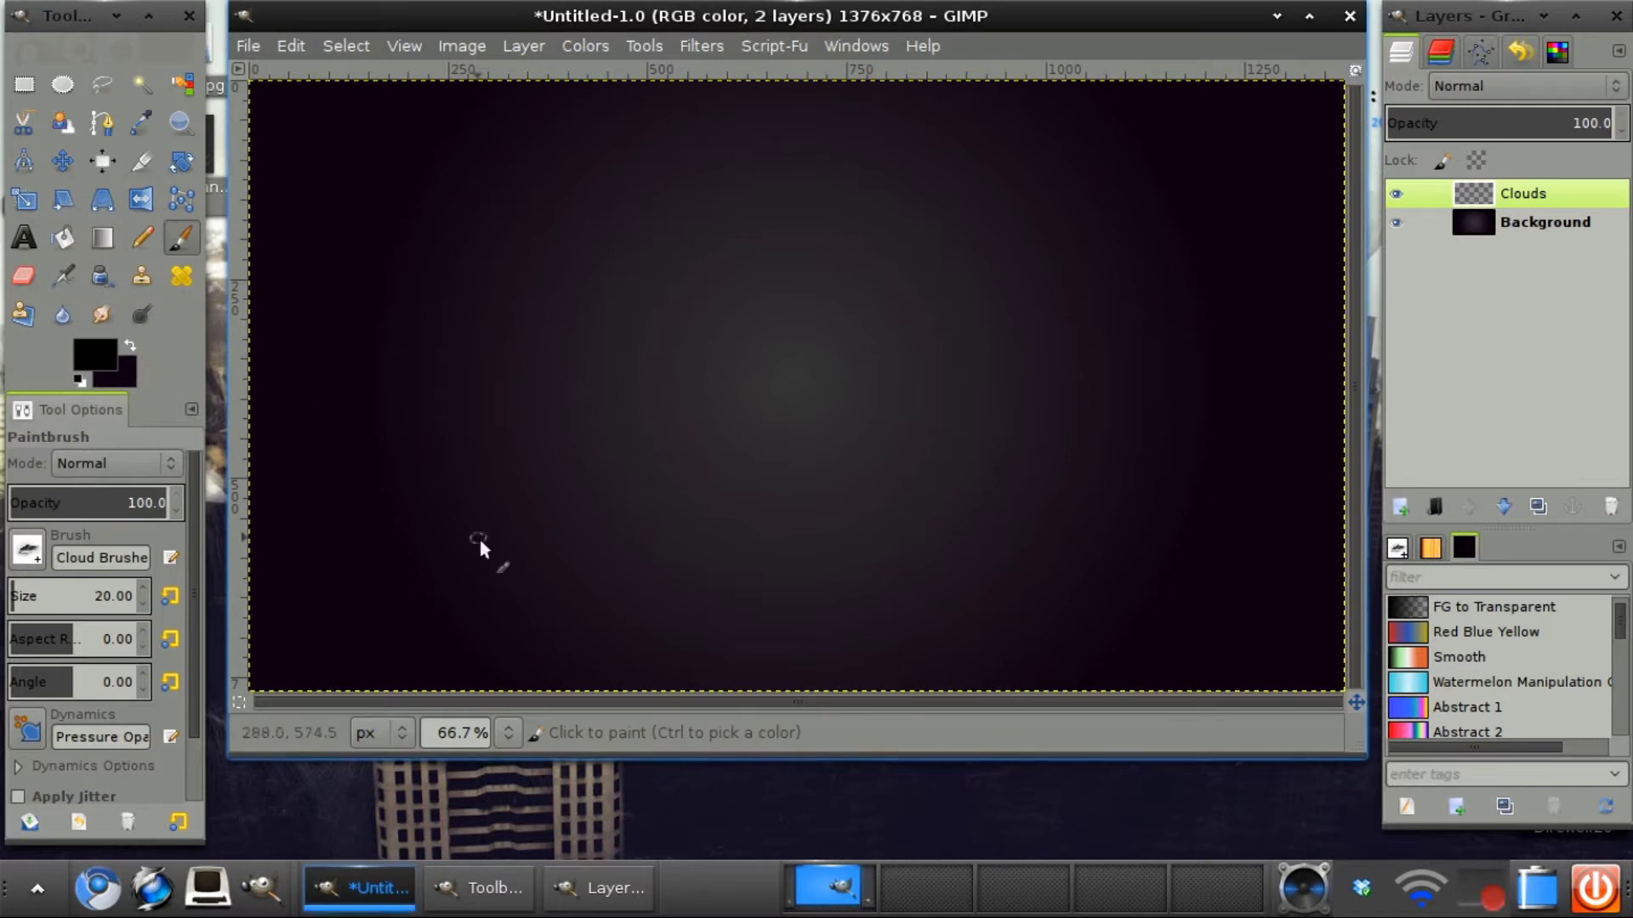
left_click(72, 595)
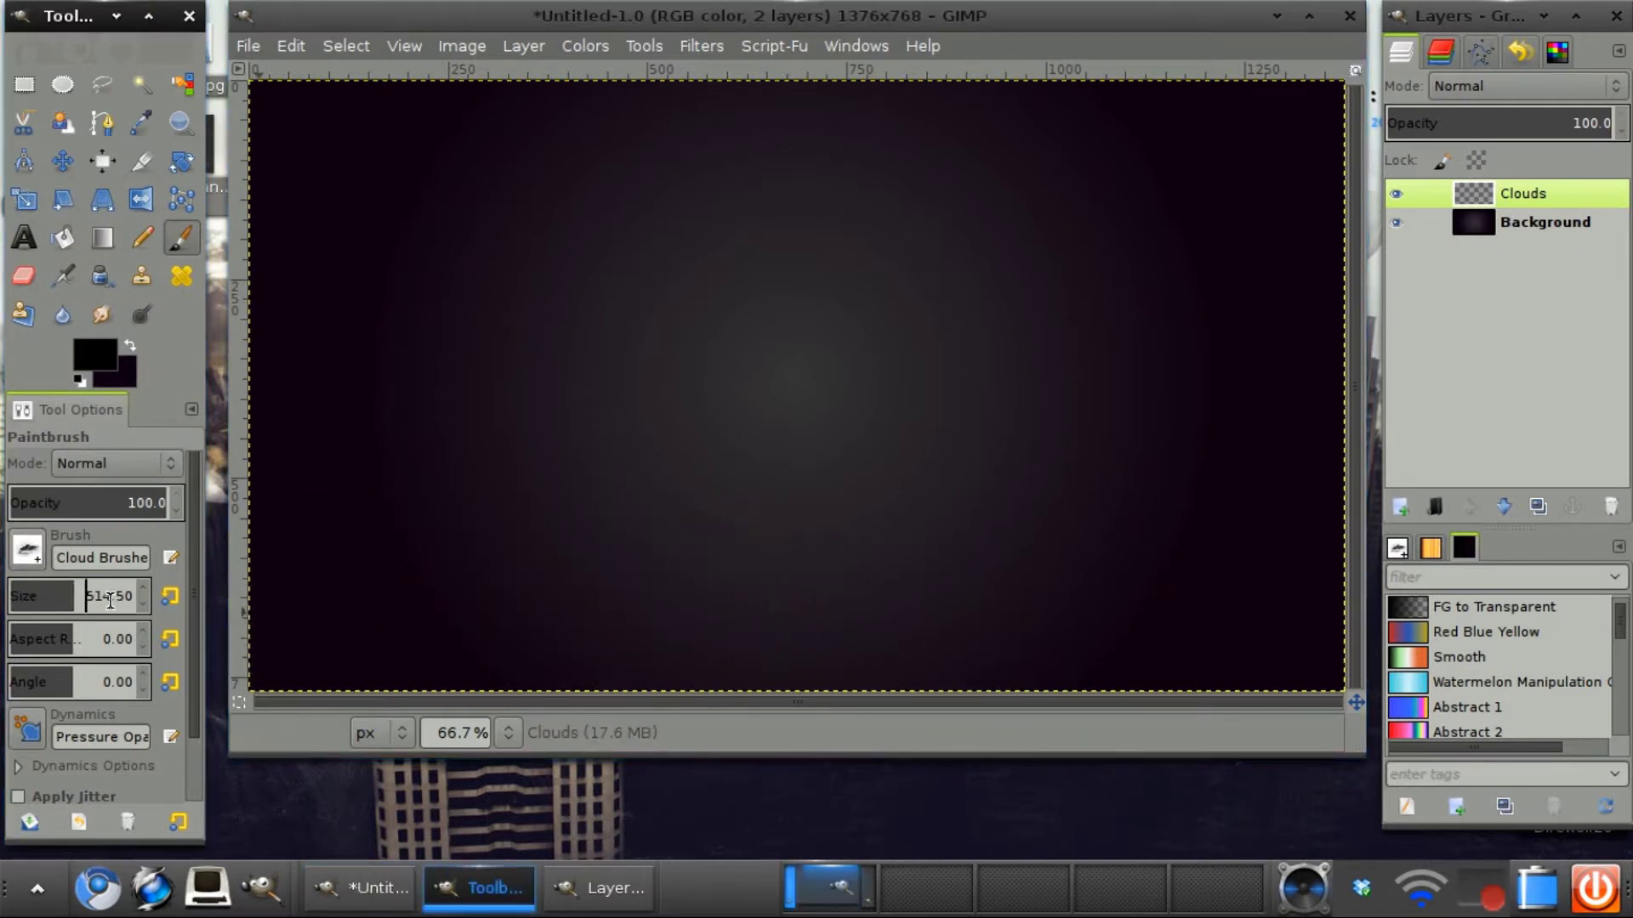
left_click(704, 656)
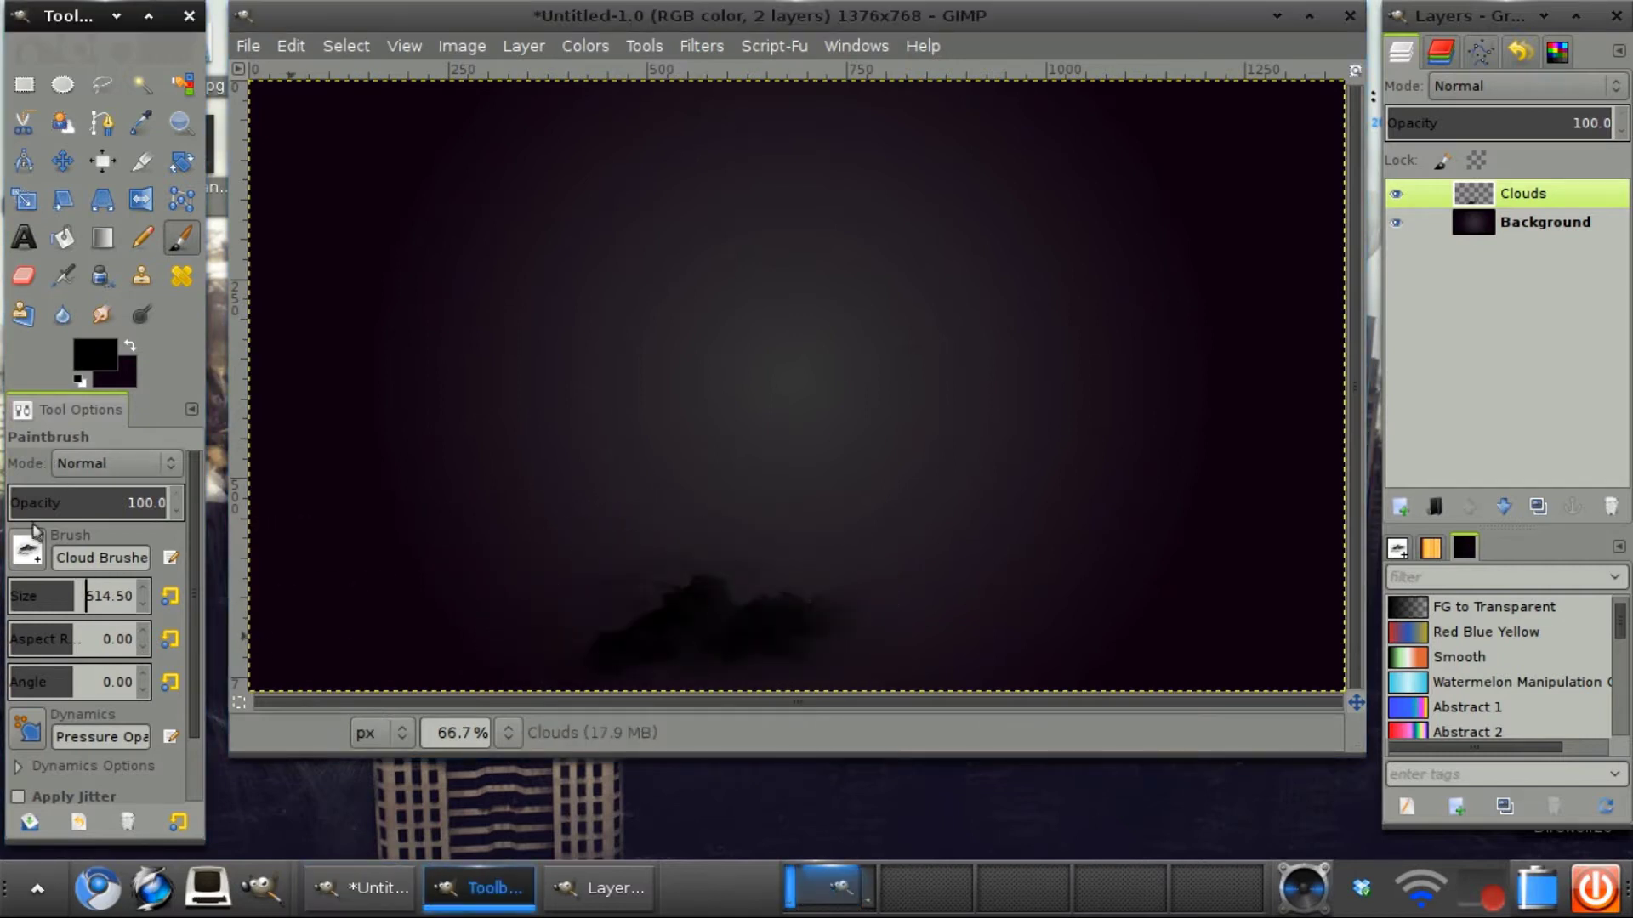
left_click(27, 551)
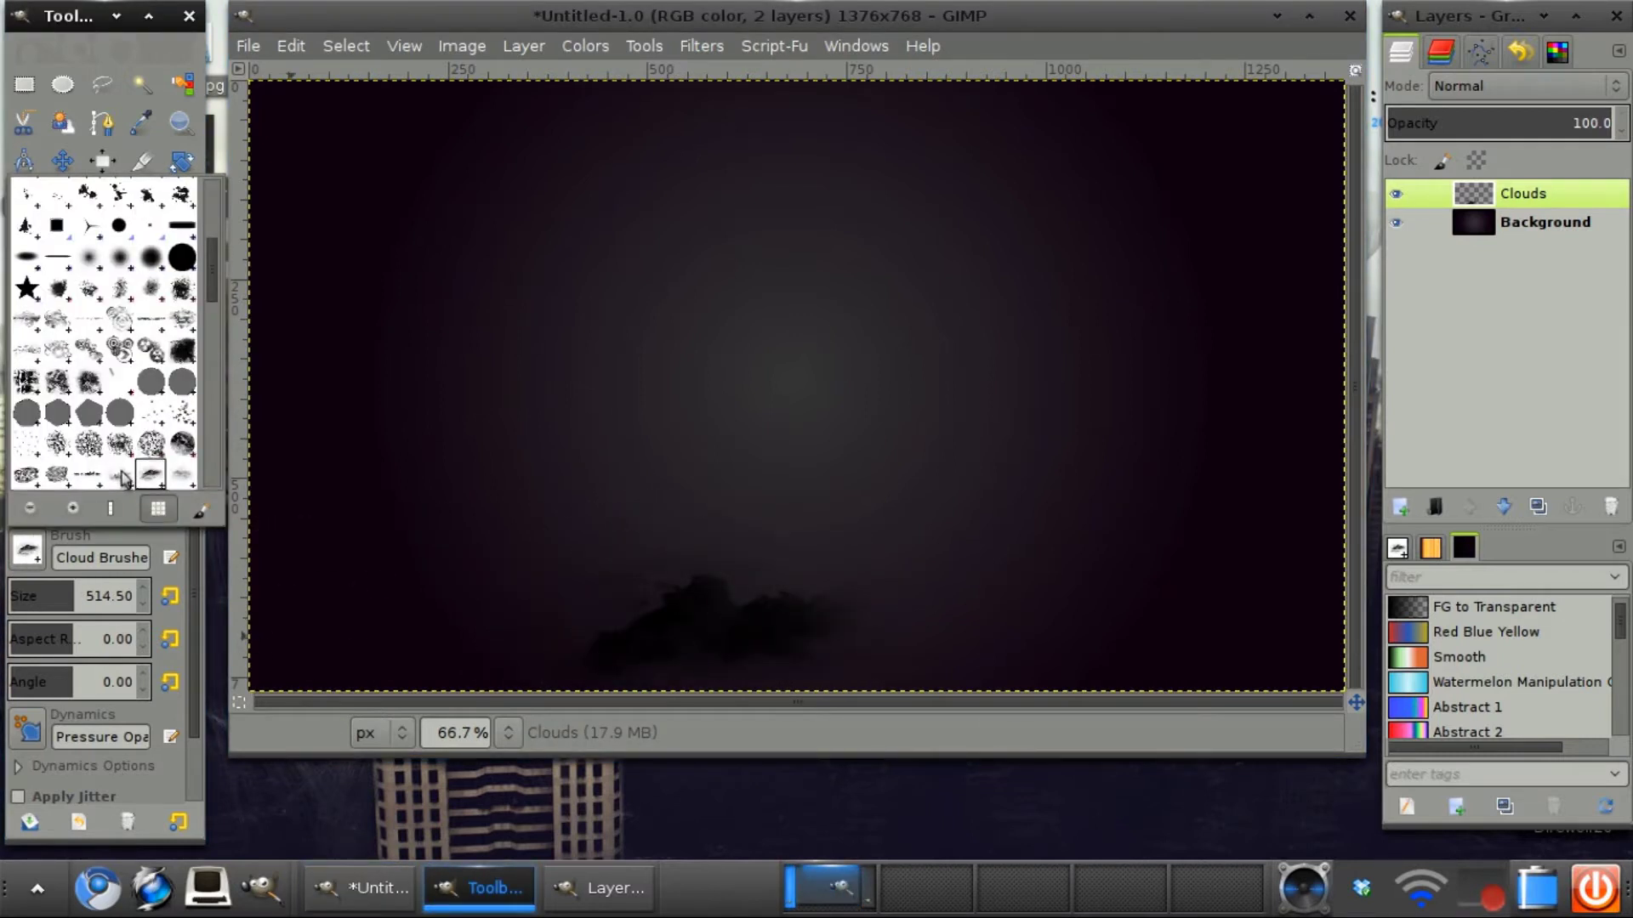
left_click(332, 272)
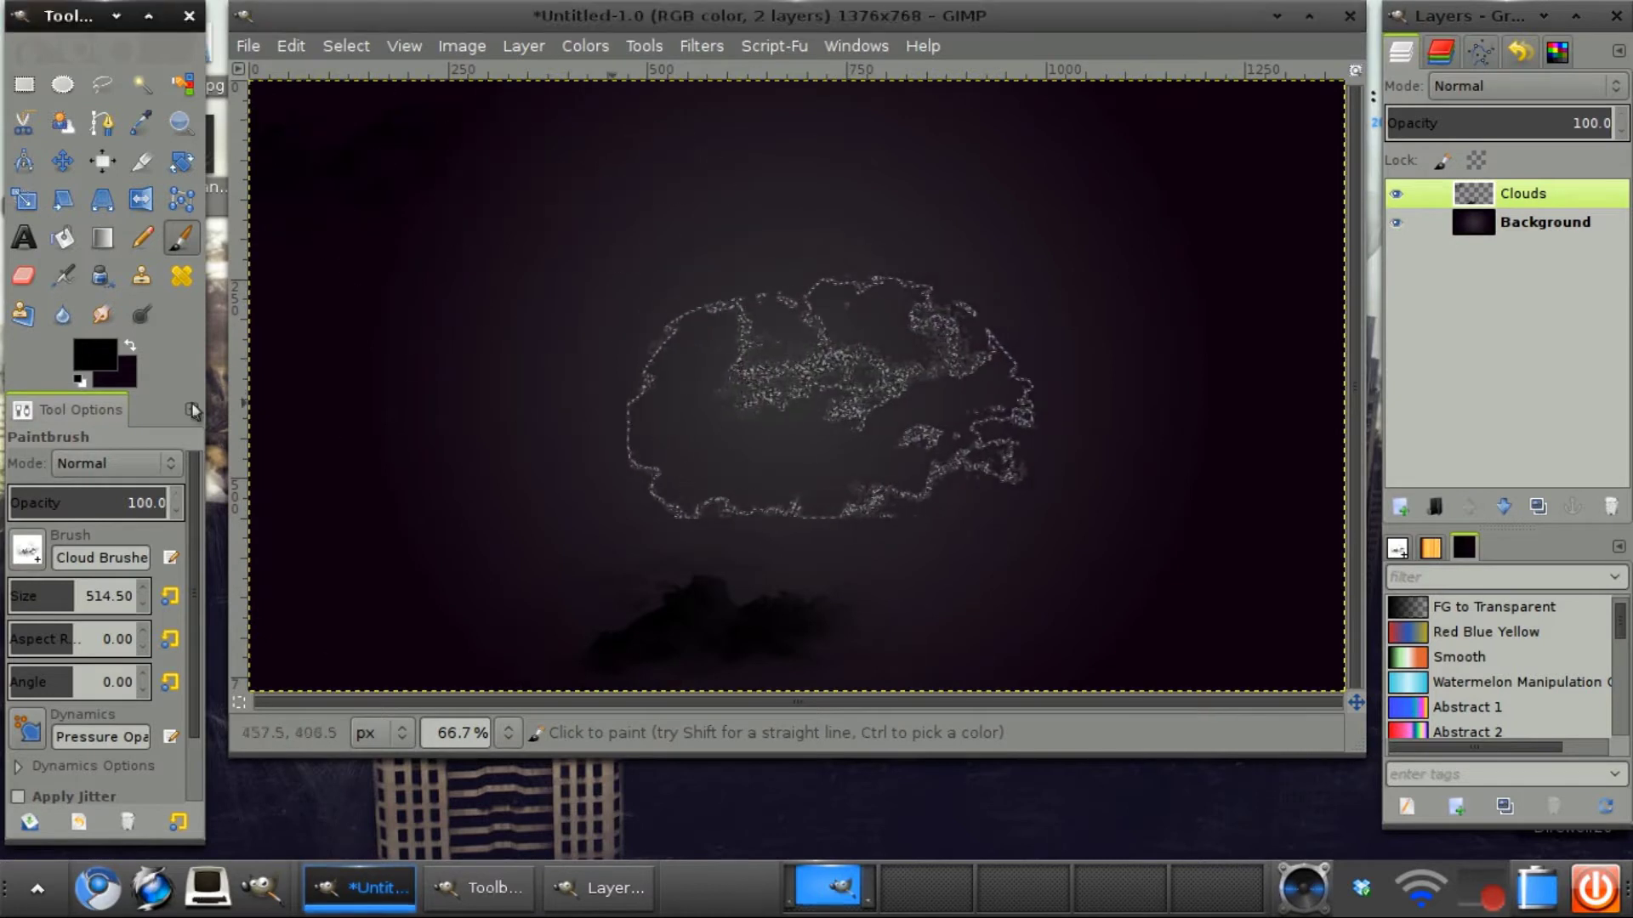
Step: Pick other cloud brushes and paint more clouds on the Clouds layer
left_click(28, 557)
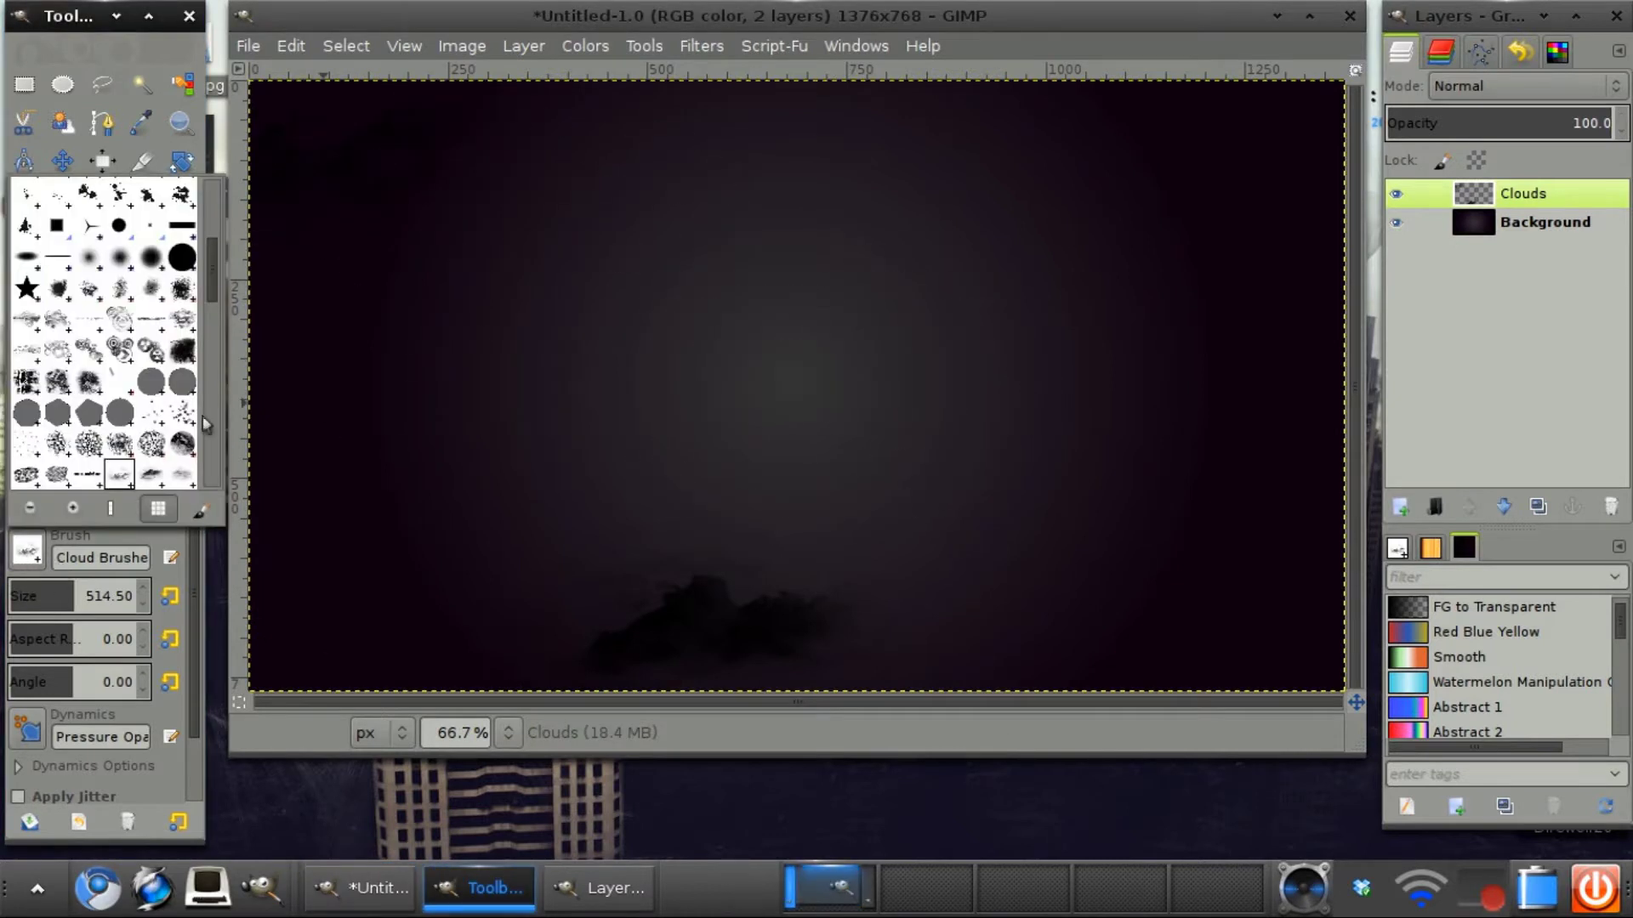
scroll(219, 296, "down", 5)
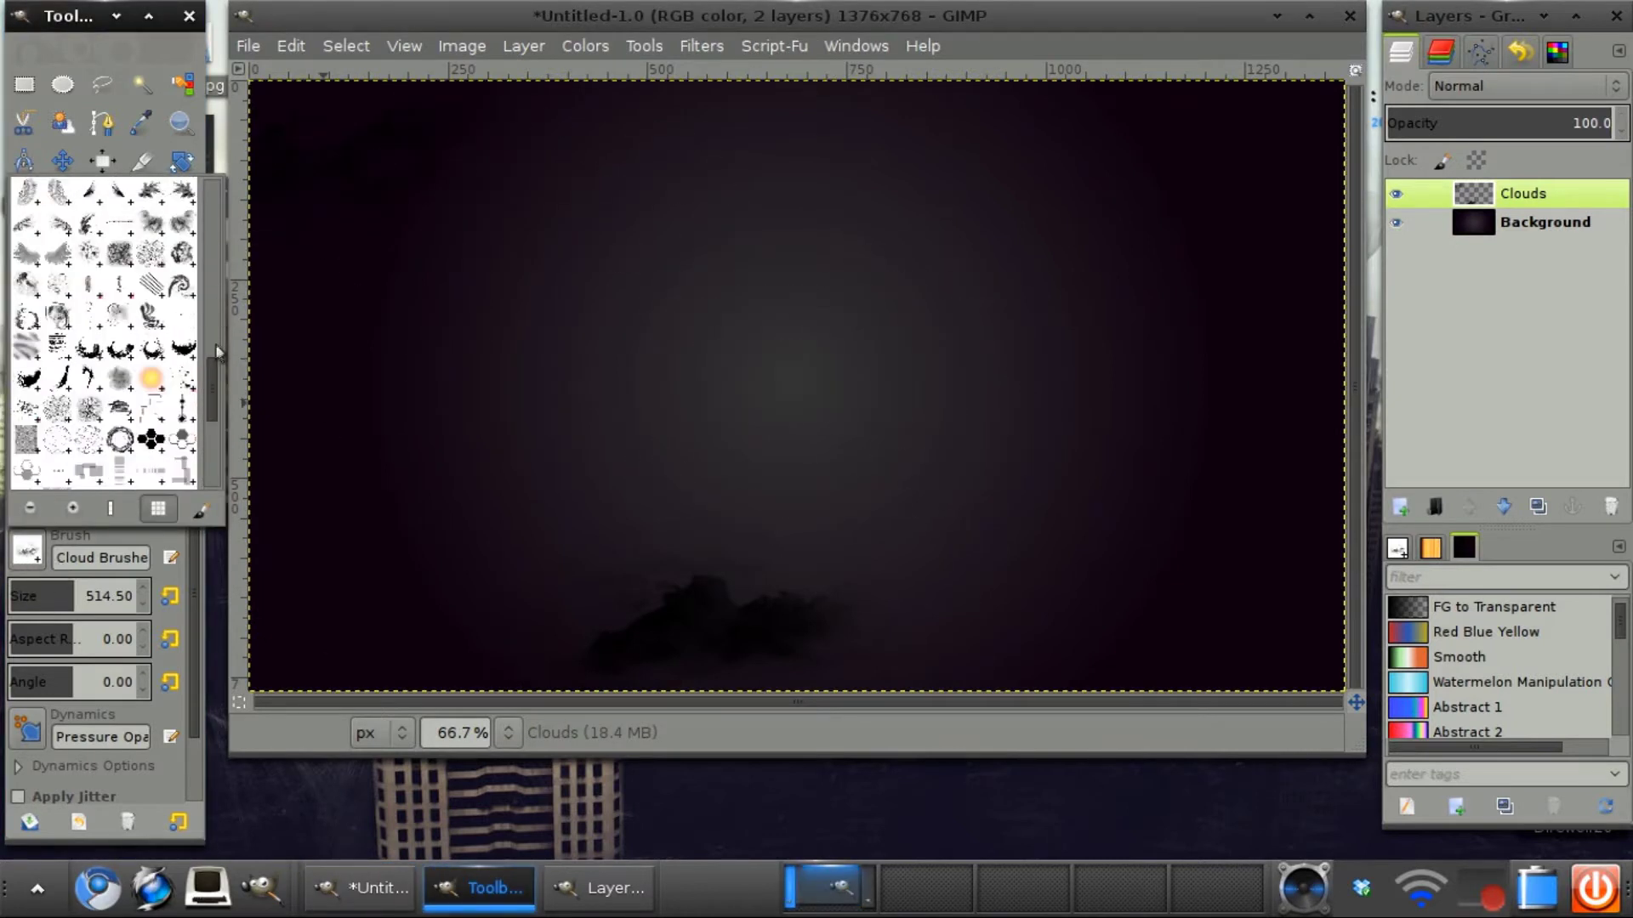
left_click_drag(213, 378, 209, 289)
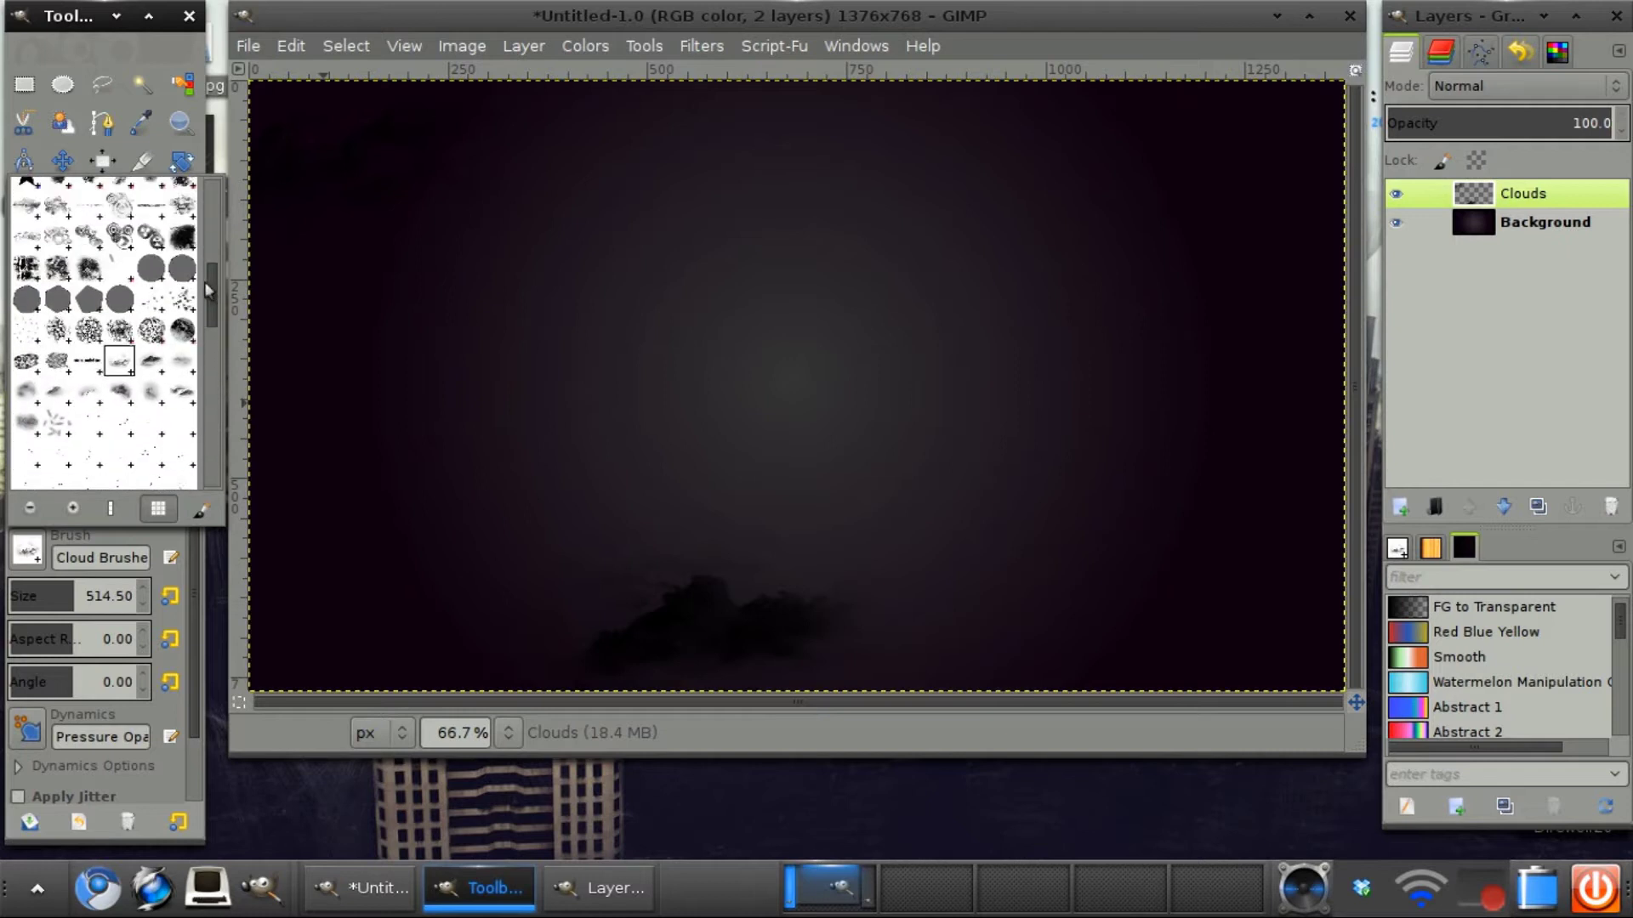
left_click(150, 394)
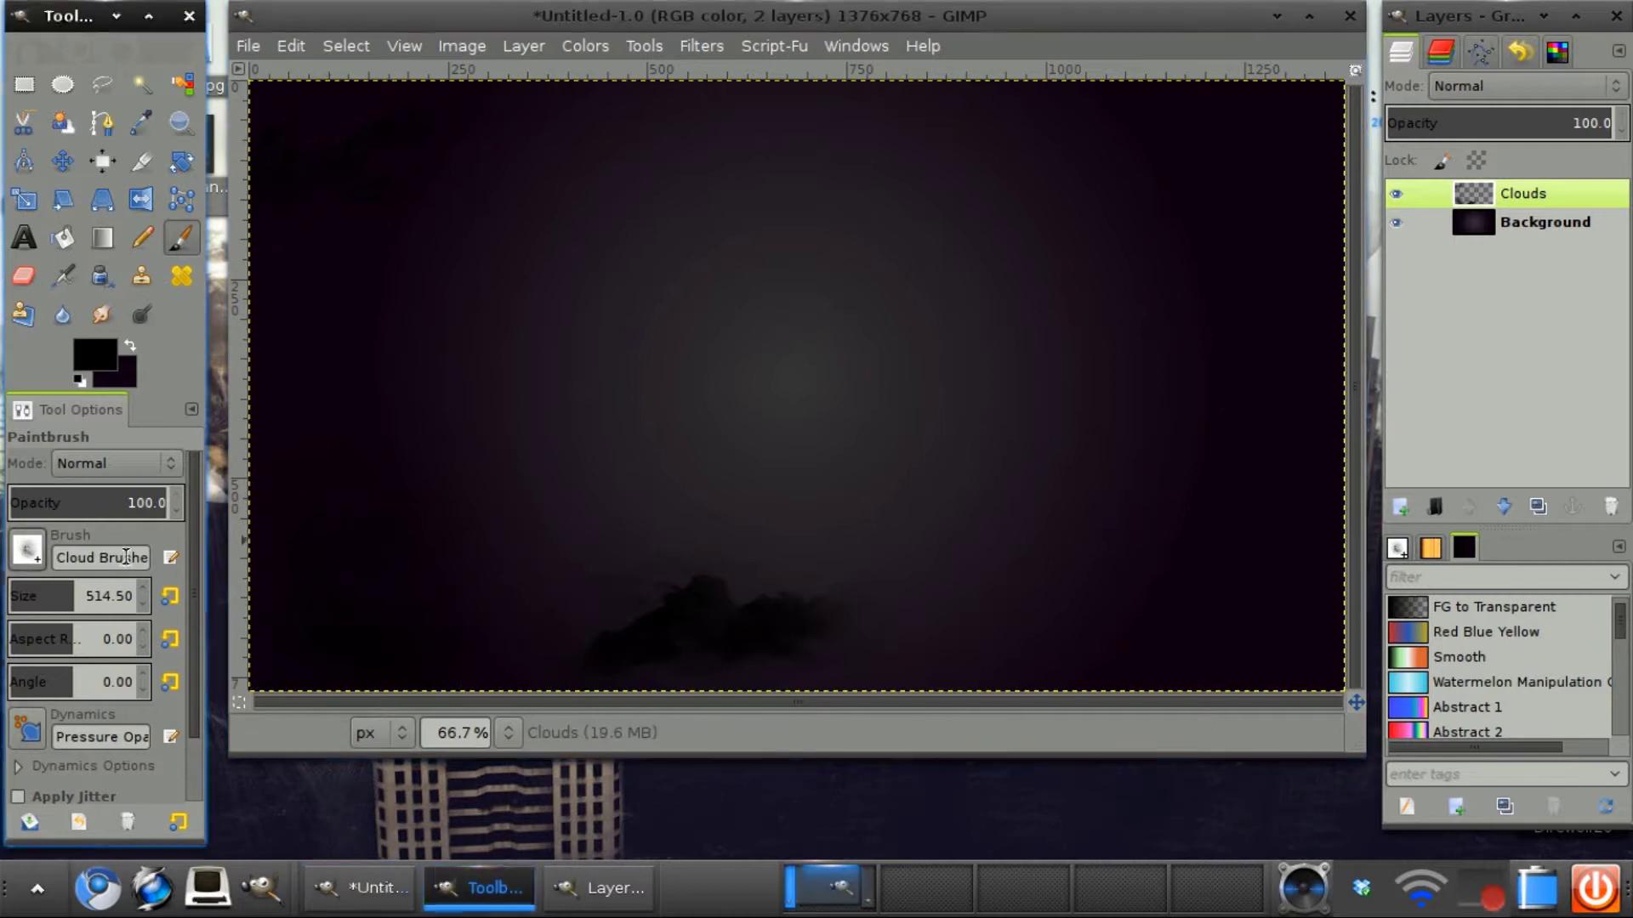
left_click(29, 551)
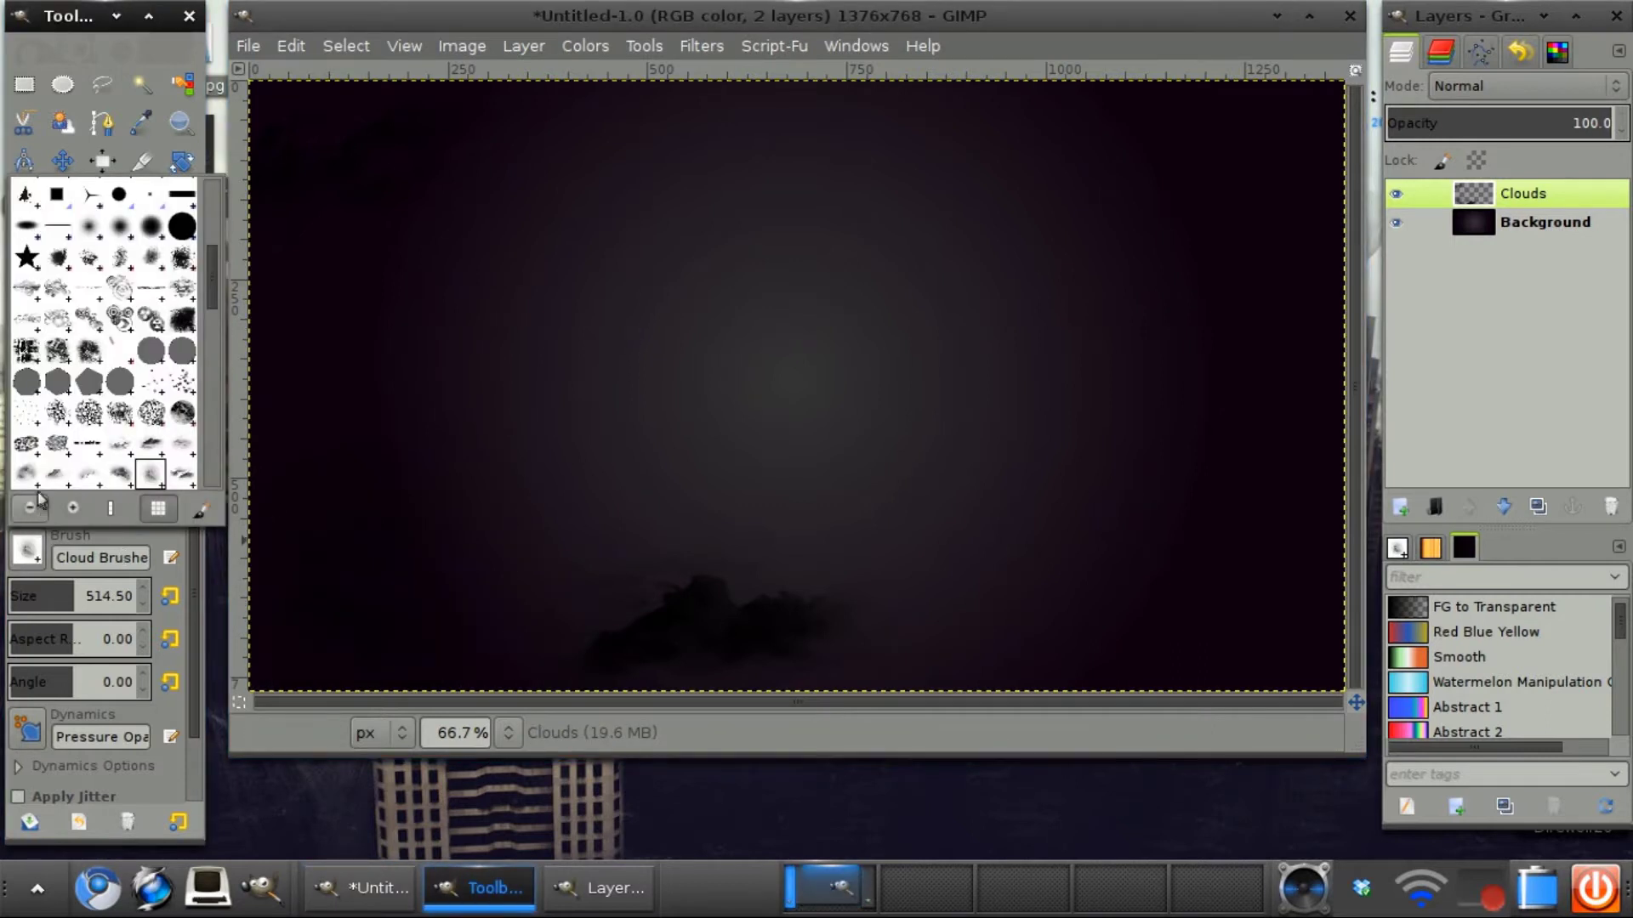
left_click(150, 472)
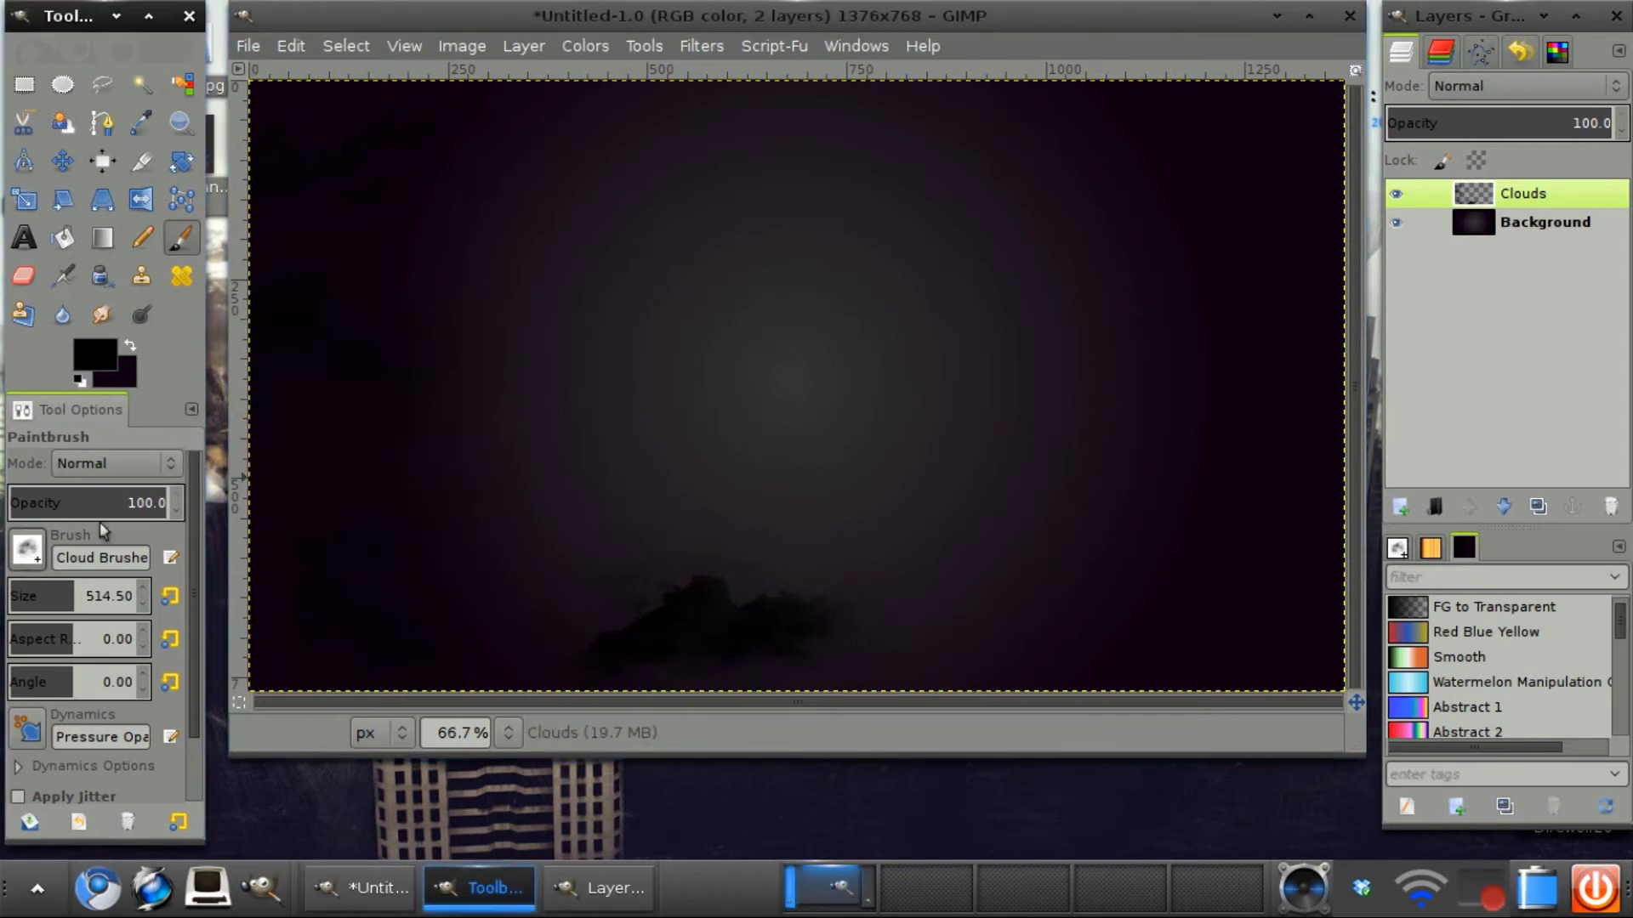
Step: Try a different cloud brush, then switch to the explosion brush
left_click(38, 559)
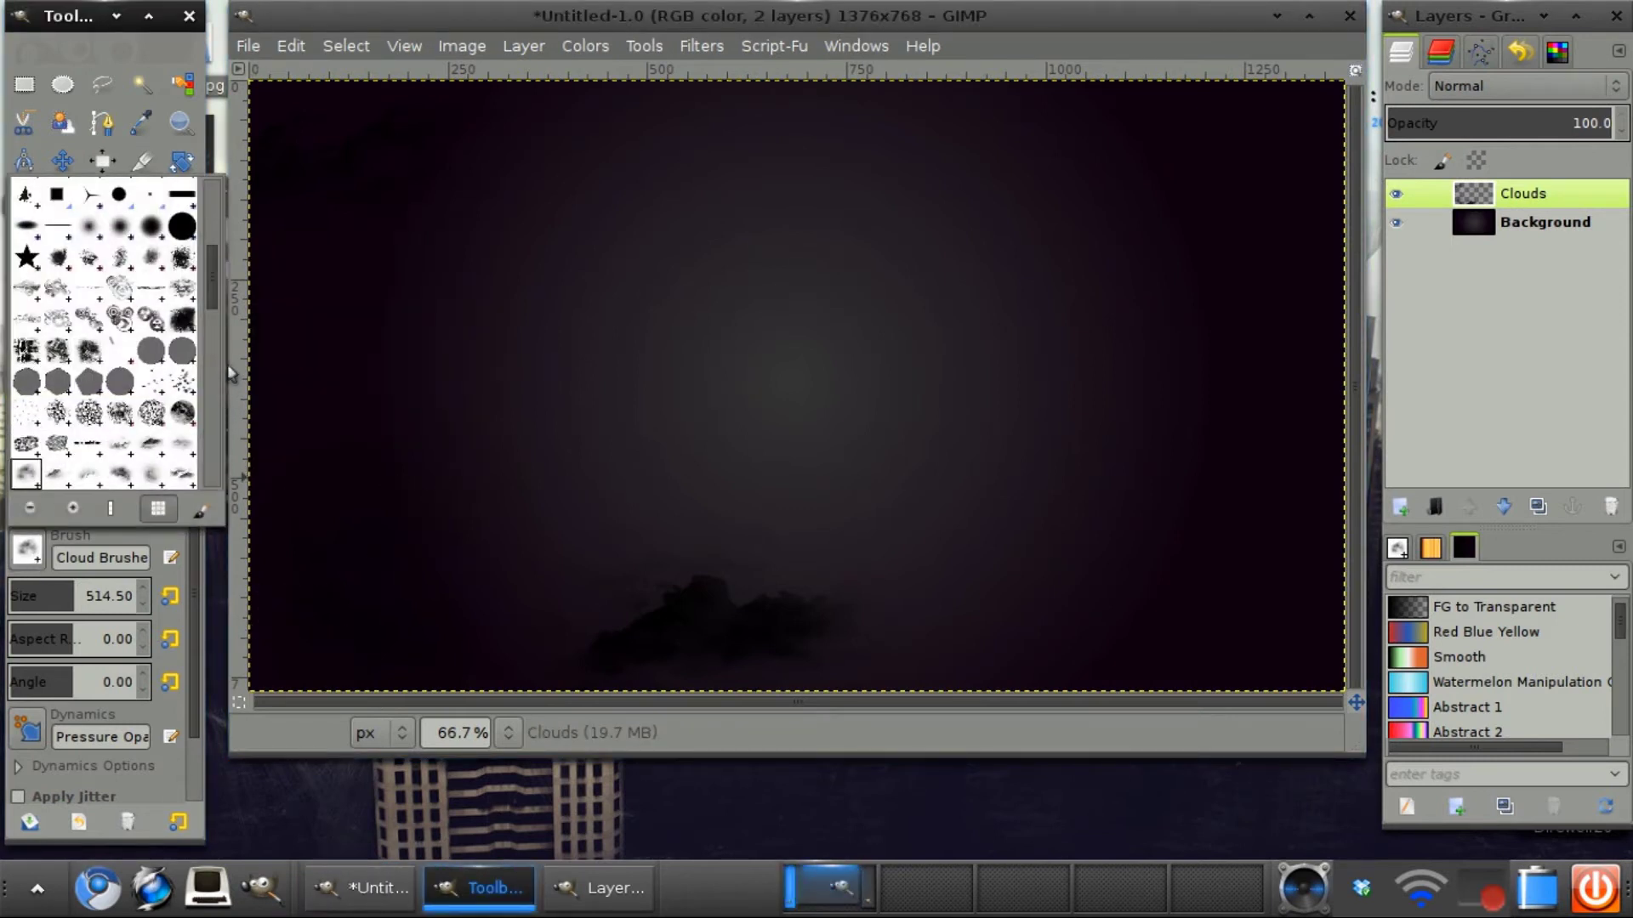
left_click_drag(207, 310, 212, 337)
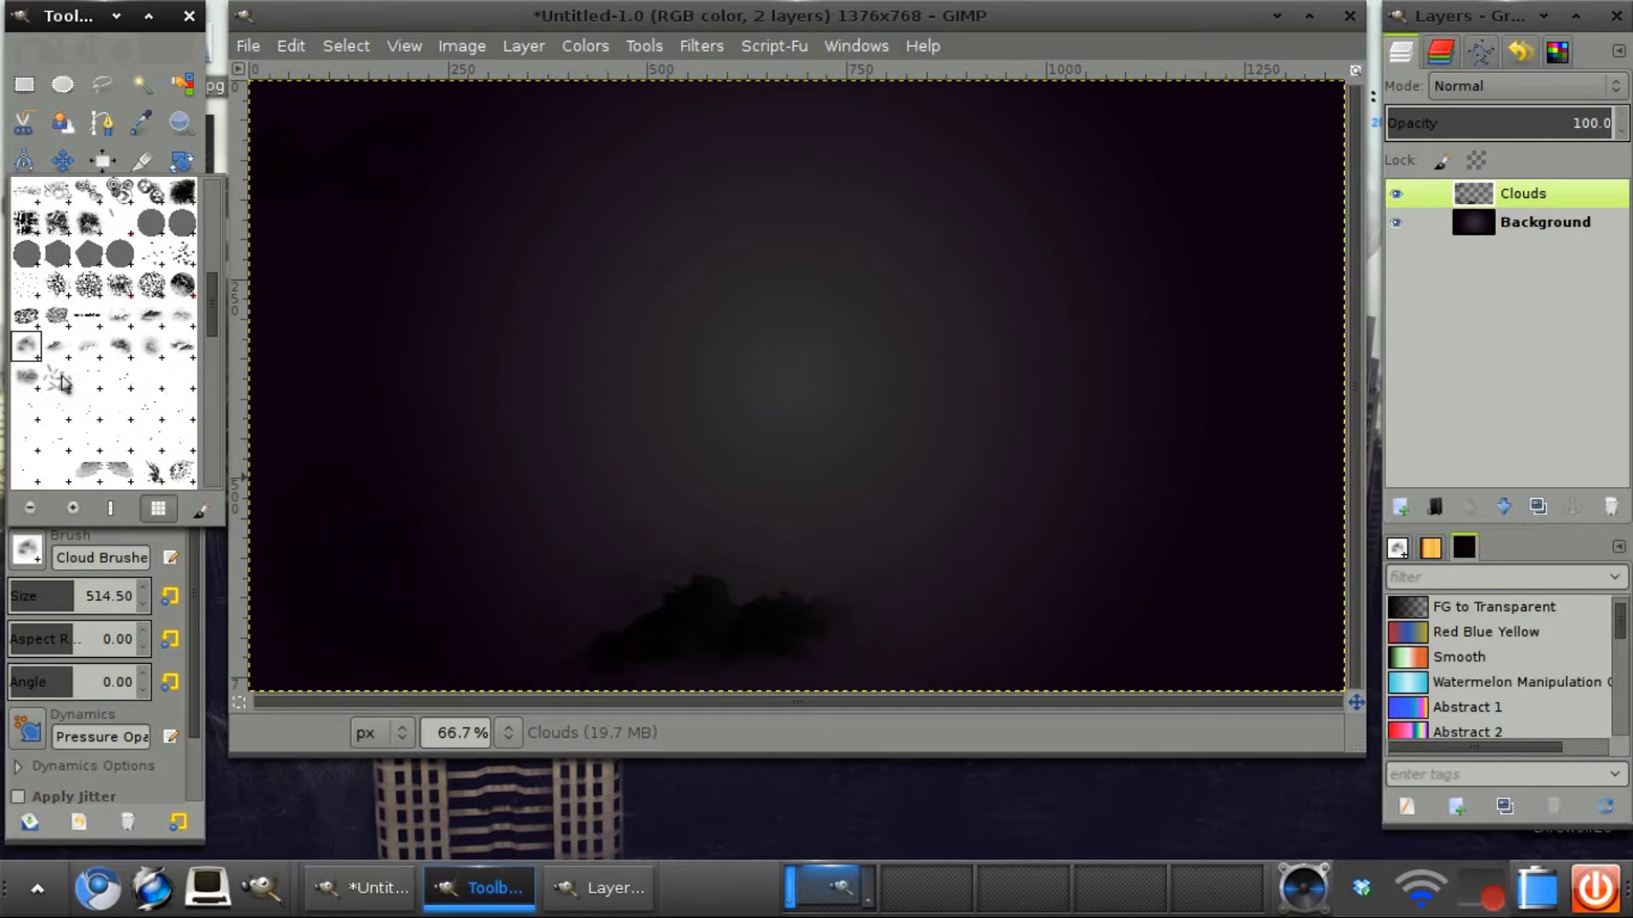
left_click(180, 351)
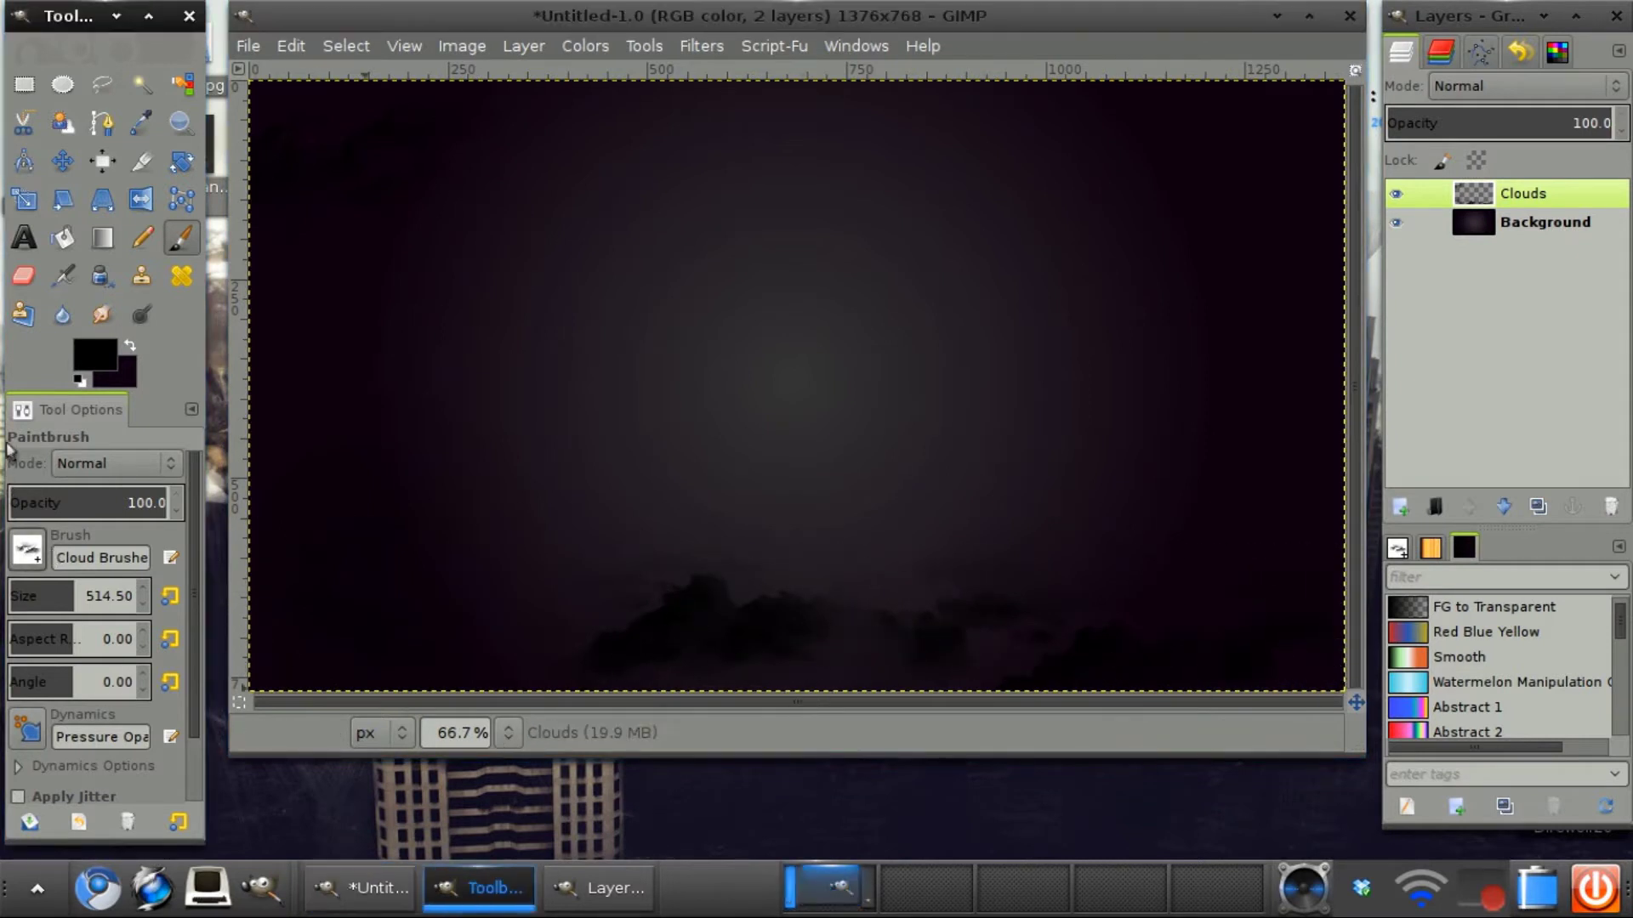
left_click(24, 548)
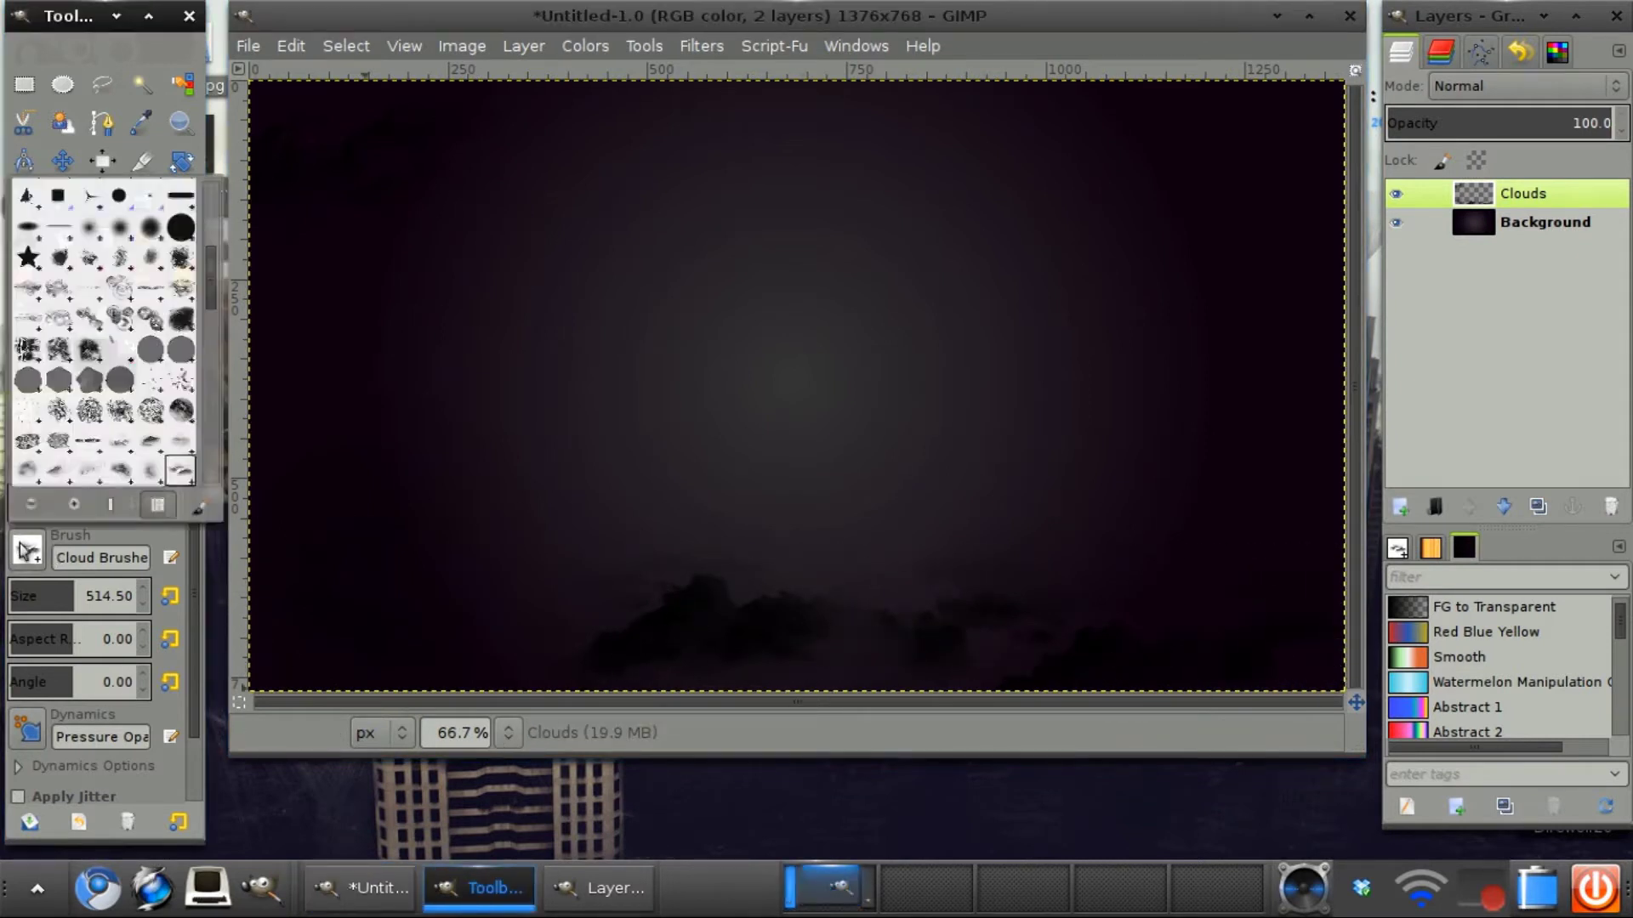
left_click(99, 482)
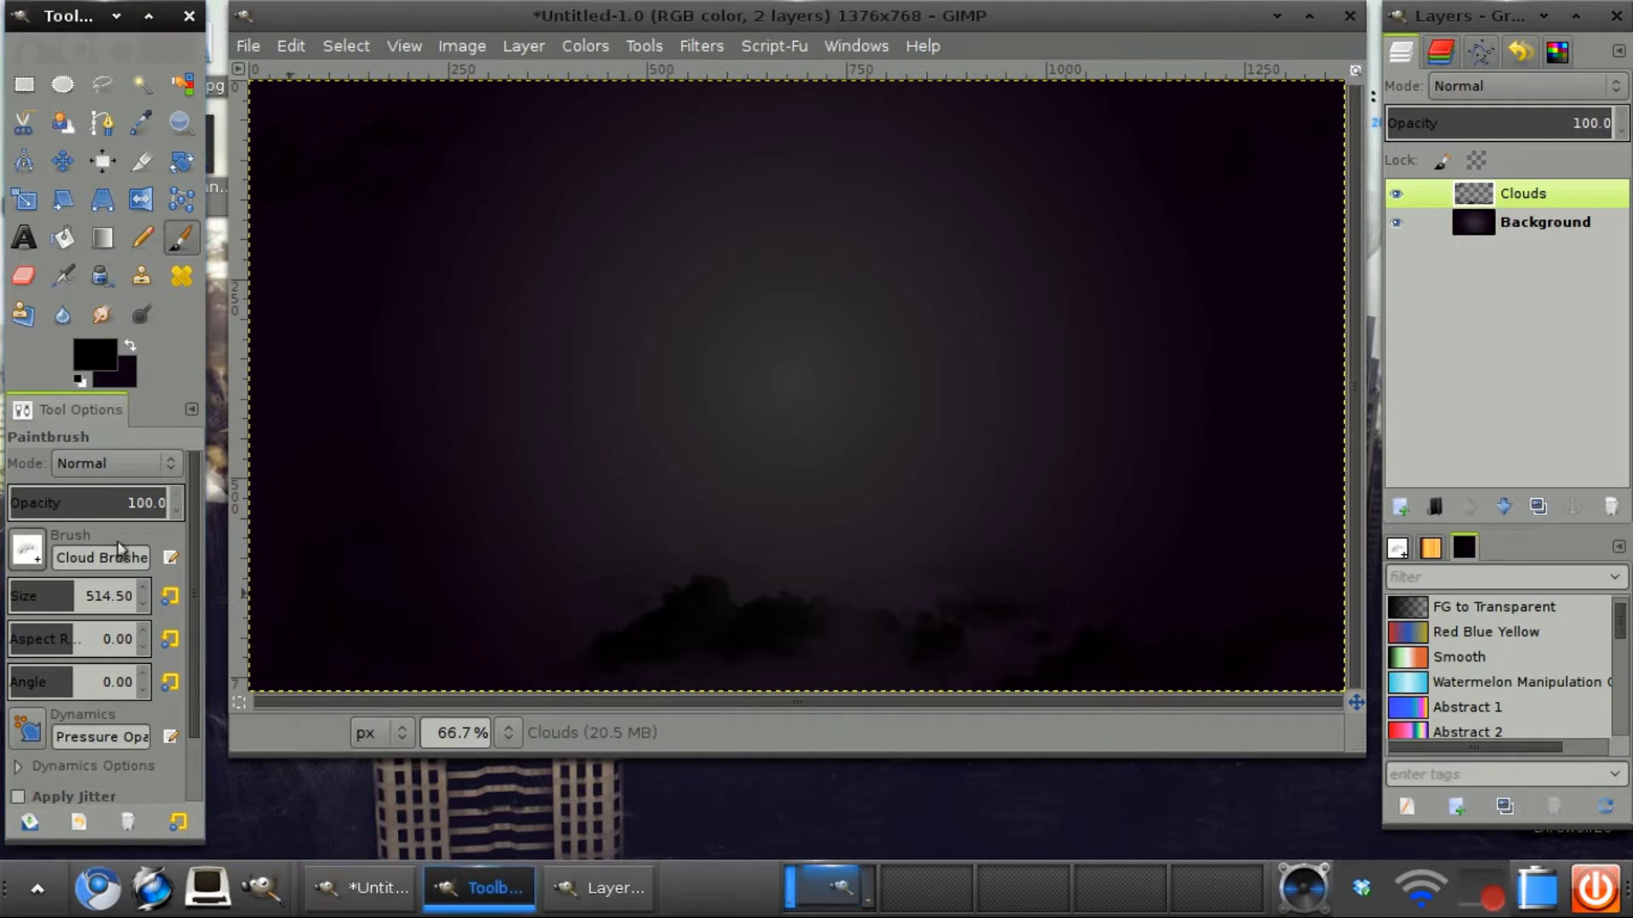
left_click(28, 552)
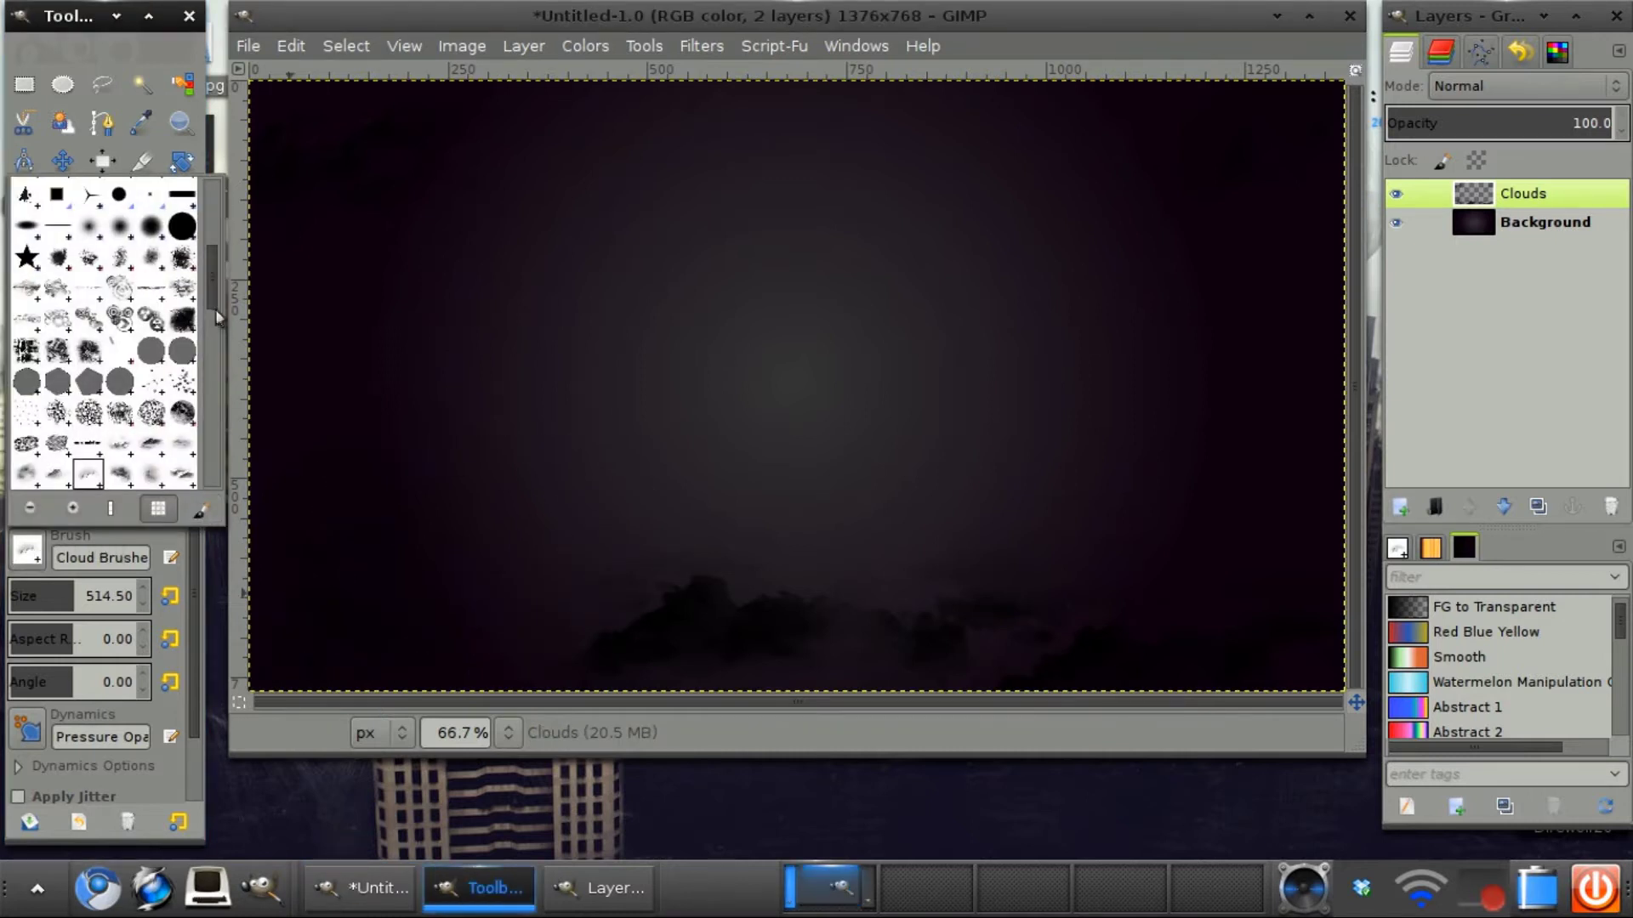
left_click_drag(214, 315, 221, 487)
left_click(175, 466)
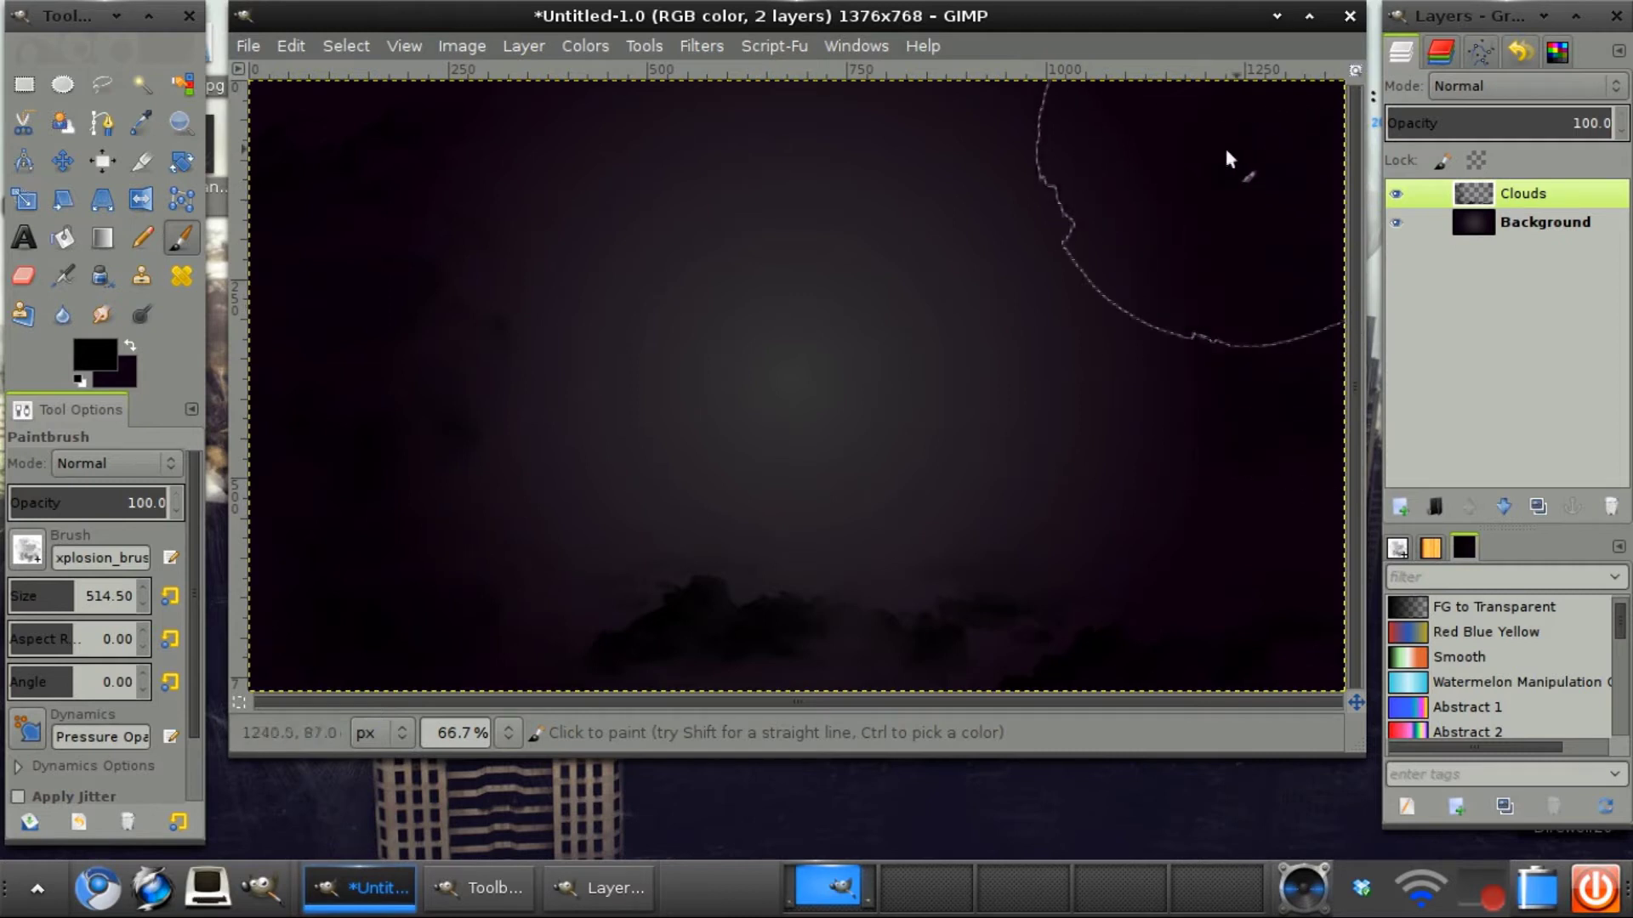
Step: Choose further brushes to finish painting clouds around the canvas edges
left_click(28, 553)
left_click(147, 476)
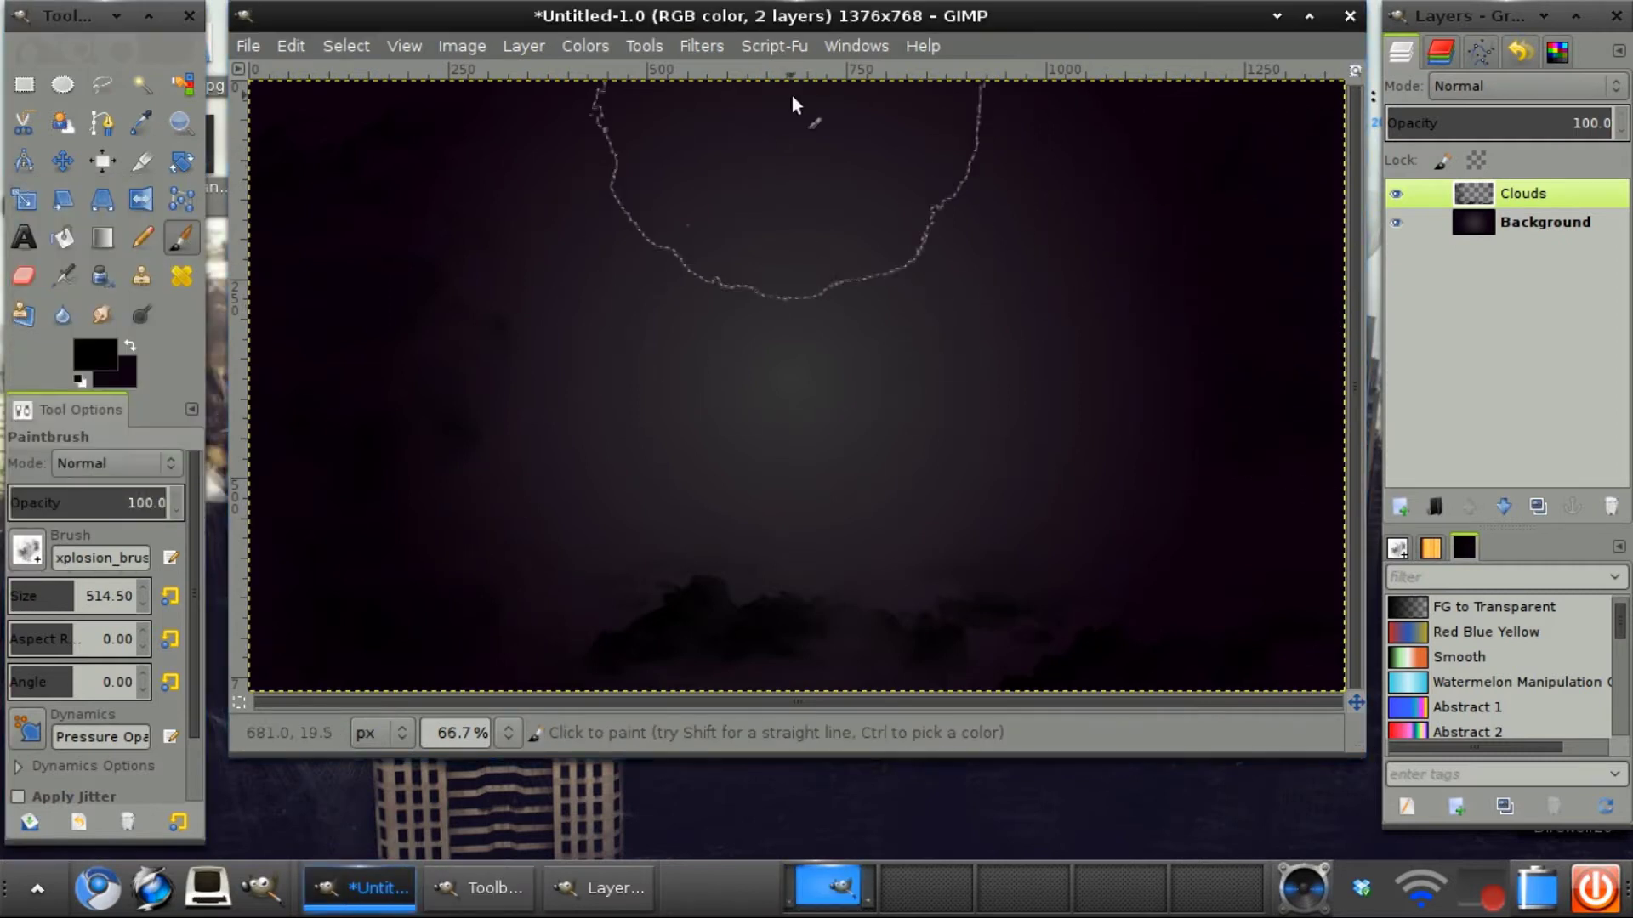
left_click(29, 554)
left_click(56, 473)
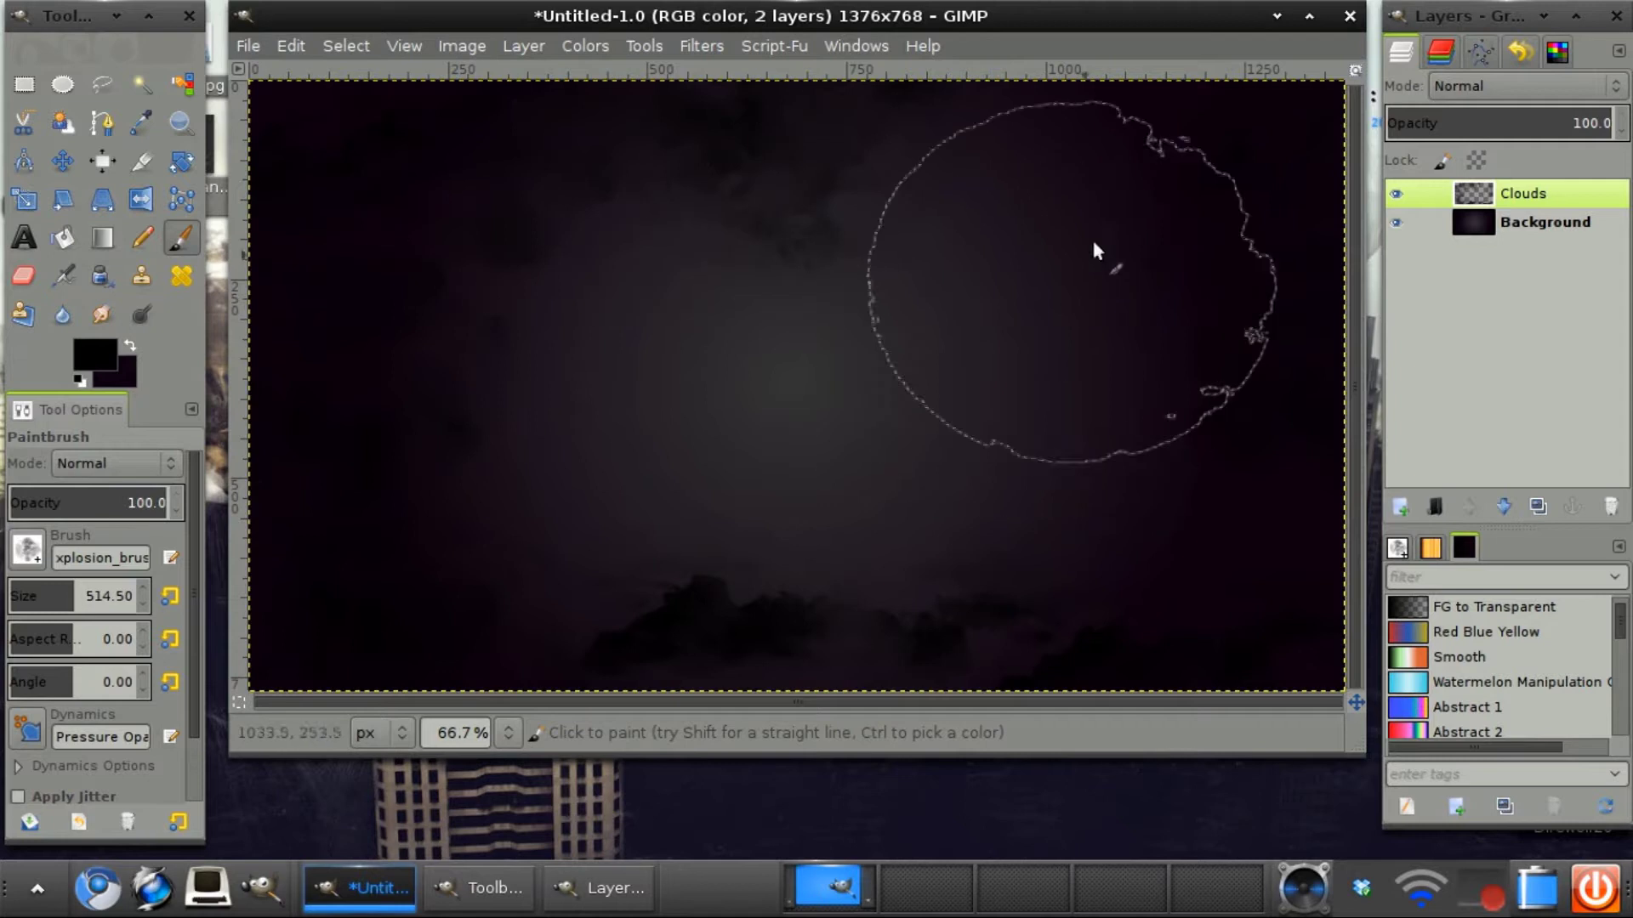
left_click(23, 561)
left_click(28, 478)
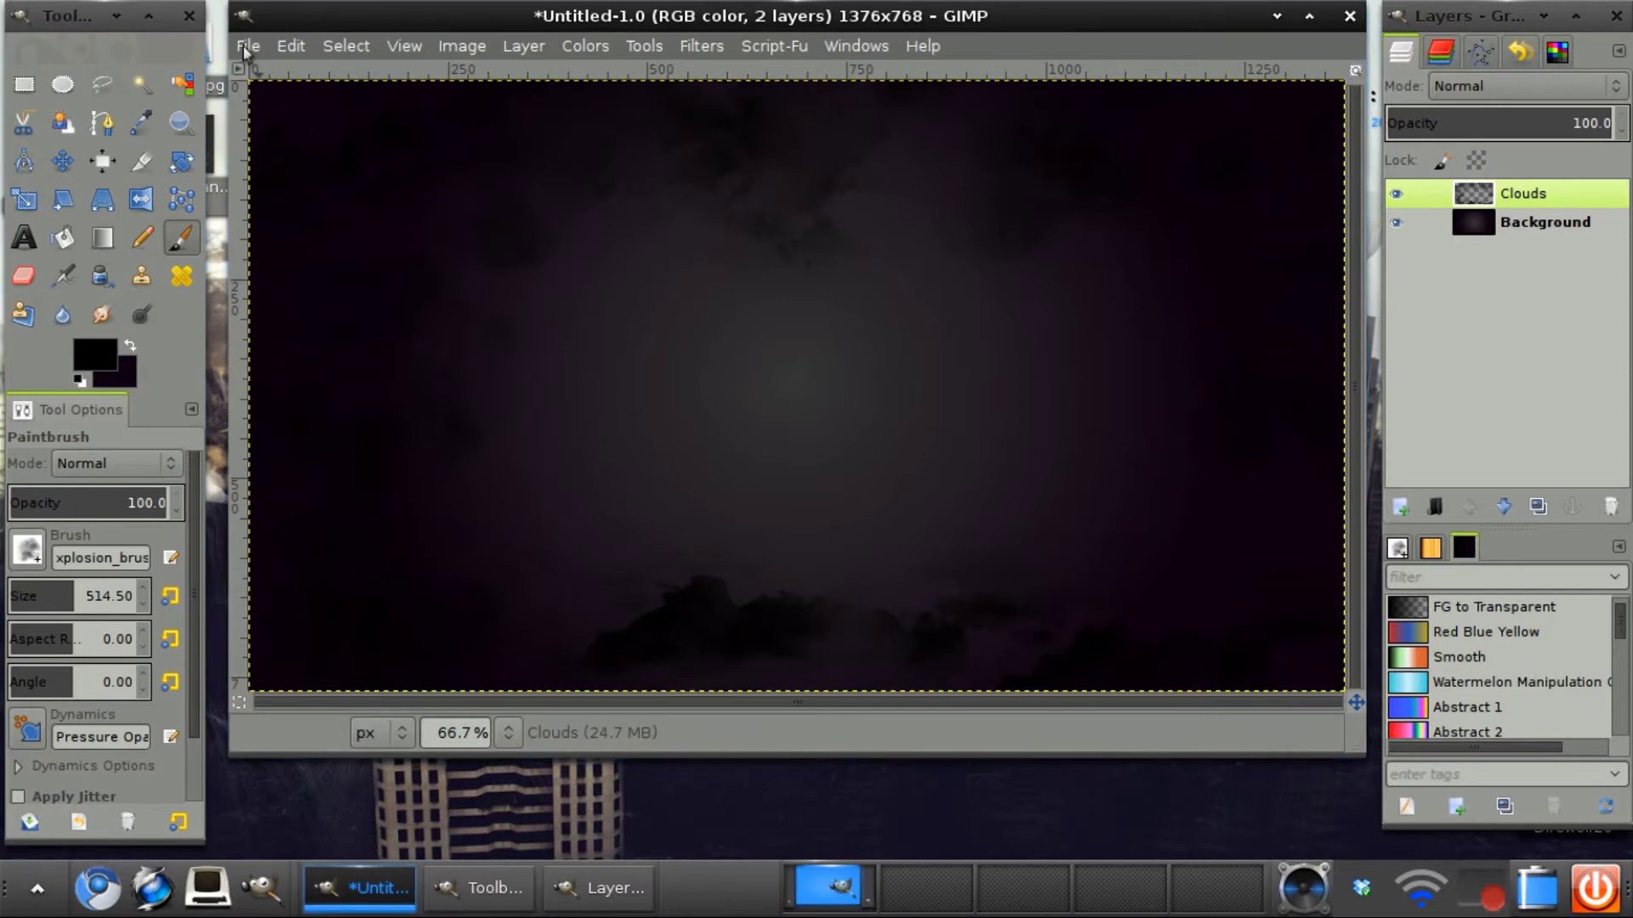
Step: Duplicate the Clouds layer and drag the copy into a new position
left_click(1525, 527)
left_click(1537, 507)
left_click(68, 162)
left_click(711, 590)
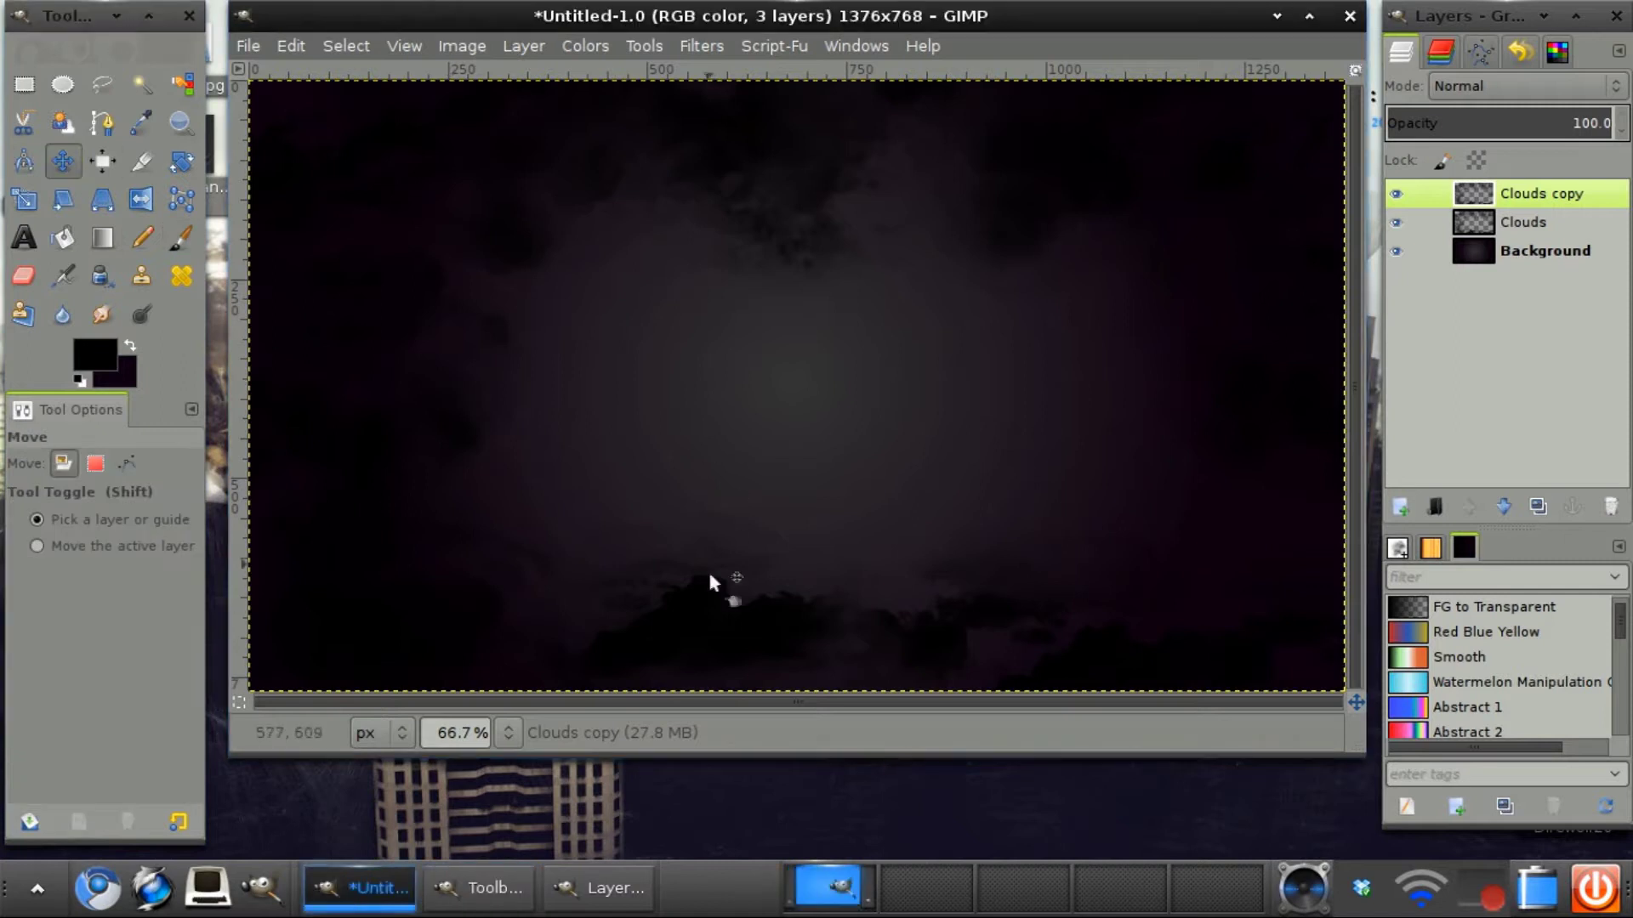
left_click_drag(711, 590, 848, 717)
Step: Set Clouds copy to Overlay mode at 50 opacity and nudge it up-left
left_click(1522, 86)
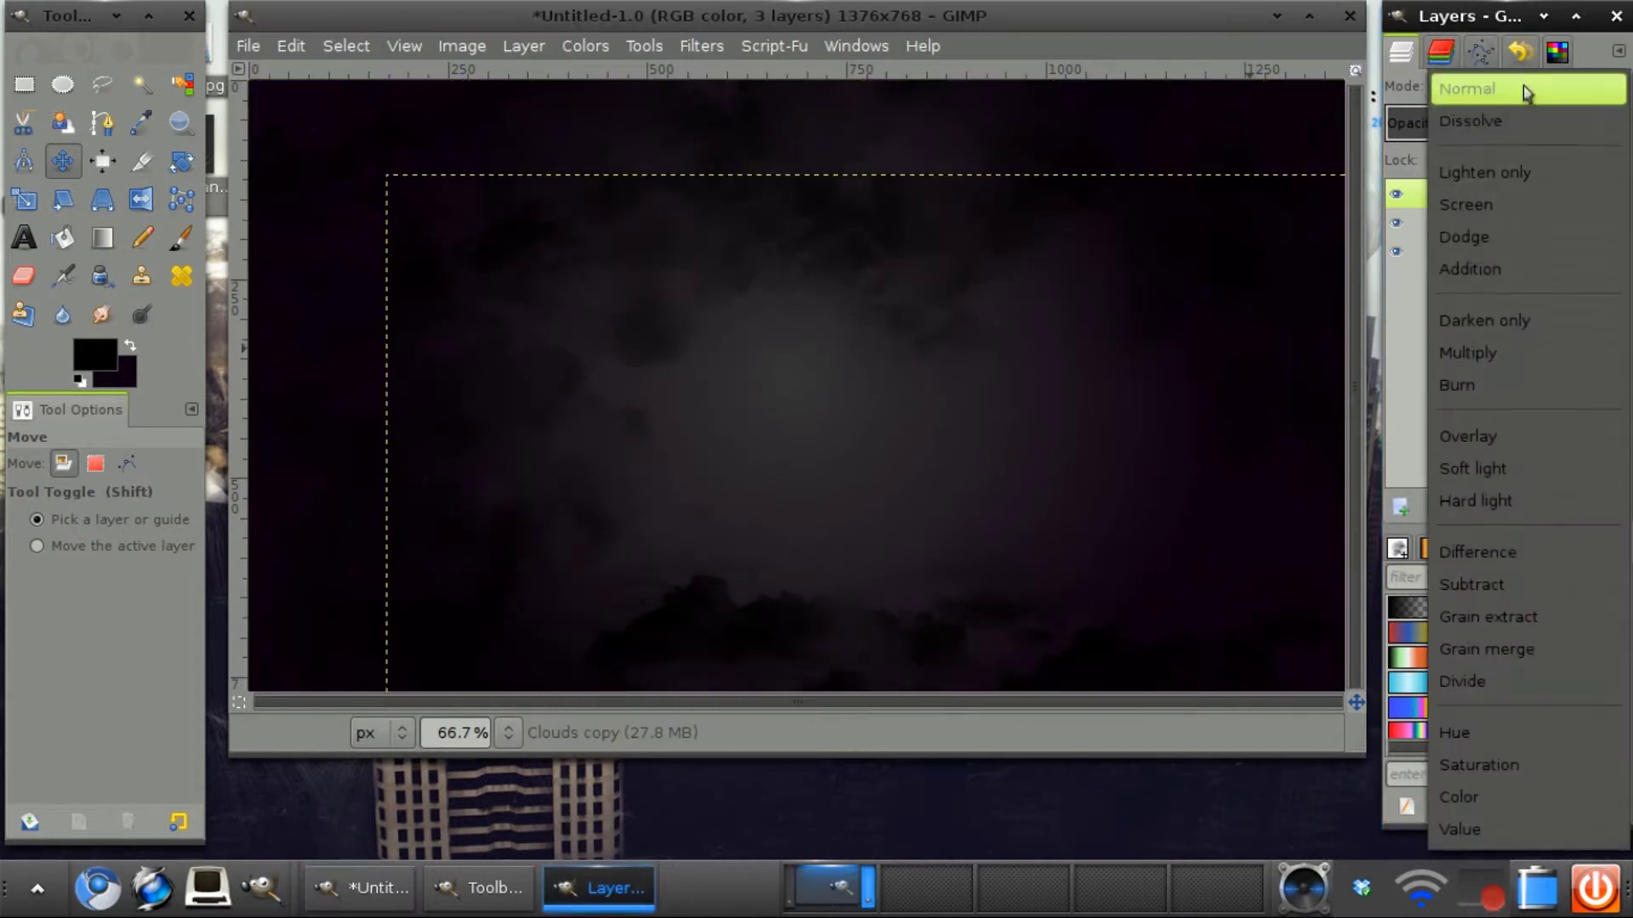
left_click(1477, 436)
left_click(1470, 124)
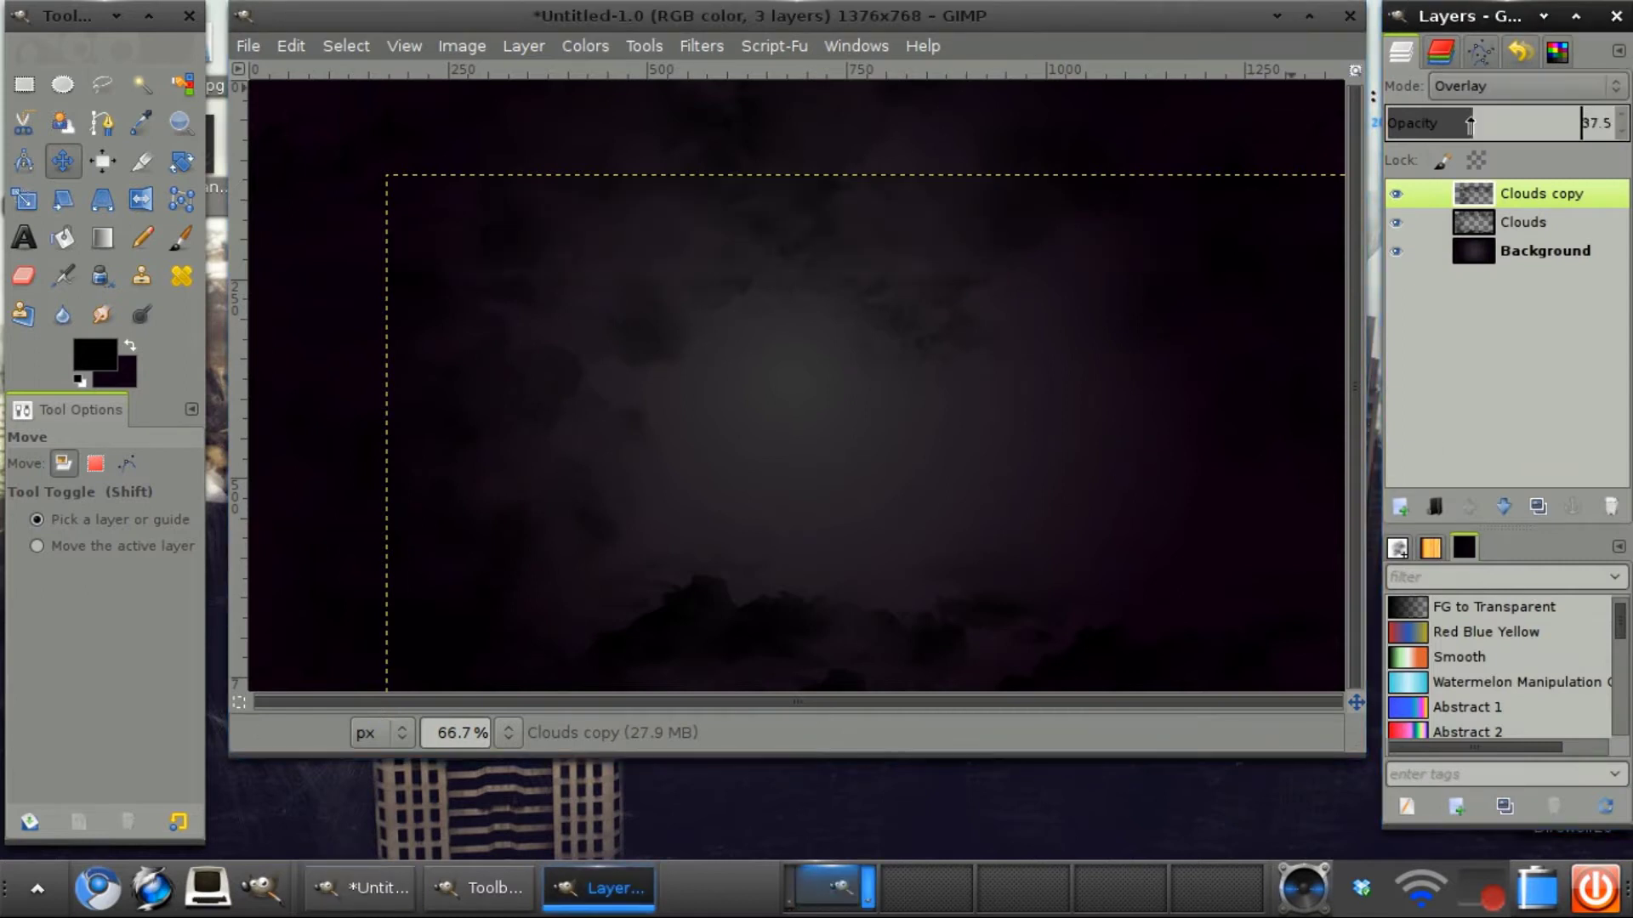
left_click(603, 397)
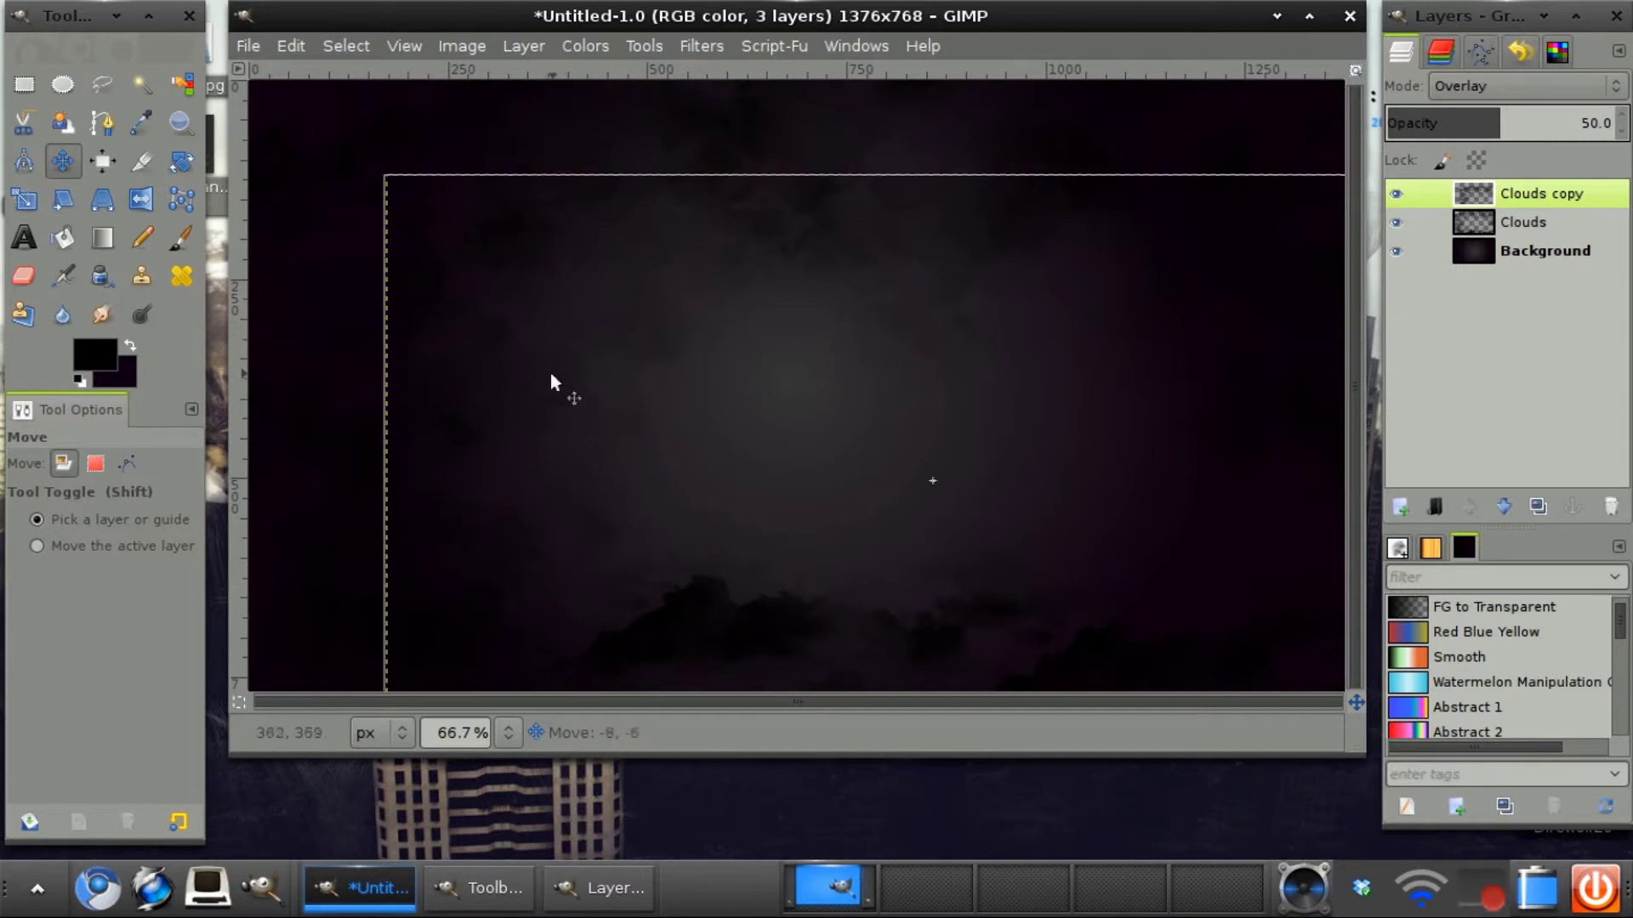
left_click_drag(545, 372, 498, 330)
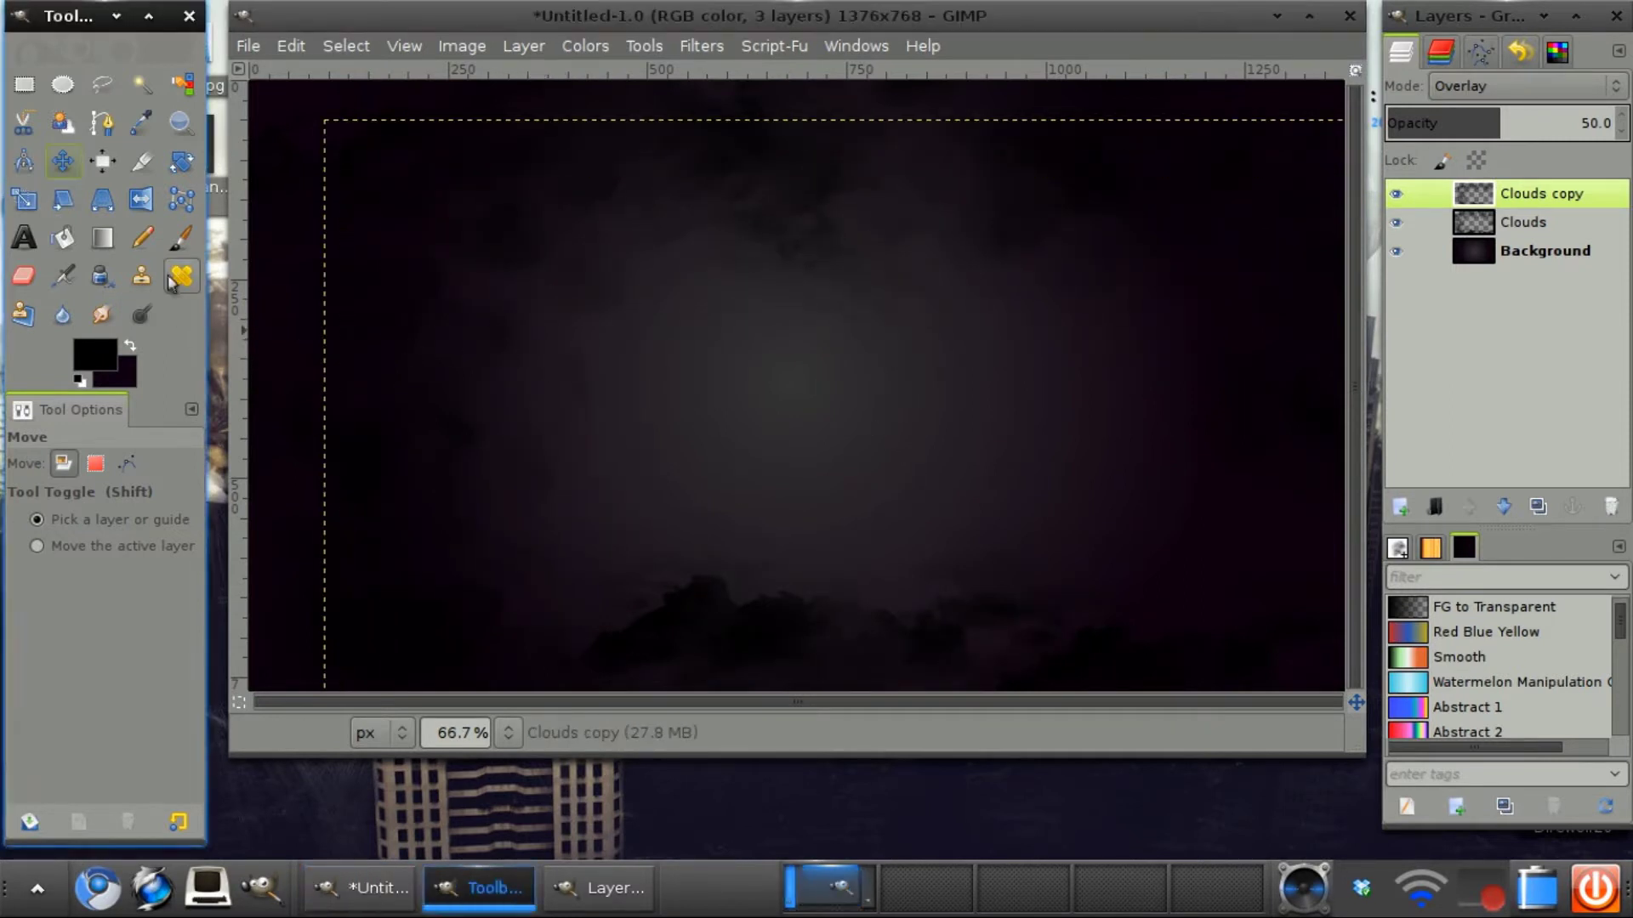
Step: Erase border patches of Clouds copy with a hard round eraser at size 122.37
left_click(24, 274)
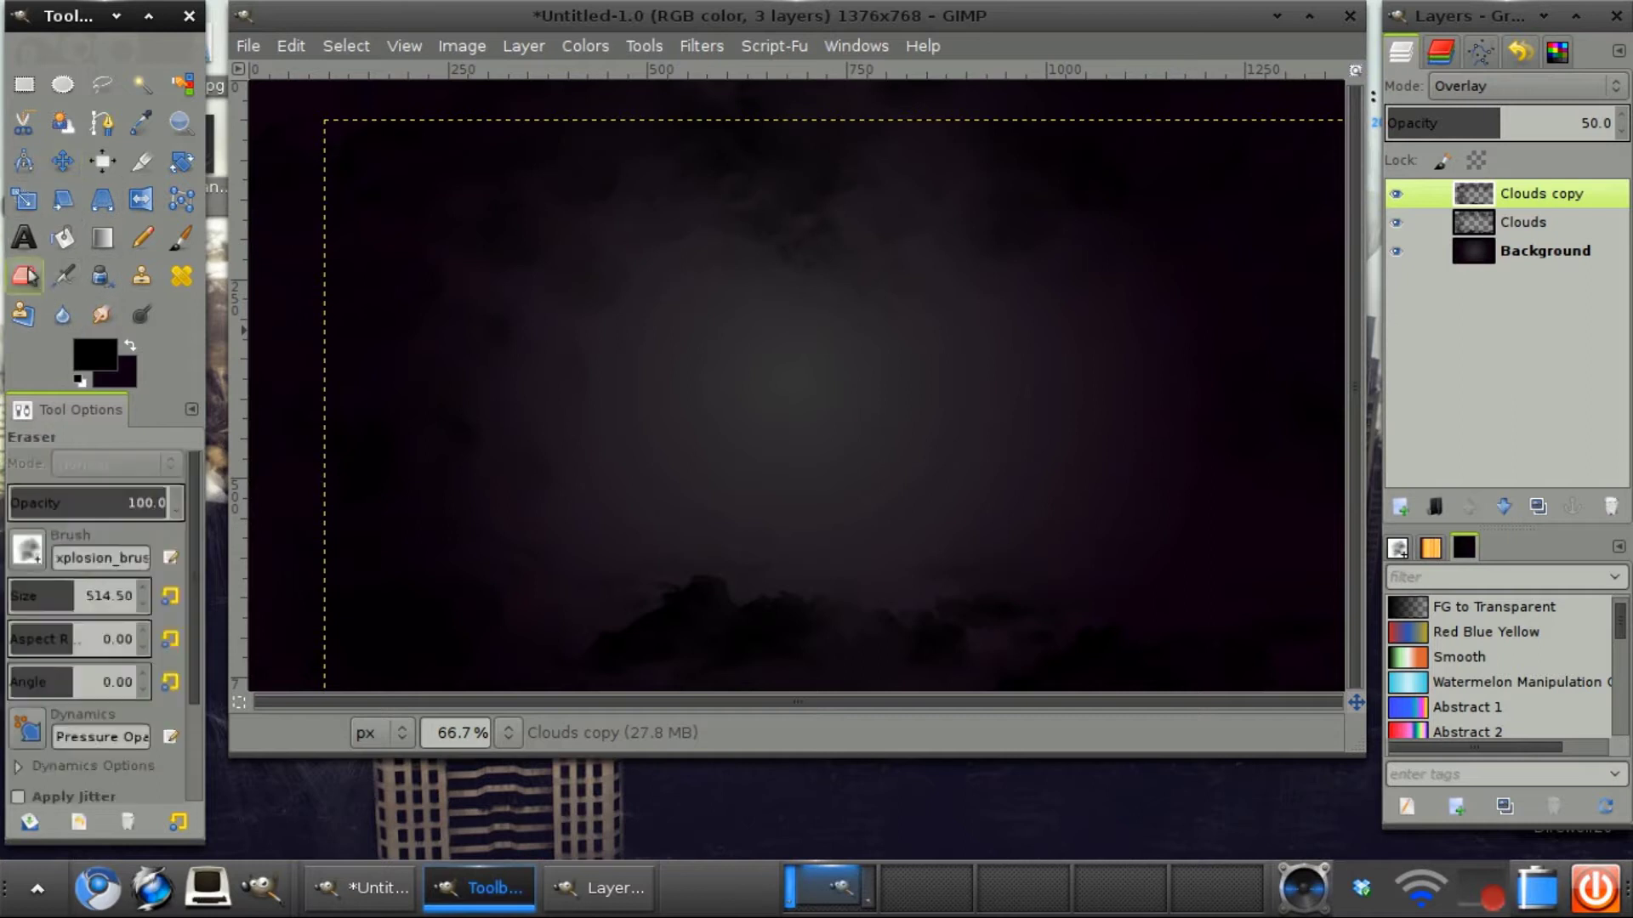
left_click(27, 551)
left_click_drag(215, 447, 205, 268)
left_click(120, 260)
left_click(34, 591)
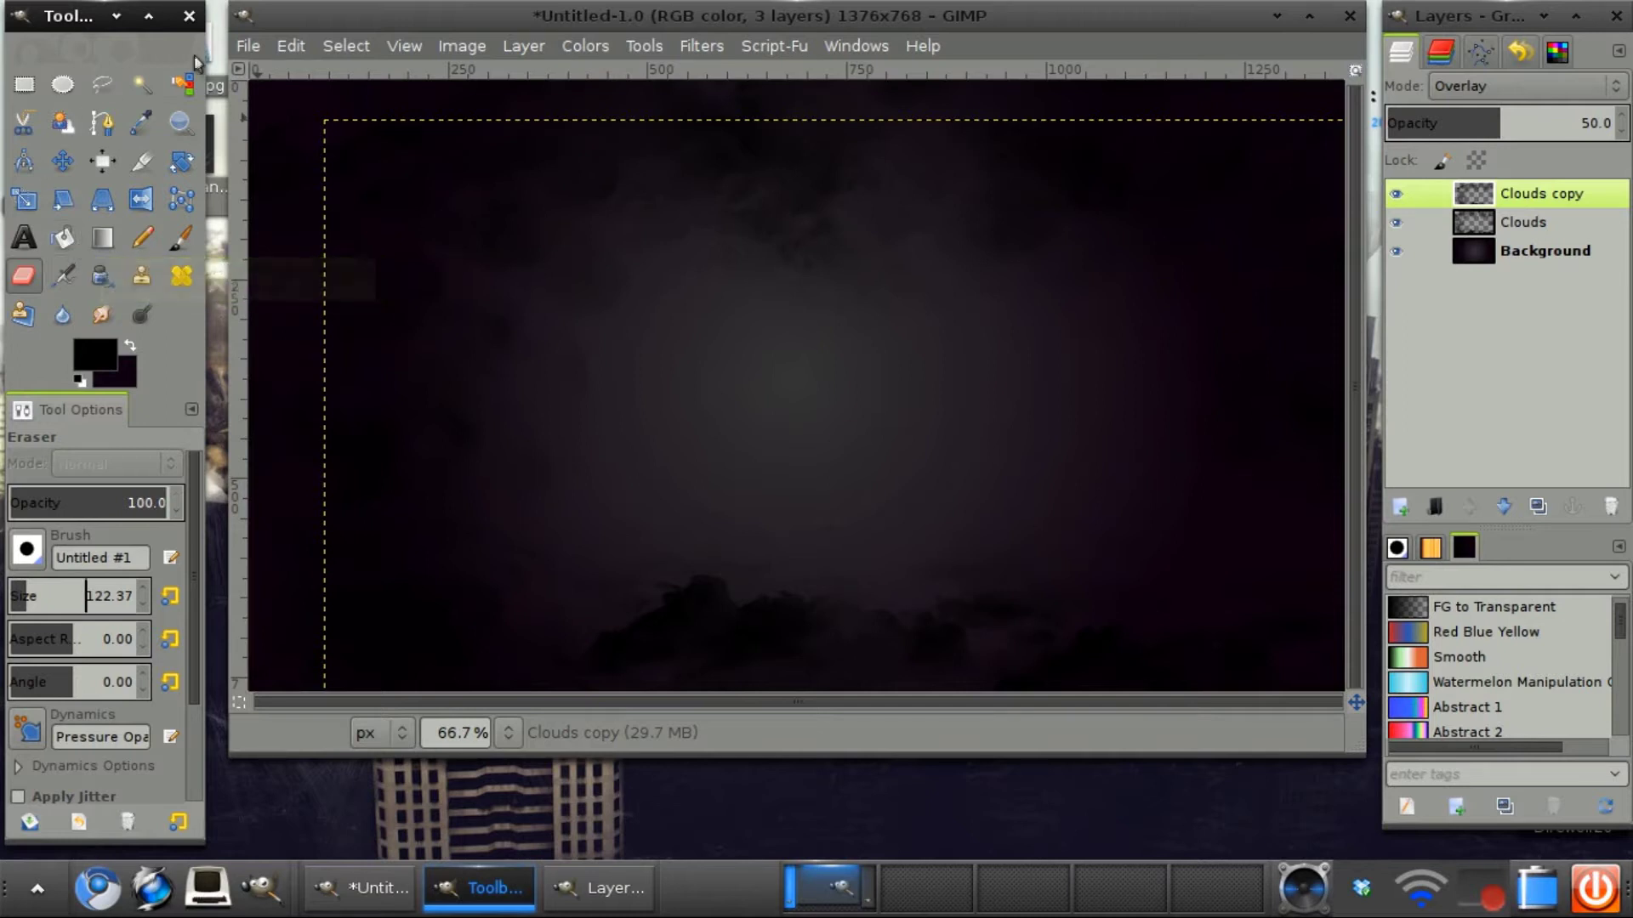
left_click(248, 46)
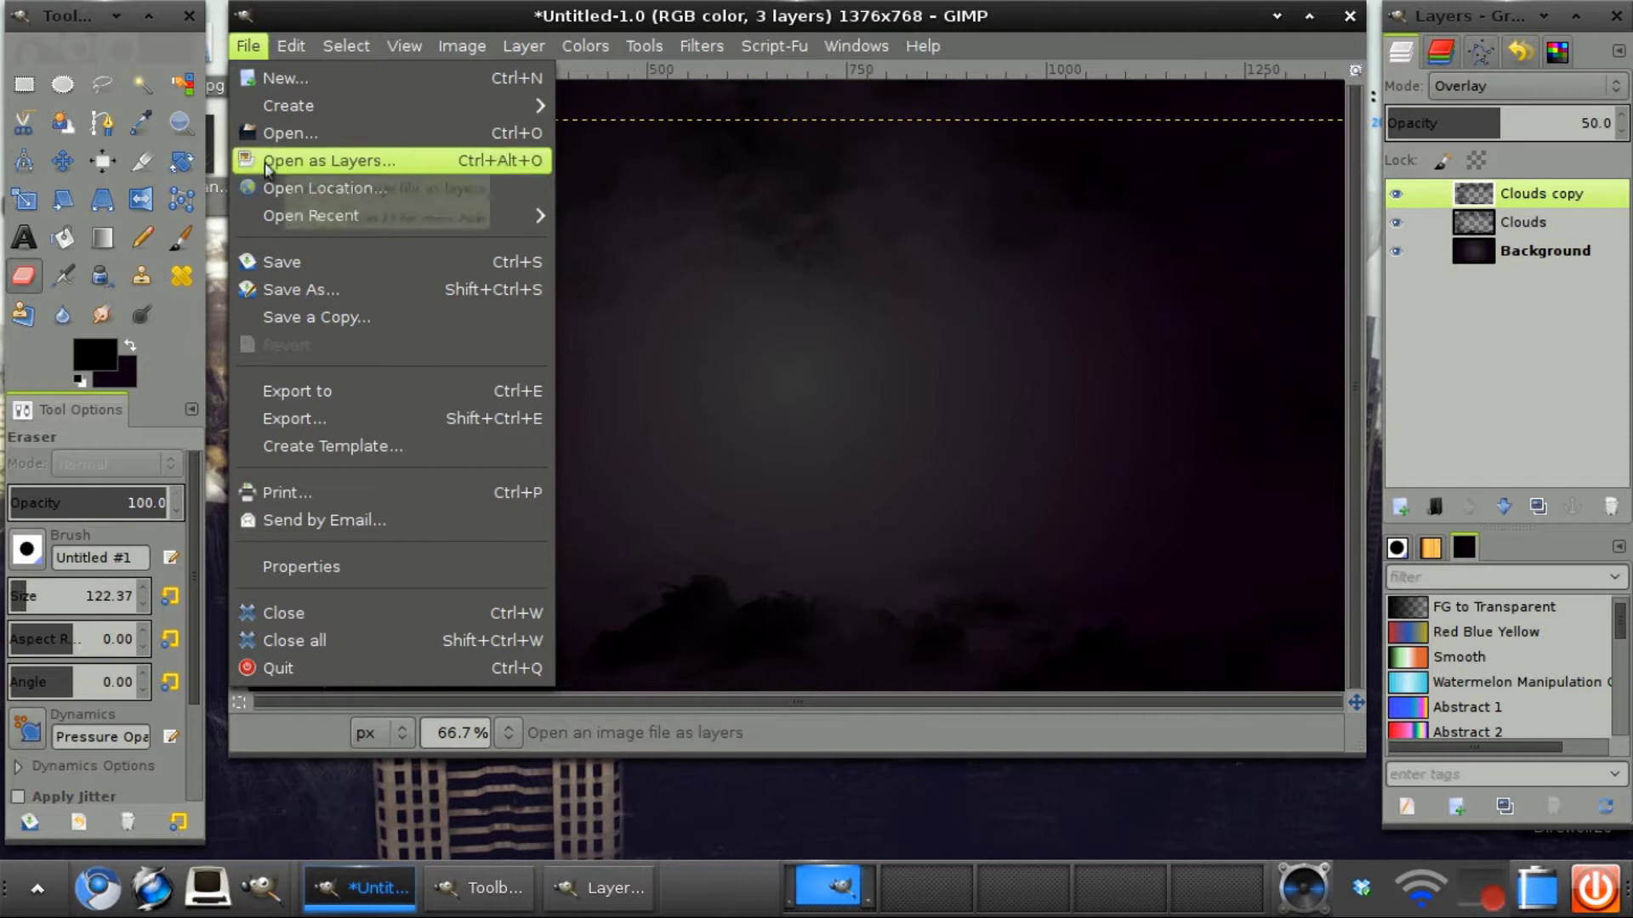
Step: Open Corvo Attano 2.png as a layer and shift it down and right
left_click(285, 132)
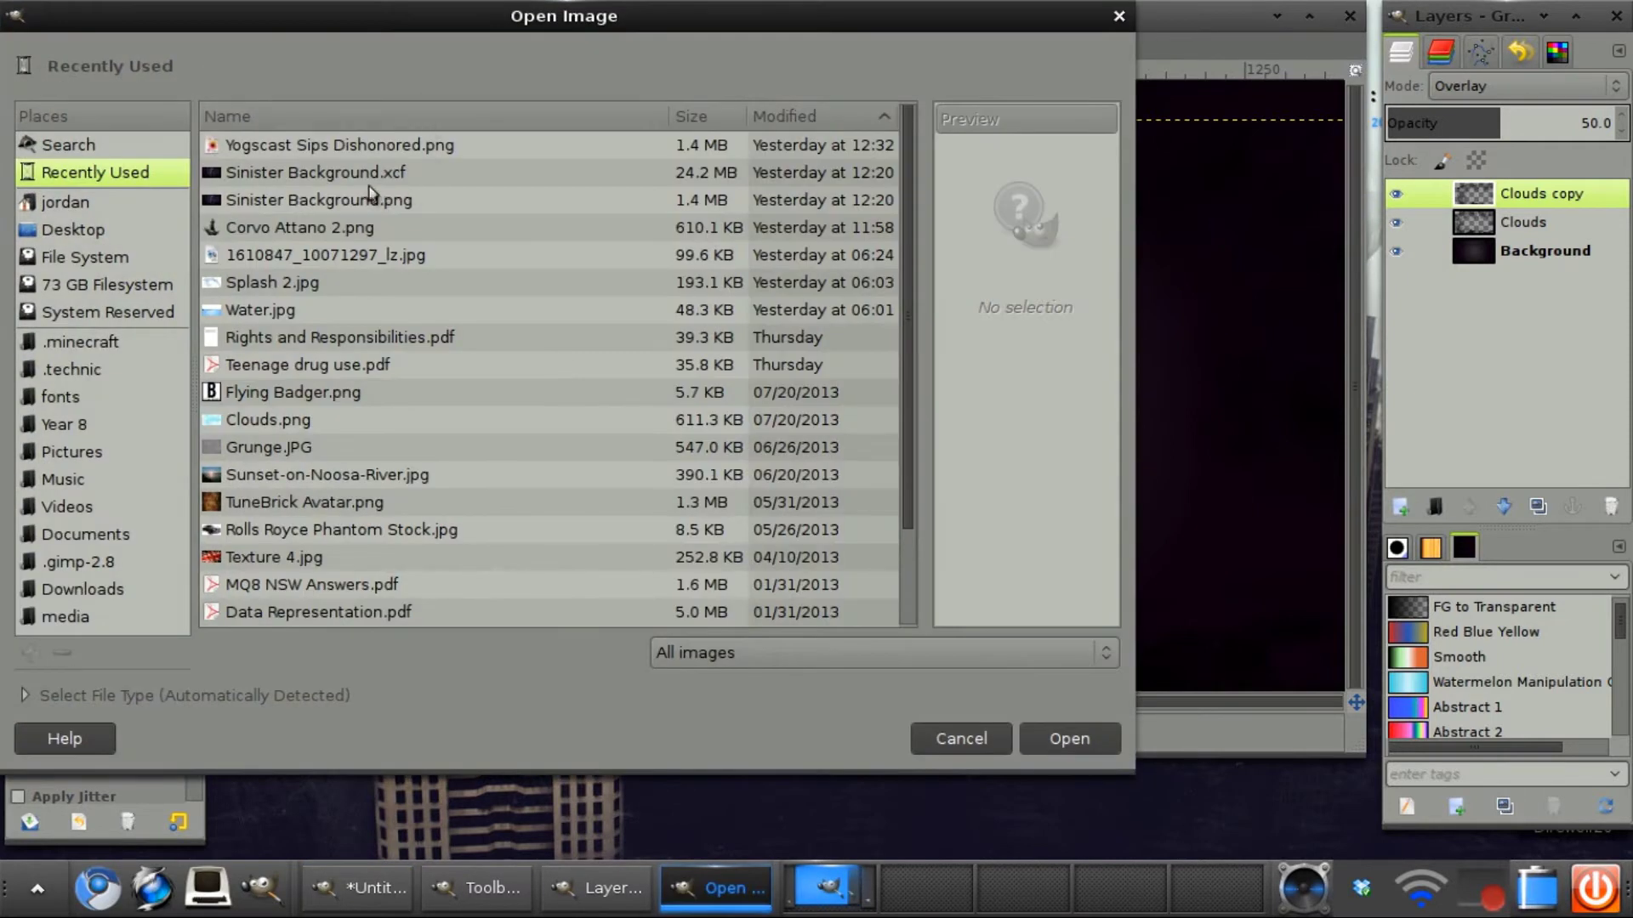
double_click(294, 234)
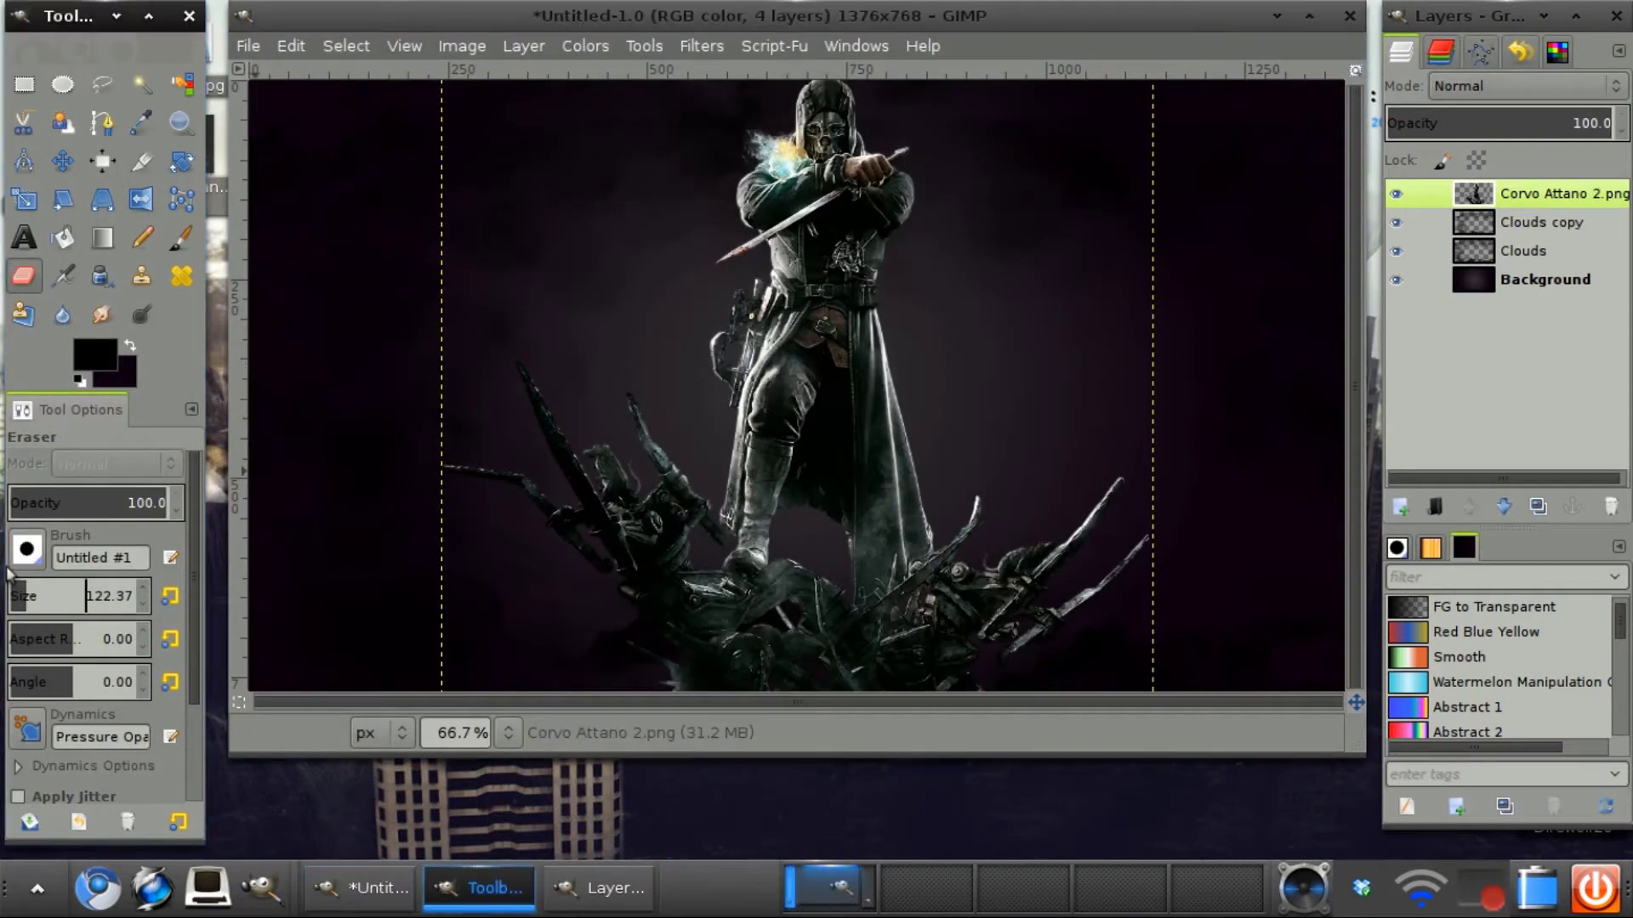
left_click(61, 174)
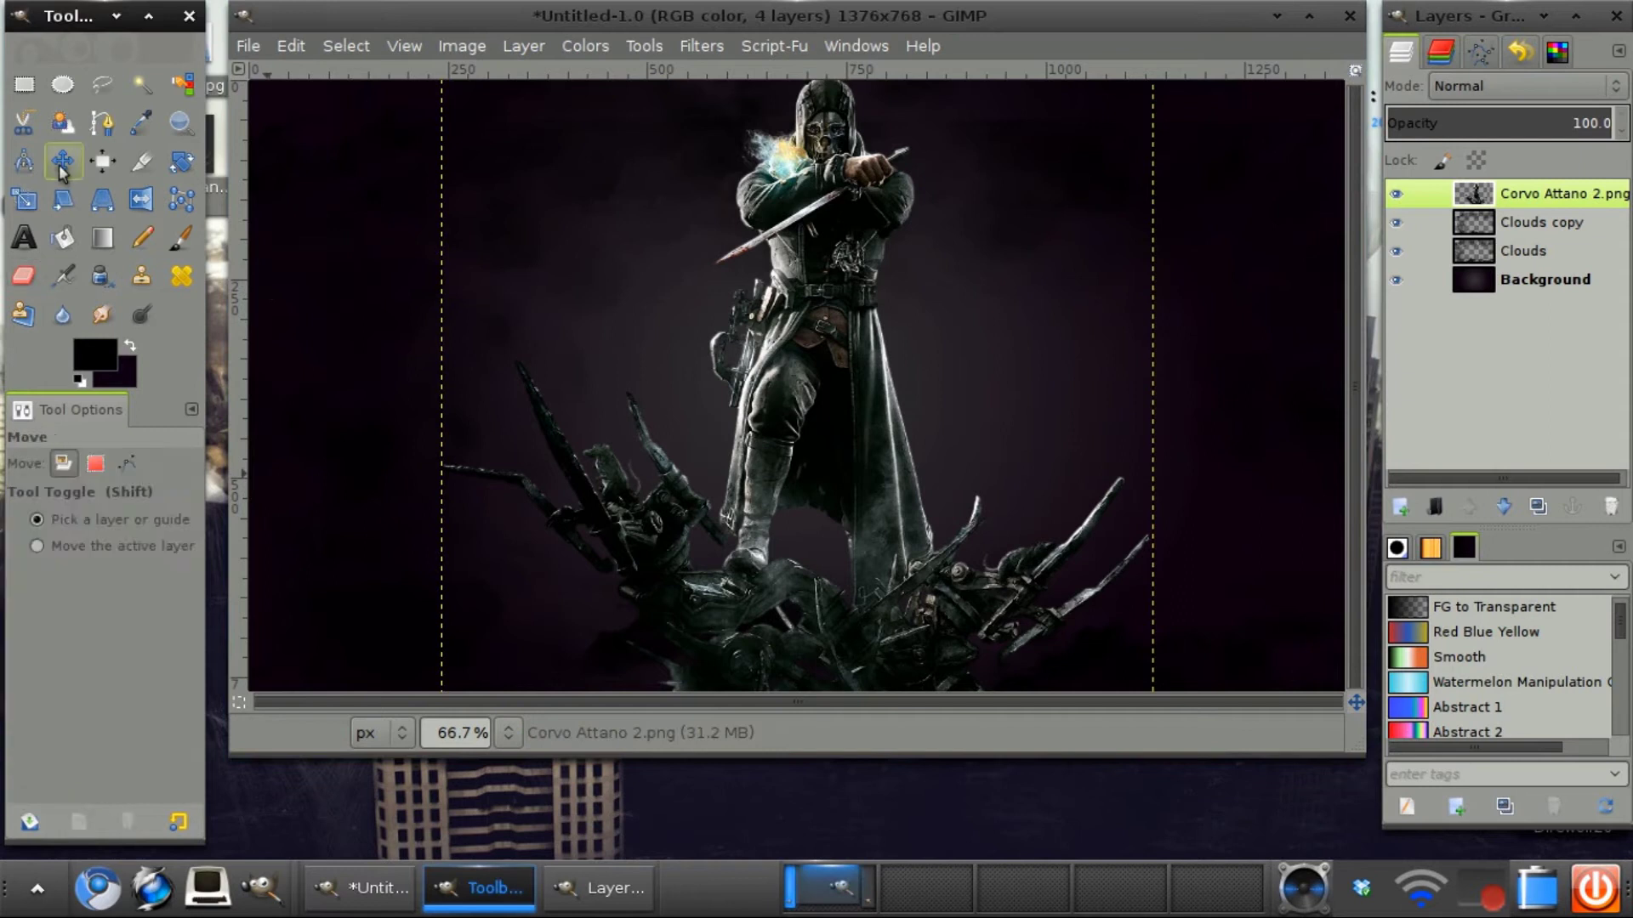
left_click_drag(760, 430, 779, 493)
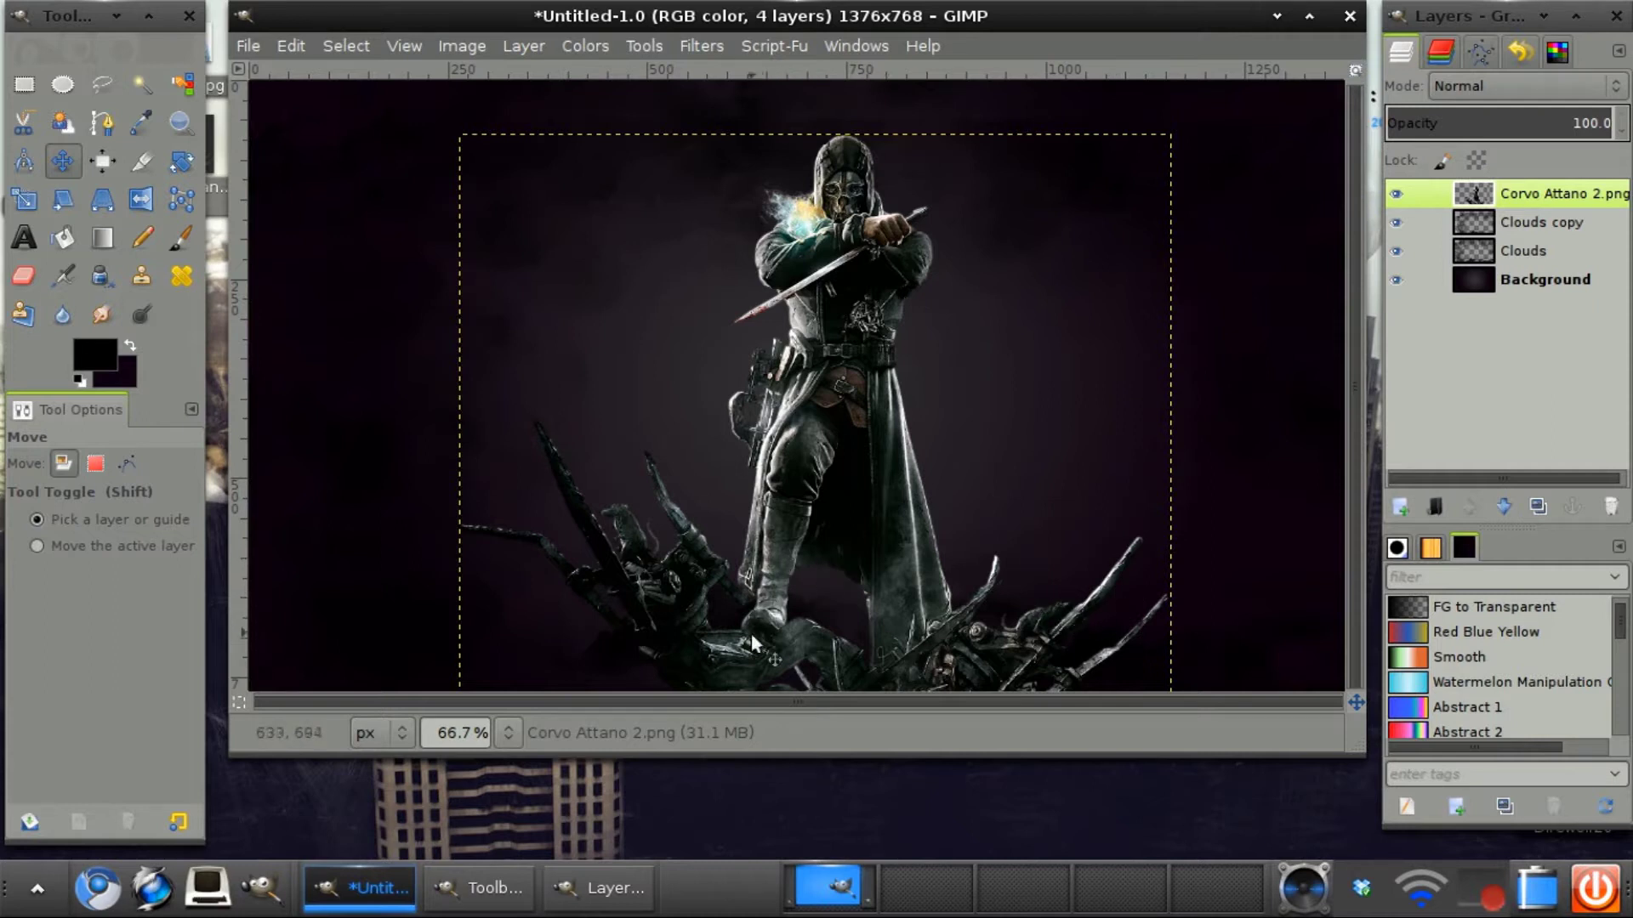
Step: Duplicate the Clouds layer and raise Clouds copy #1 to the top of the stack
left_click(1504, 254)
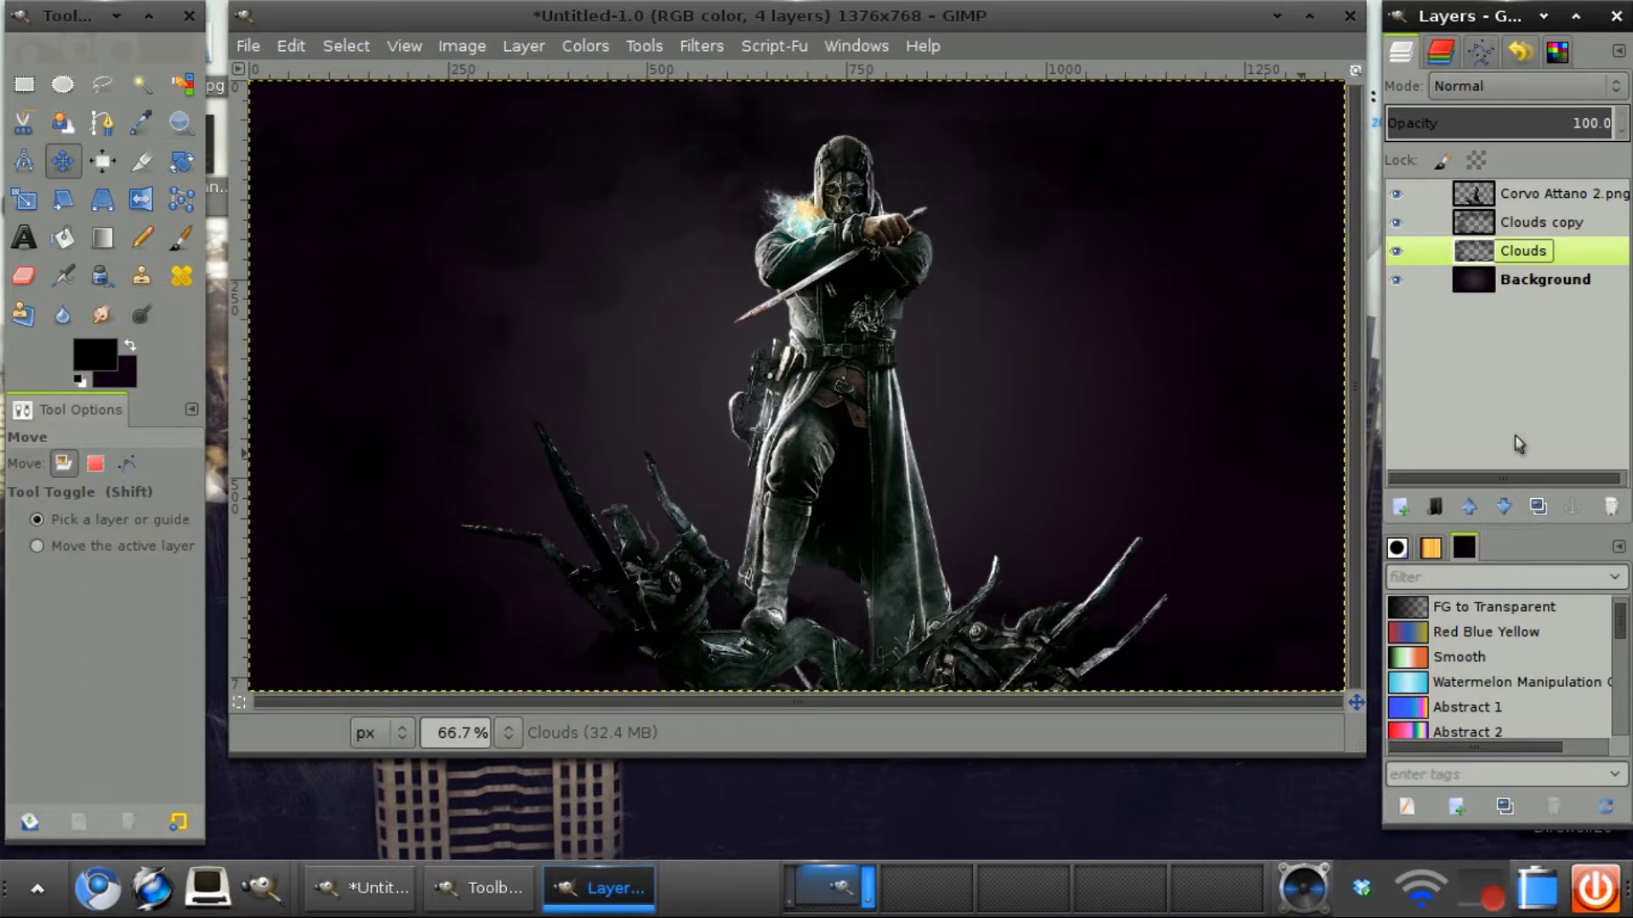
left_click(1539, 508)
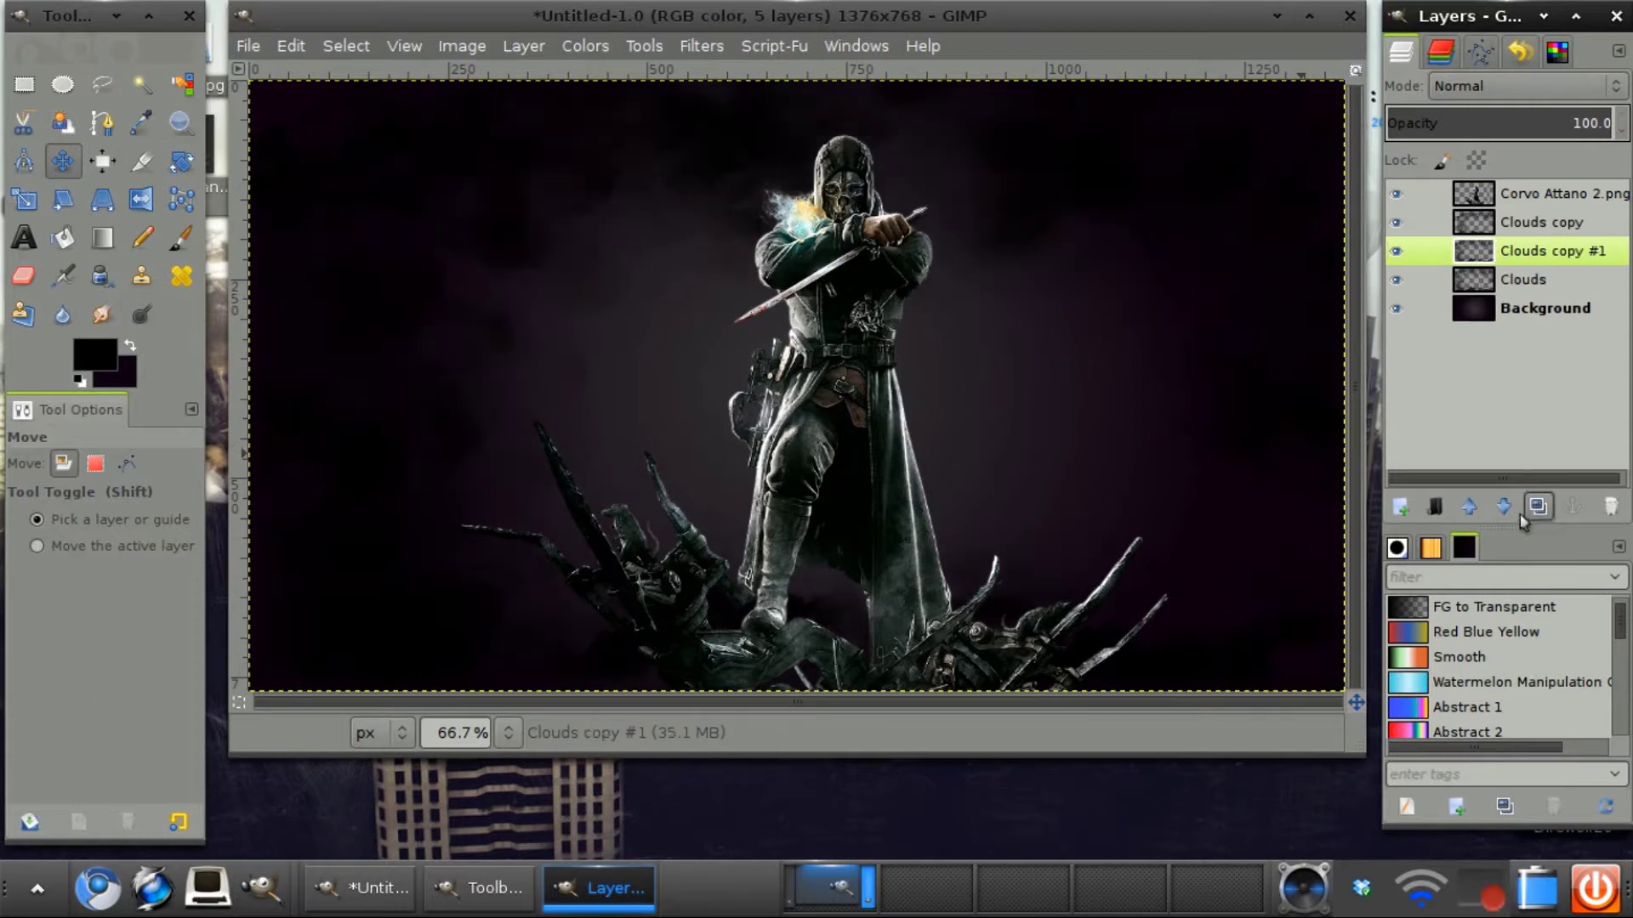
left_click(1474, 507)
left_click(1473, 507)
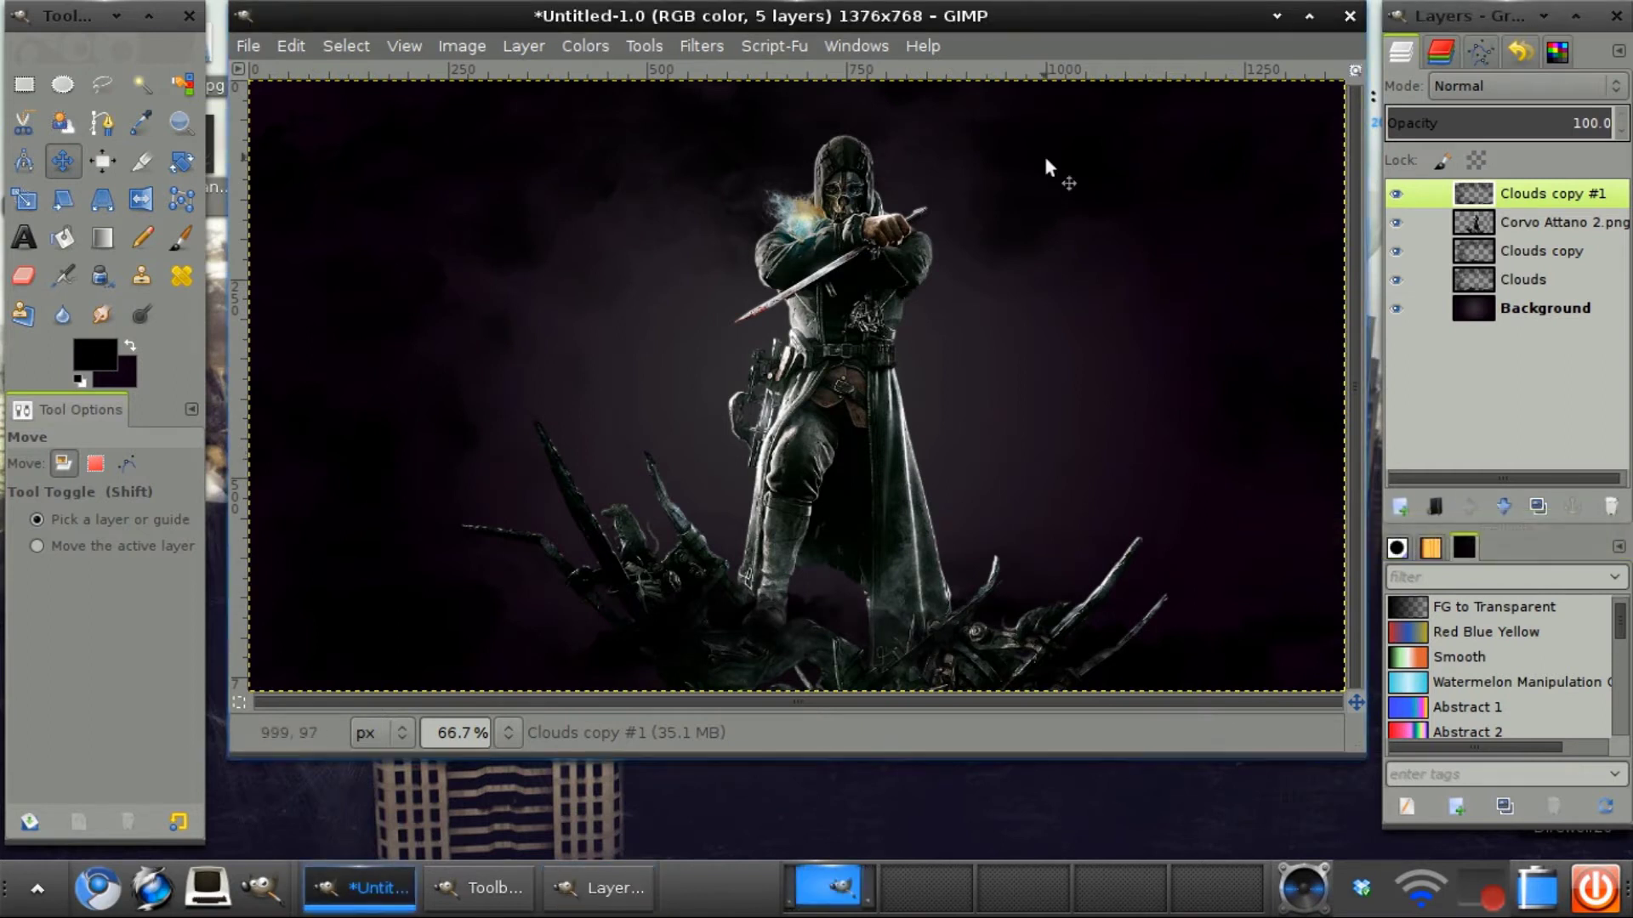
left_click_drag(723, 143, 786, 186)
key("ctrl+z")
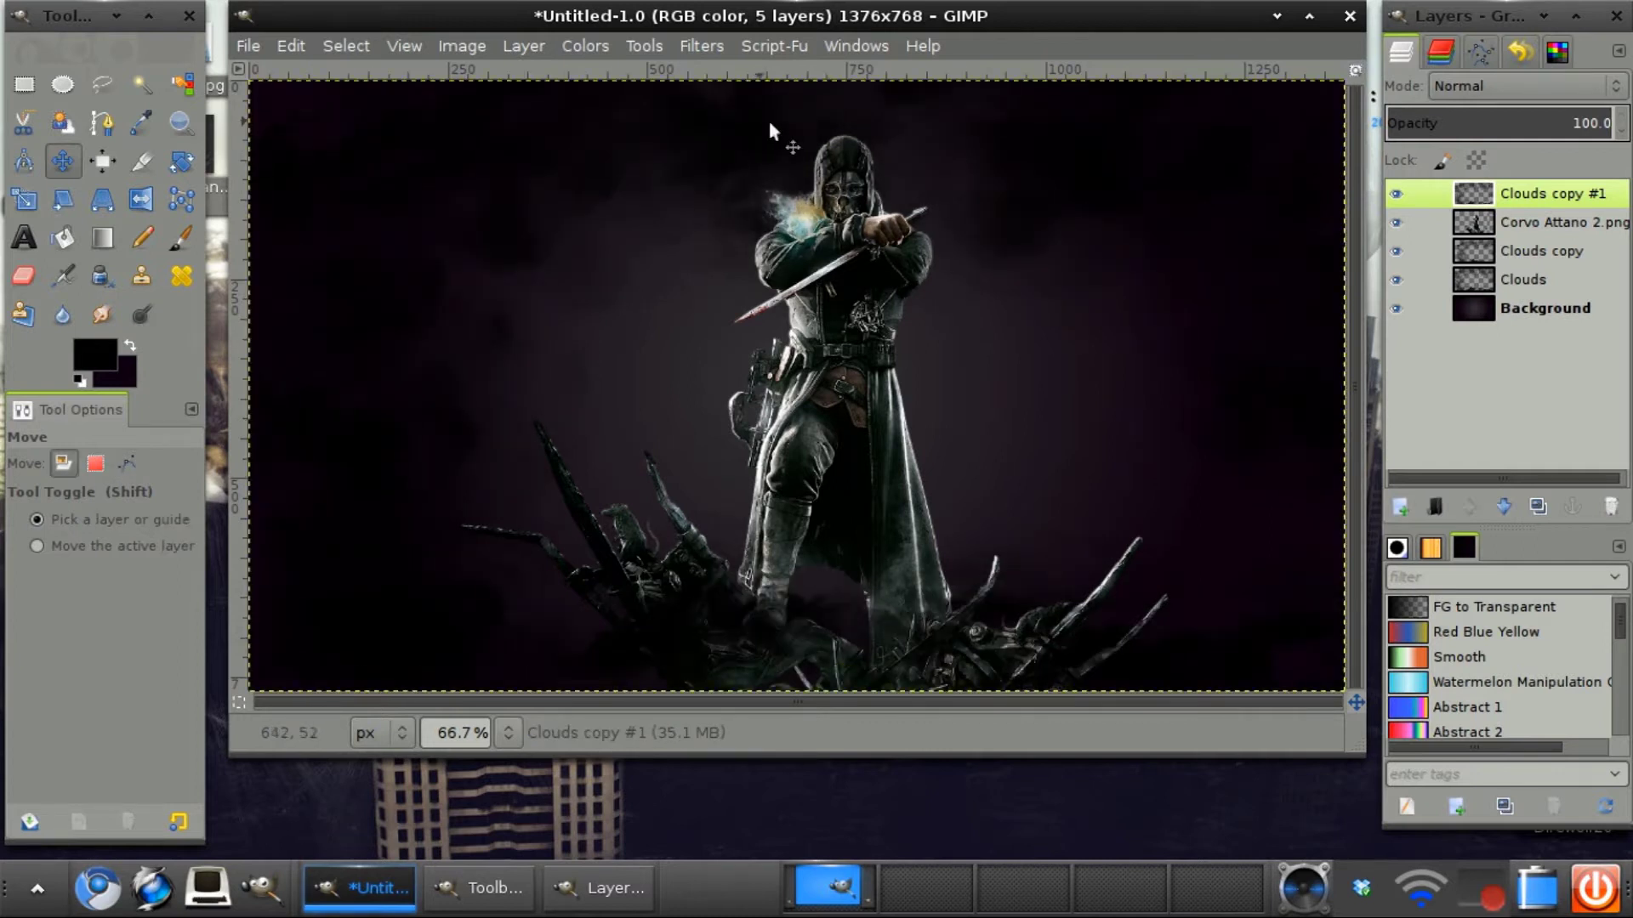
left_click(1524, 514)
key("ctrl+z")
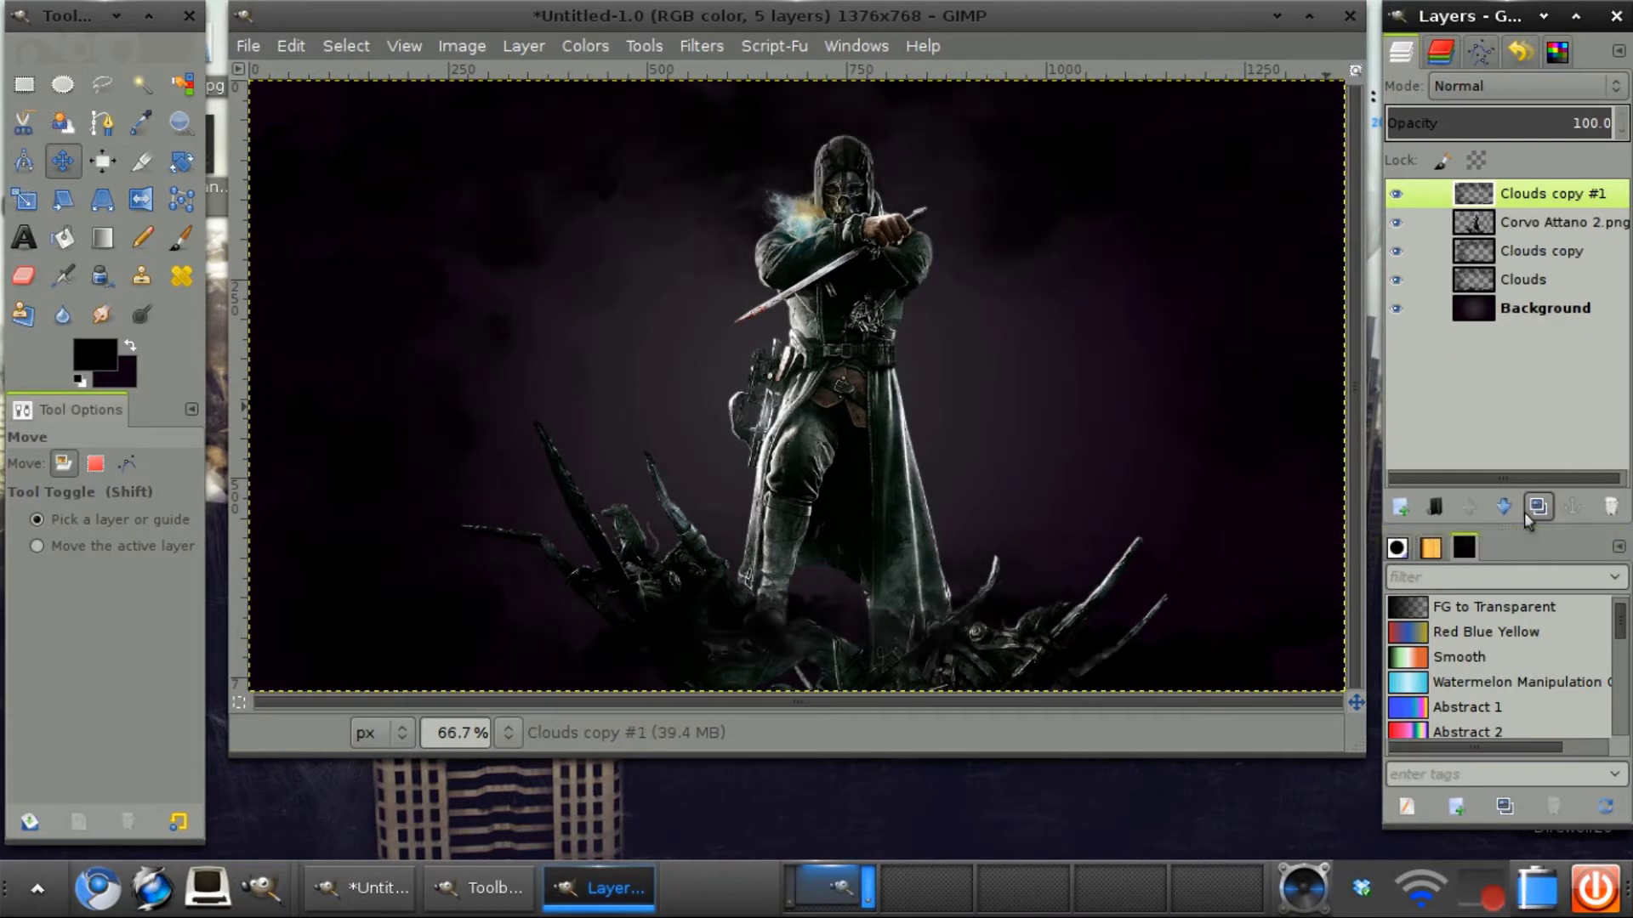
Step: Paint dark clouds over the bottom debris with the cloud brush at 486.50
left_click(182, 239)
left_click(27, 549)
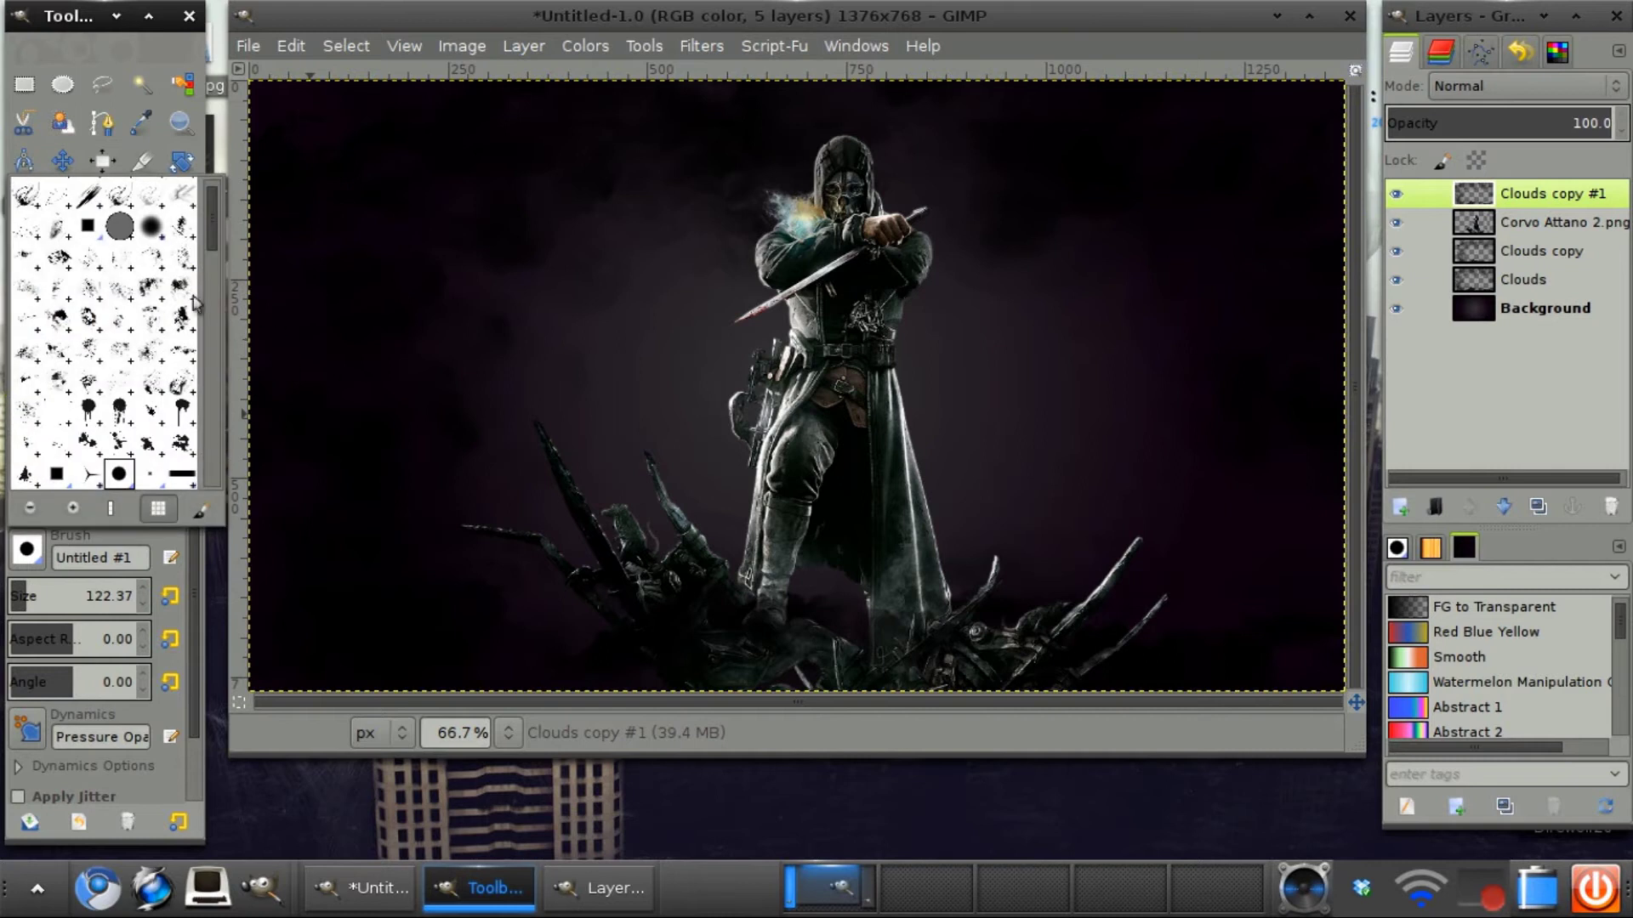
mouse_move(213, 223)
left_mouse_down()
mouse_move(222, 363)
mouse_move(201, 318)
left_mouse_up()
double_click(182, 304)
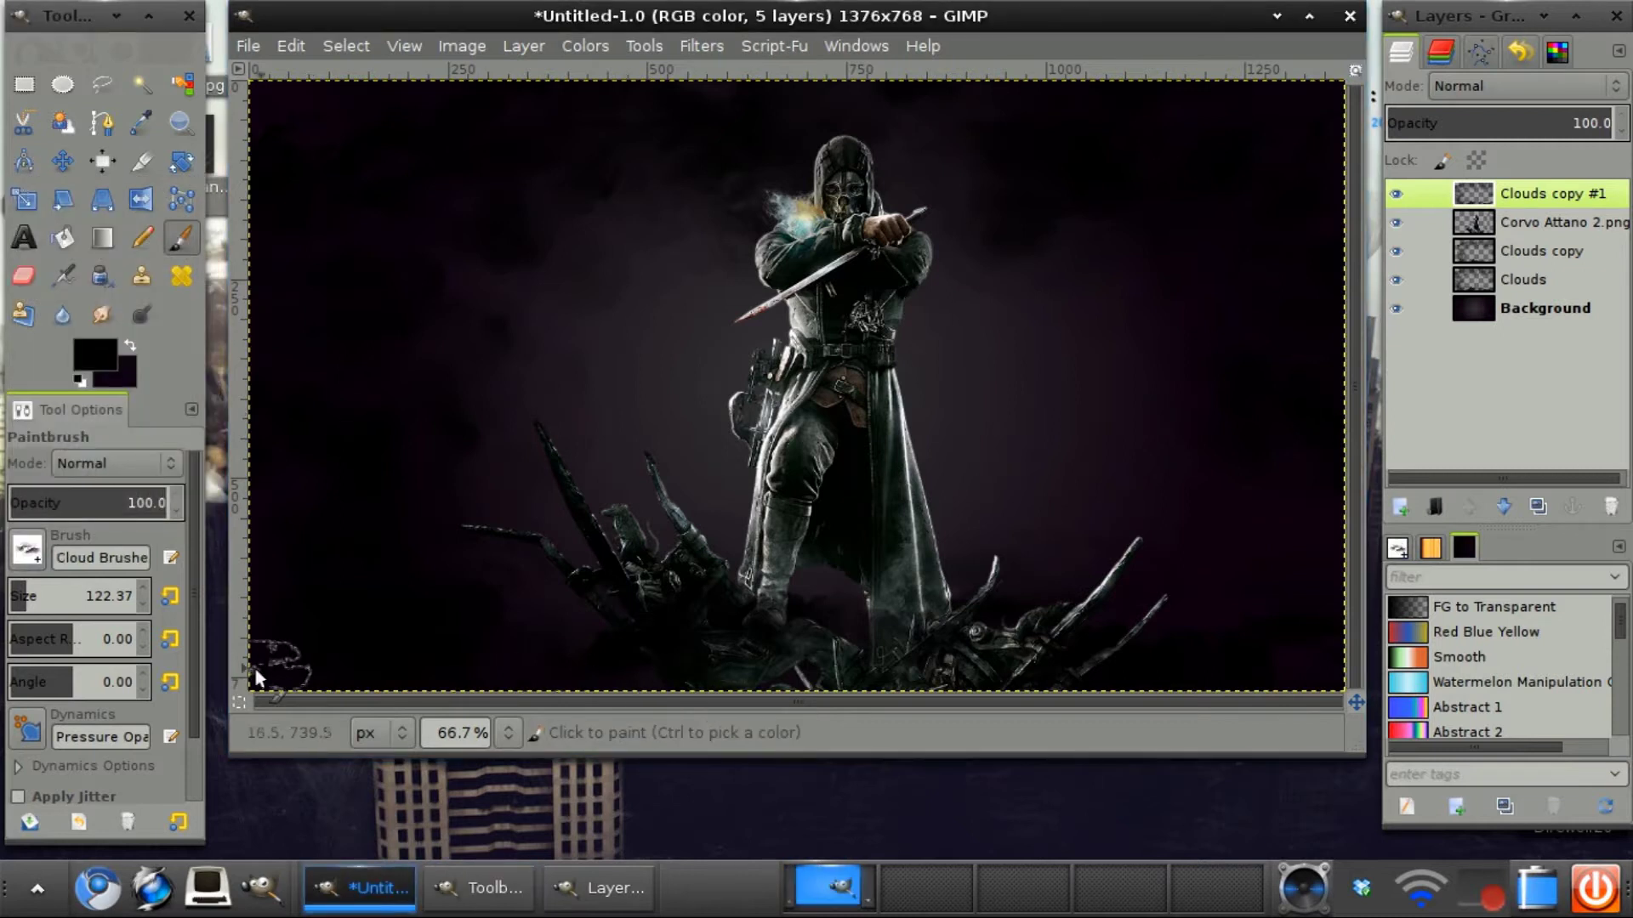
left_click(70, 599)
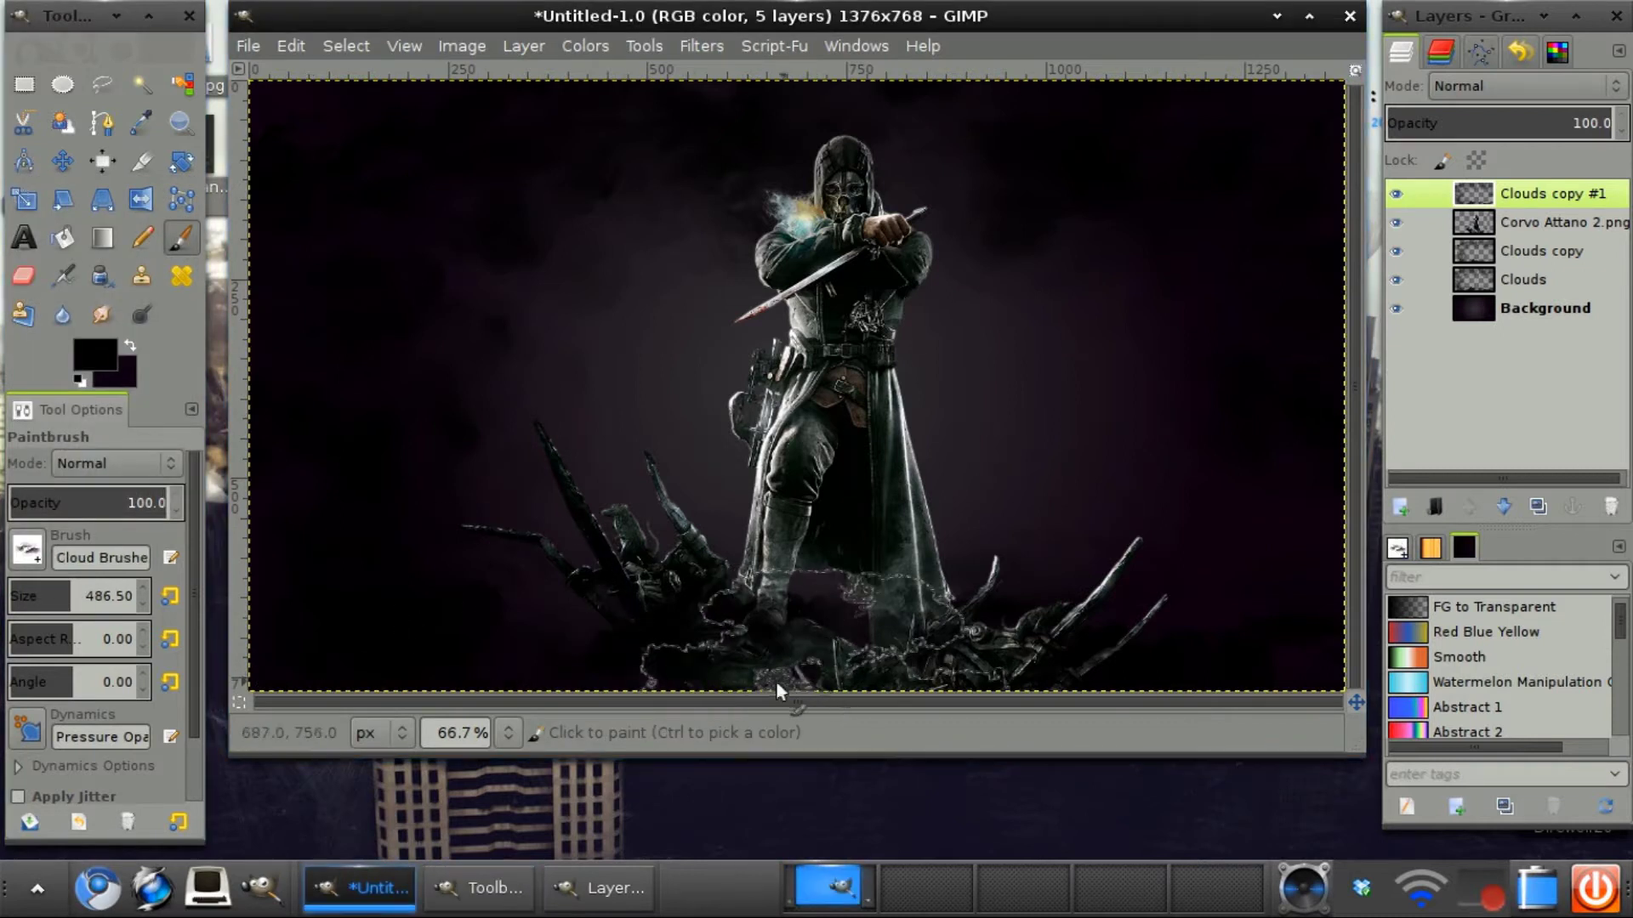
mouse_move(961, 685)
left_mouse_down()
mouse_move(737, 662)
mouse_move(1097, 659)
mouse_move(680, 663)
left_mouse_up()
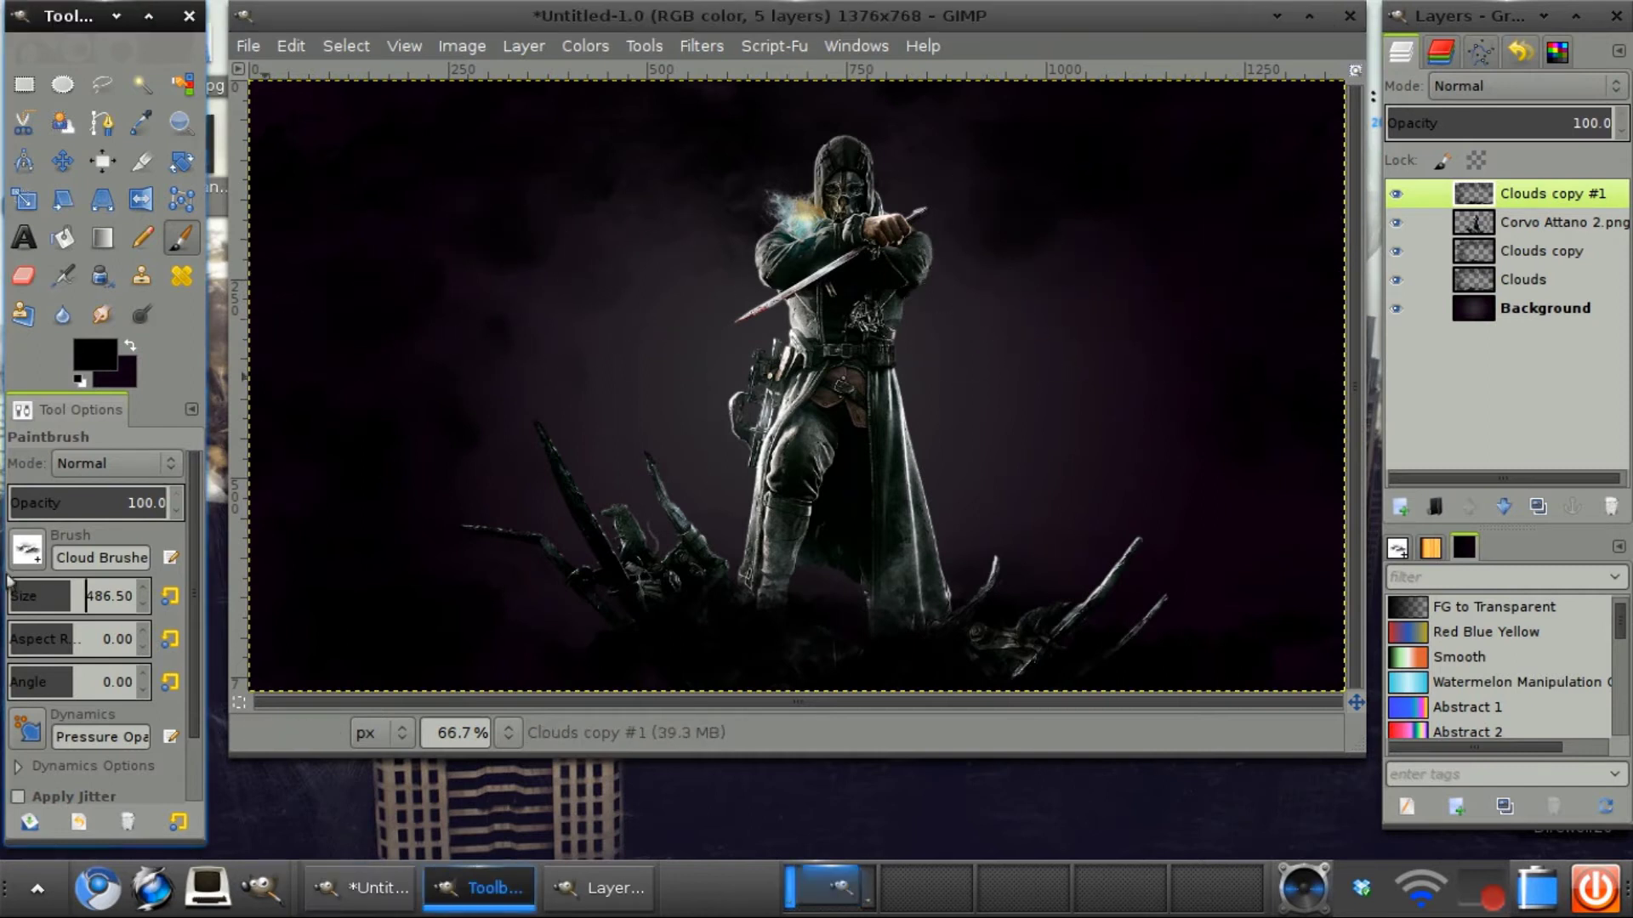
Step: Select the explosion brush in the brush selector
left_click(29, 551)
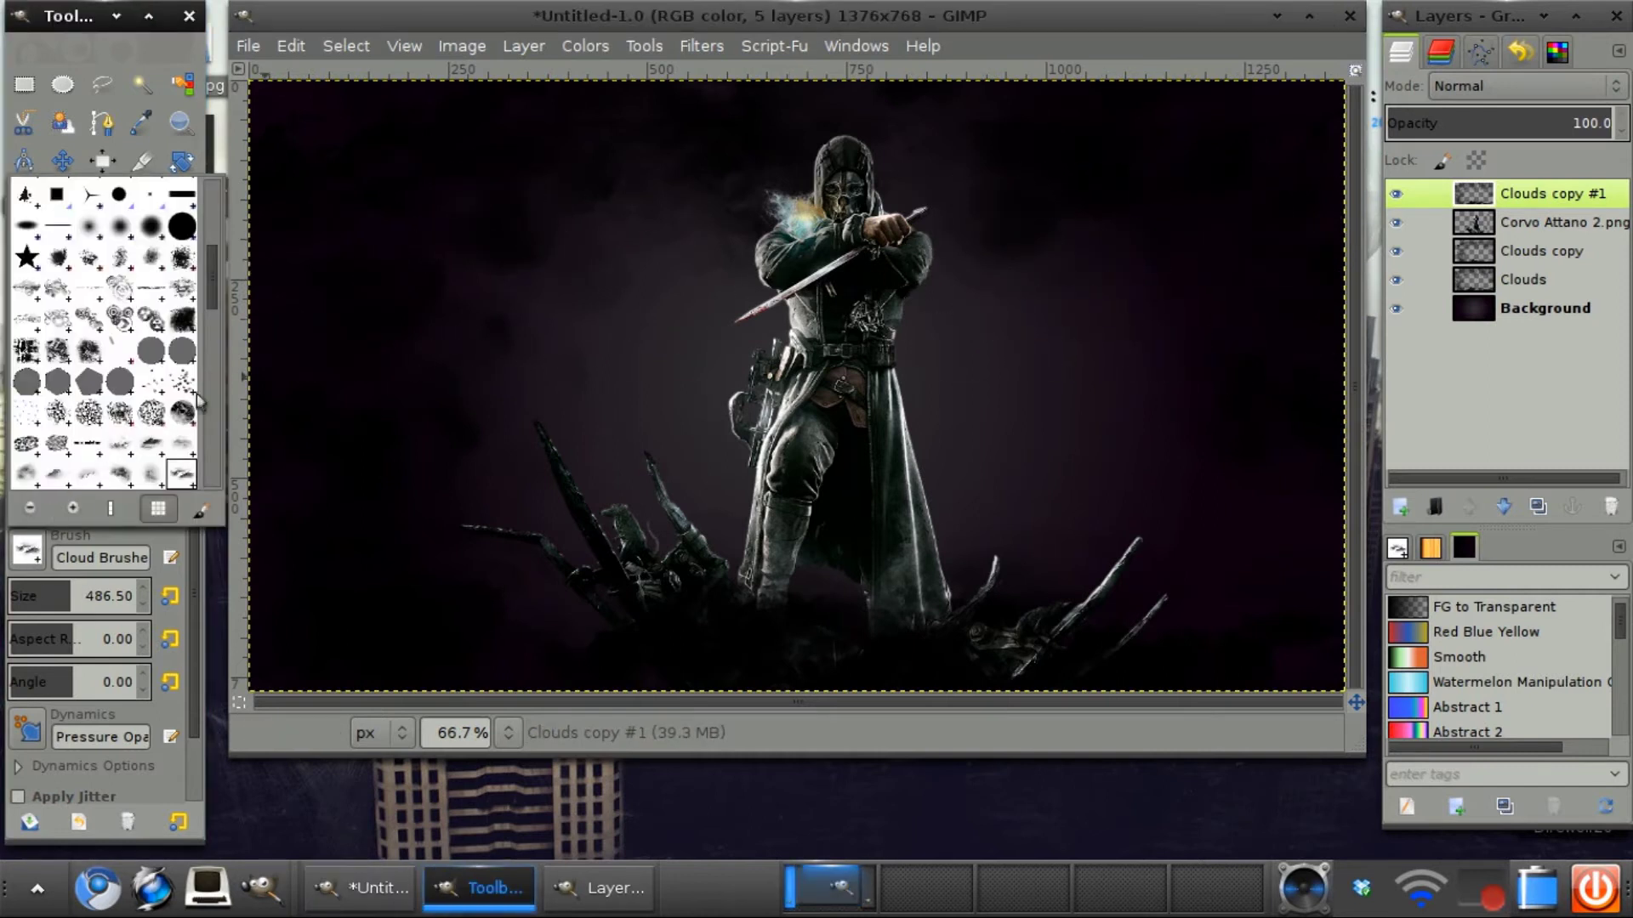
left_click_drag(213, 299, 203, 473)
left_click(153, 451)
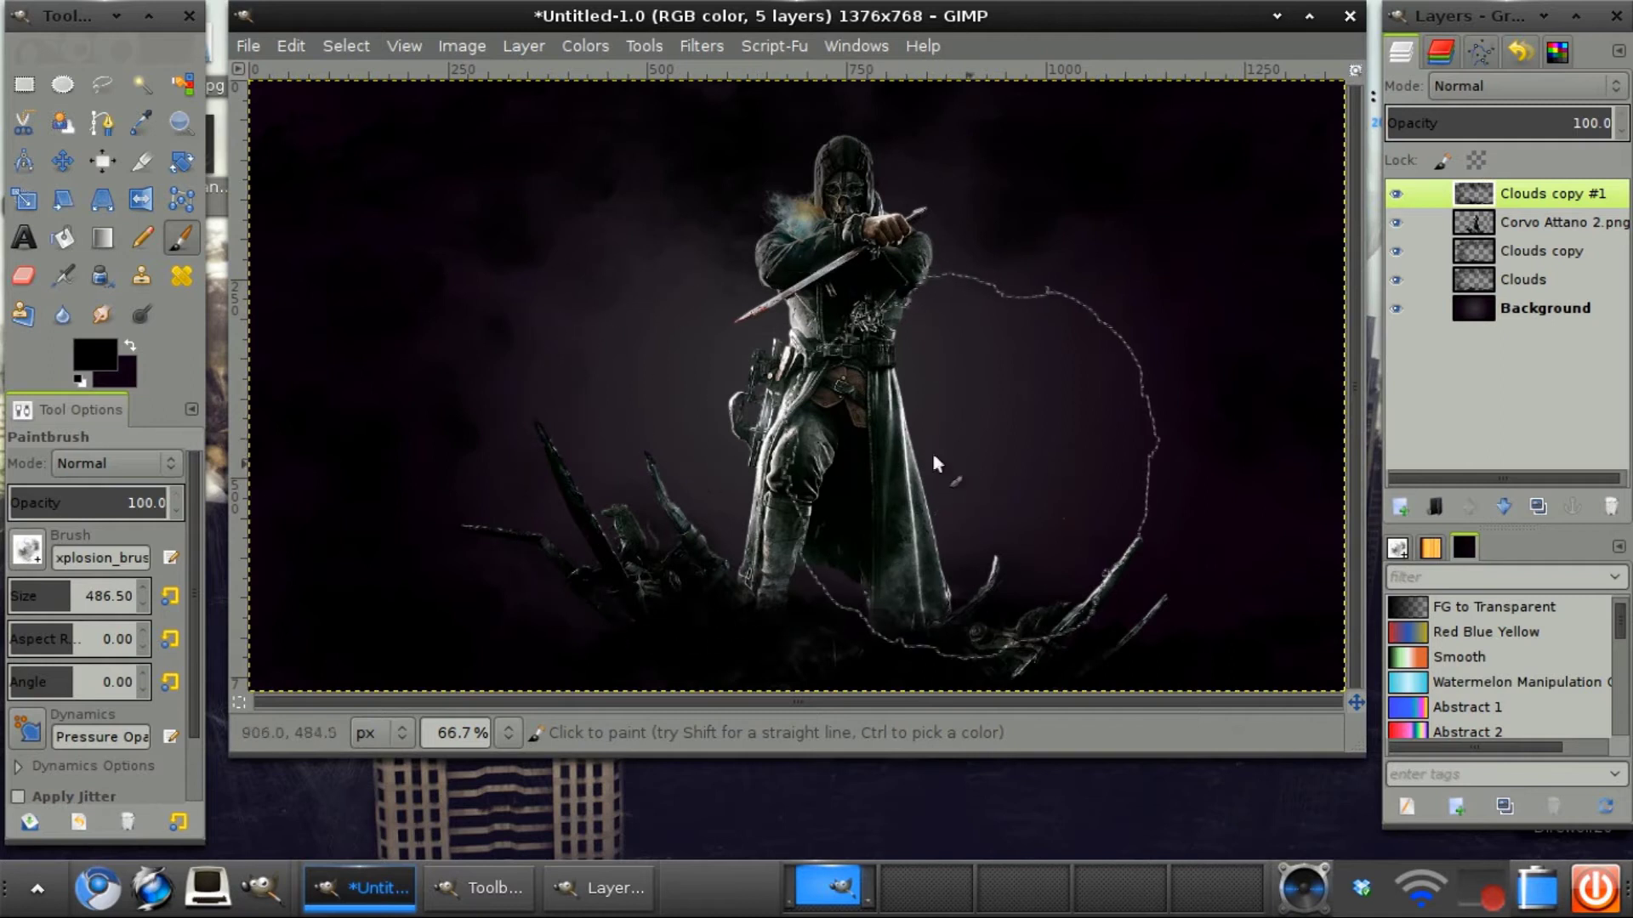
Step: Duplicate the Corvo Attano 2.png layer twice and name the copies Blur 2 and Blur 1
left_click(1520, 204)
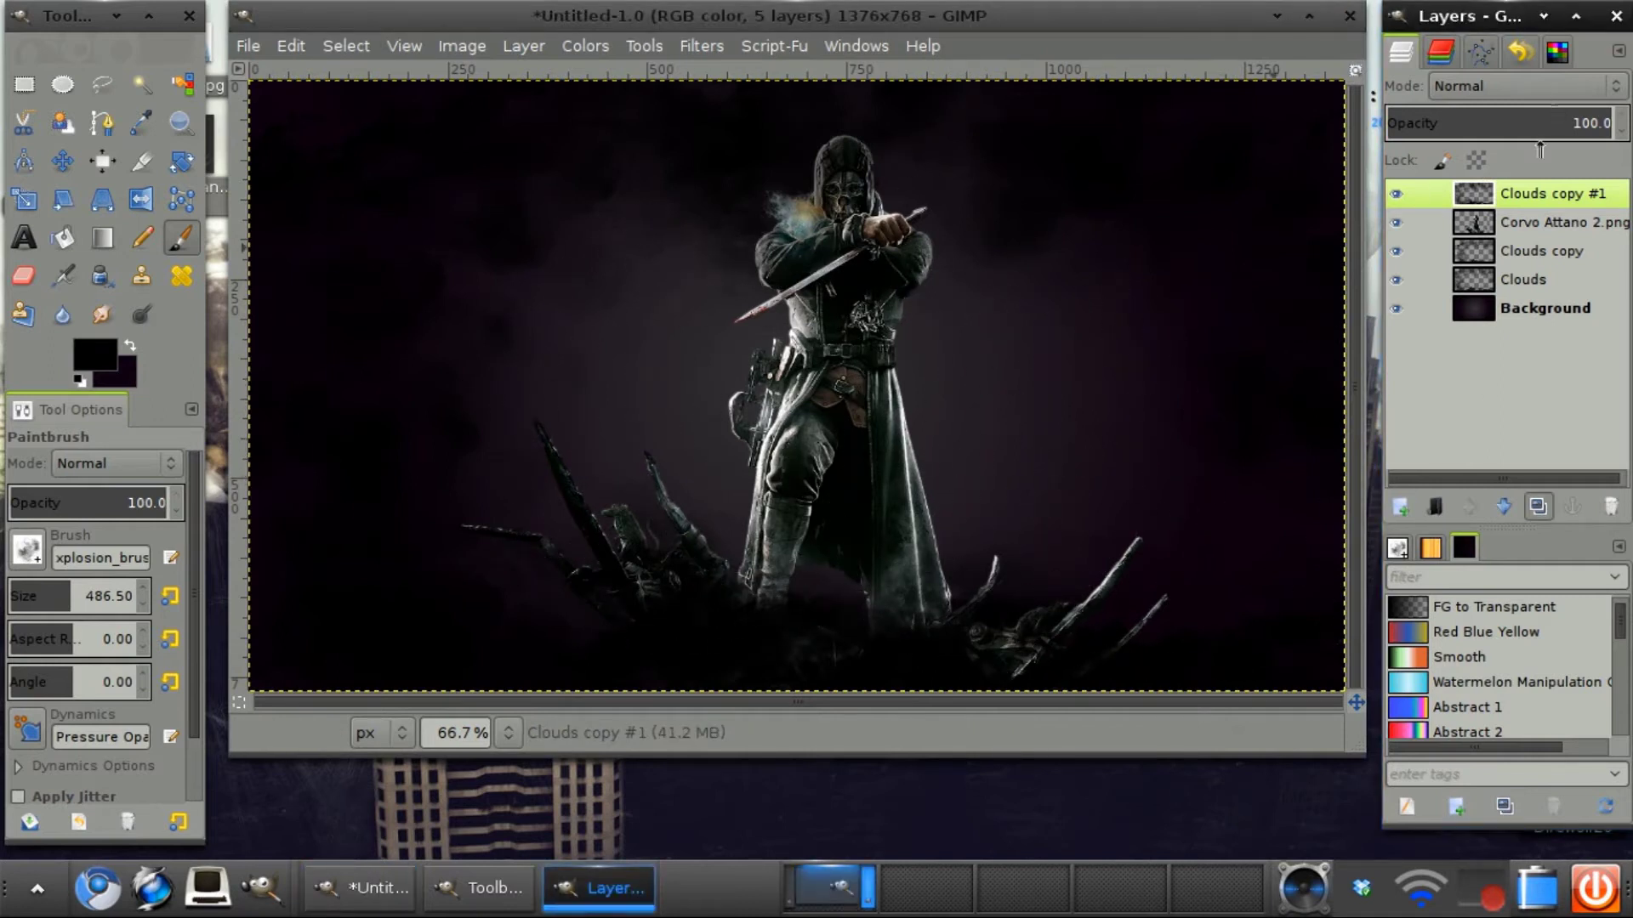
left_click(1519, 223)
left_click(1539, 507)
left_click(1539, 507)
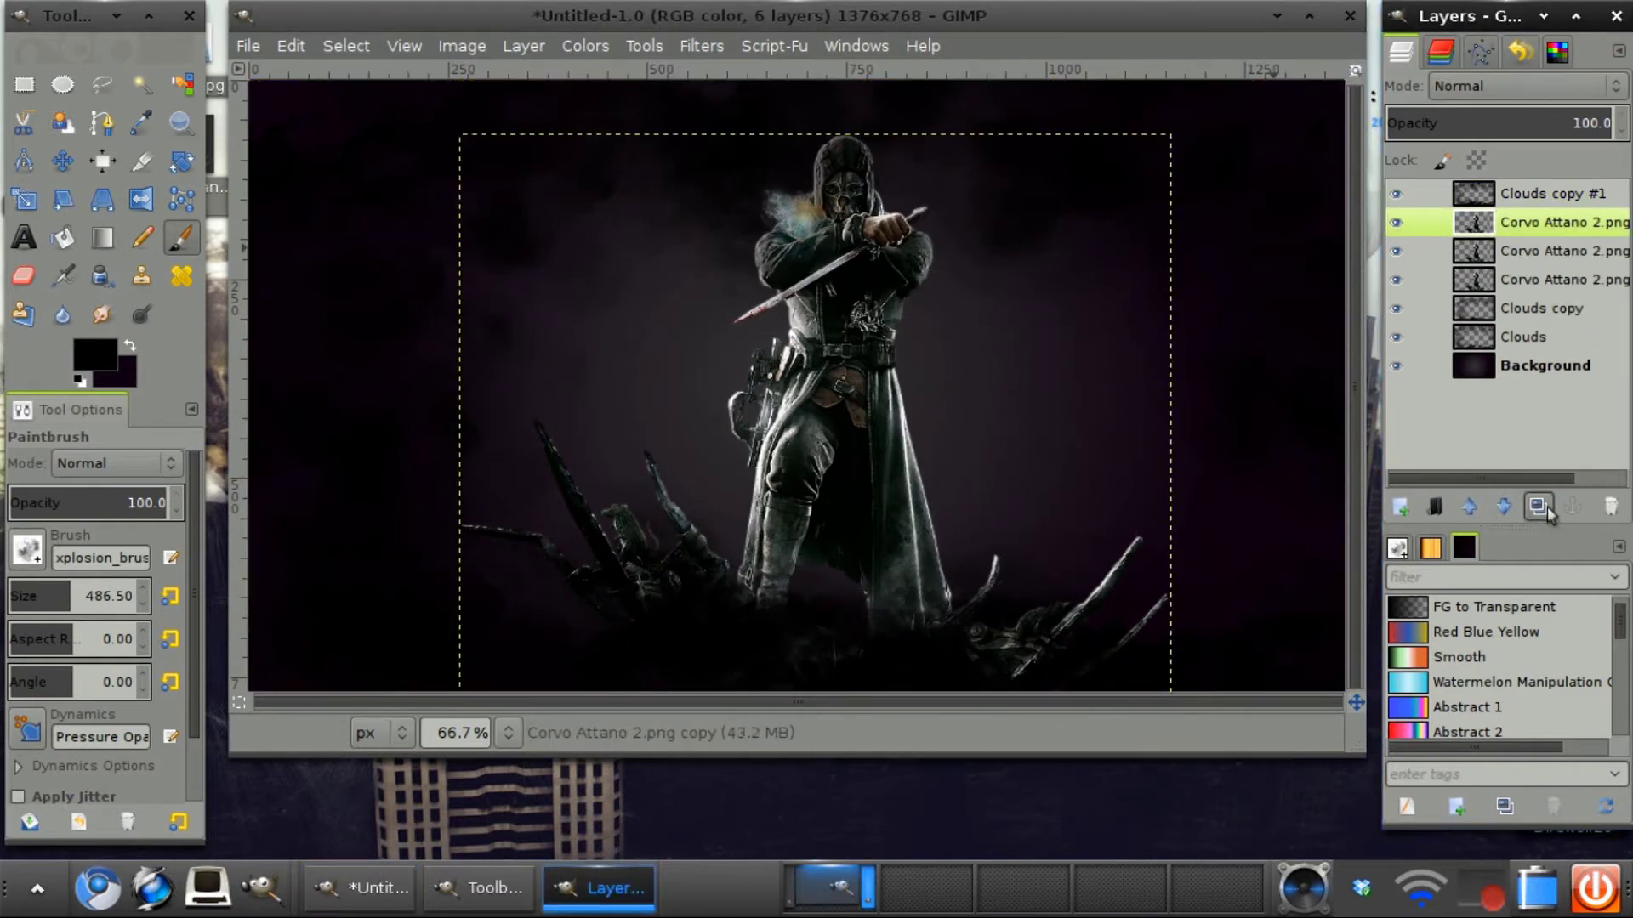
left_click(1555, 250)
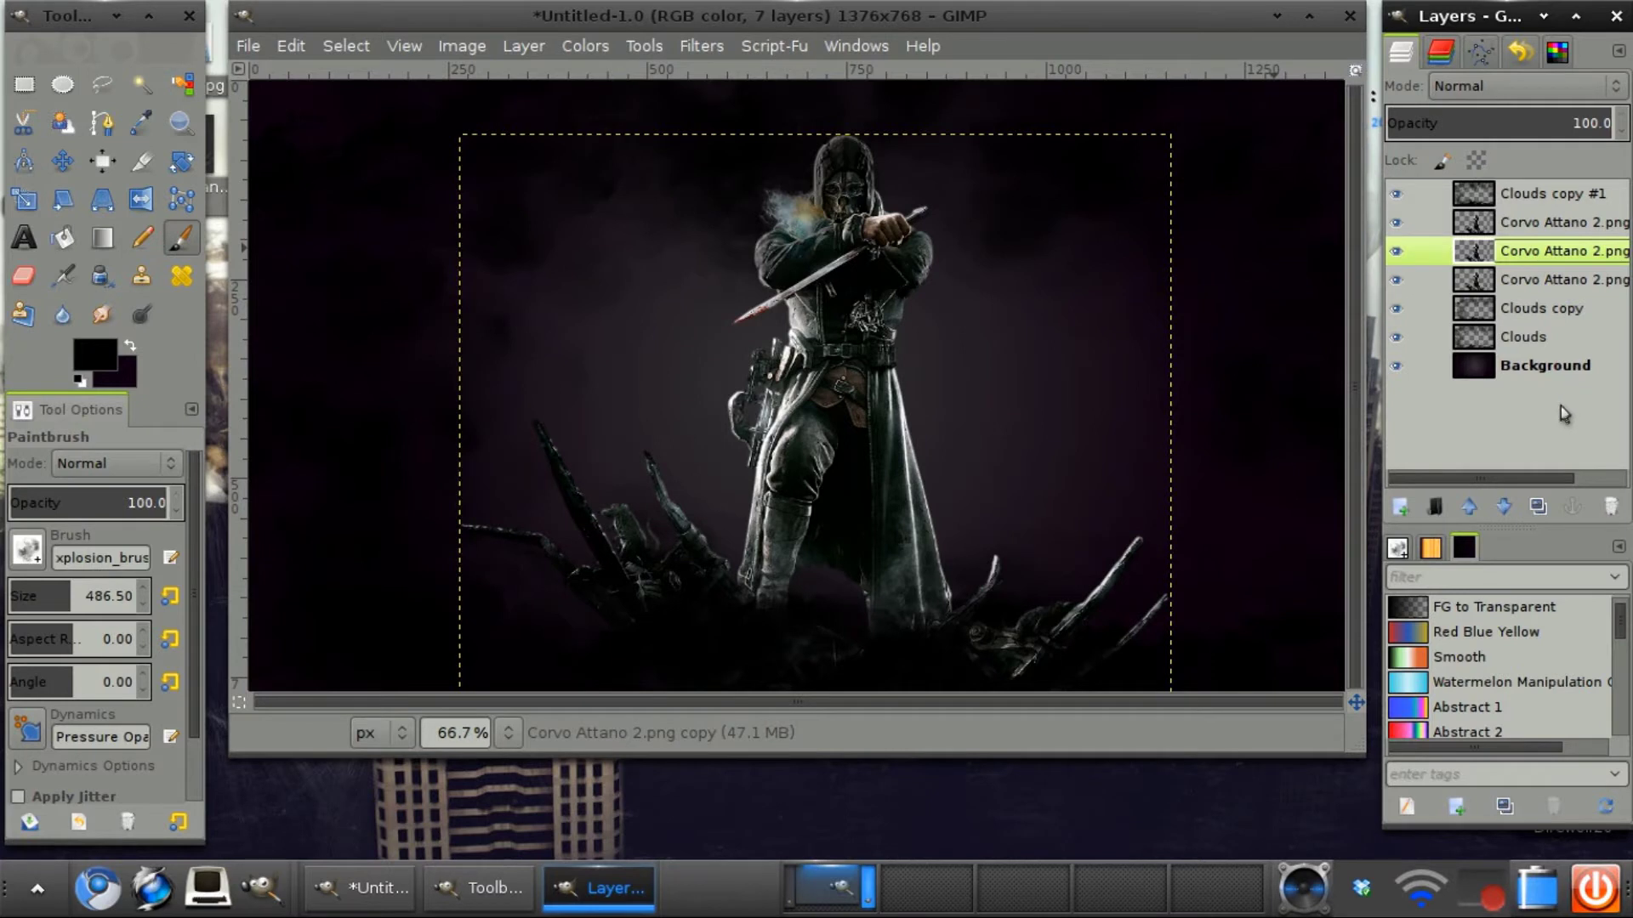
double_click(1556, 251)
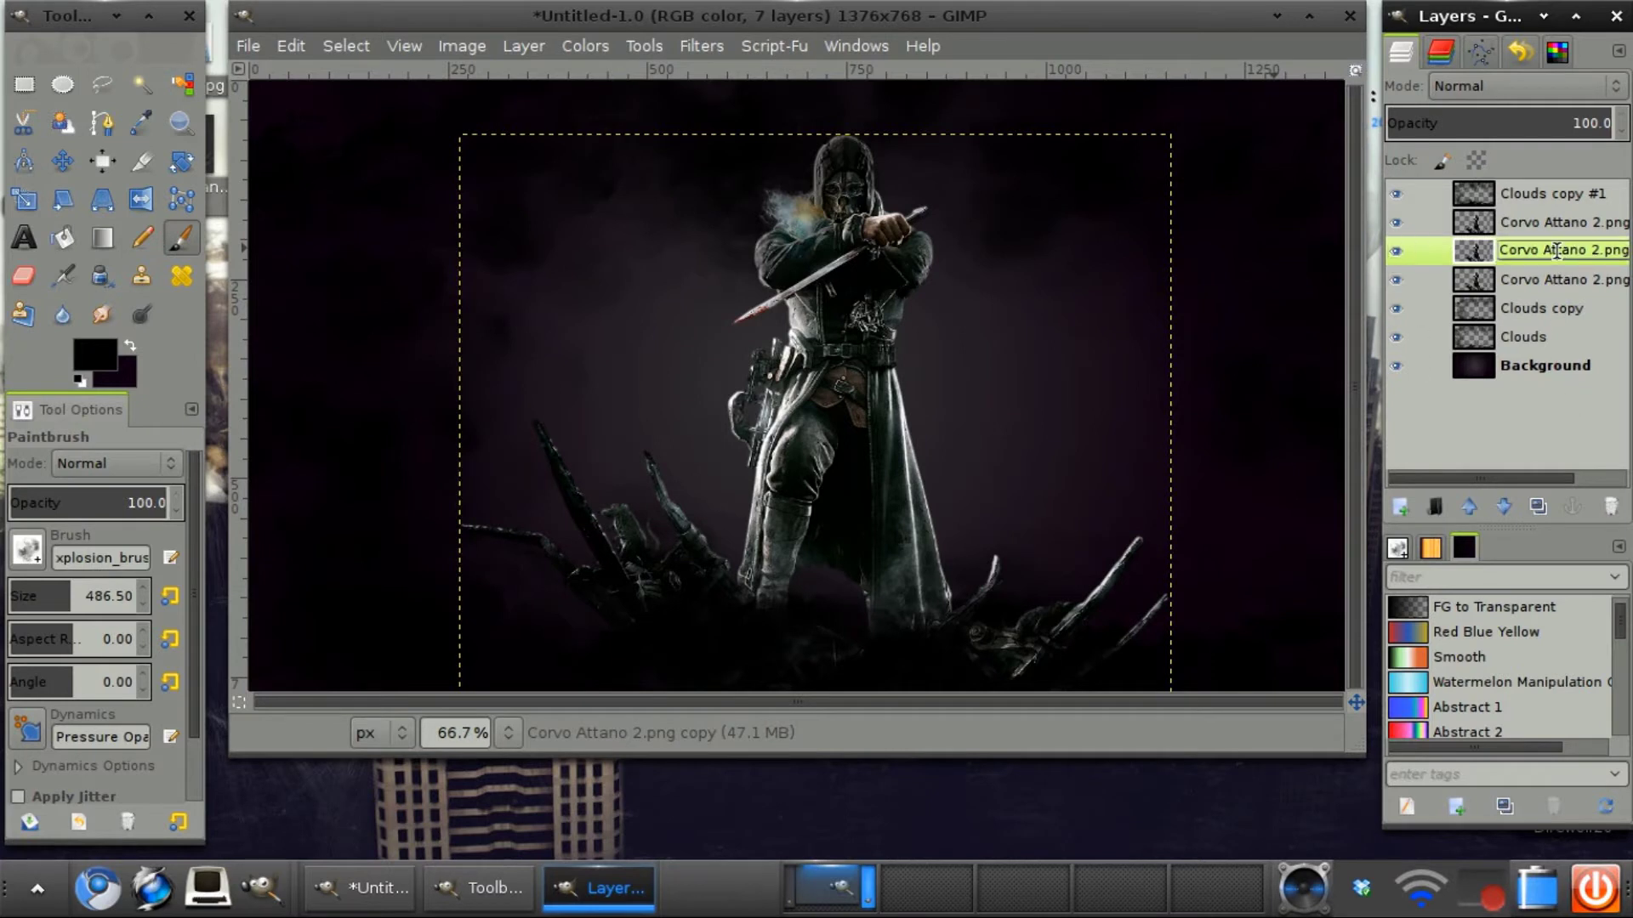
type("Blur")
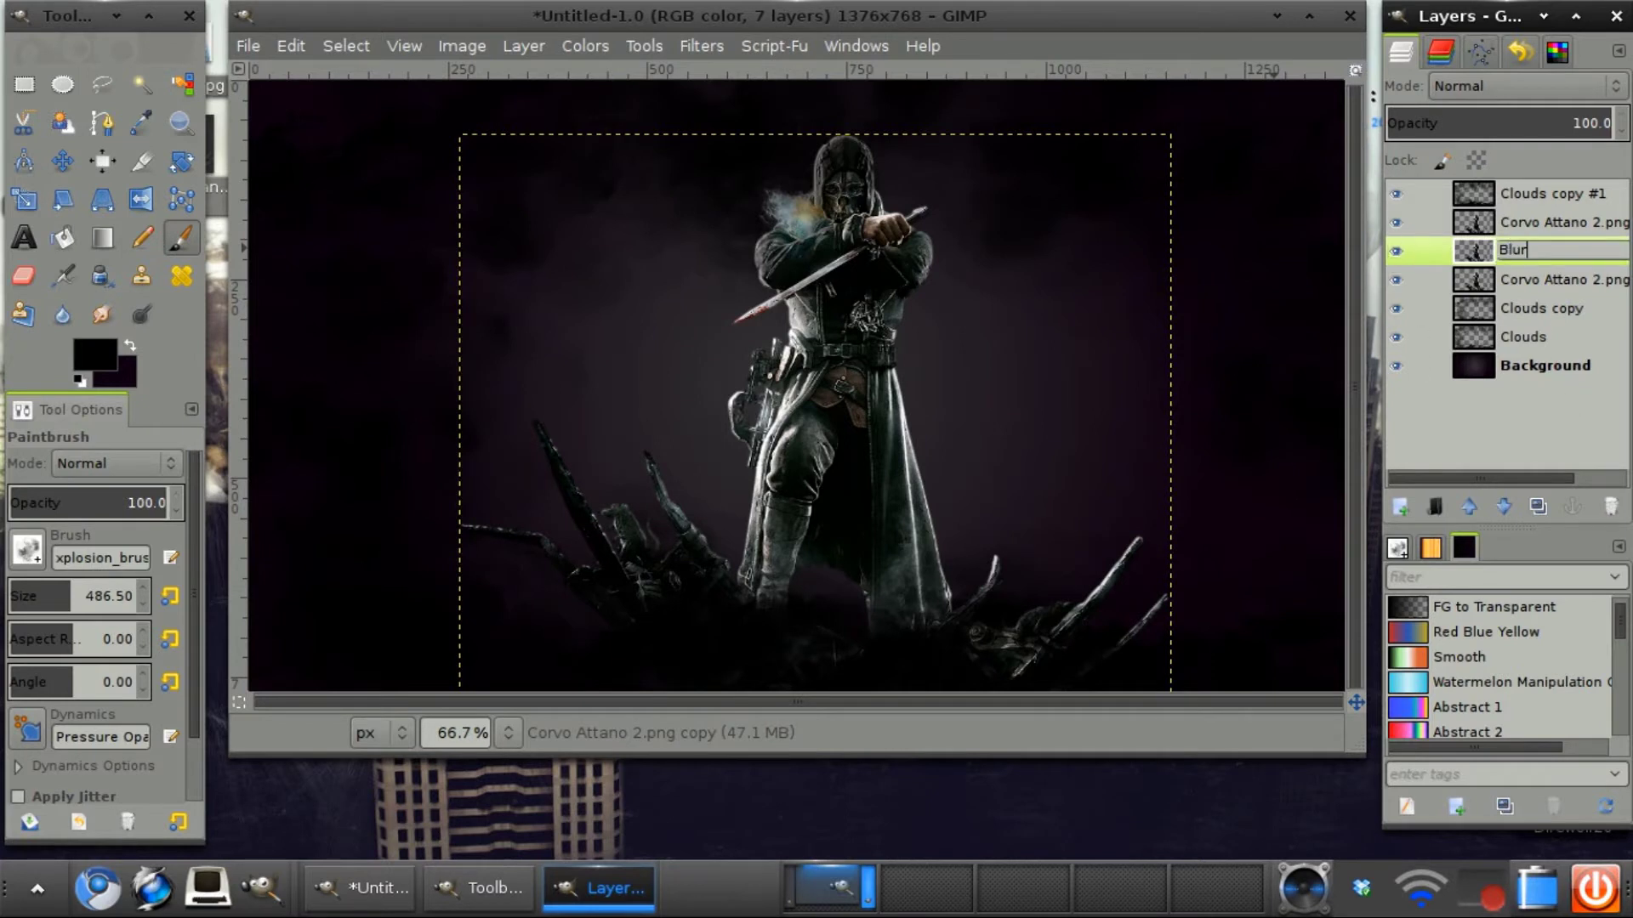
type(" 2")
key("Return")
double_click(1552, 279)
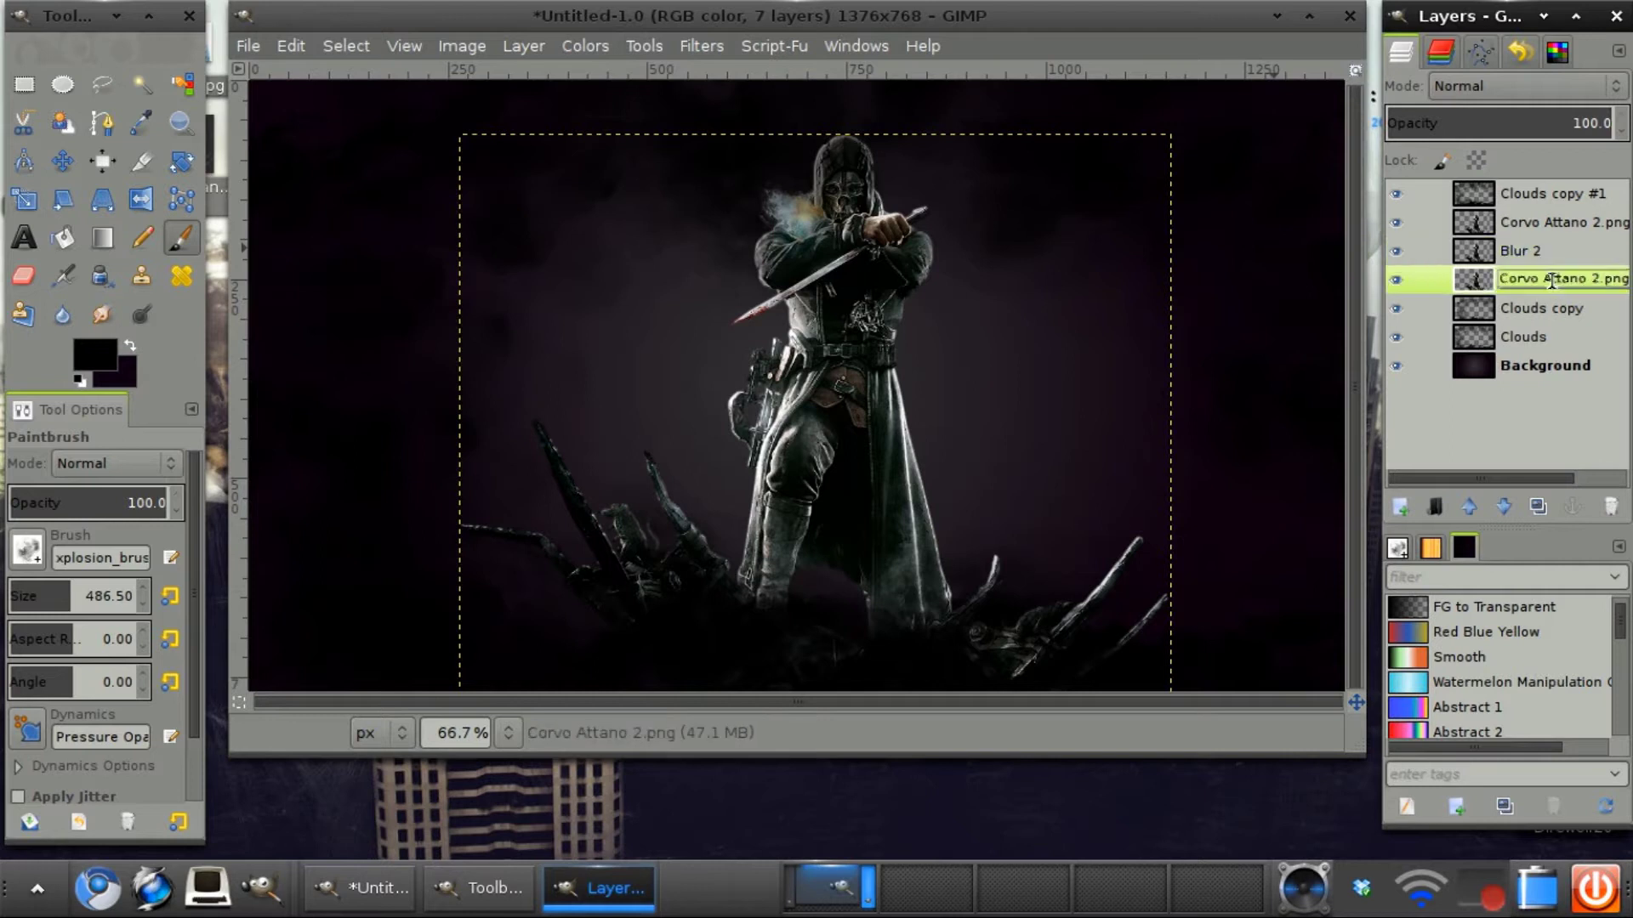
type("Blur 1")
key("Return")
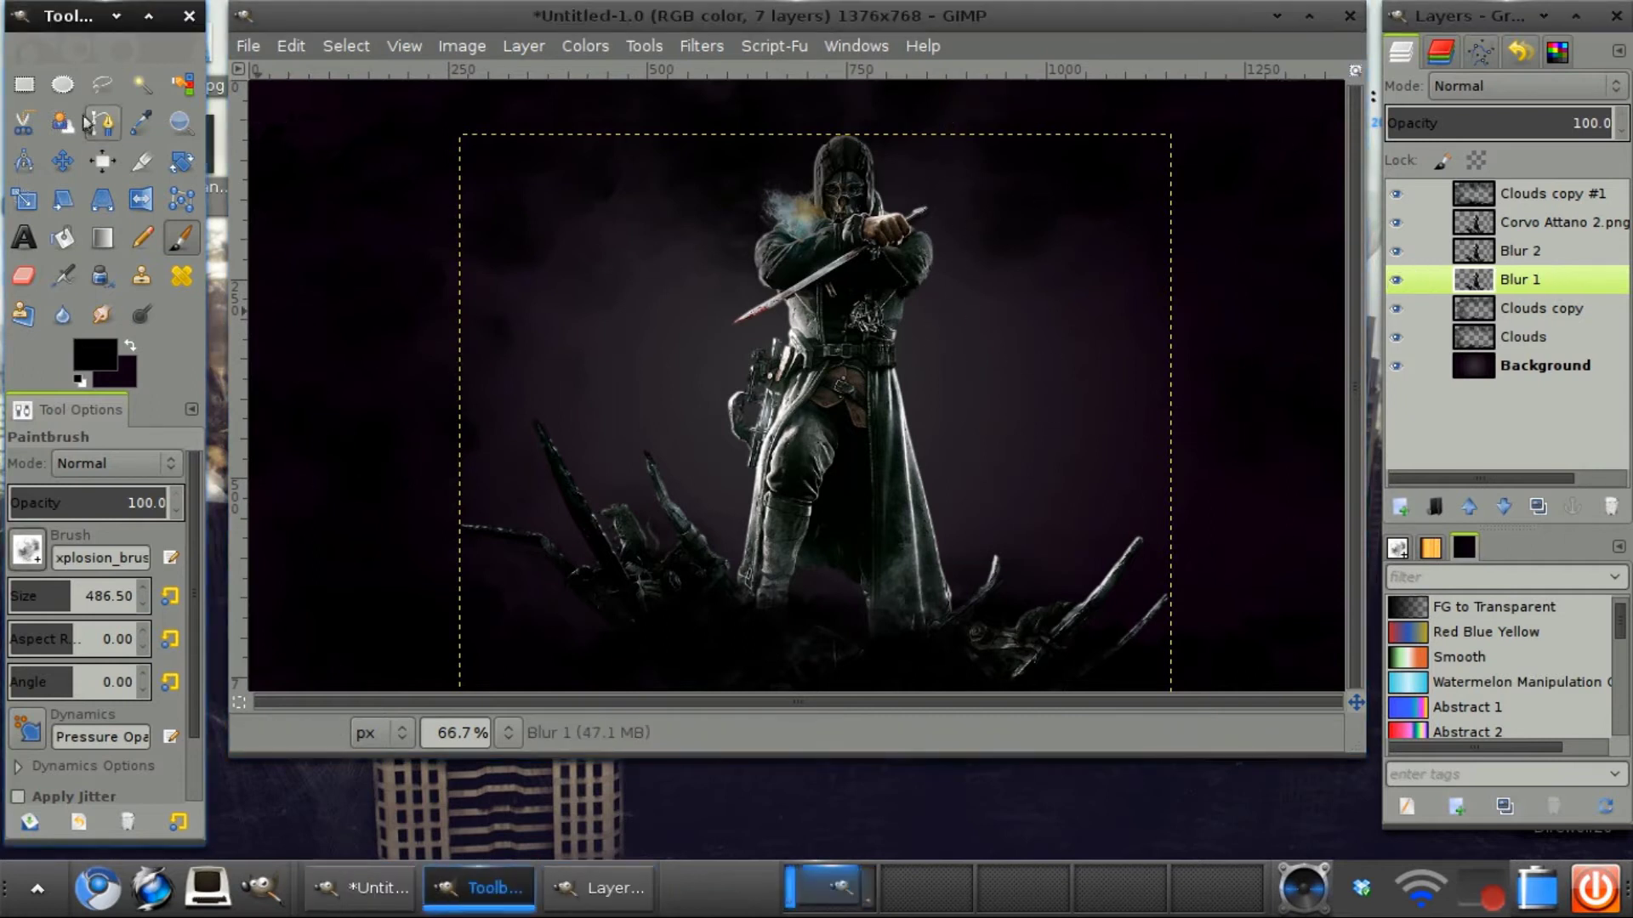
Step: Move Blur 1 to the right and Blur 2 to the left of the original figure
left_click(63, 162)
left_click_drag(854, 401, 1017, 425)
left_click(1017, 425)
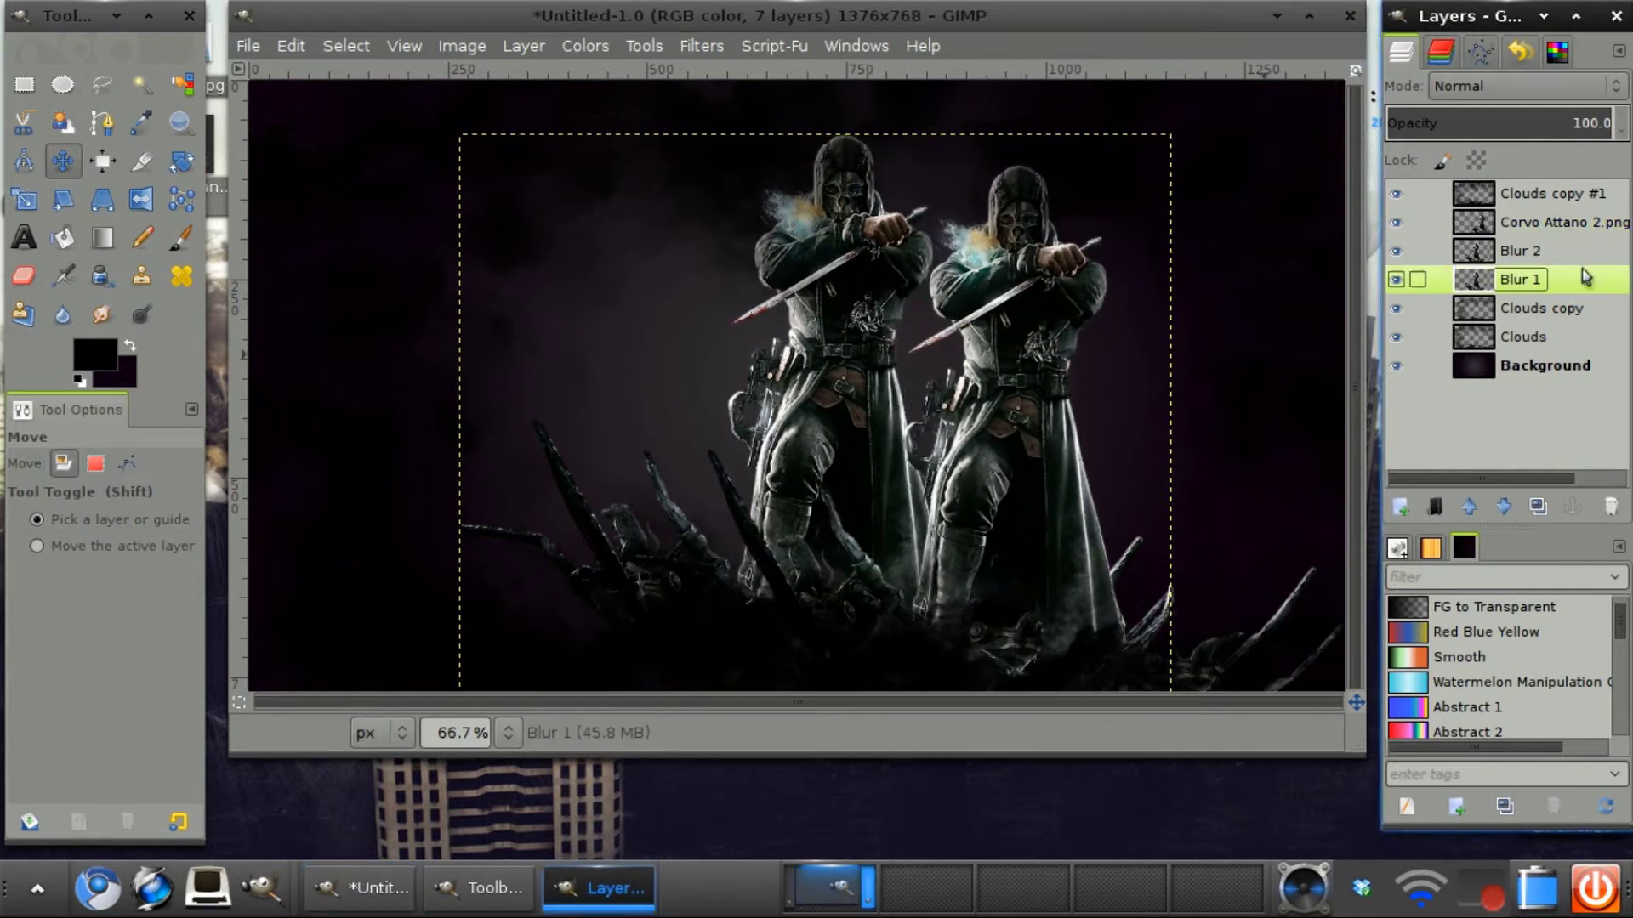
left_click(1519, 249)
left_click_drag(835, 318, 649, 333)
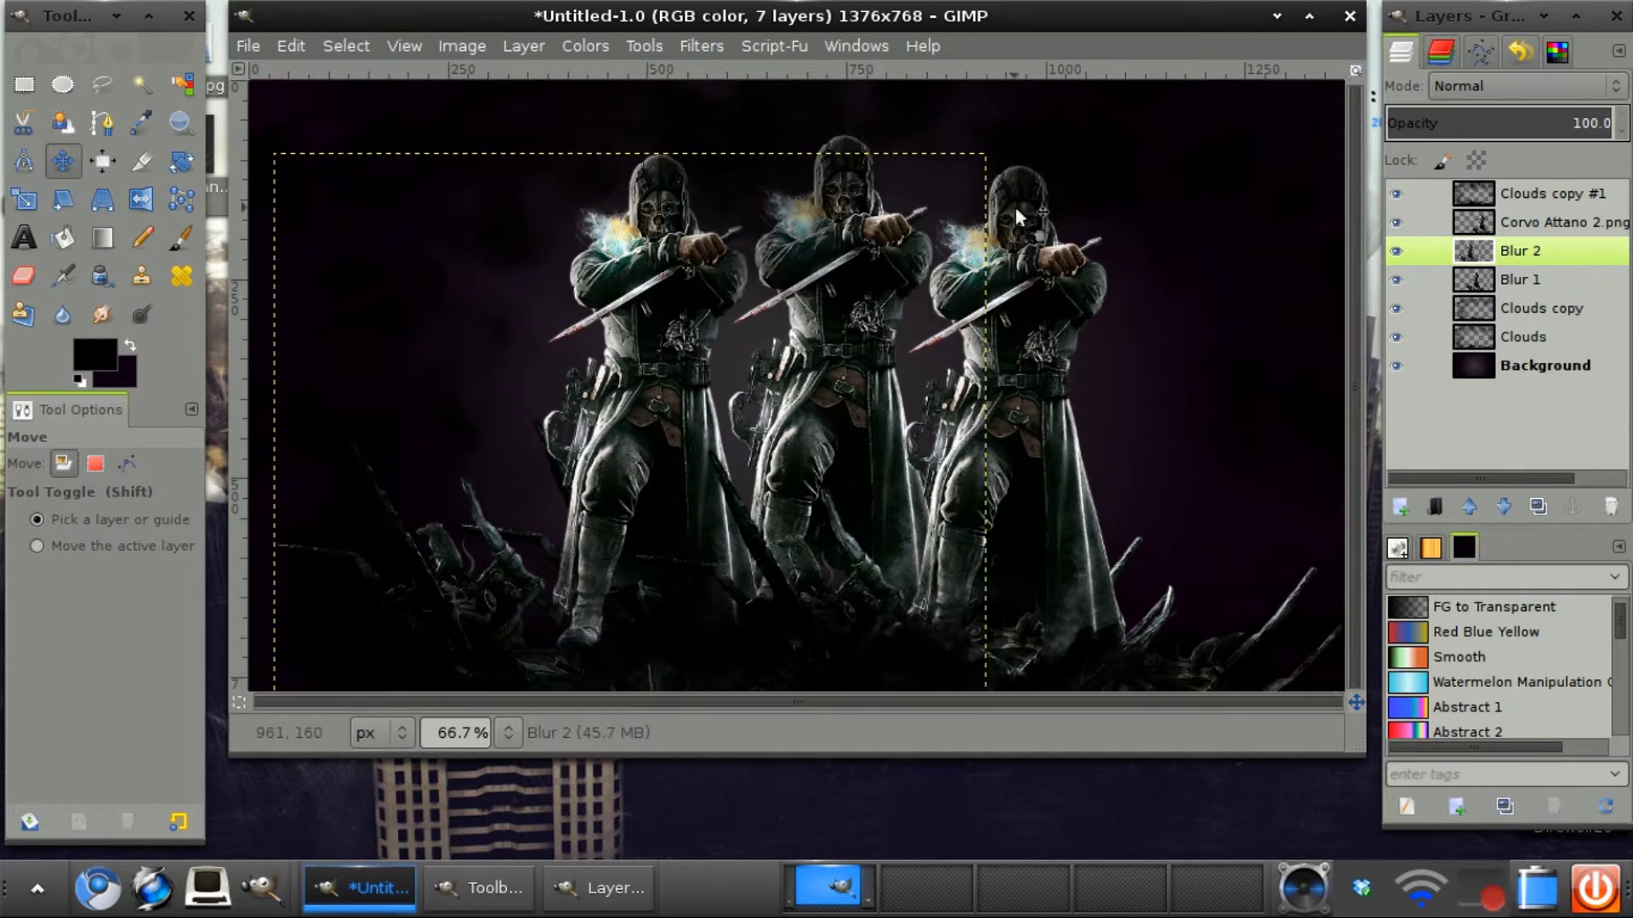
left_click(1519, 281)
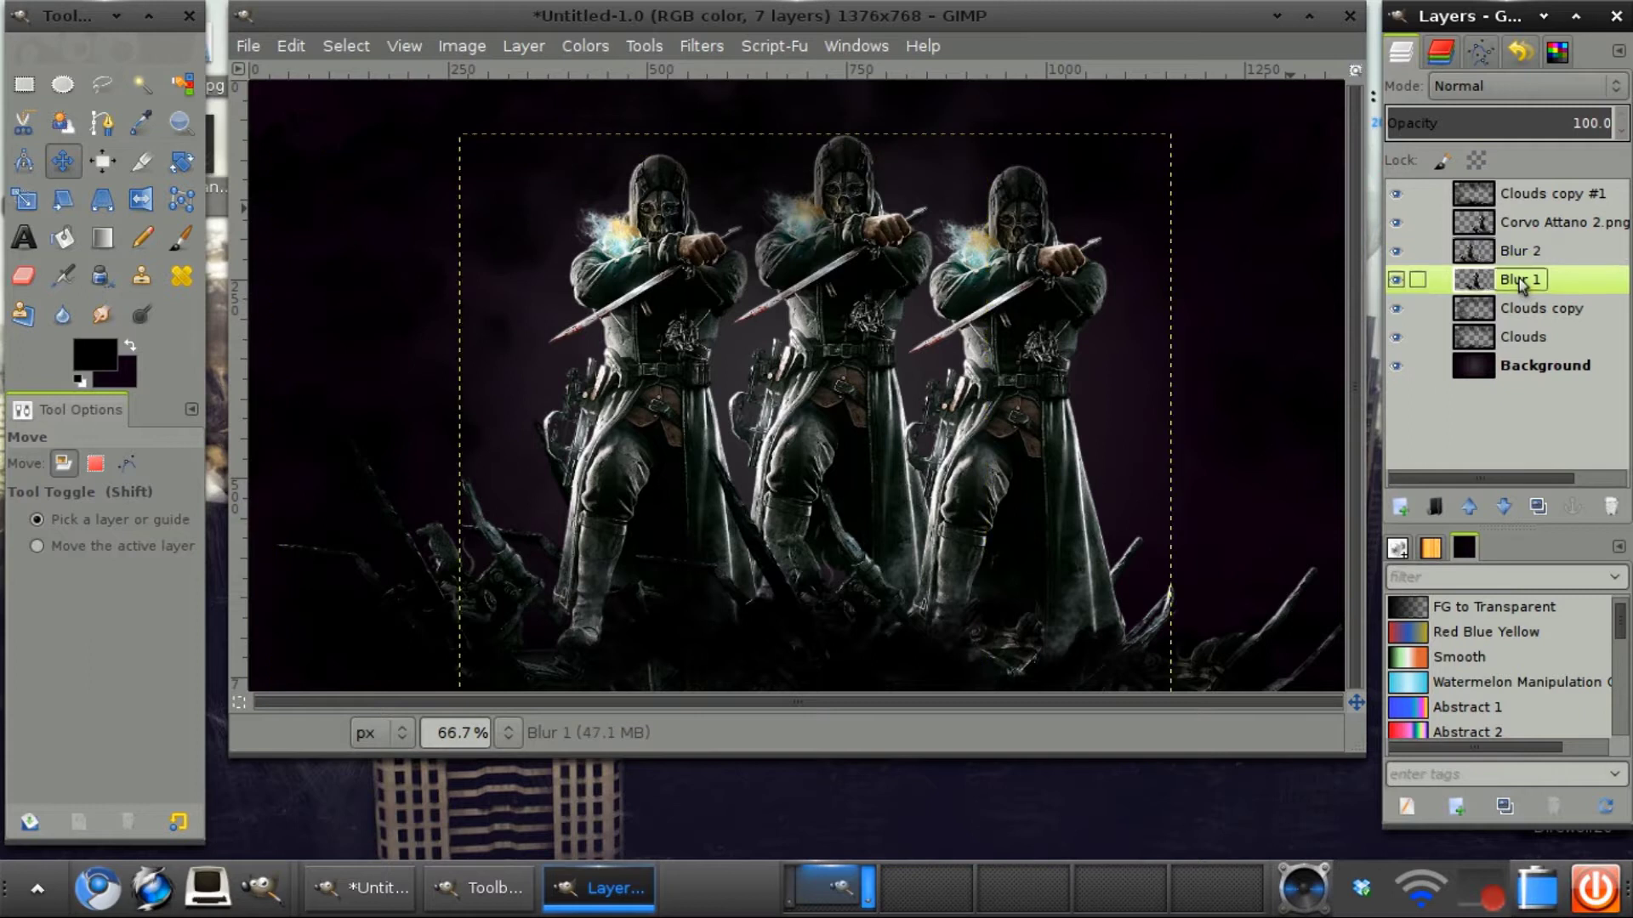
Step: Apply an 8 px horizontal Shift distortion to the Blur 1 layer
left_click(702, 47)
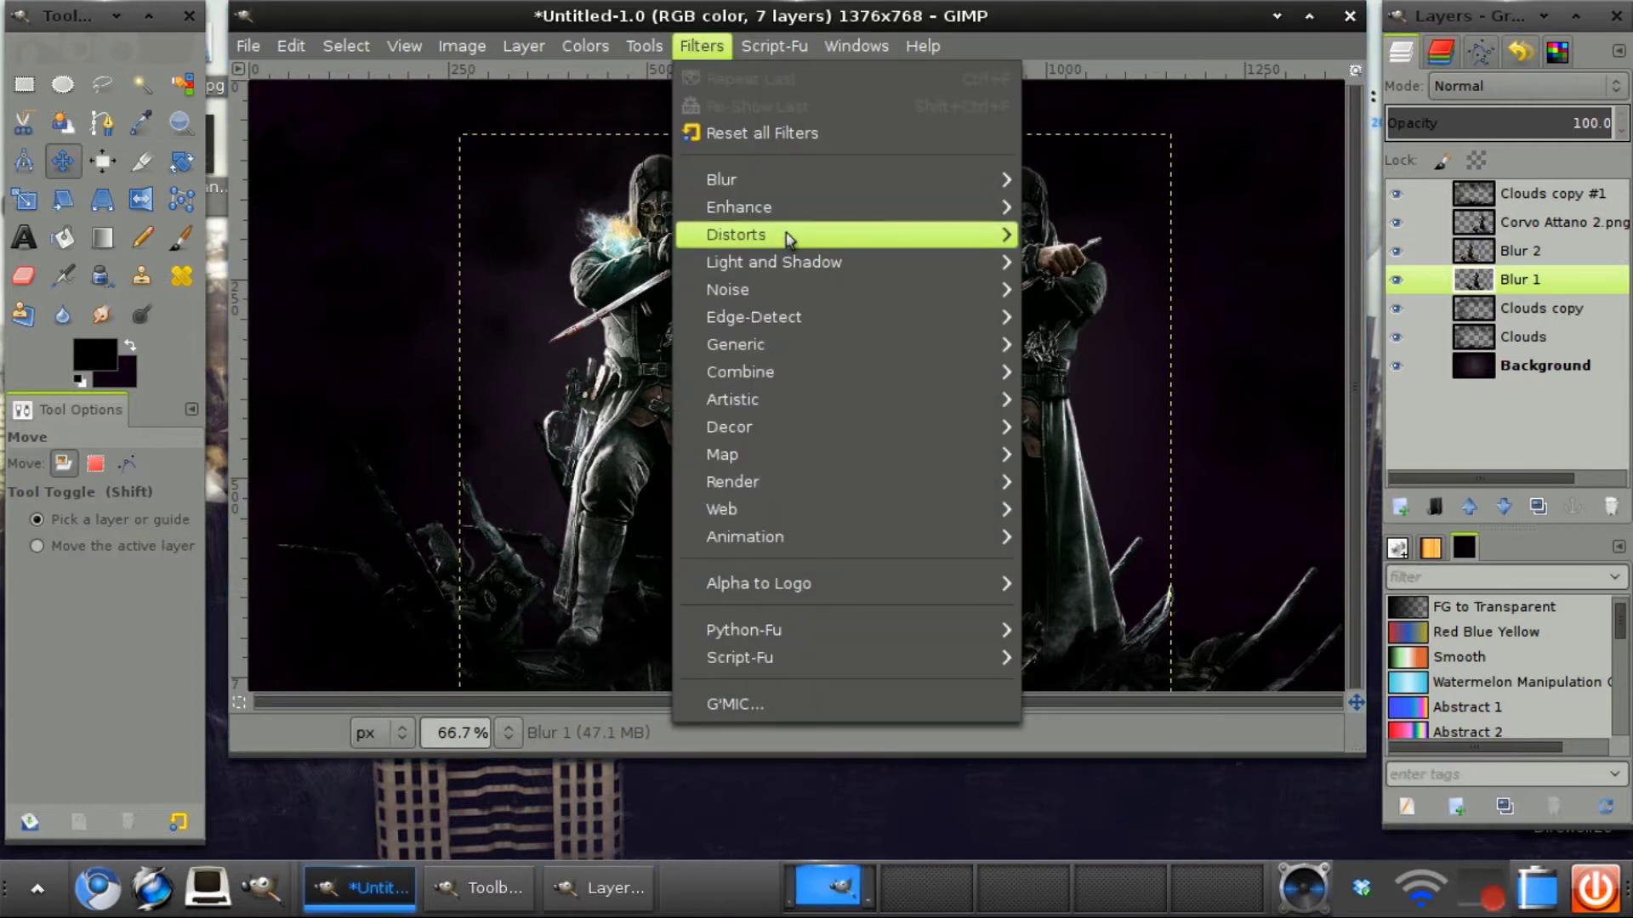
mouse_move(790, 239)
left_click(1100, 586)
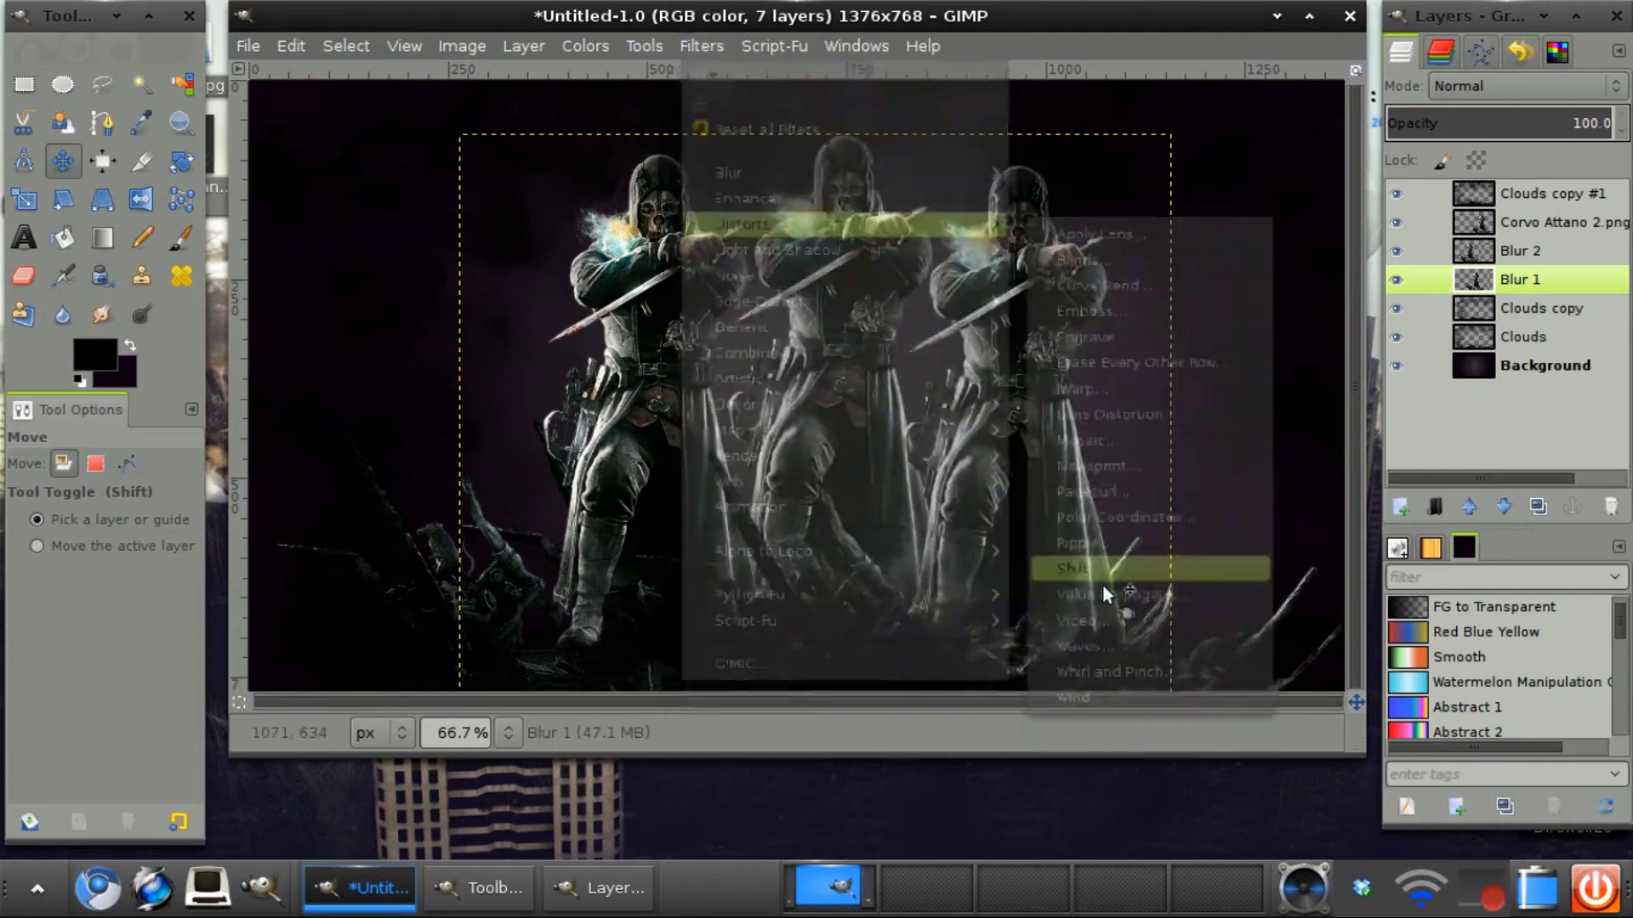
left_click_drag(761, 355, 754, 205)
left_click_drag(815, 297, 643, 334)
left_click(742, 321)
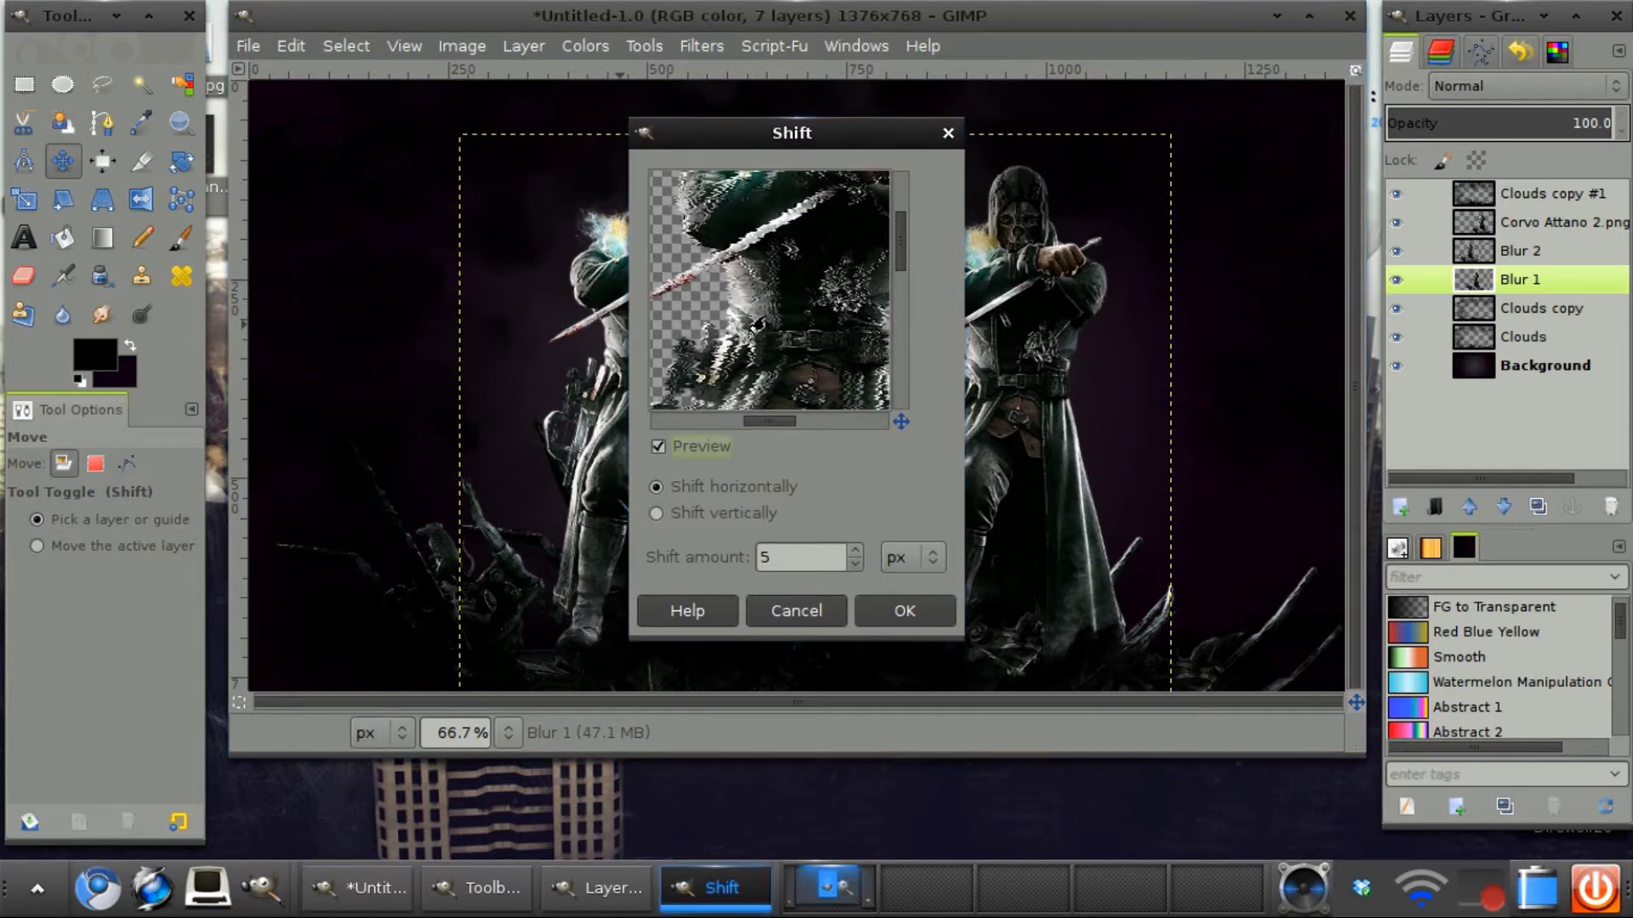
left_click_drag(755, 323, 721, 393)
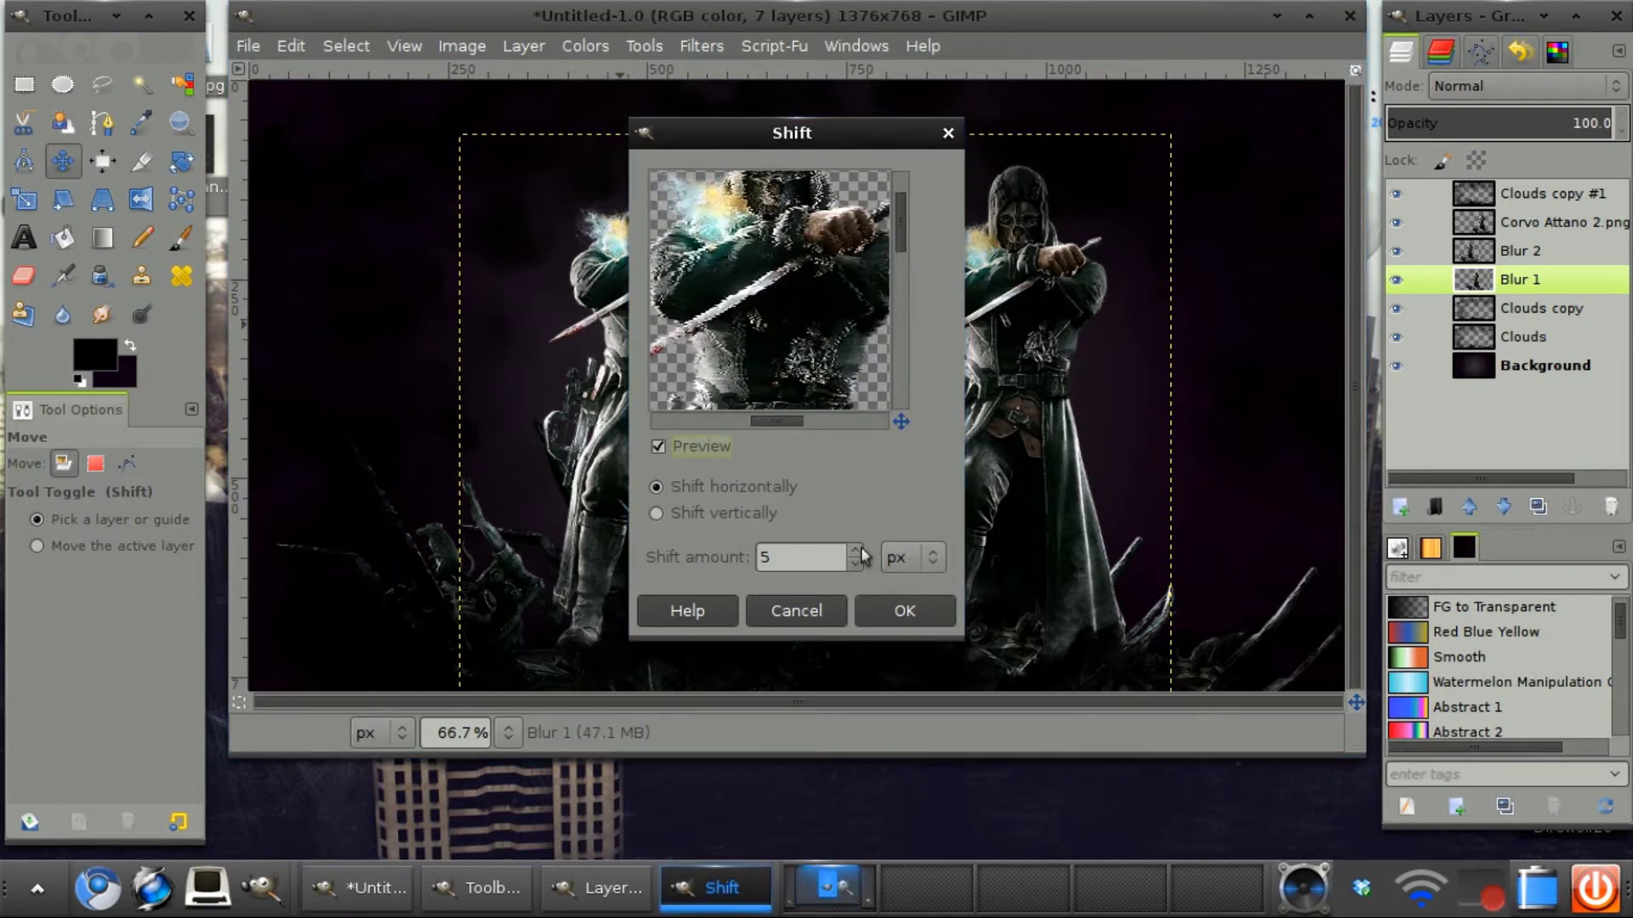
left_click(855, 550)
left_click(855, 550)
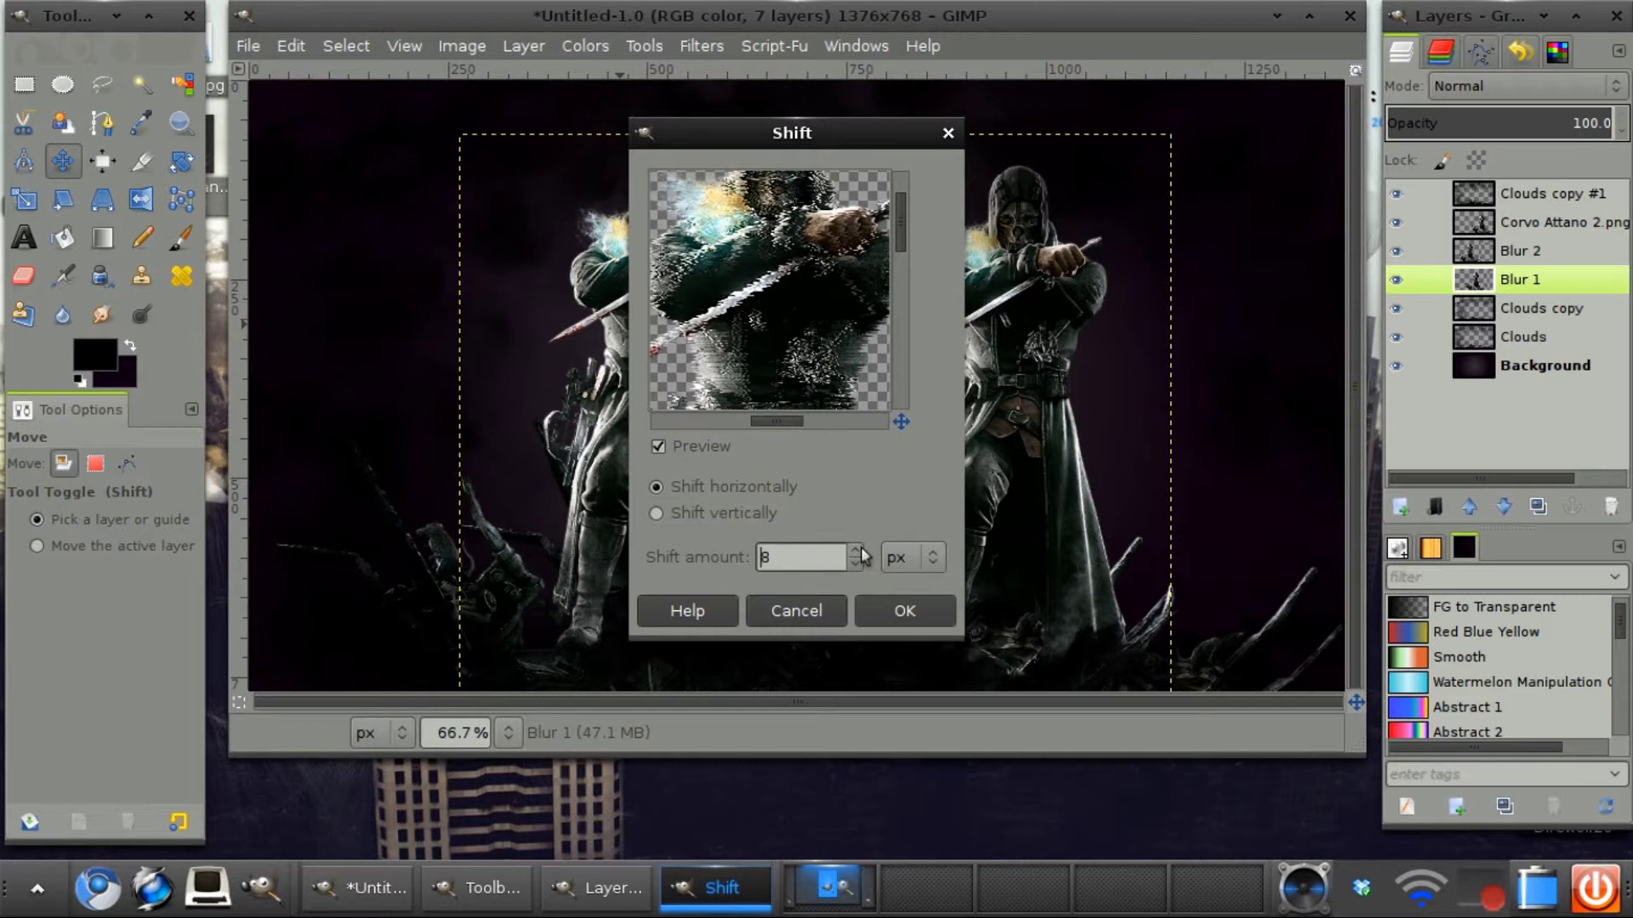
left_click(917, 612)
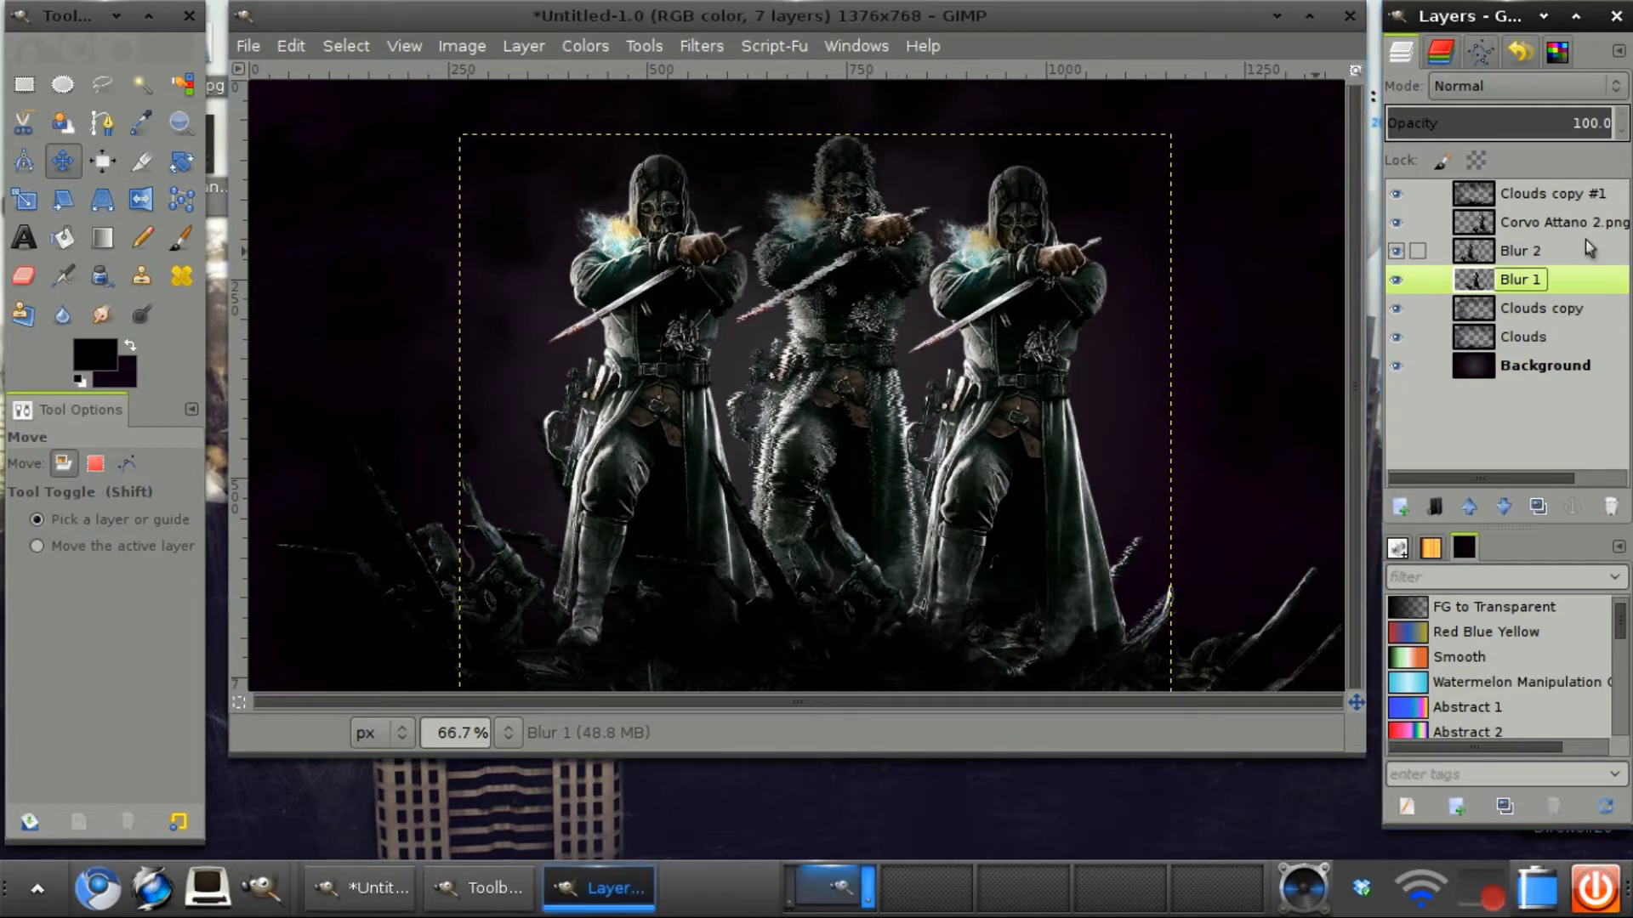
Step: Undo the shift distortion and raise Blur 1 above Blur 2 and Corvo Attano 2.png
key("ctrl+z")
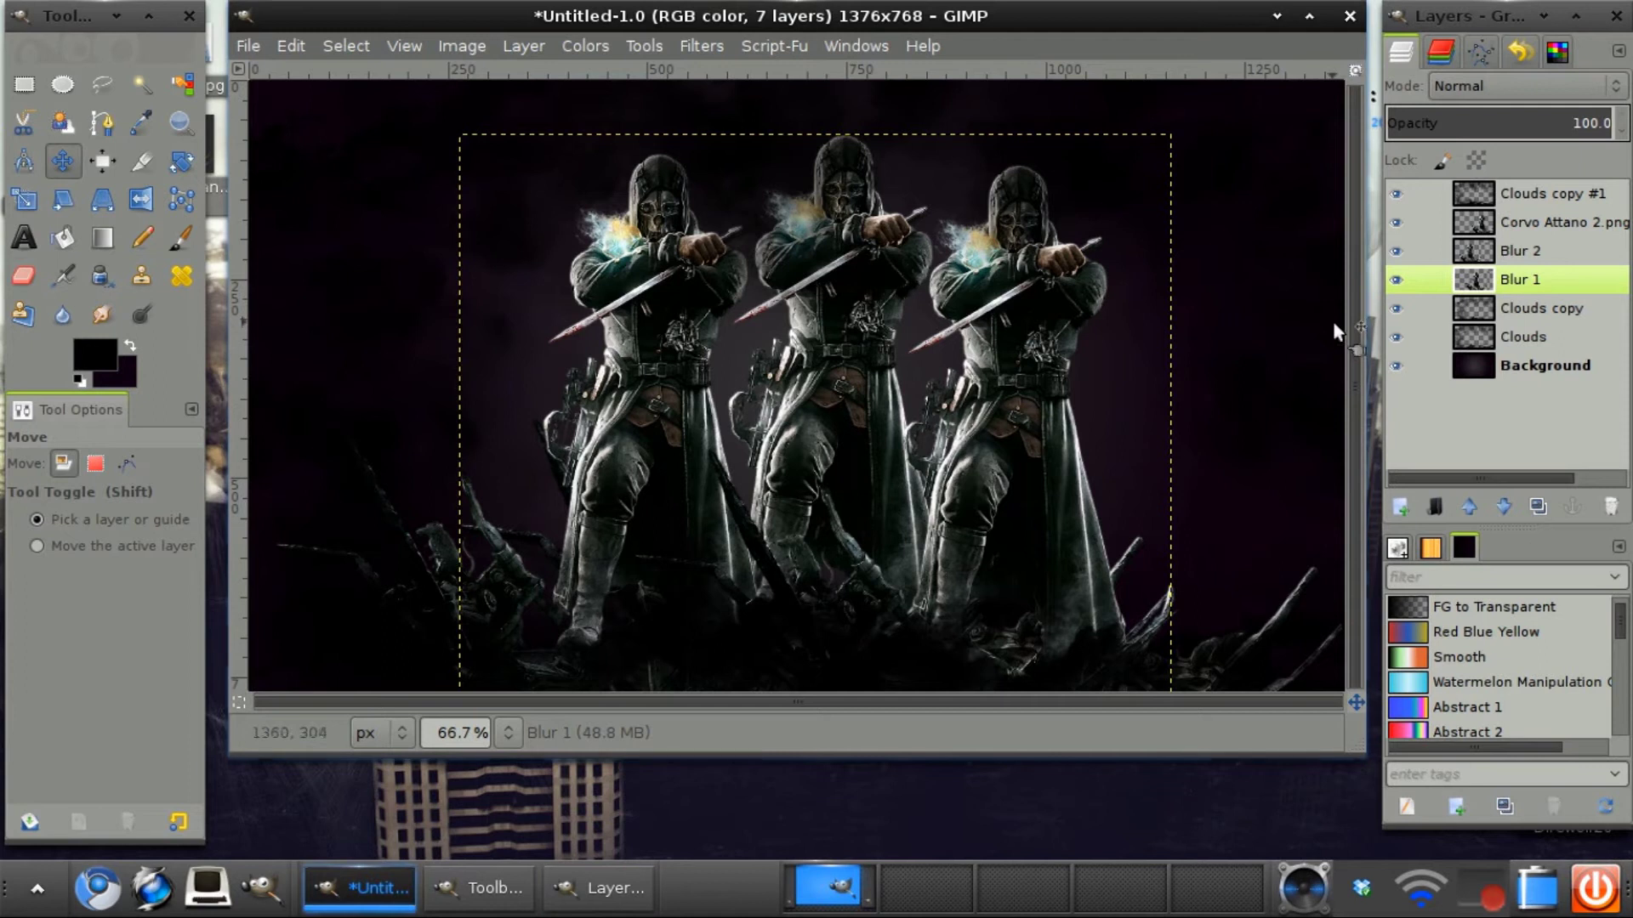
left_click(1544, 228)
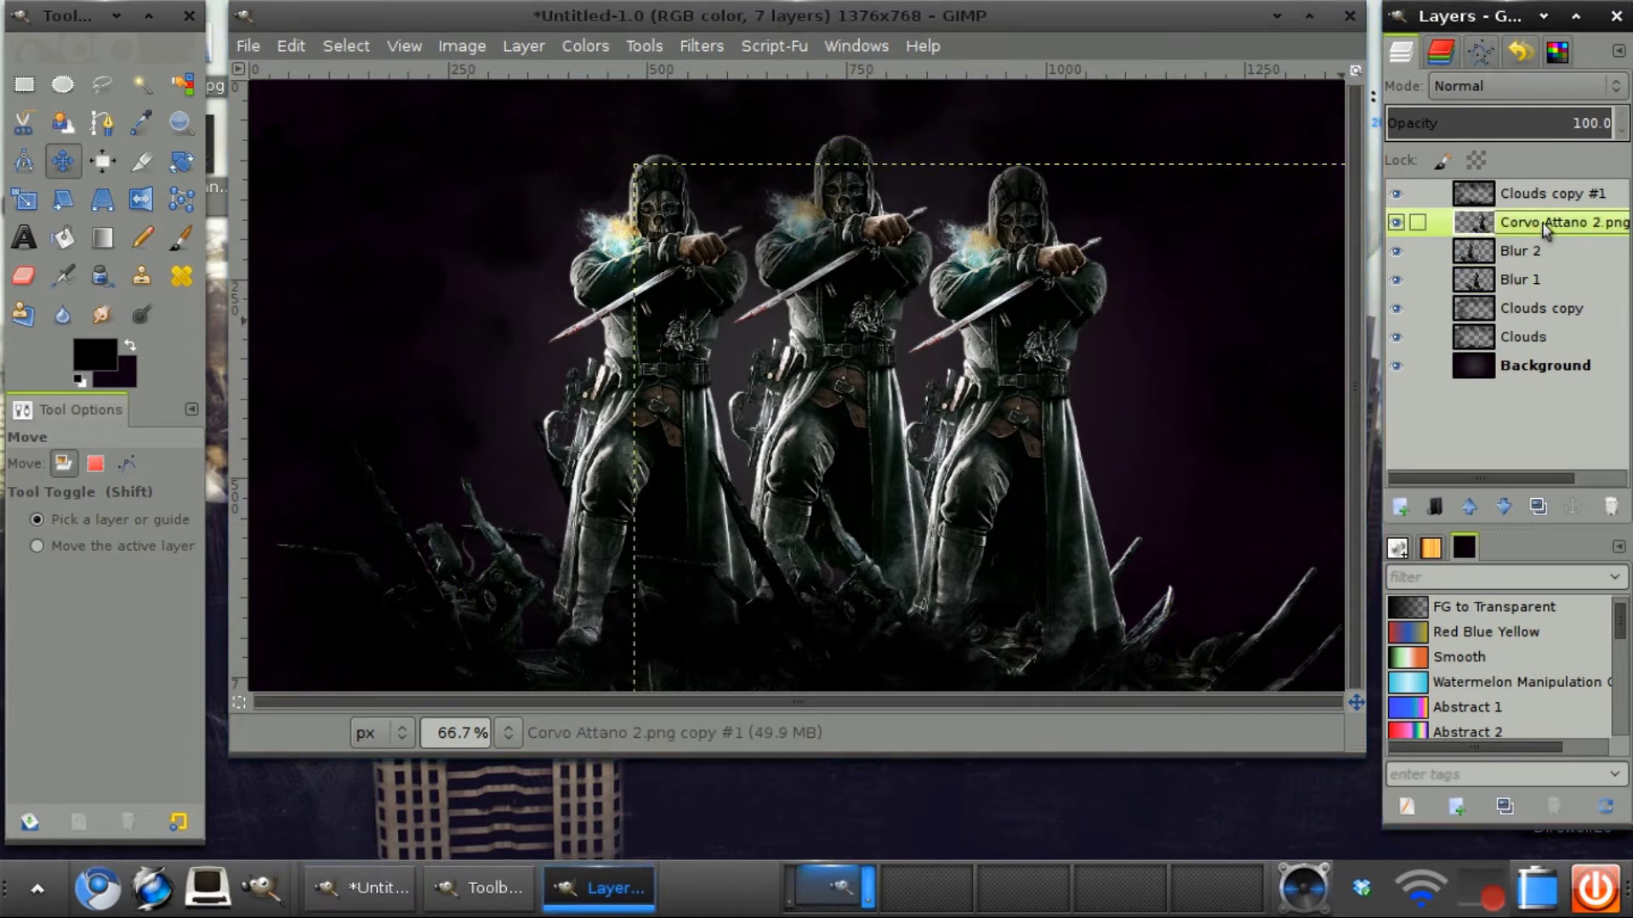
left_click(1514, 284)
left_click(1471, 508)
left_click(1471, 508)
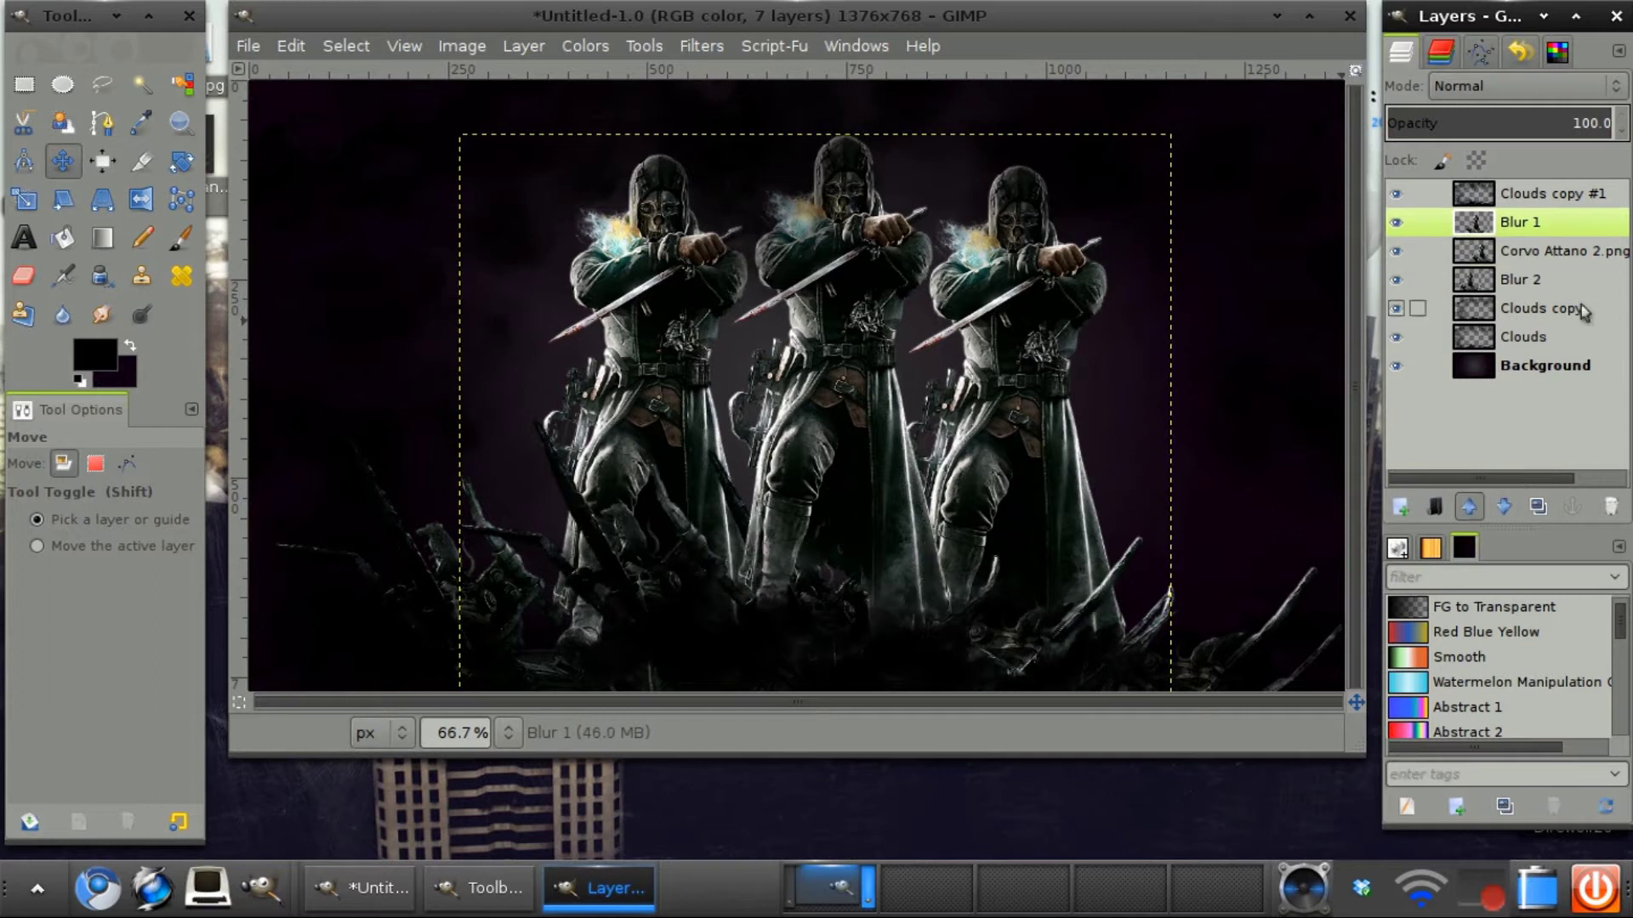
Step: Rename the Corvo Attano 2.png layer to 'Blur 1'
left_click(1567, 250)
left_click(1556, 256)
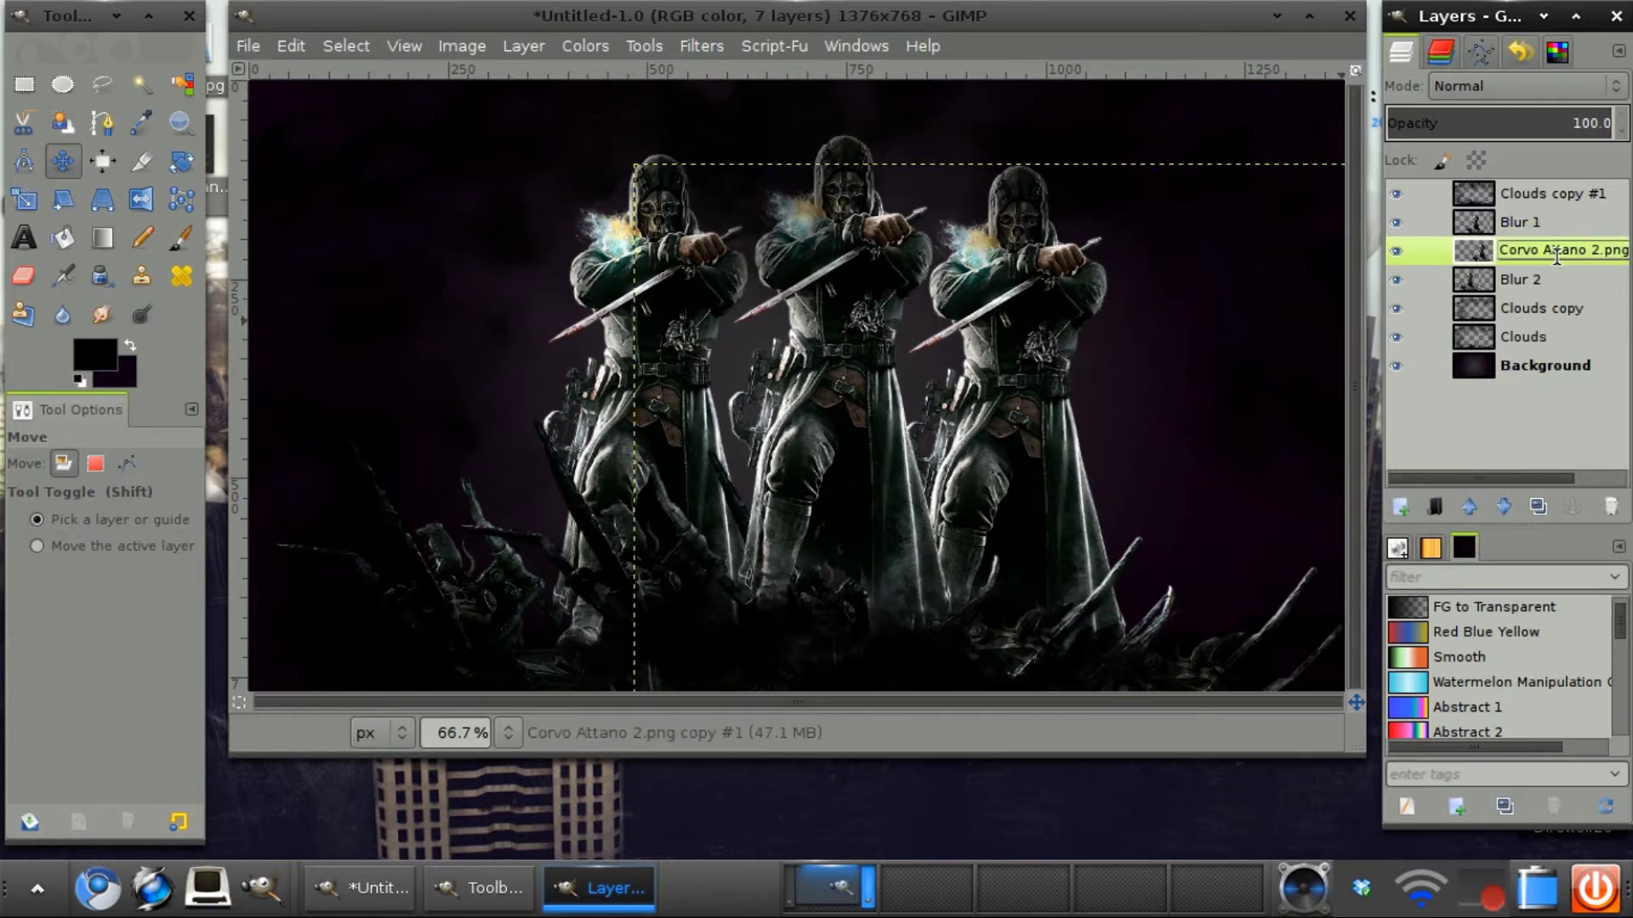
type("Blur 1")
key("Return")
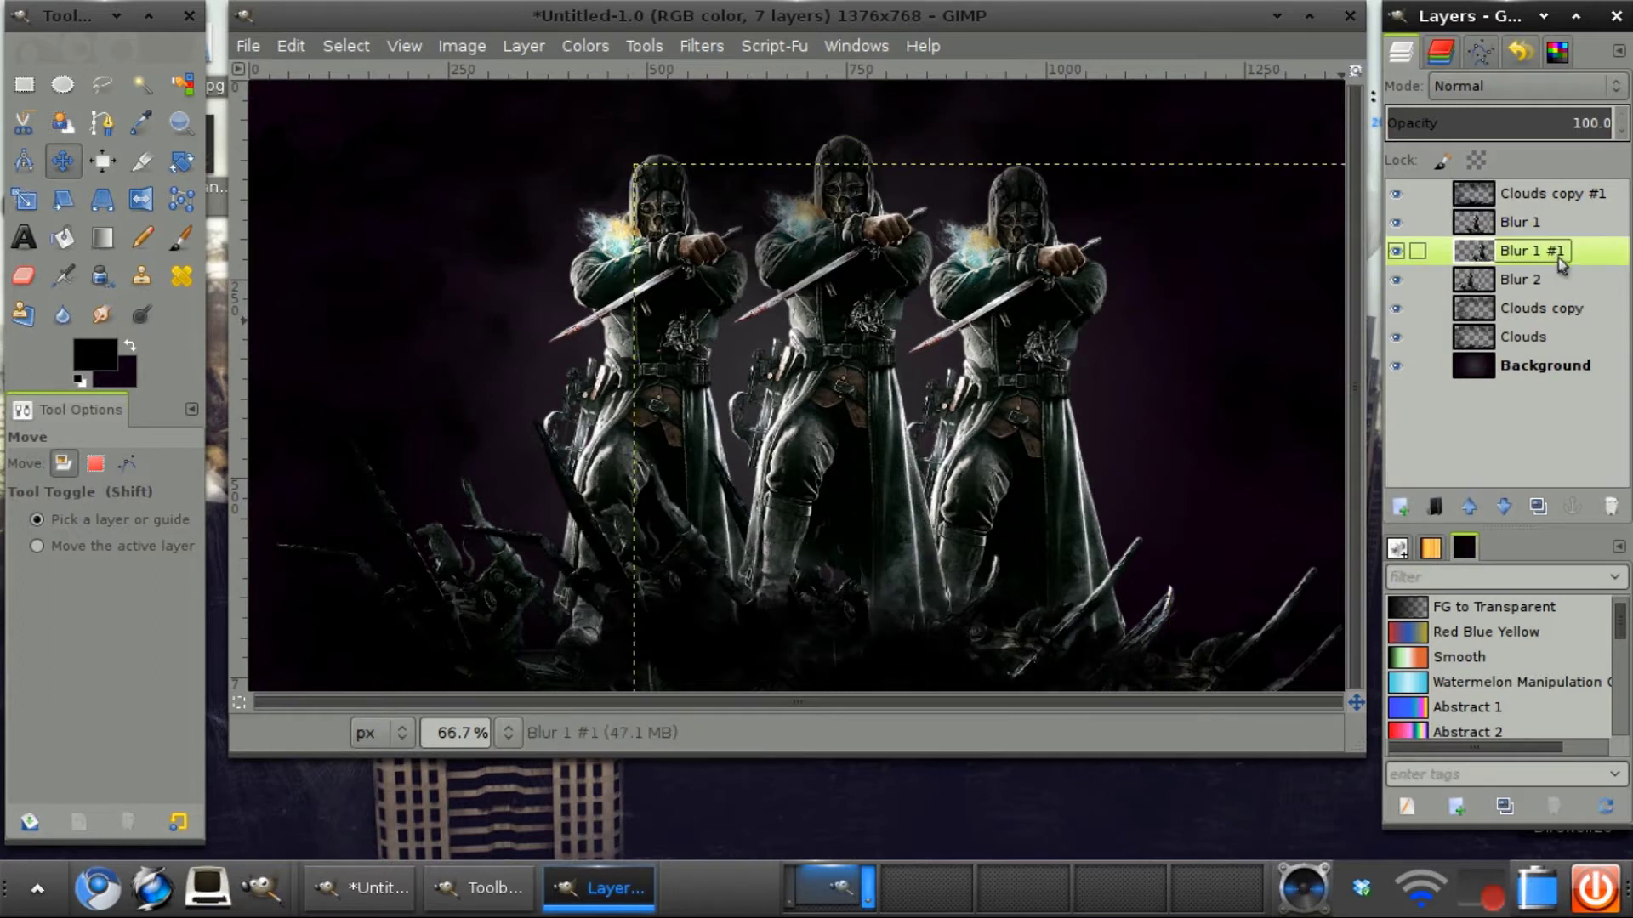
Step: Move Blur 1 #1 below Blur 2 and rename the top Blur 1 layer to Corvo
left_click(1504, 507)
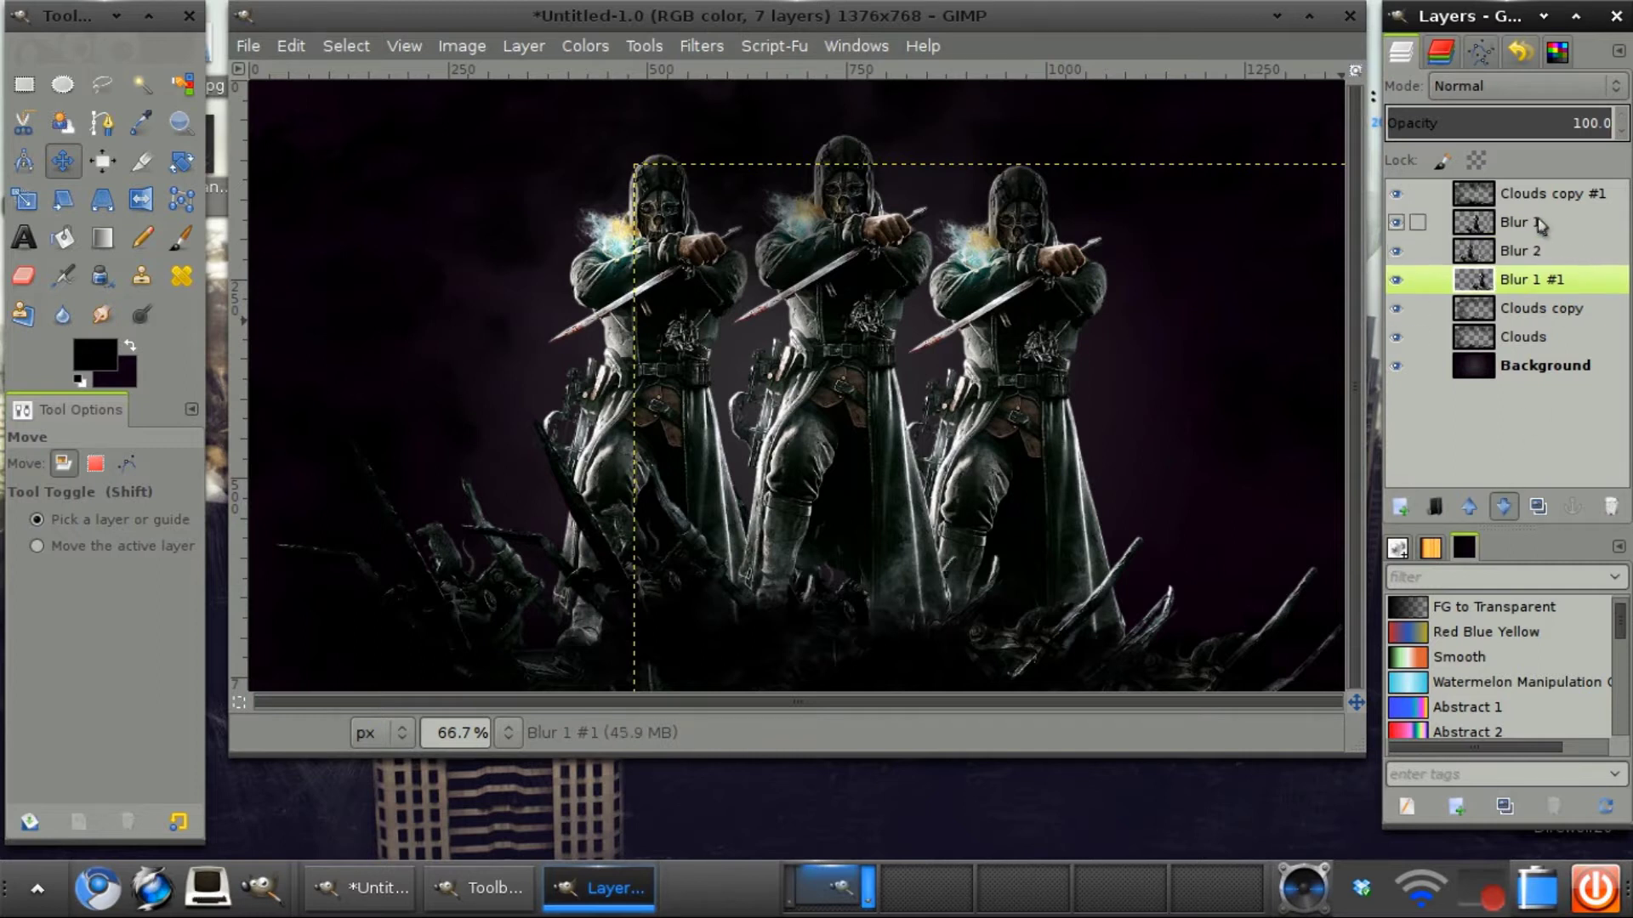
left_click(1530, 234)
left_click(1527, 234)
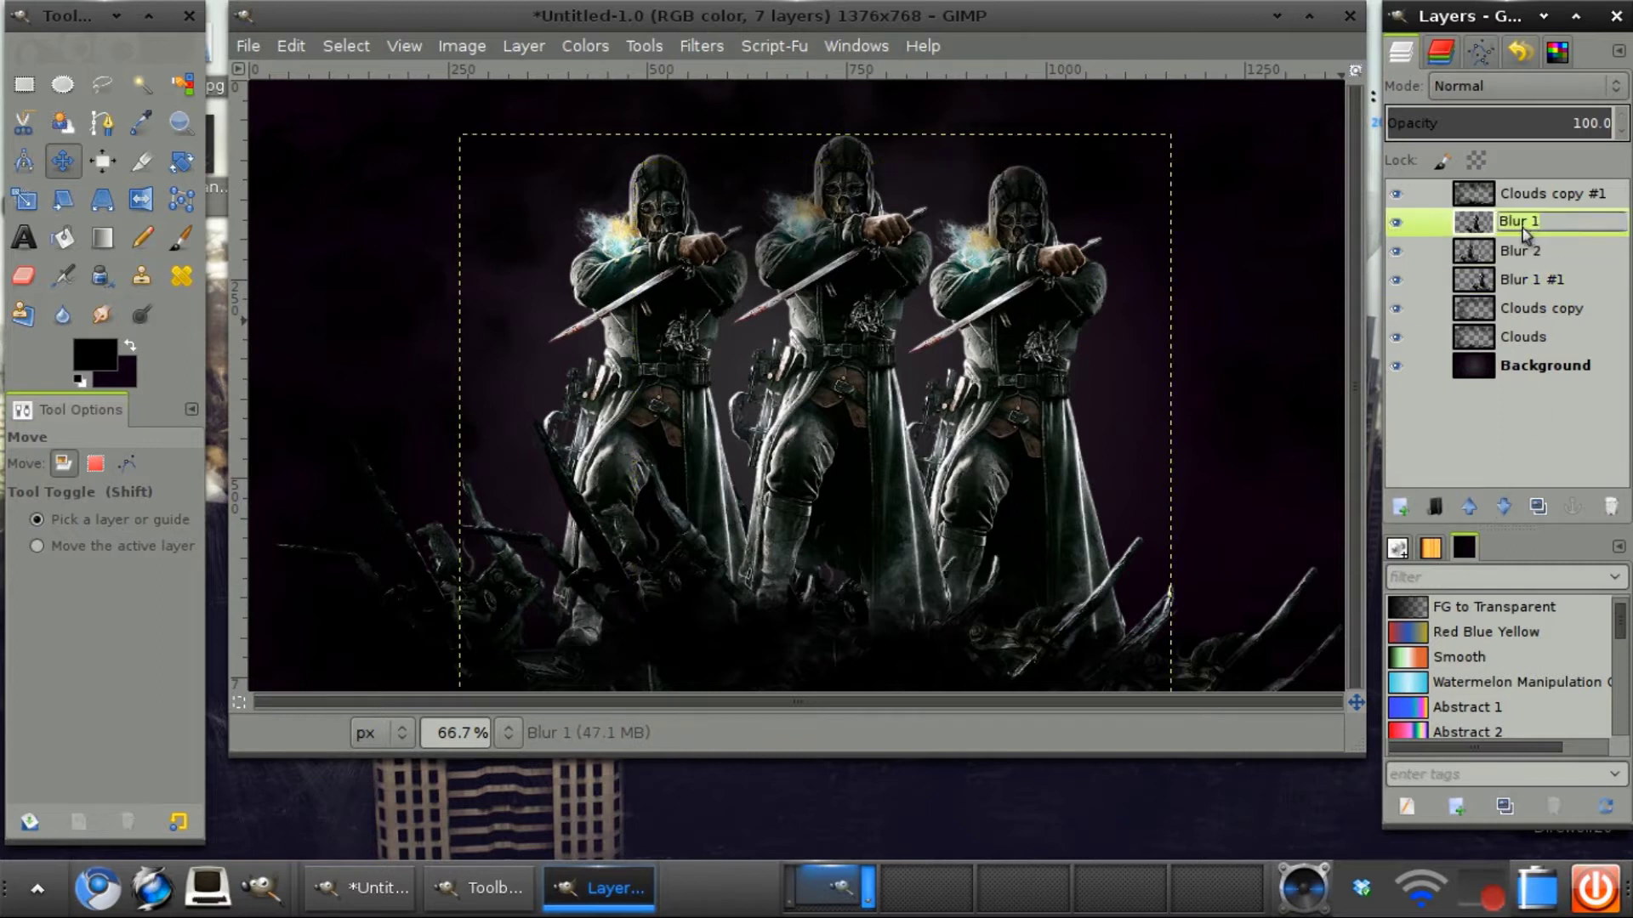
type("Corvo")
key("Return")
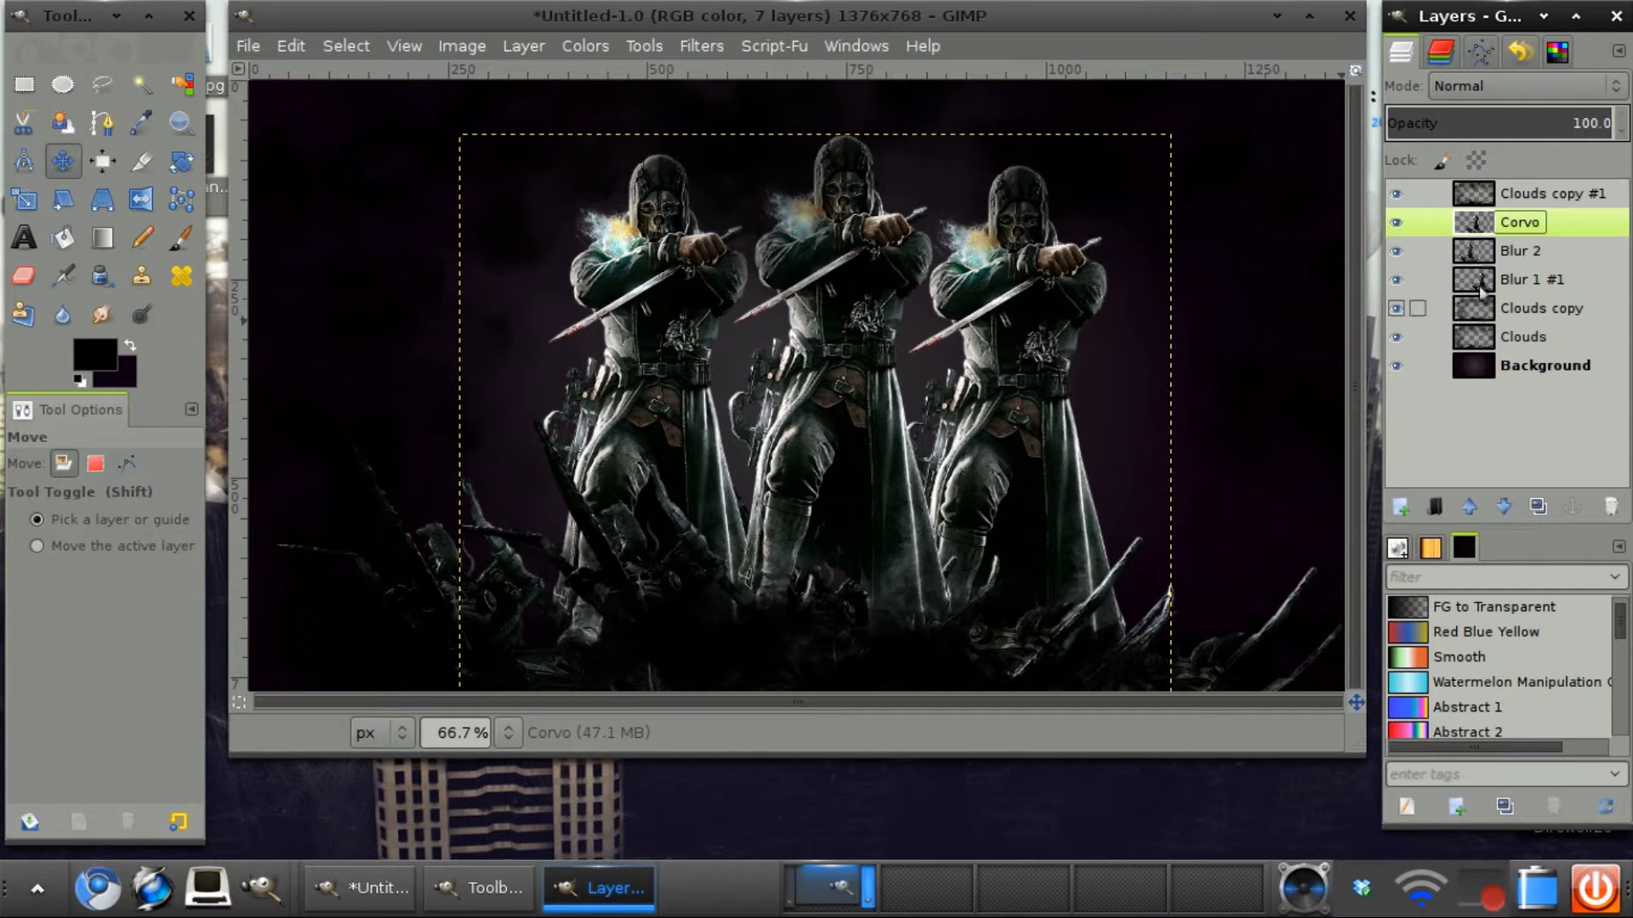
Step: Rename the Blur 1 #1 layer to 'Blur 1'
double_click(1518, 281)
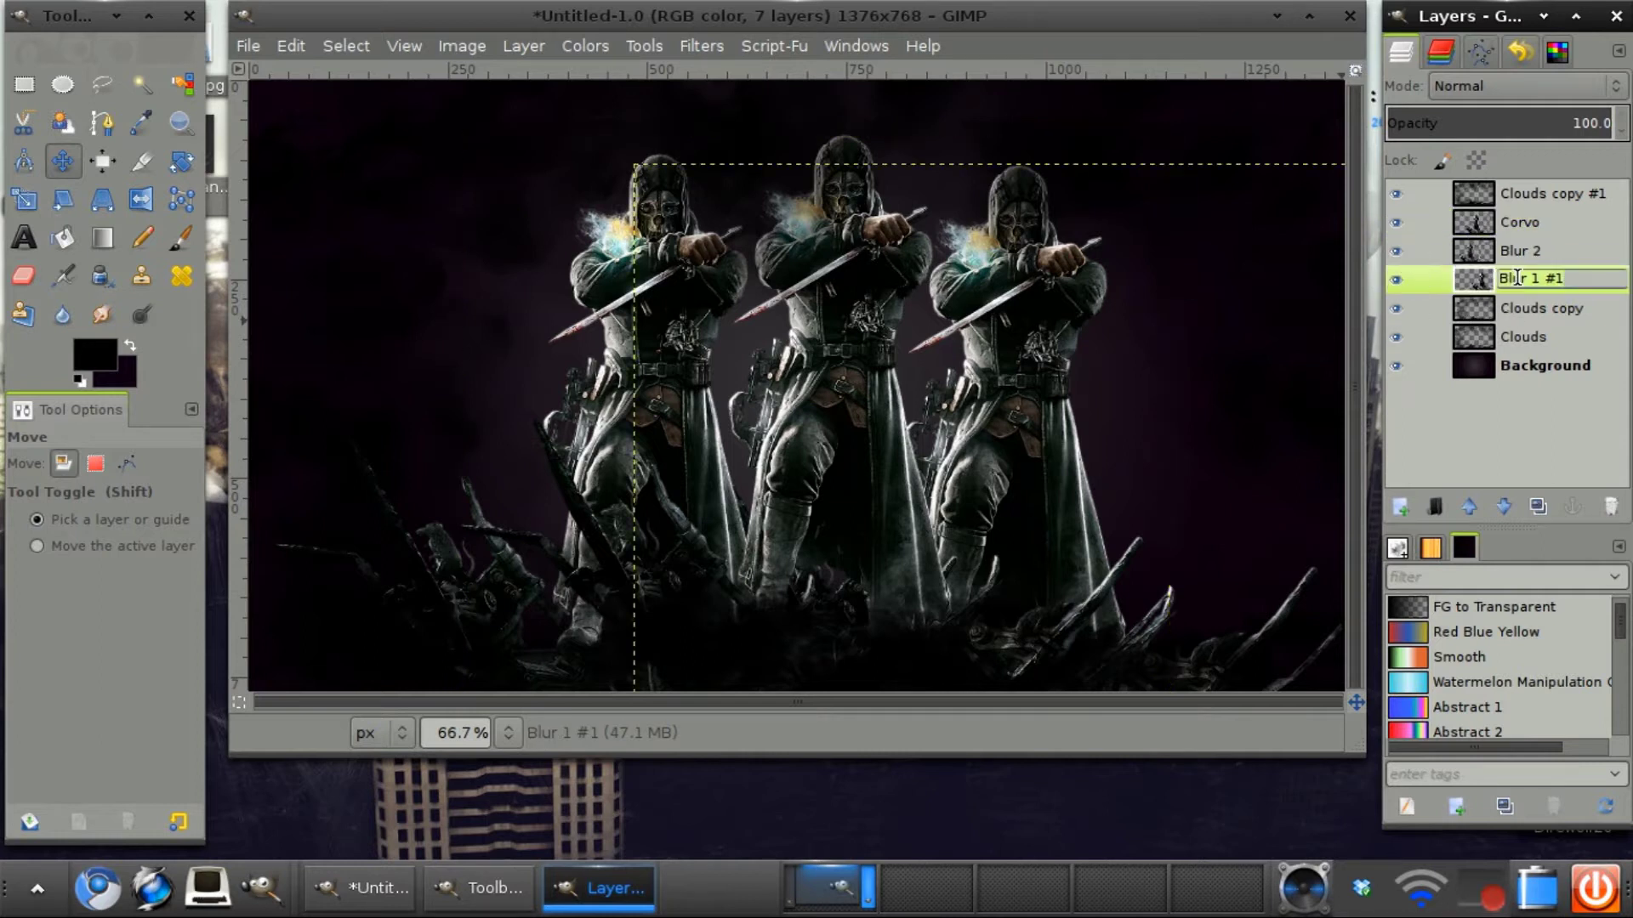
type("Blur 1")
key("Return")
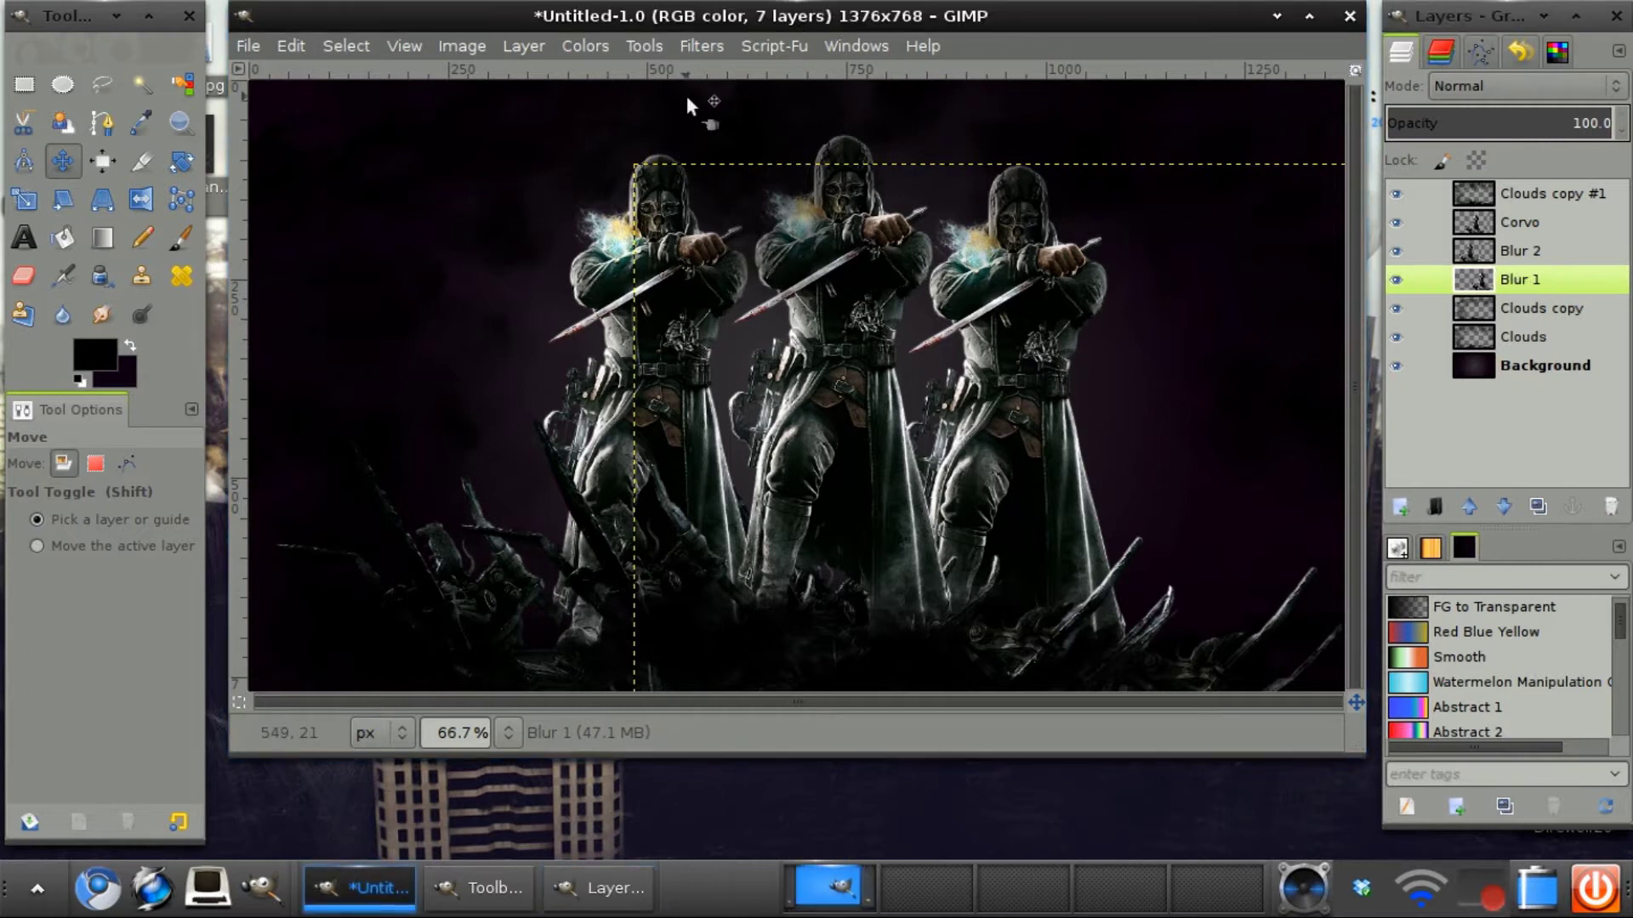
Step: Apply the Shift distortion to the Blur 1 layer
left_click(695, 48)
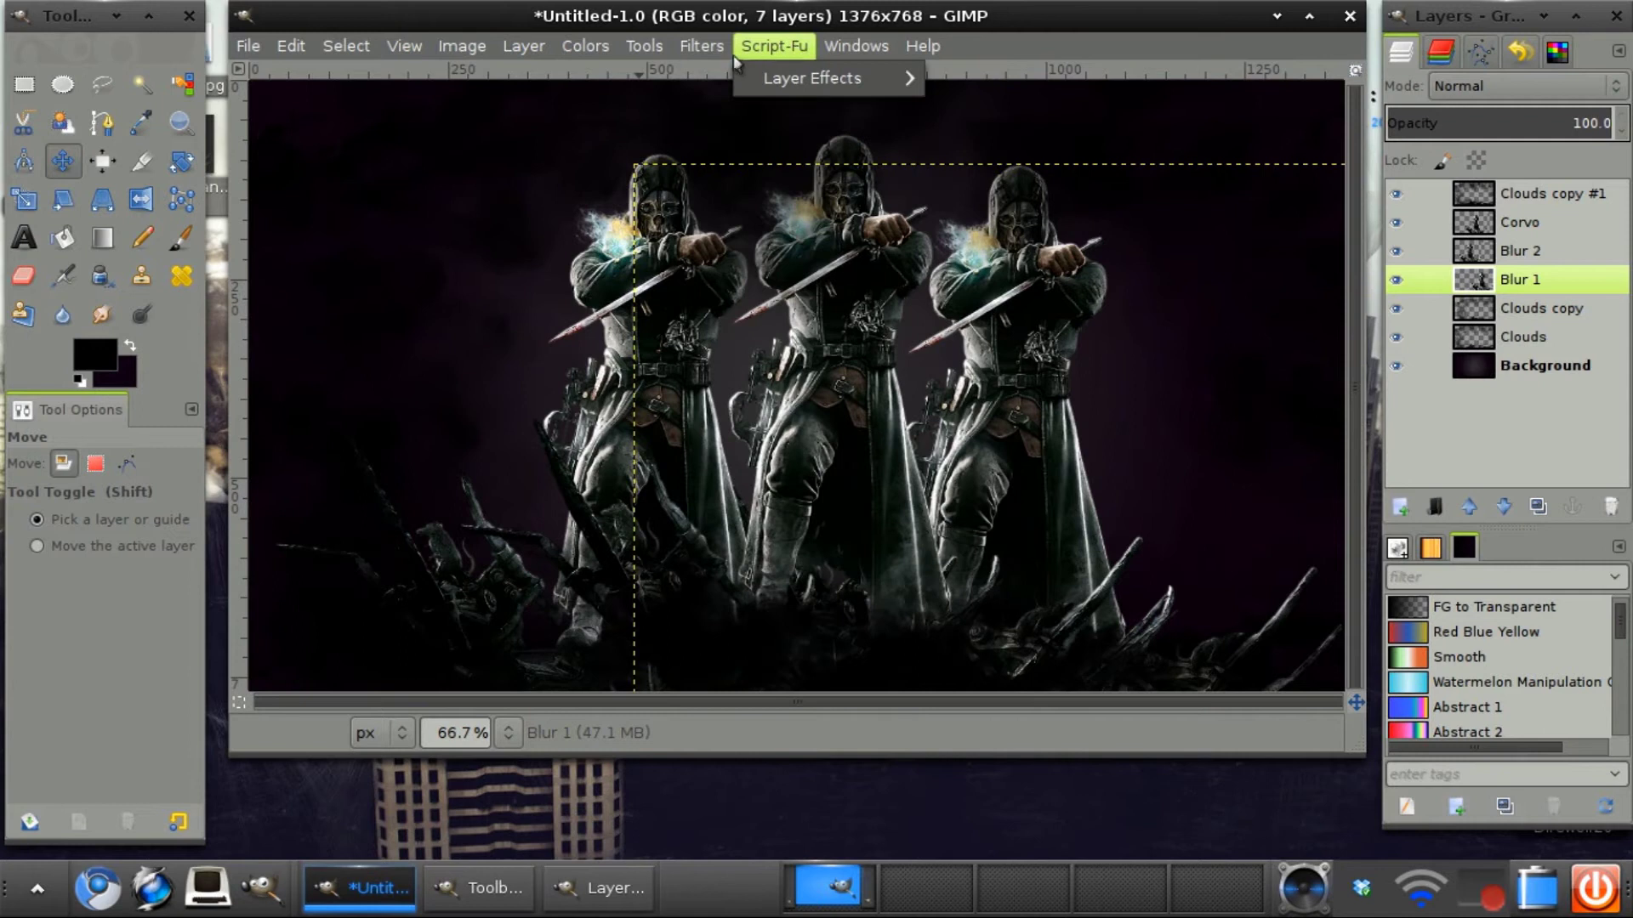
mouse_move(776, 264)
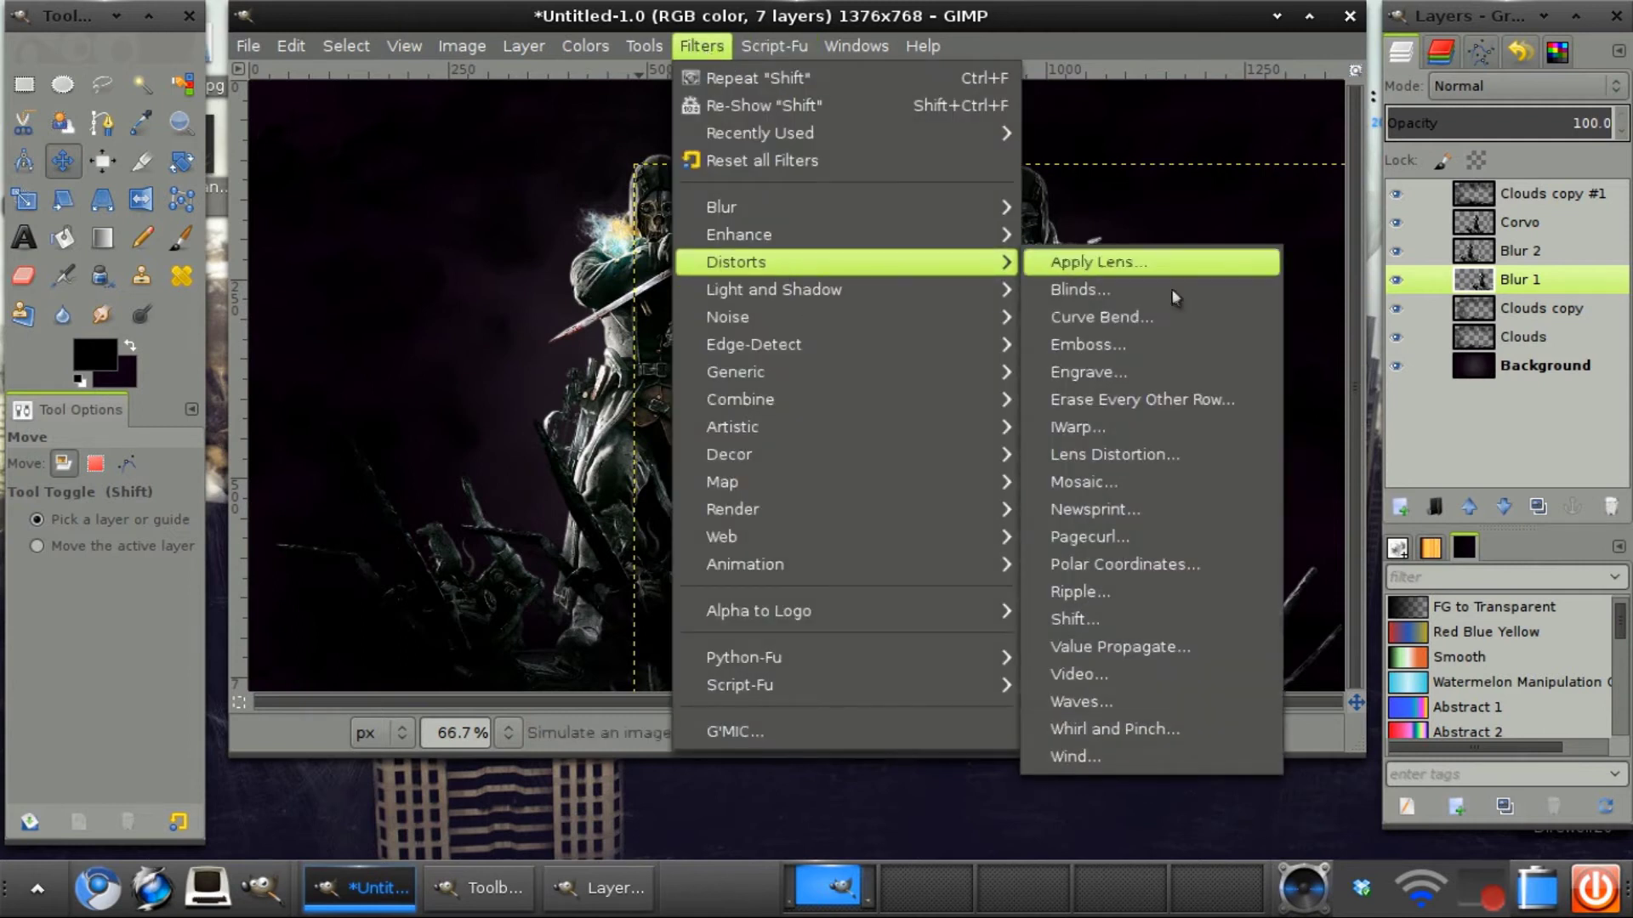
left_click(1090, 619)
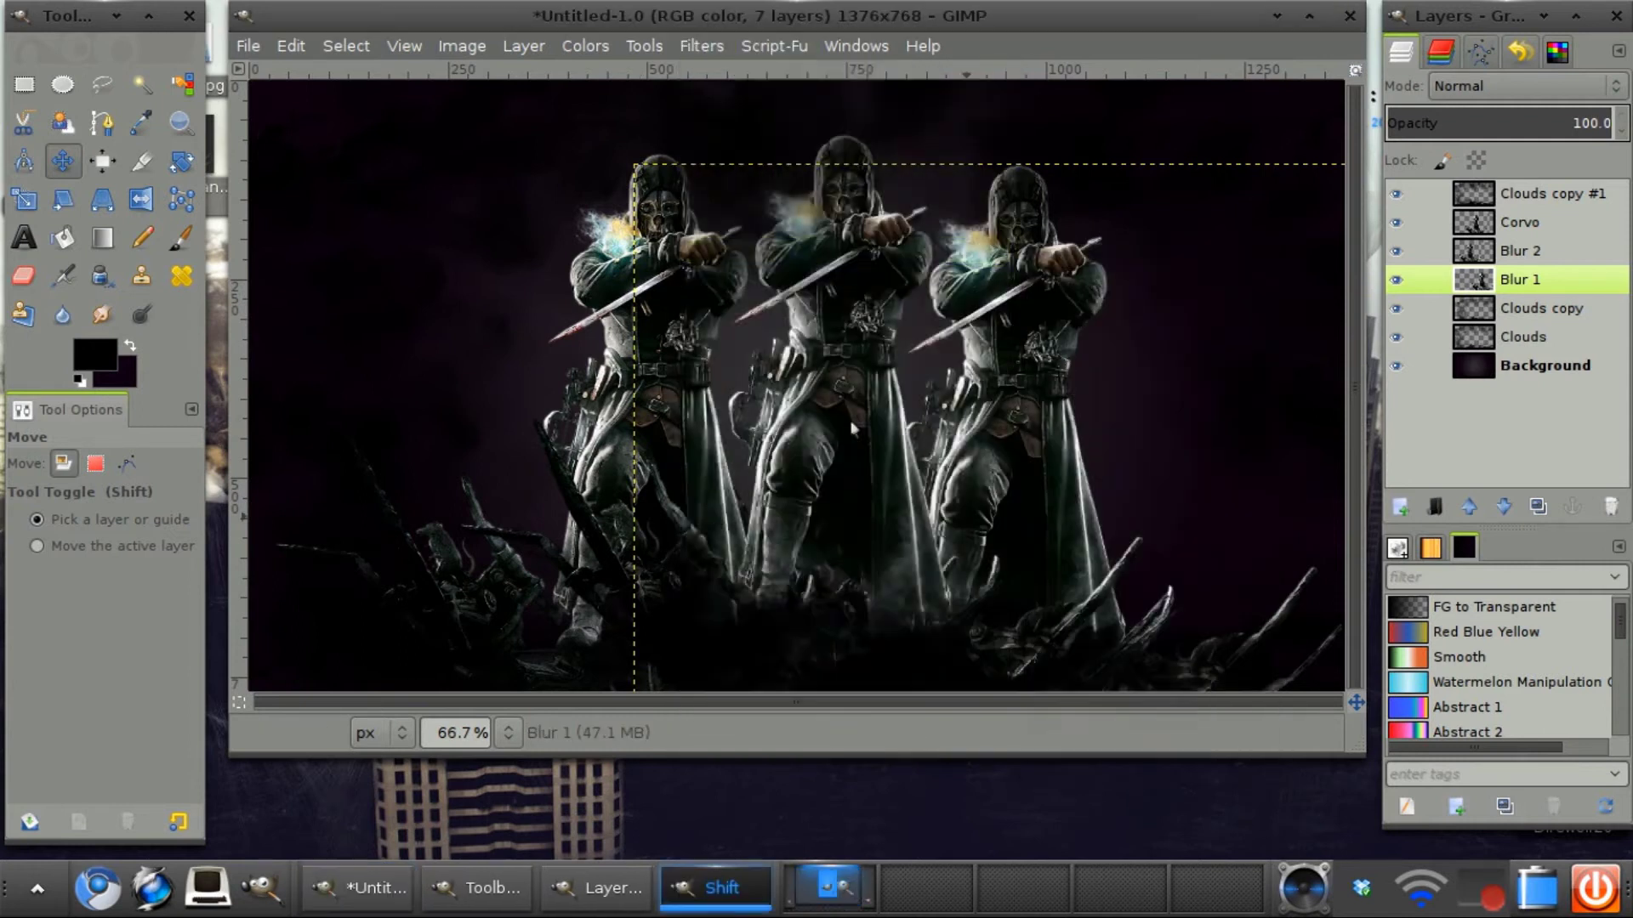
left_click(900, 609)
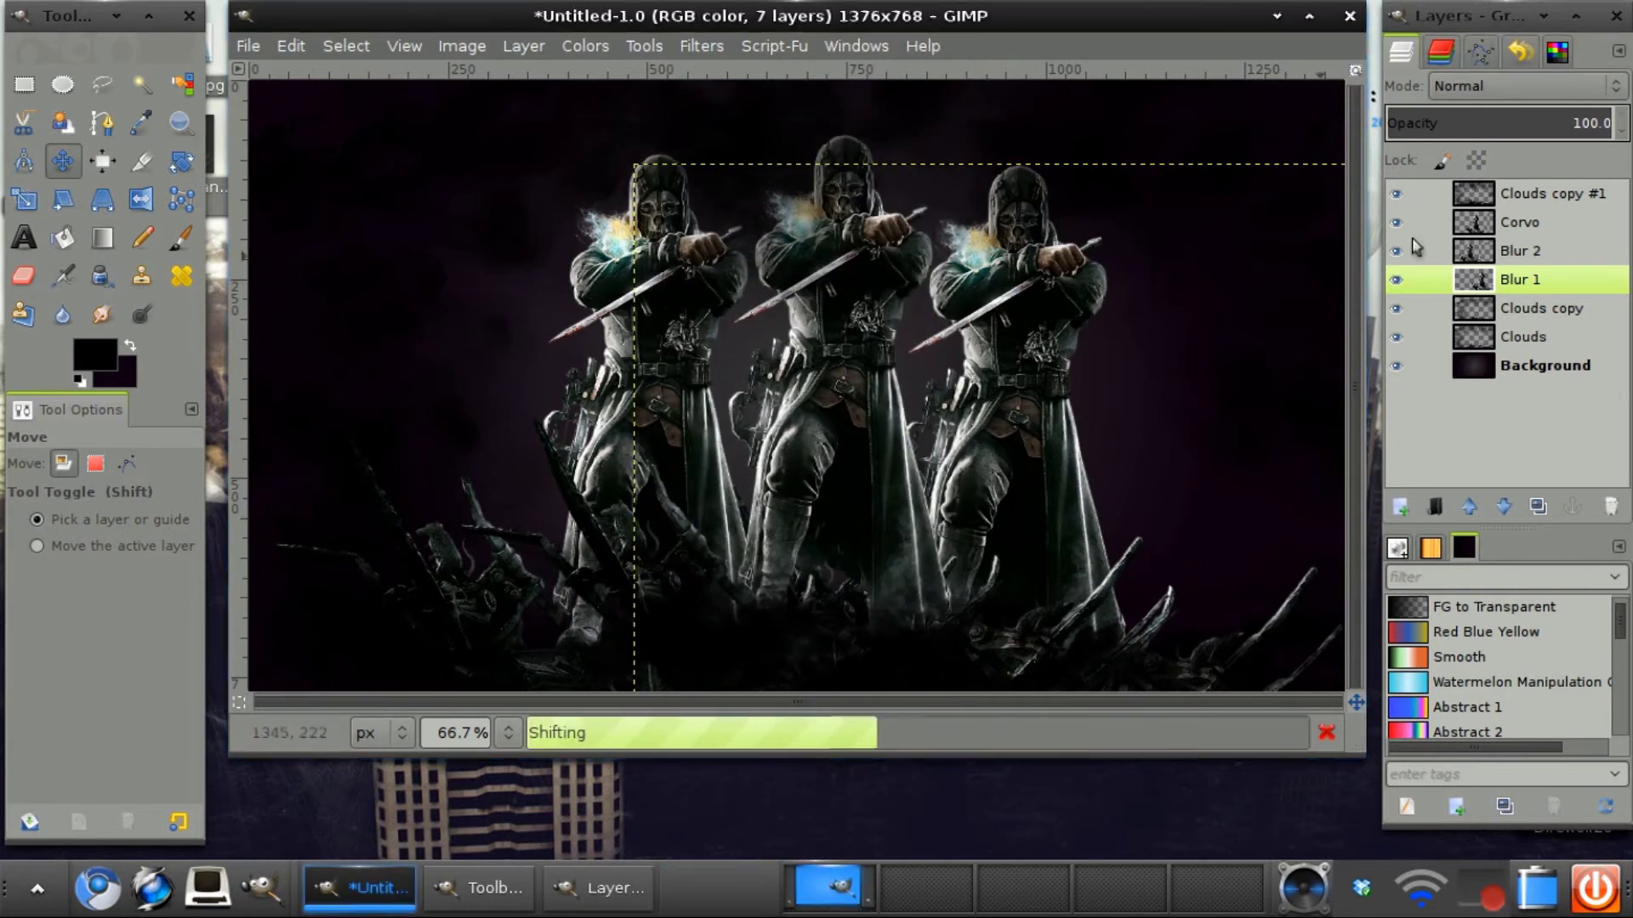
Step: Repeat the Shift distortion twice on the Blur 2 layer
left_click(1522, 253)
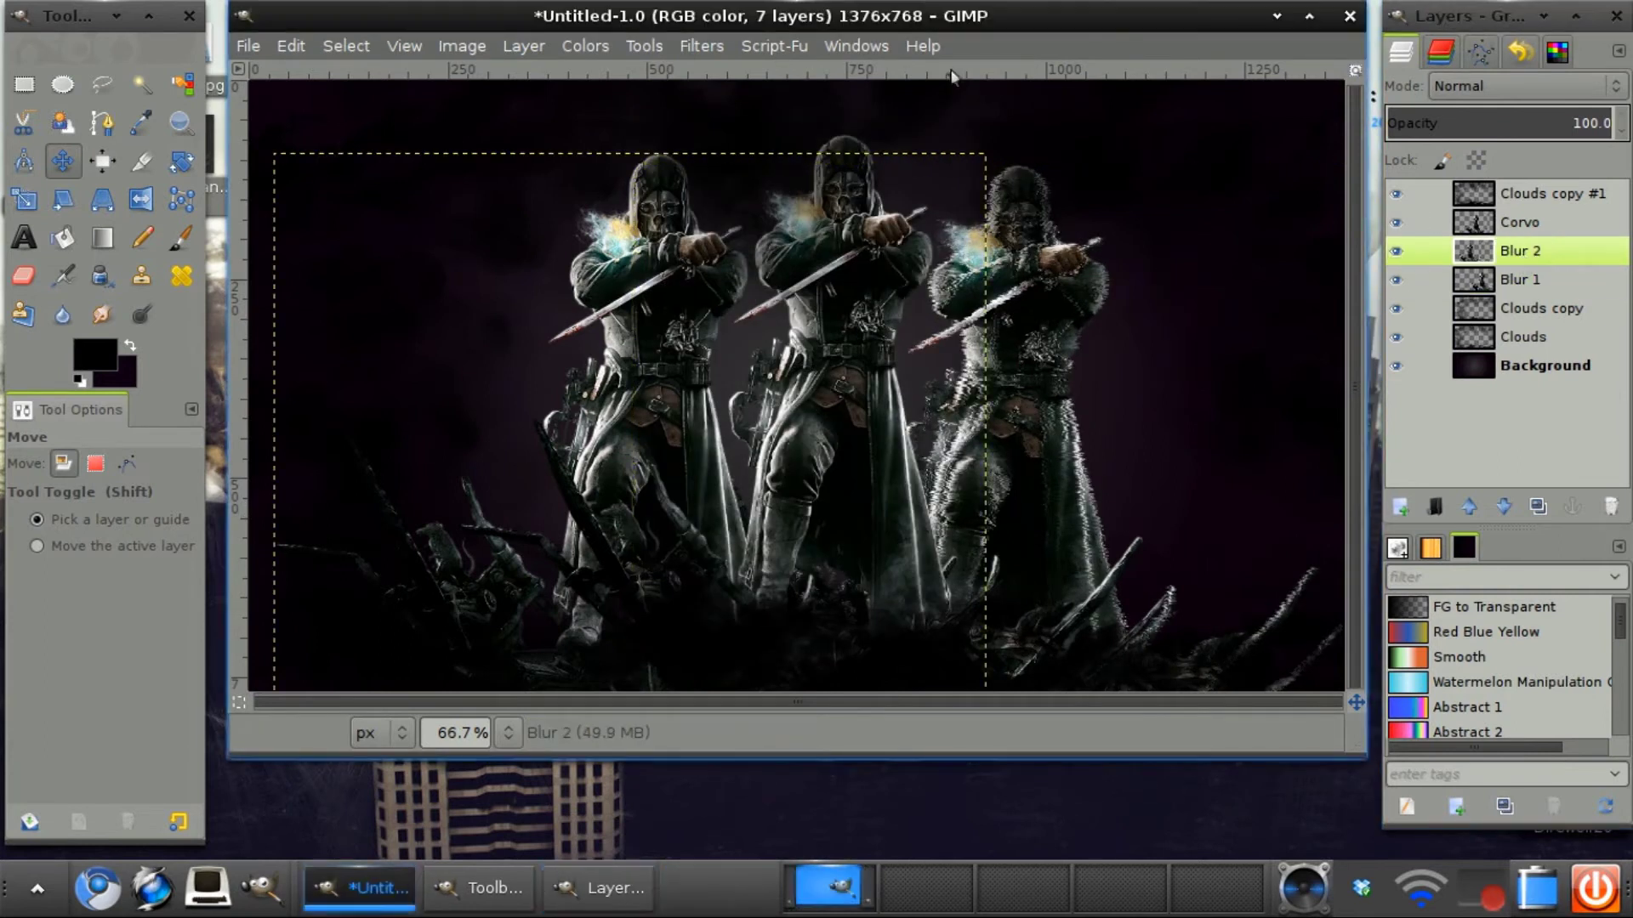
left_click(701, 46)
left_click(729, 72)
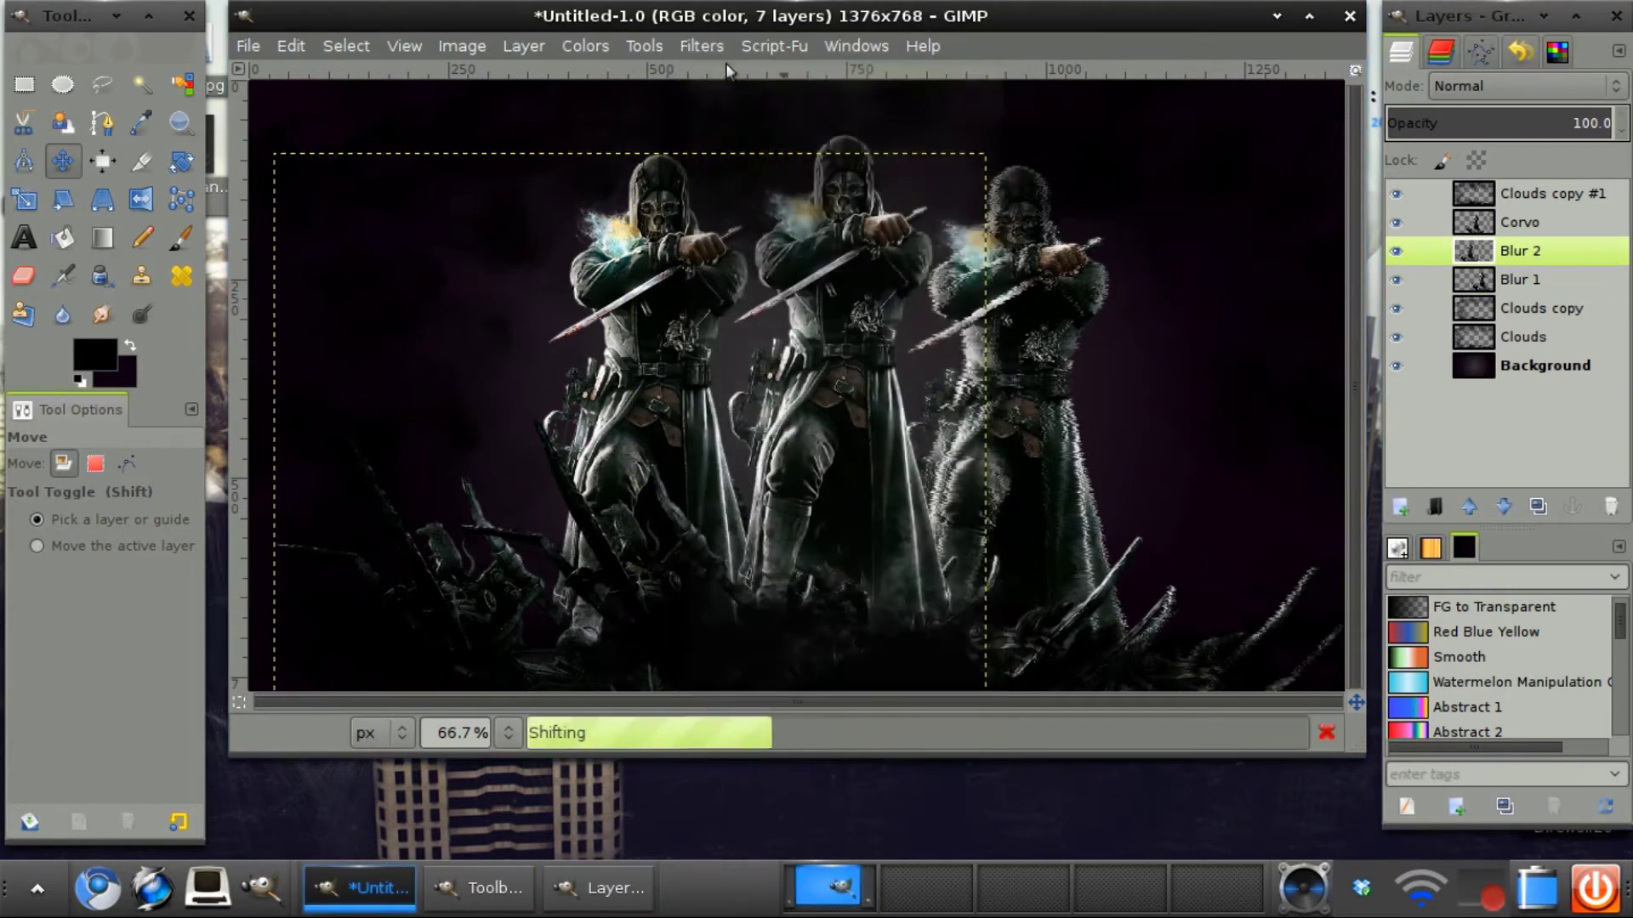
Step: Try Overlay blend mode on Blur 2 and Blur 1, reverting Blur 1 to Normal
left_click(1464, 88)
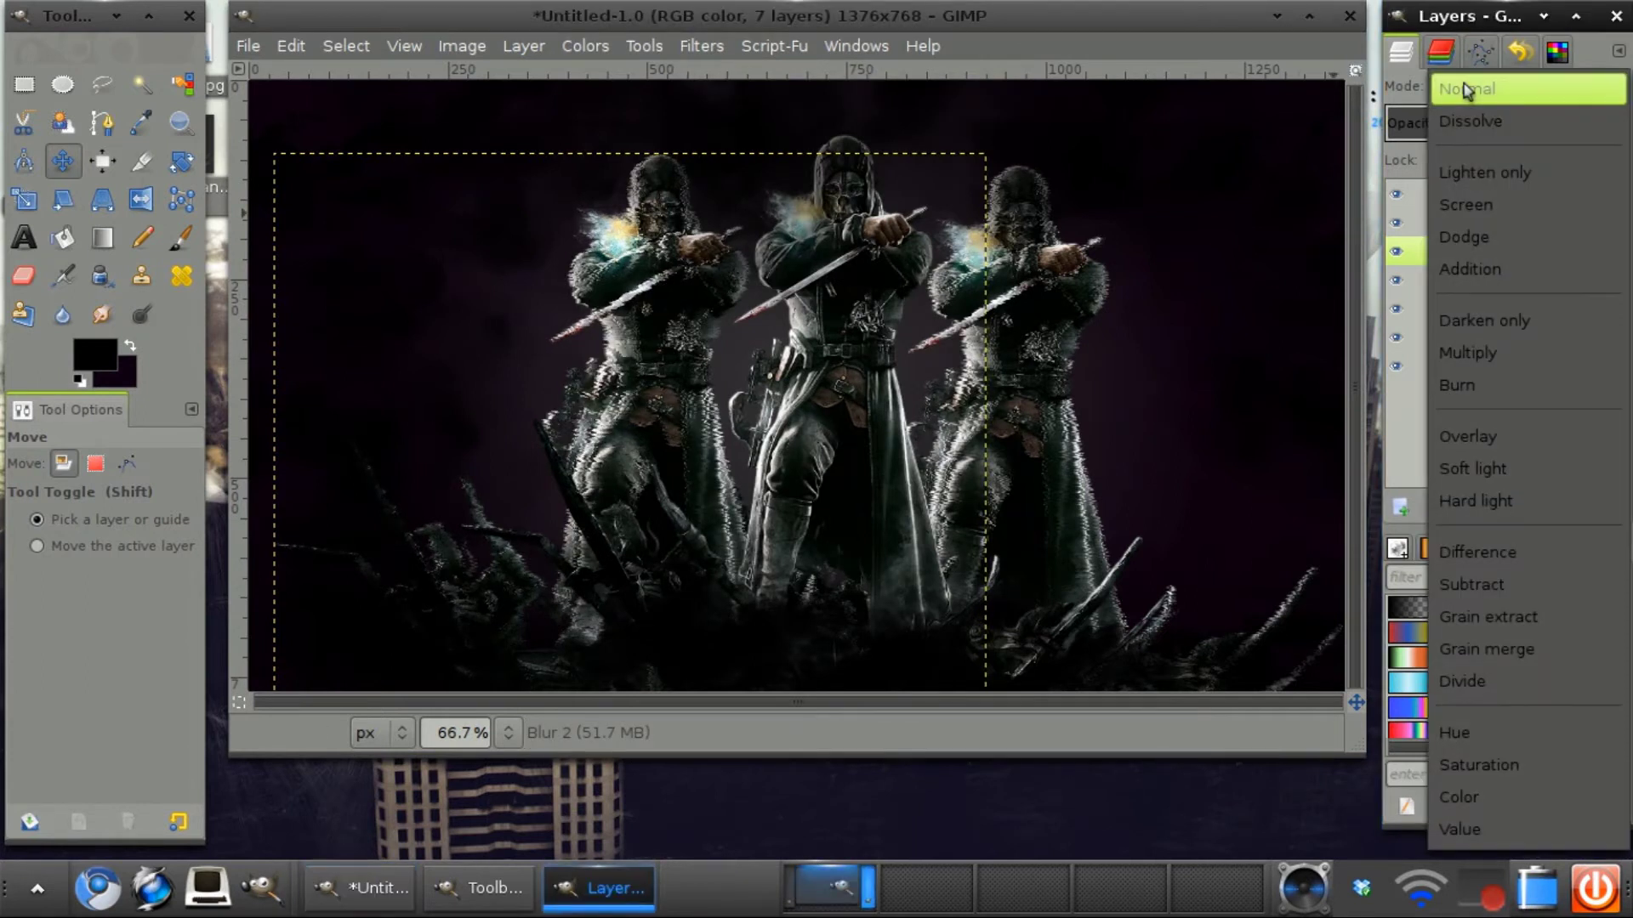
left_click(1459, 423)
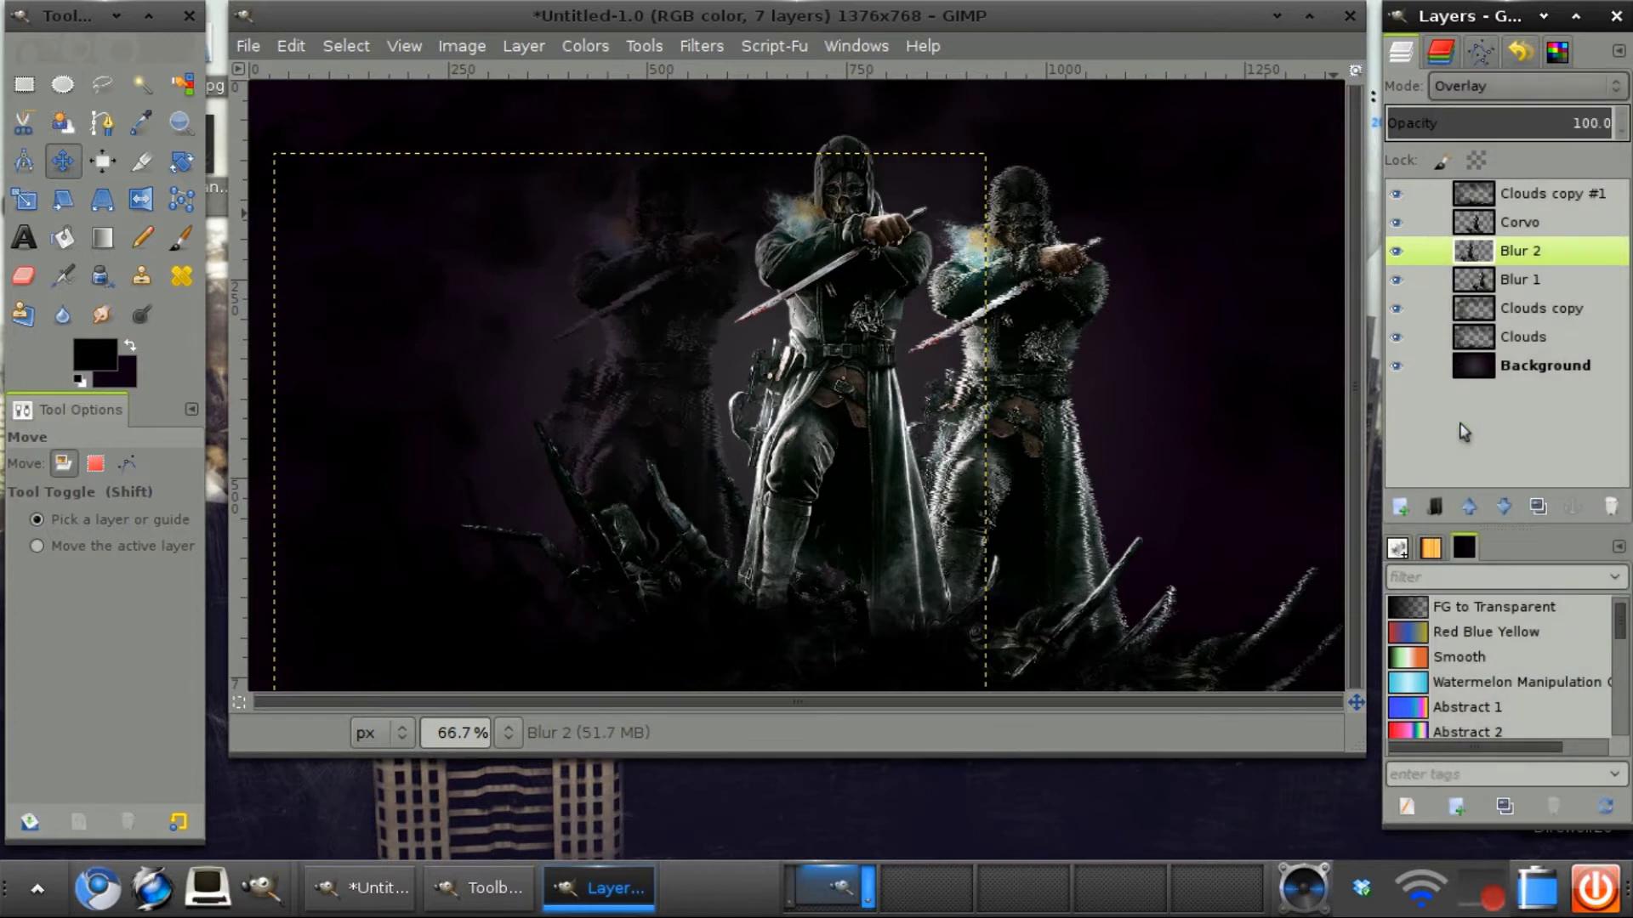
left_click(1519, 281)
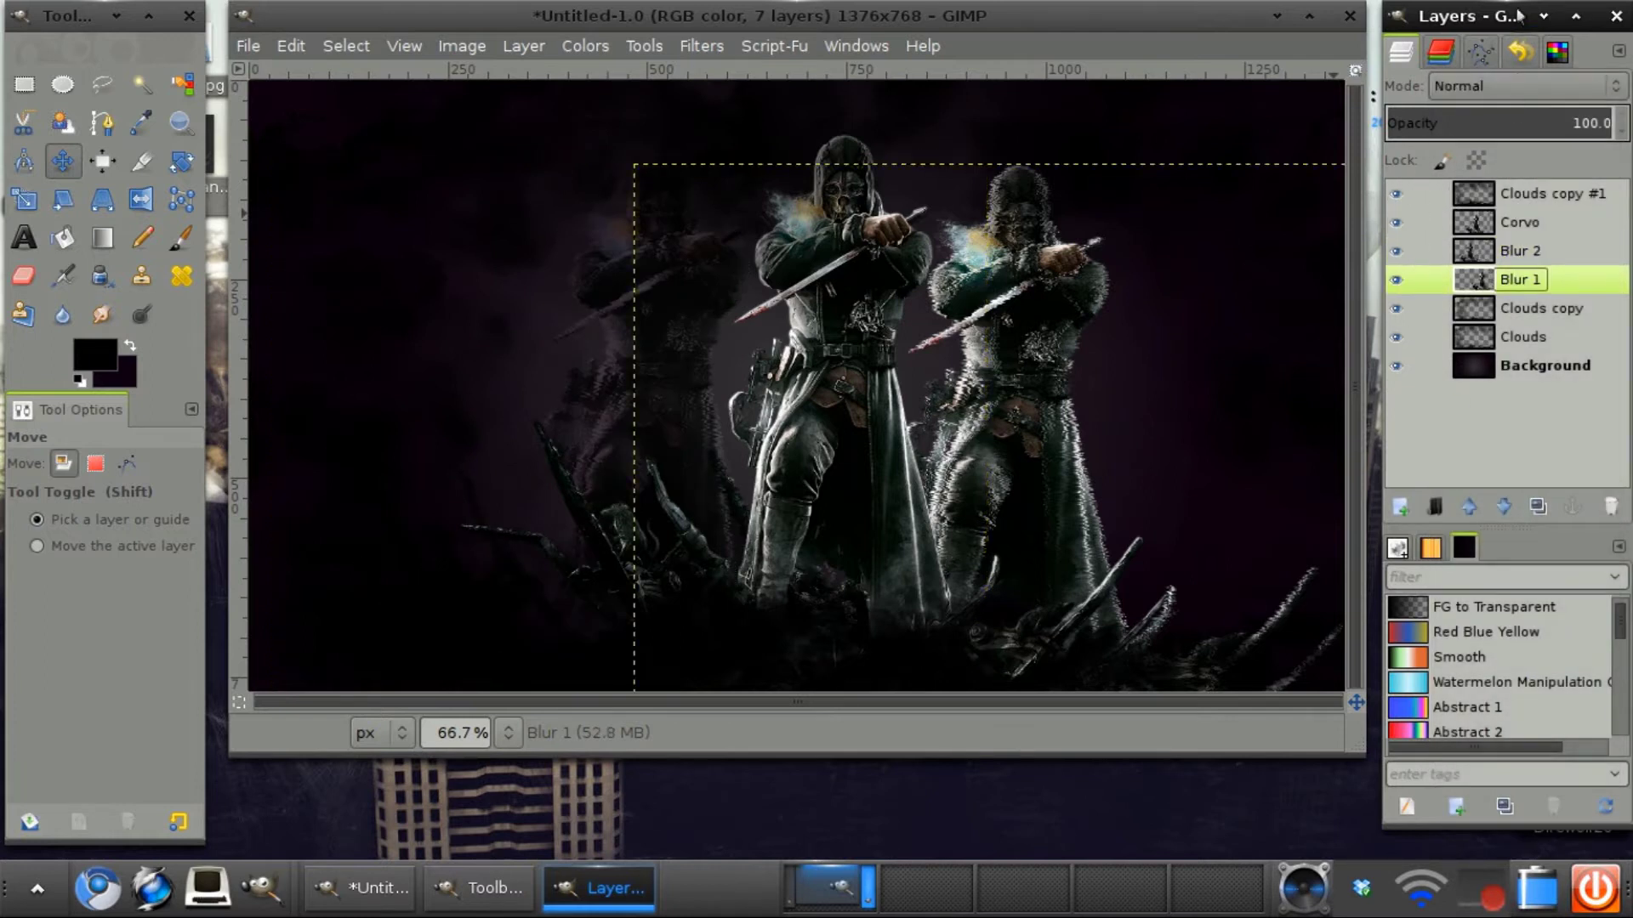
left_click(1488, 86)
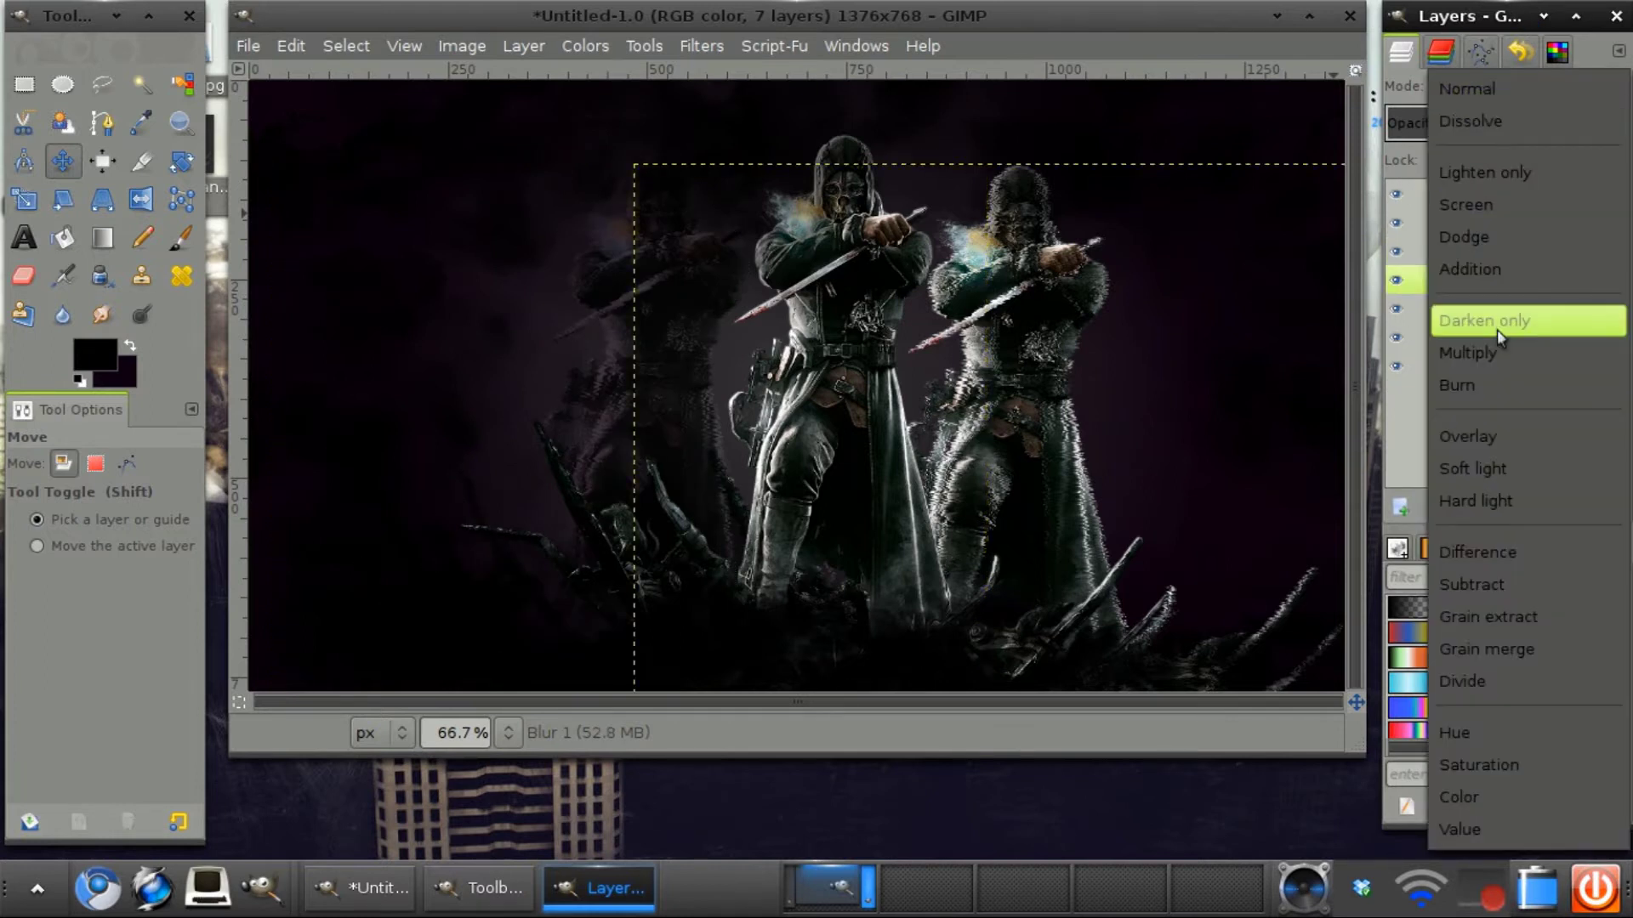
left_click(1466, 435)
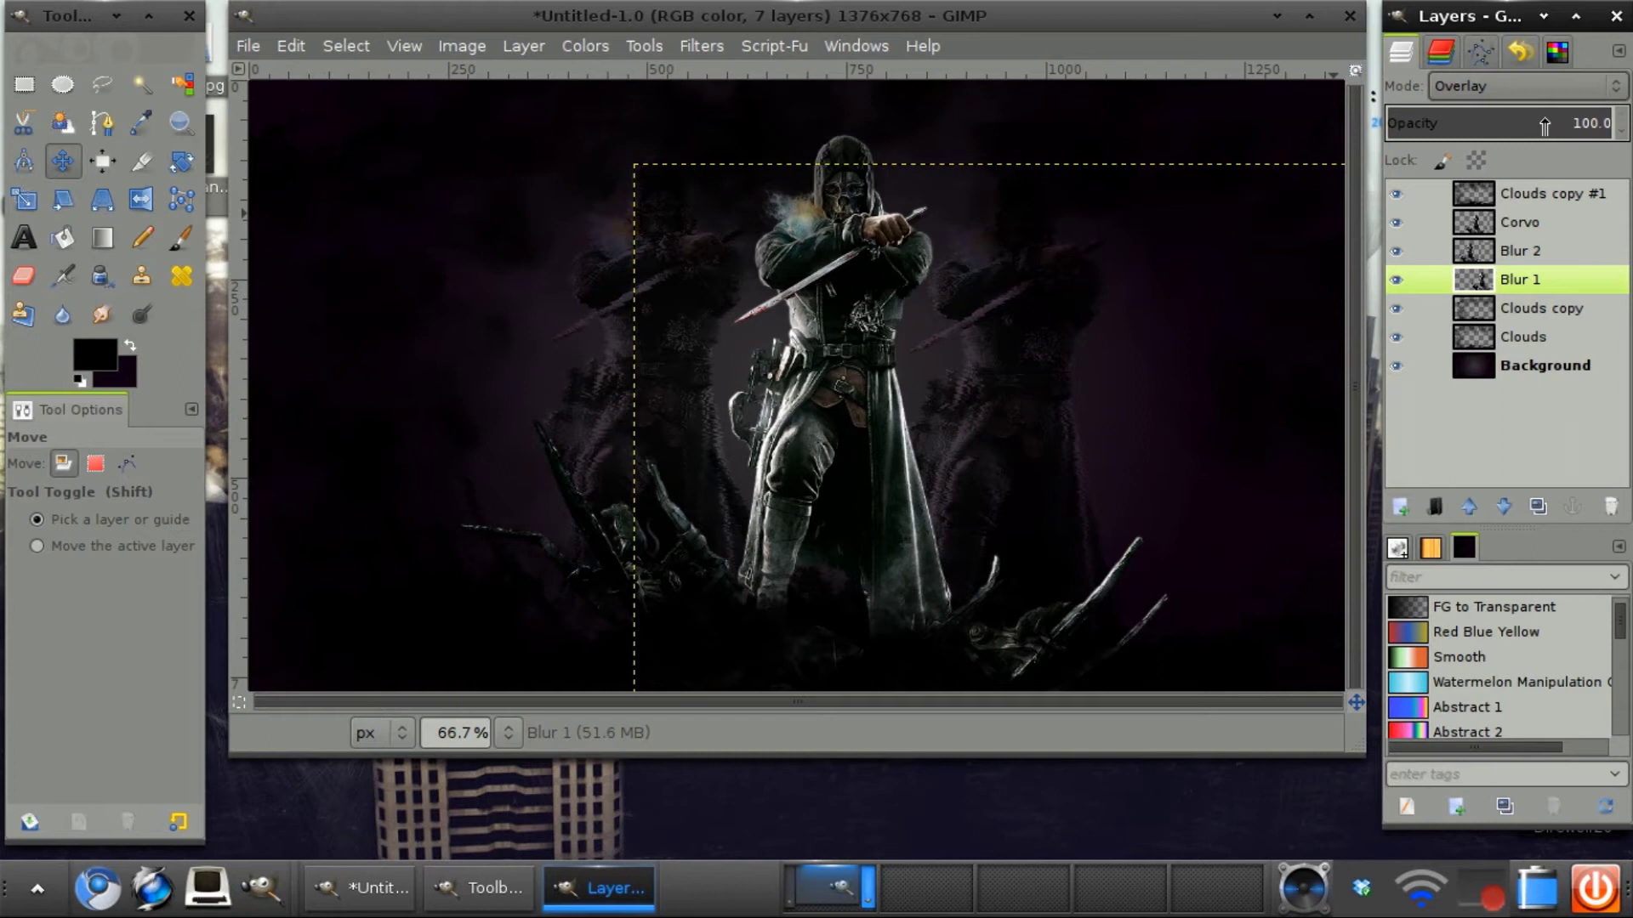
key("ctrl+z")
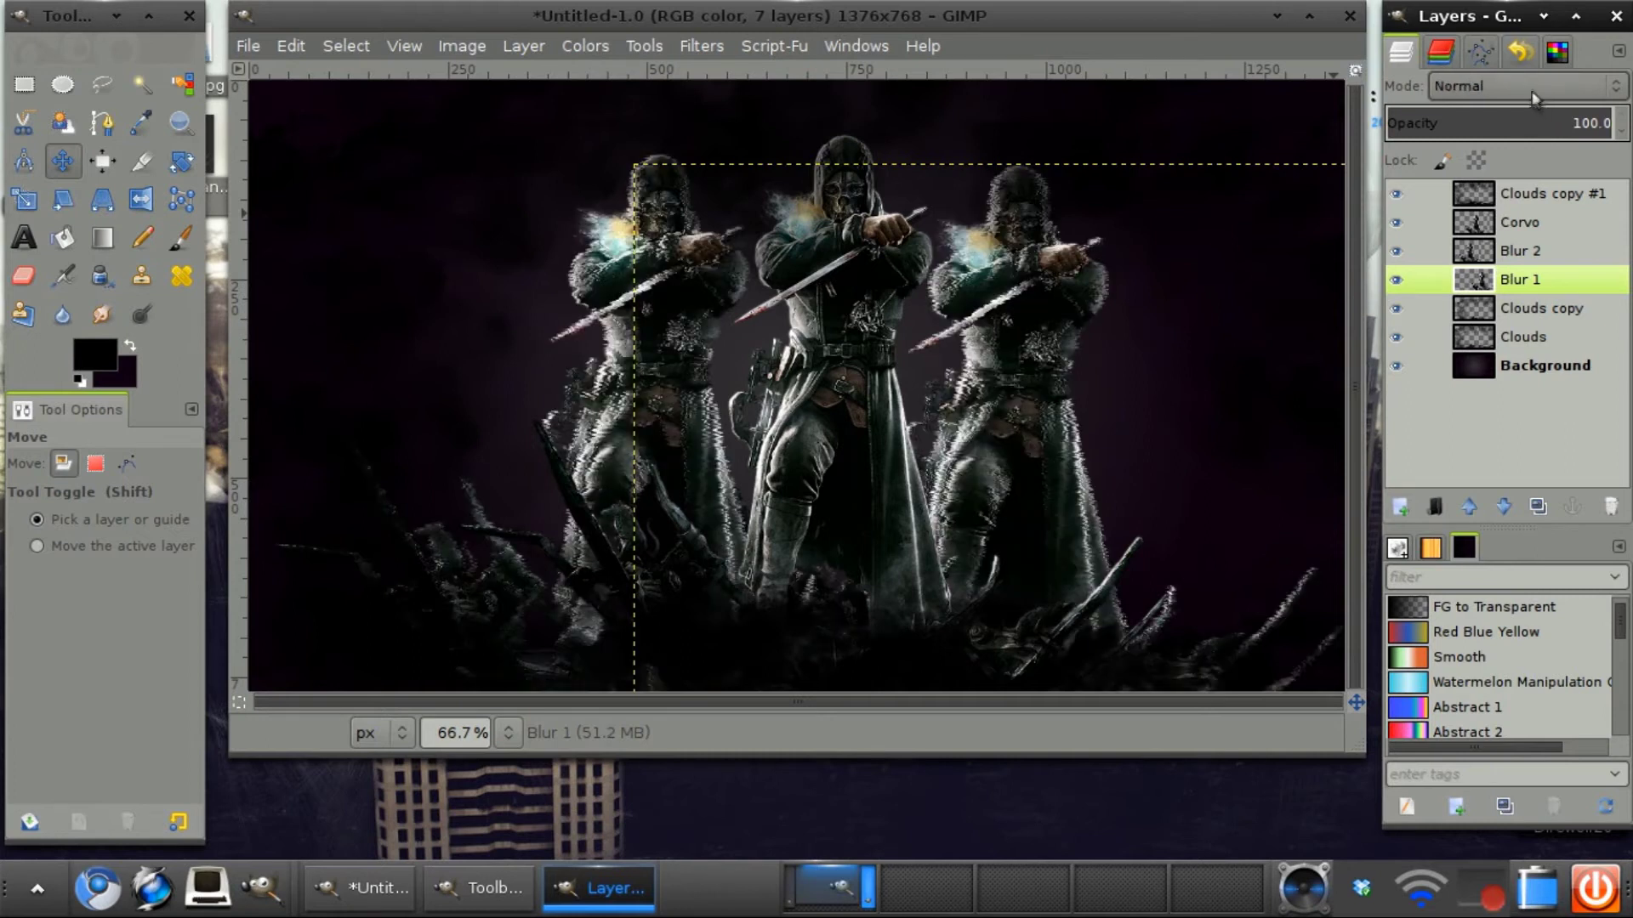
Step: Lower the opacity of Blur 1 and Blur 2 to about 20
left_click_drag(1501, 122, 1431, 120)
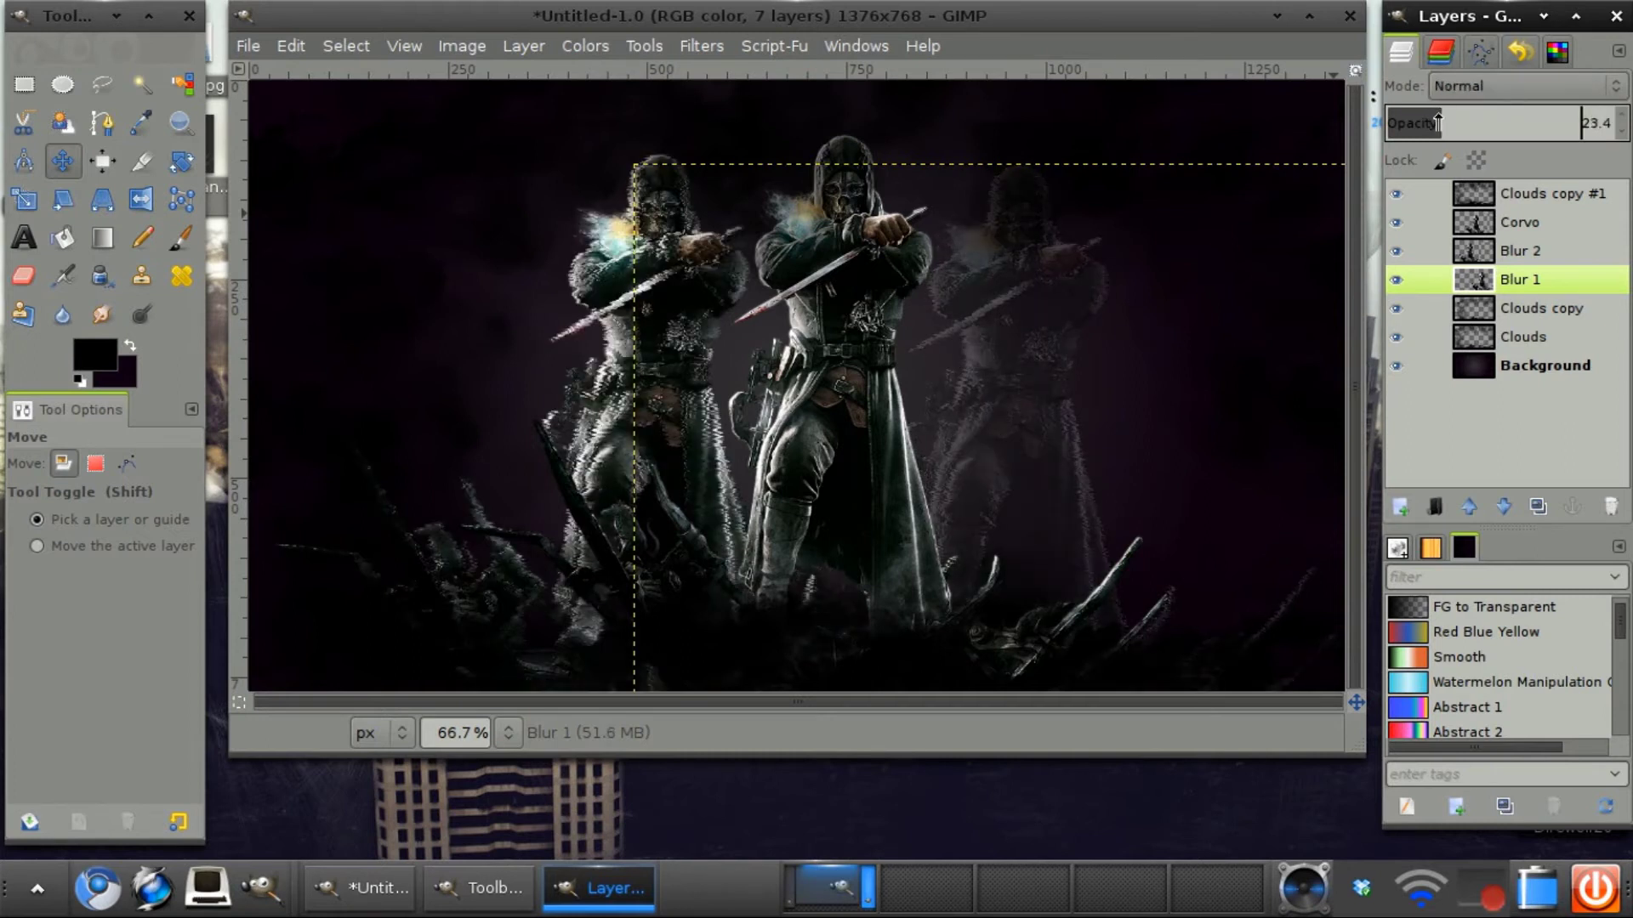
left_click(1520, 250)
left_click(1425, 126)
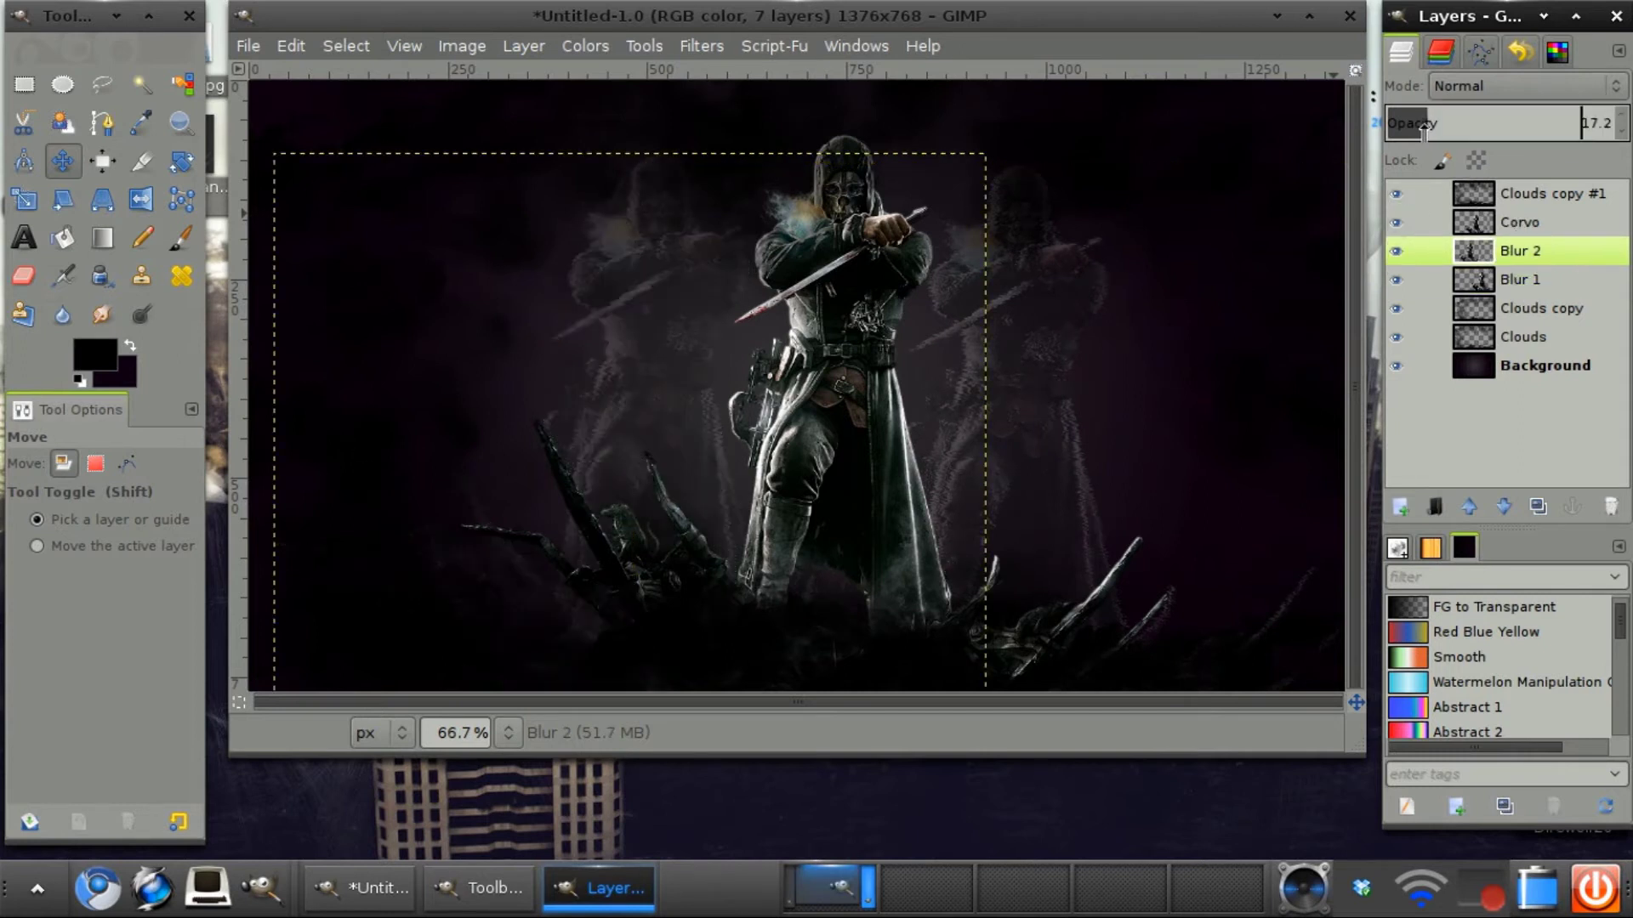
left_click_drag(1424, 127, 1430, 129)
Step: Erase lower-left haze from Blur 2 with a hard eraser at size 206.40, then select Blur 1
left_click(24, 276)
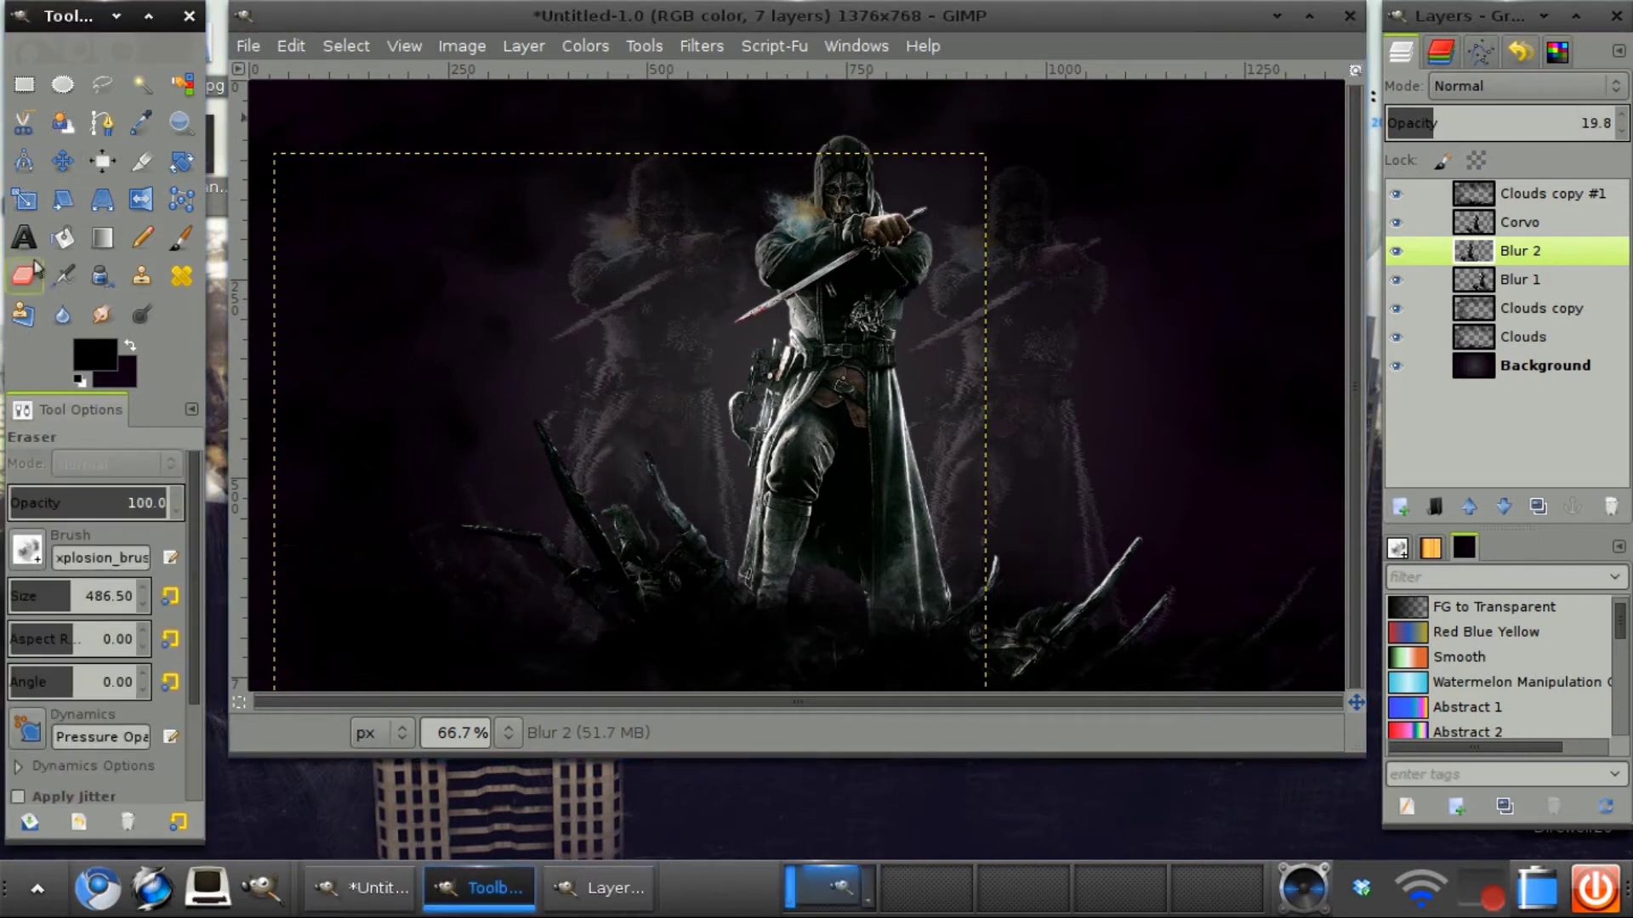
left_click(28, 550)
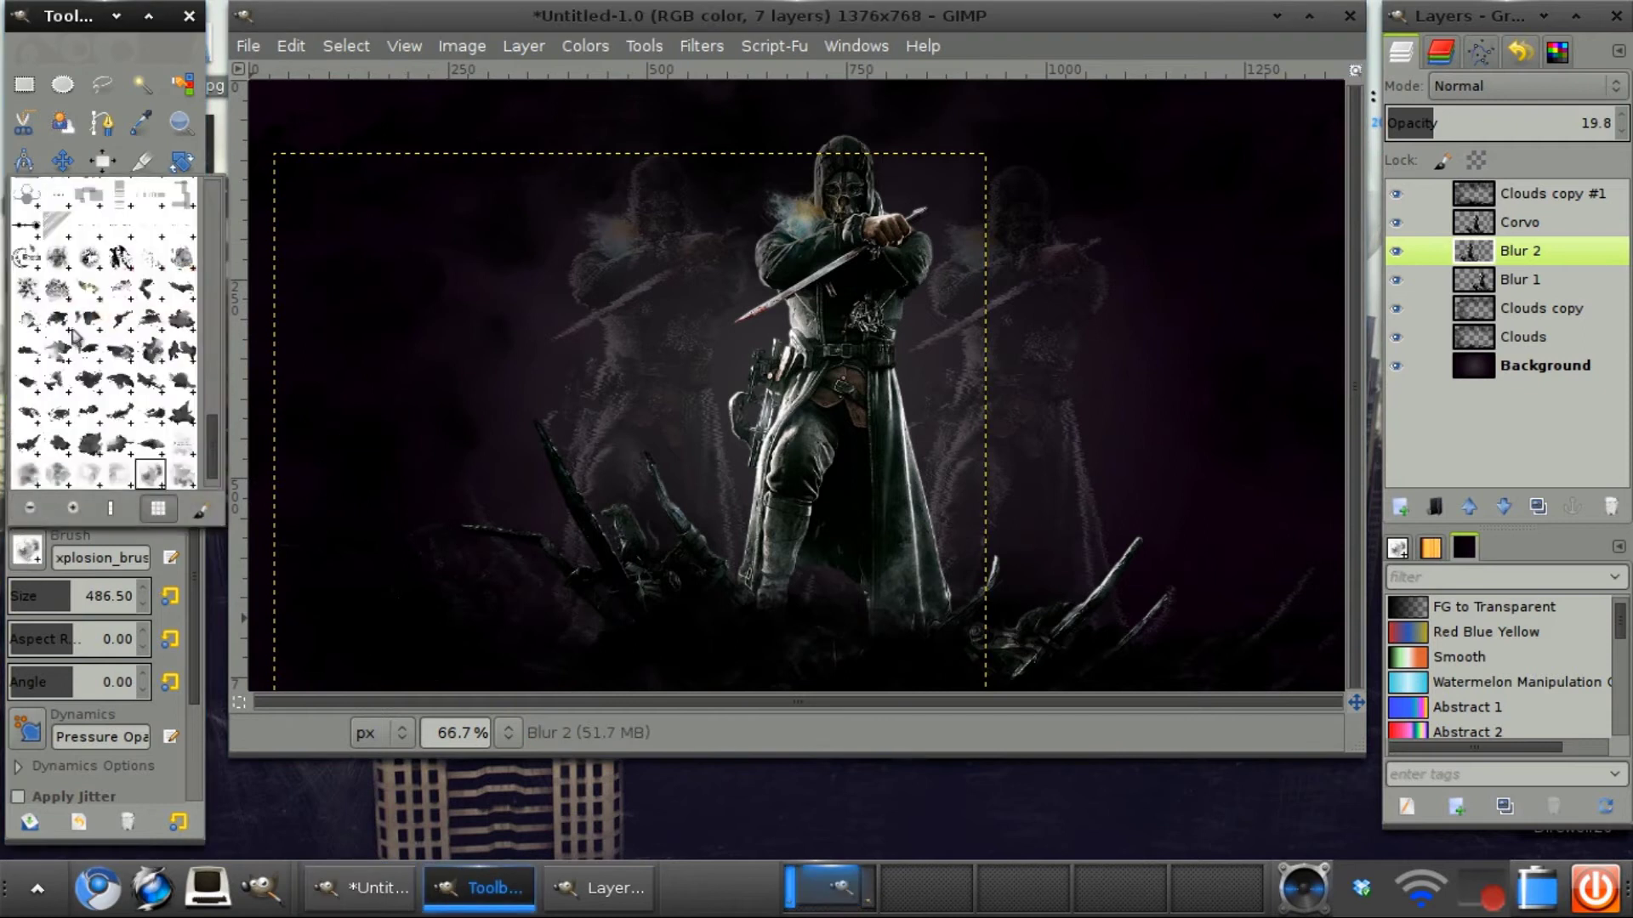
left_click_drag(212, 427, 214, 182)
left_click(154, 264)
left_click_drag(72, 592, 37, 593)
mouse_move(425, 630)
left_mouse_down()
mouse_move(392, 601)
mouse_move(424, 598)
mouse_move(361, 552)
mouse_move(413, 619)
mouse_move(435, 606)
mouse_move(464, 627)
mouse_move(467, 514)
mouse_move(461, 561)
mouse_move(419, 599)
left_mouse_up()
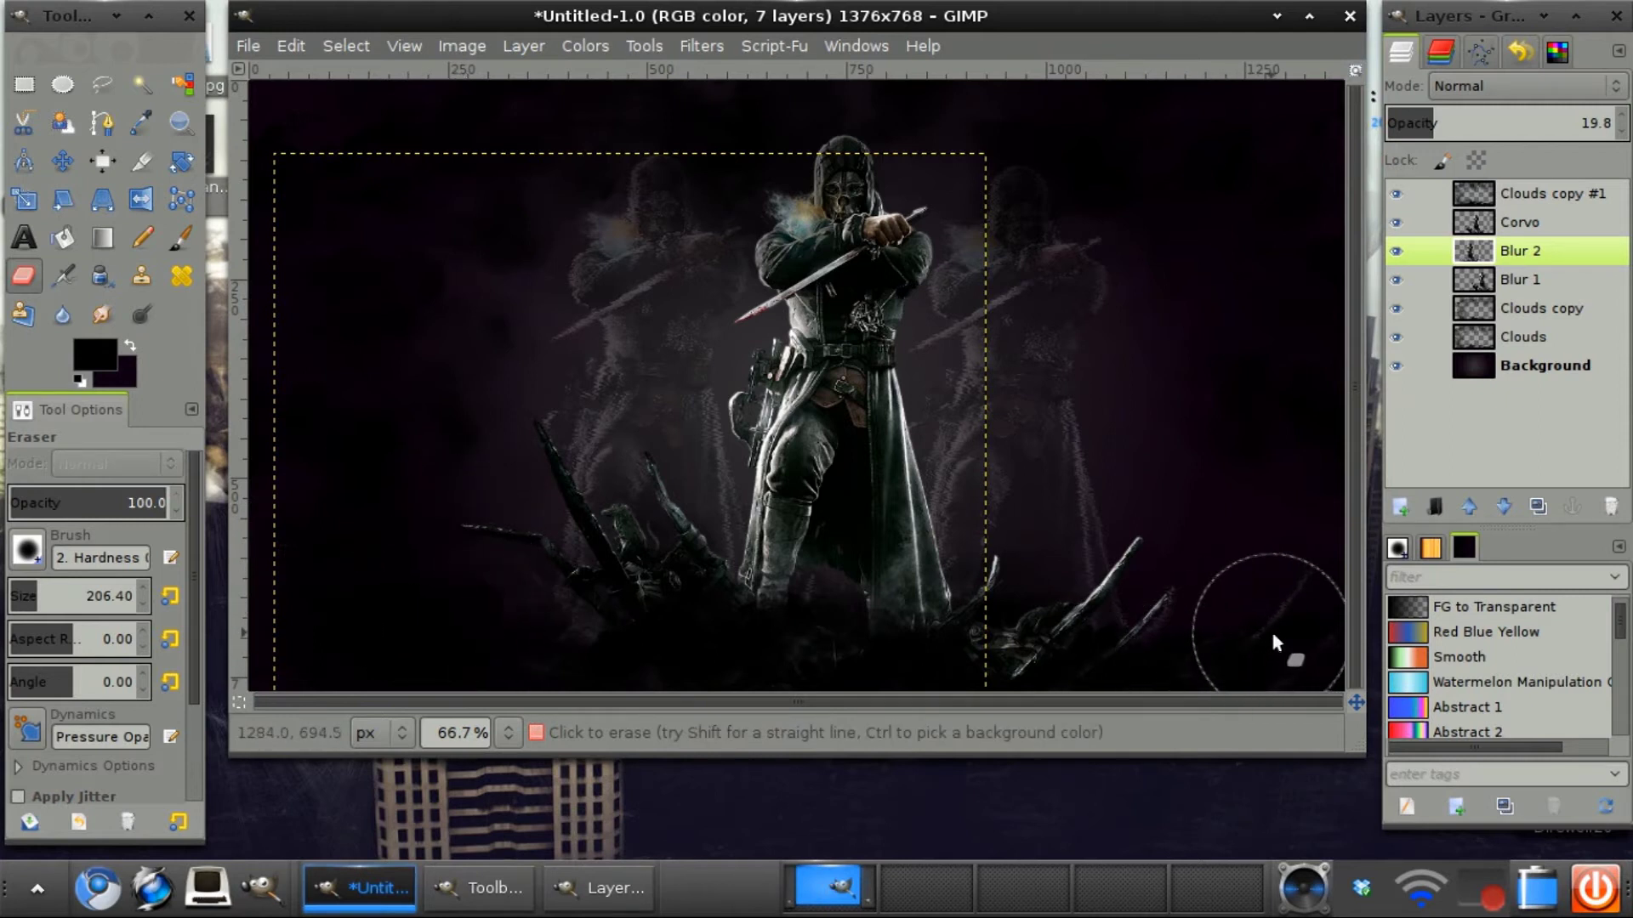
left_click(1514, 281)
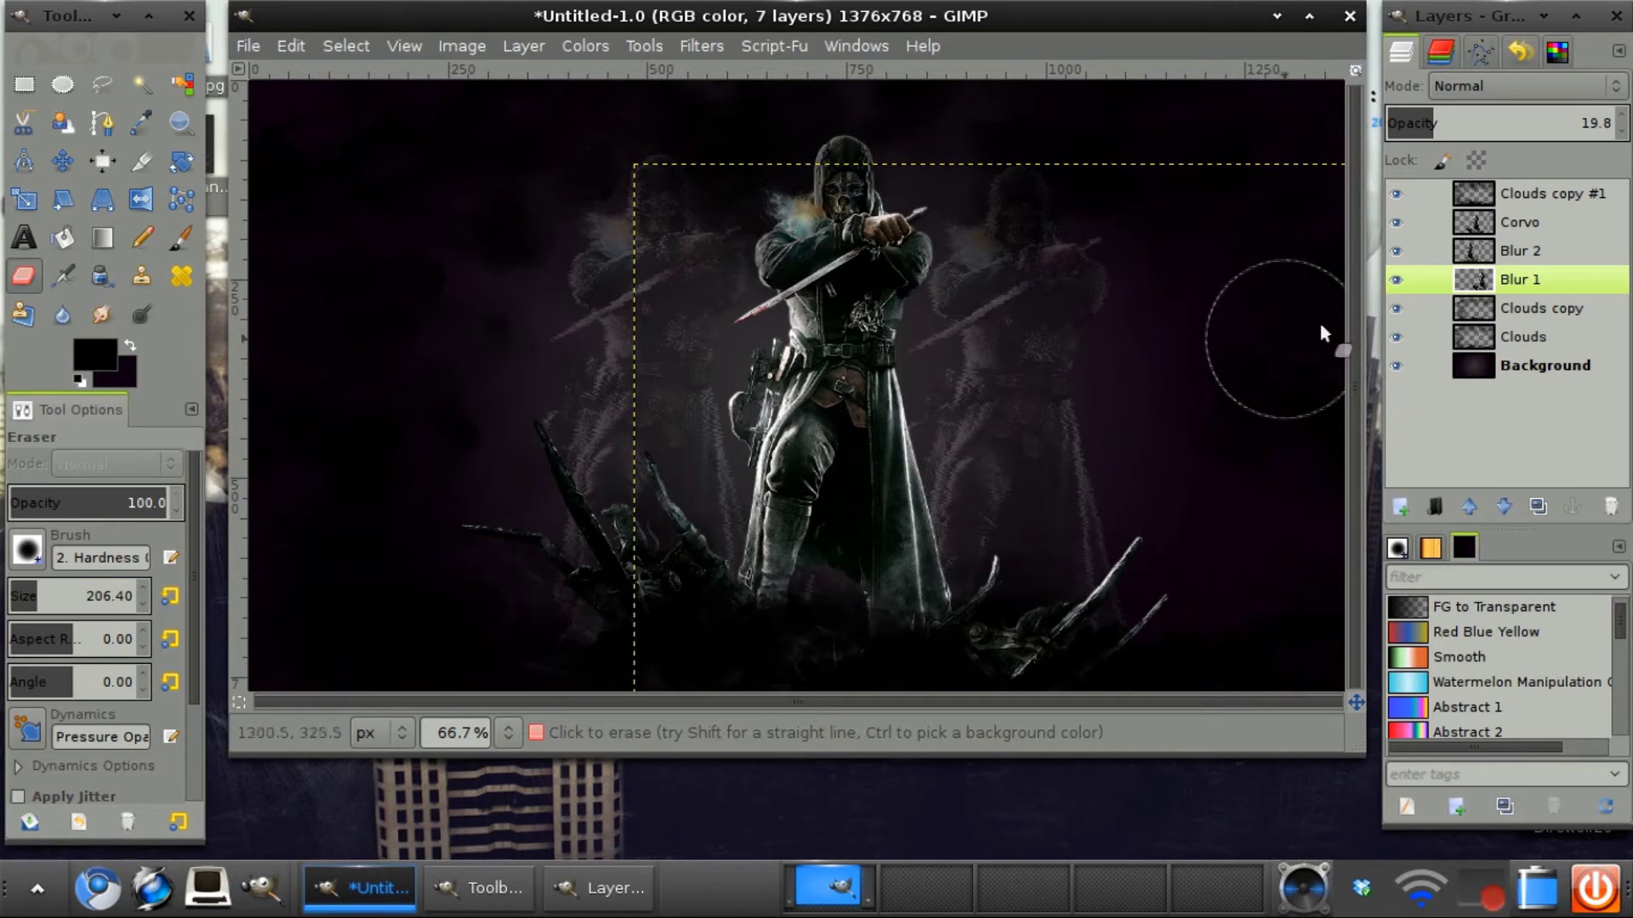
left_click(1520, 223)
left_click(1536, 508)
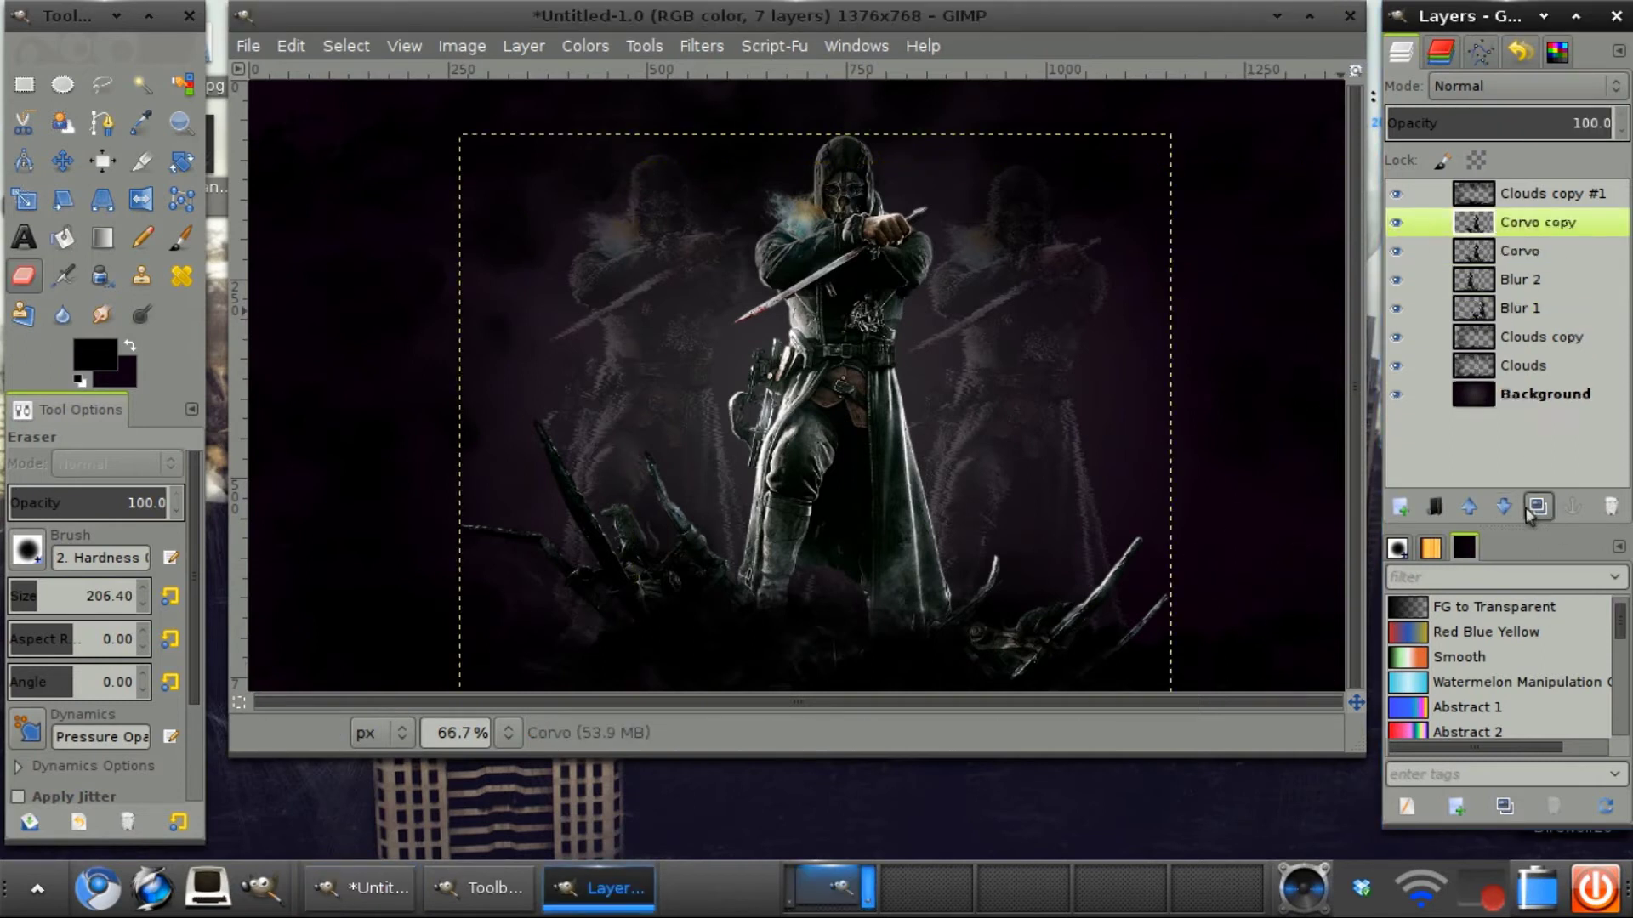
double_click(1523, 223)
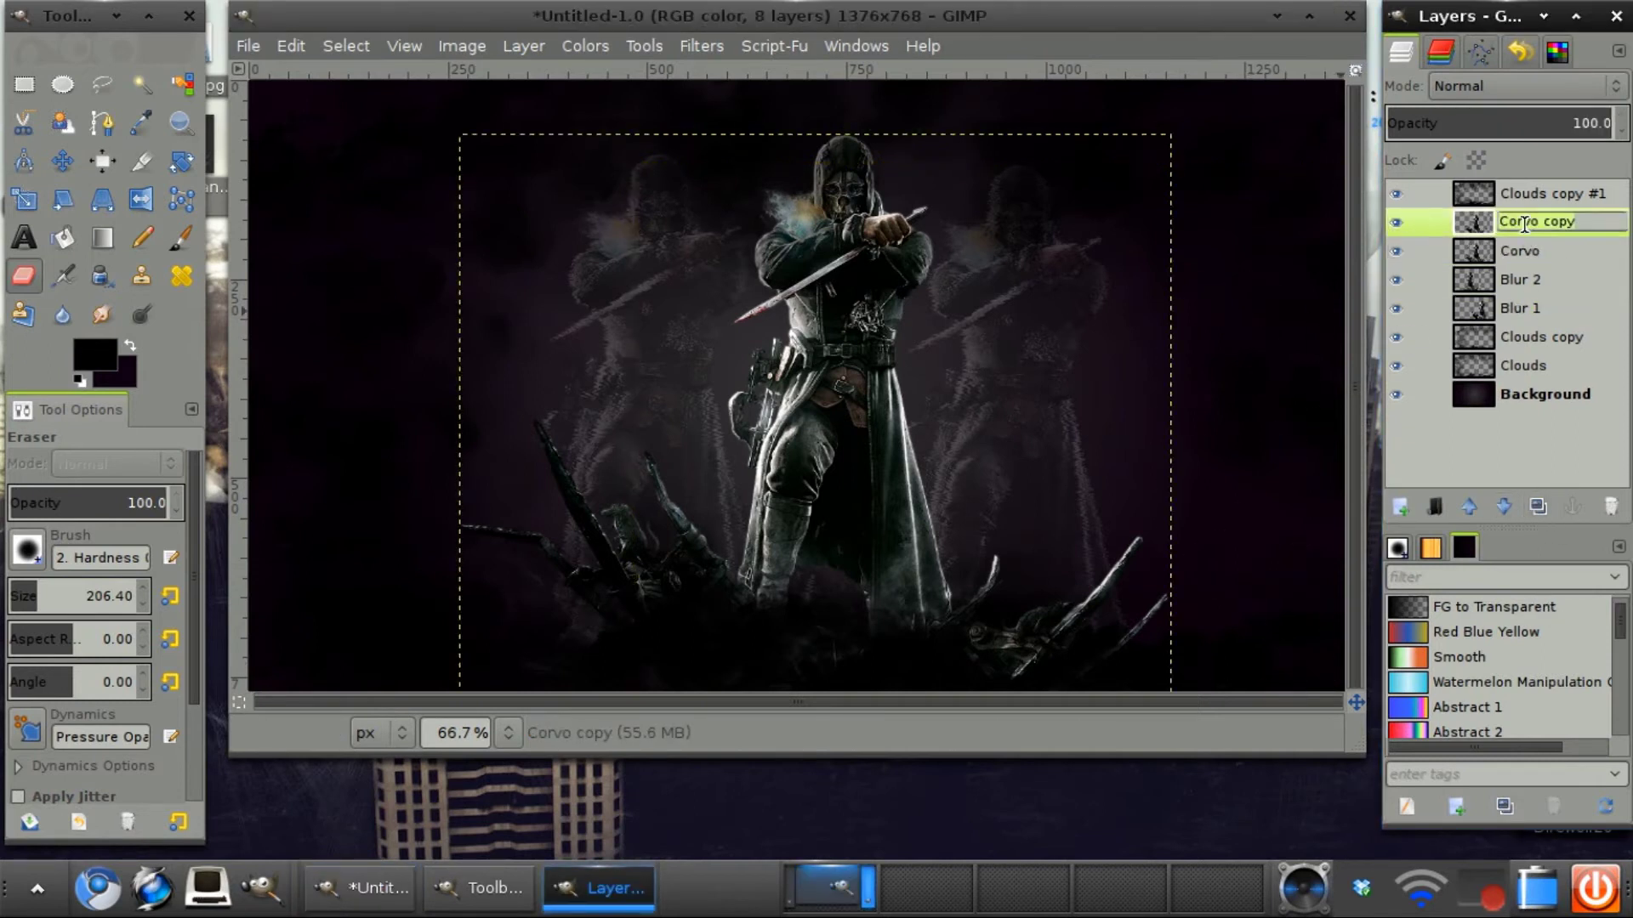
type("Glow")
key("Return")
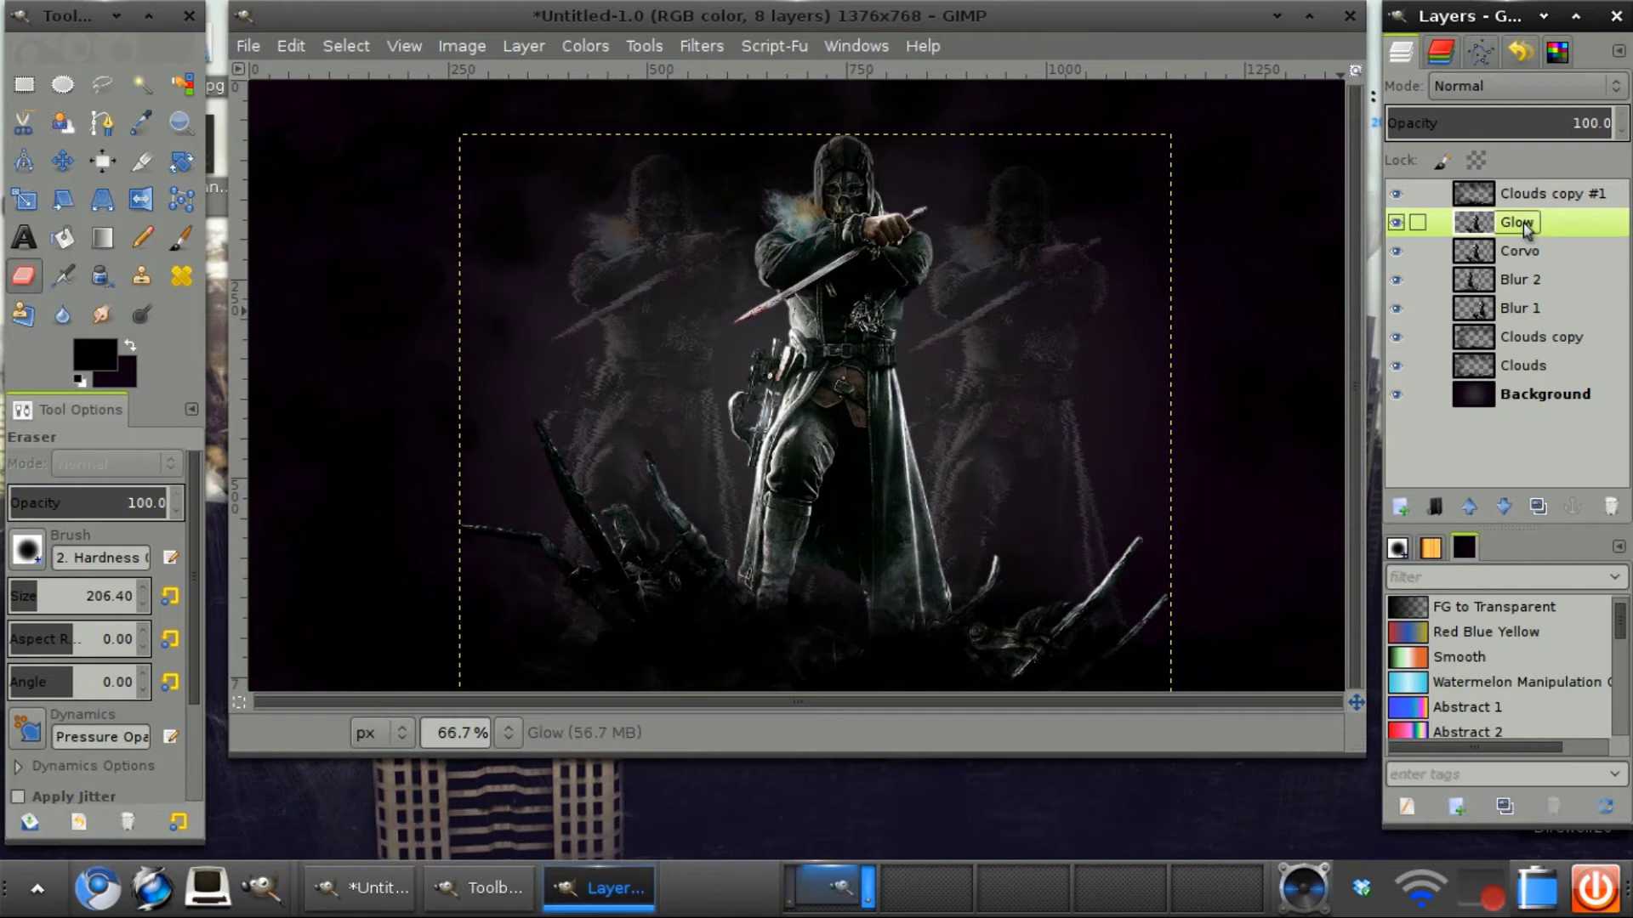
left_click(812, 24)
left_click(714, 48)
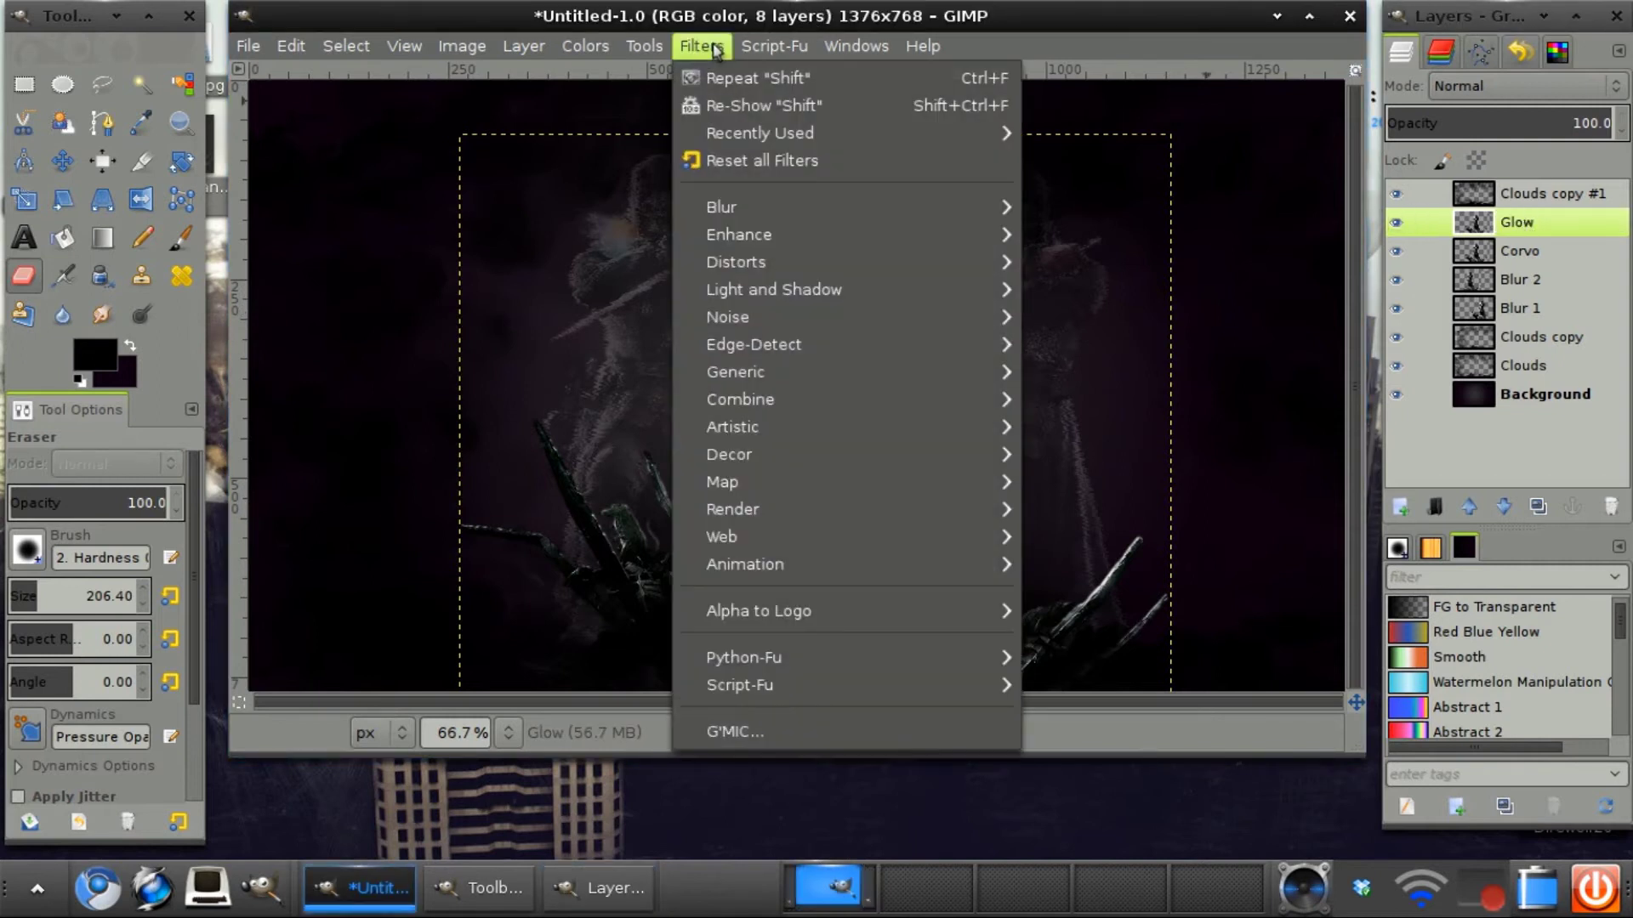
mouse_move(776, 208)
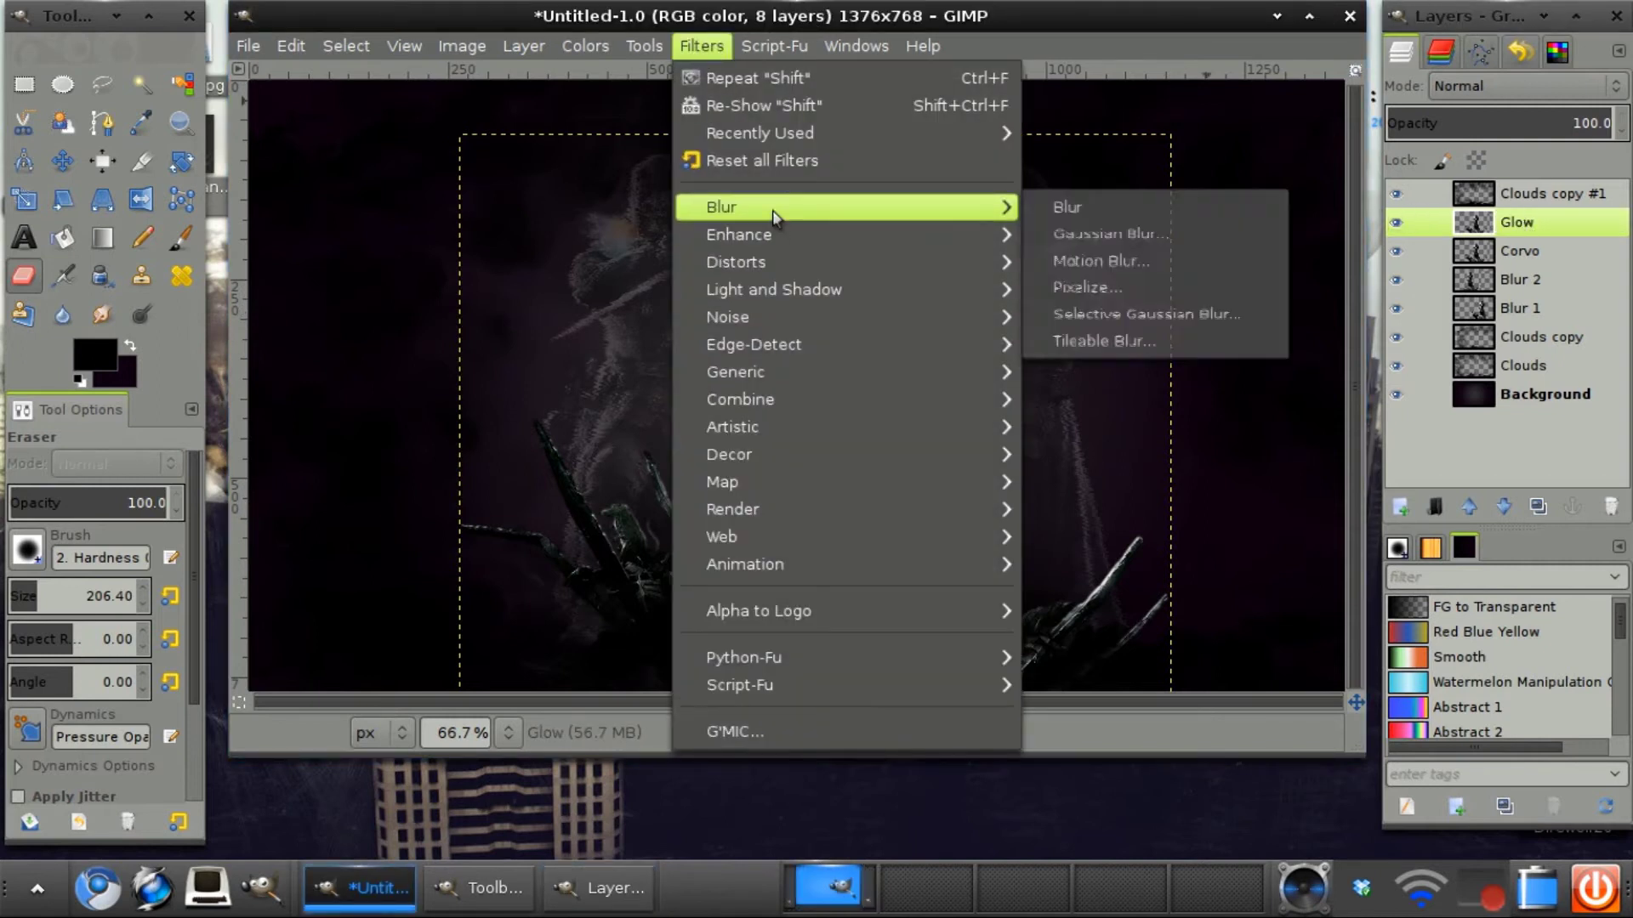
left_click(1123, 235)
left_click_drag(739, 348, 671, 289)
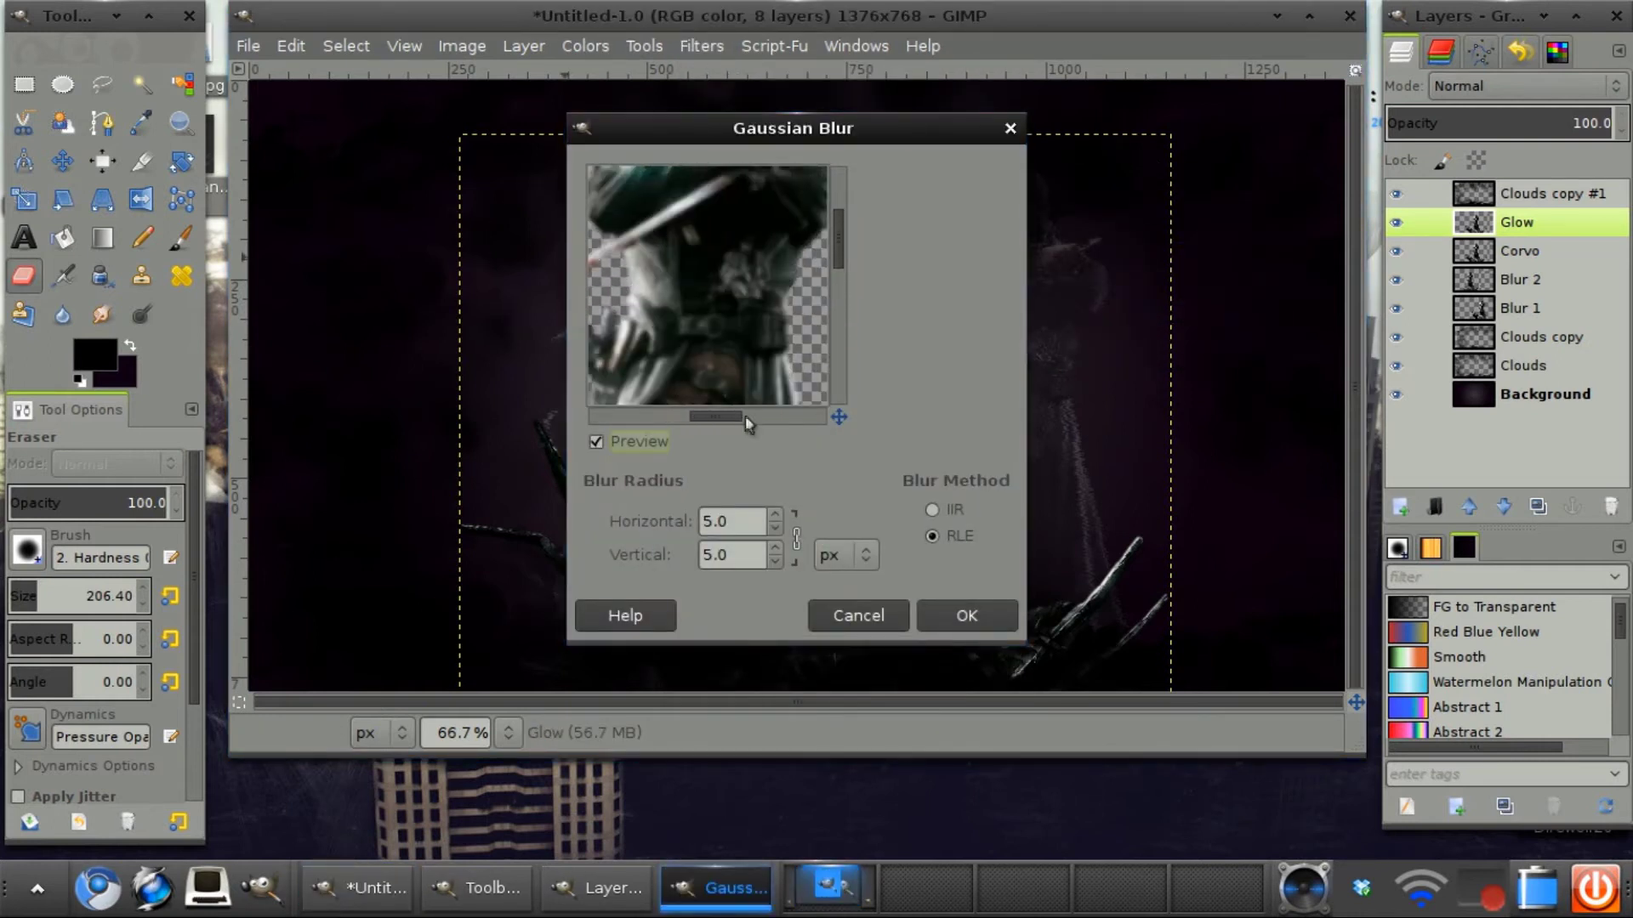
left_click(774, 518)
left_click(774, 518)
left_click(774, 518)
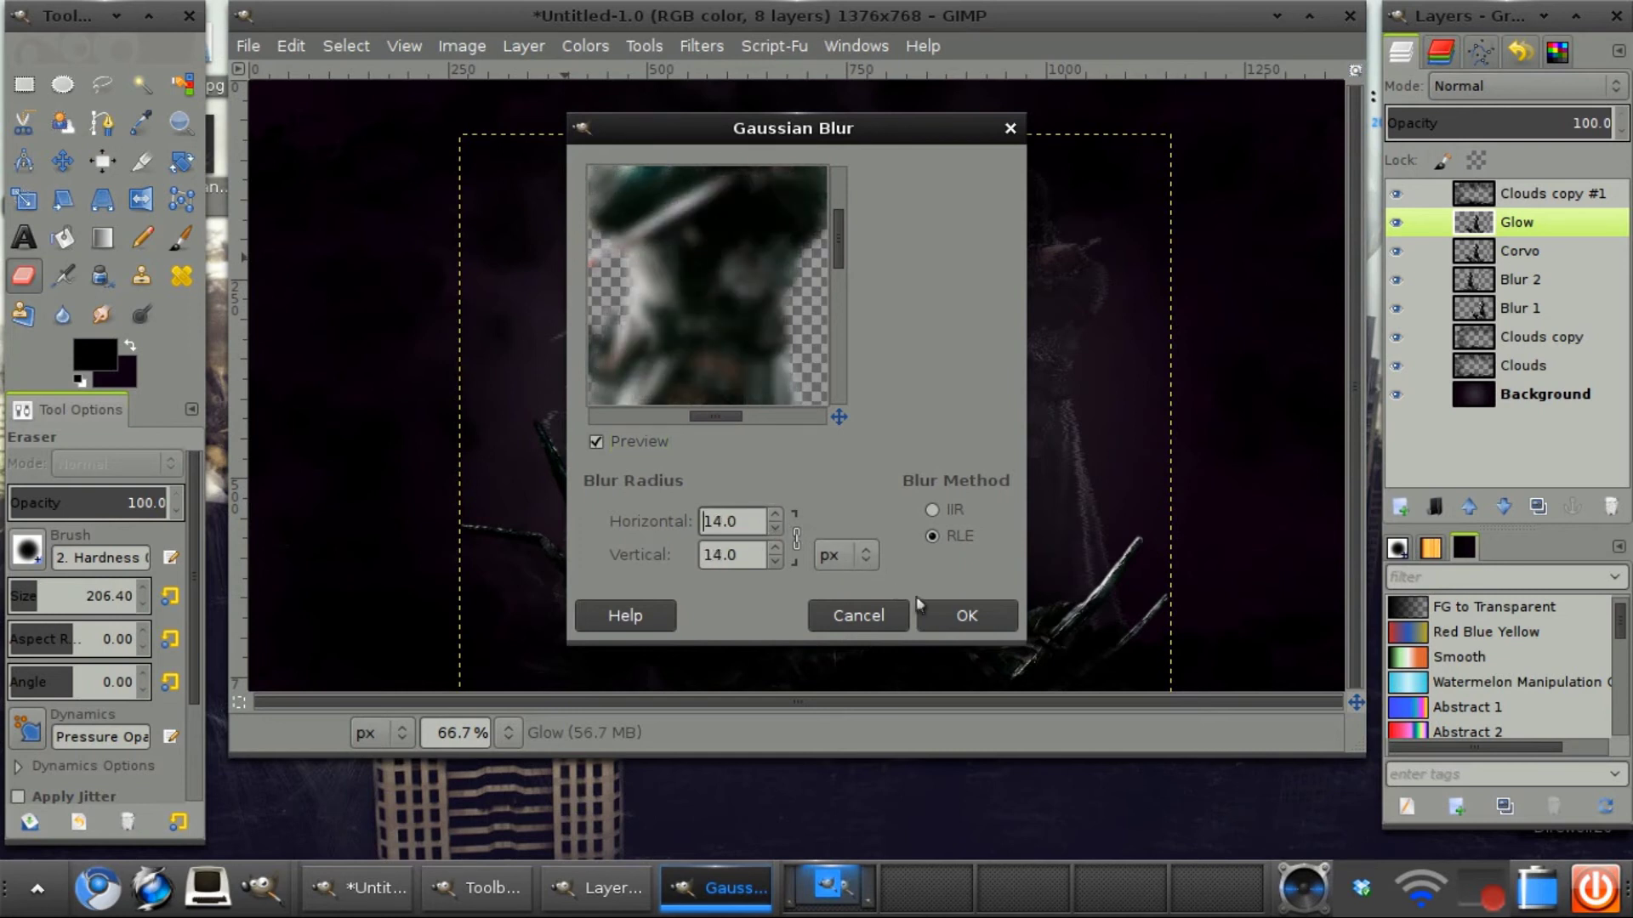
left_click(774, 514)
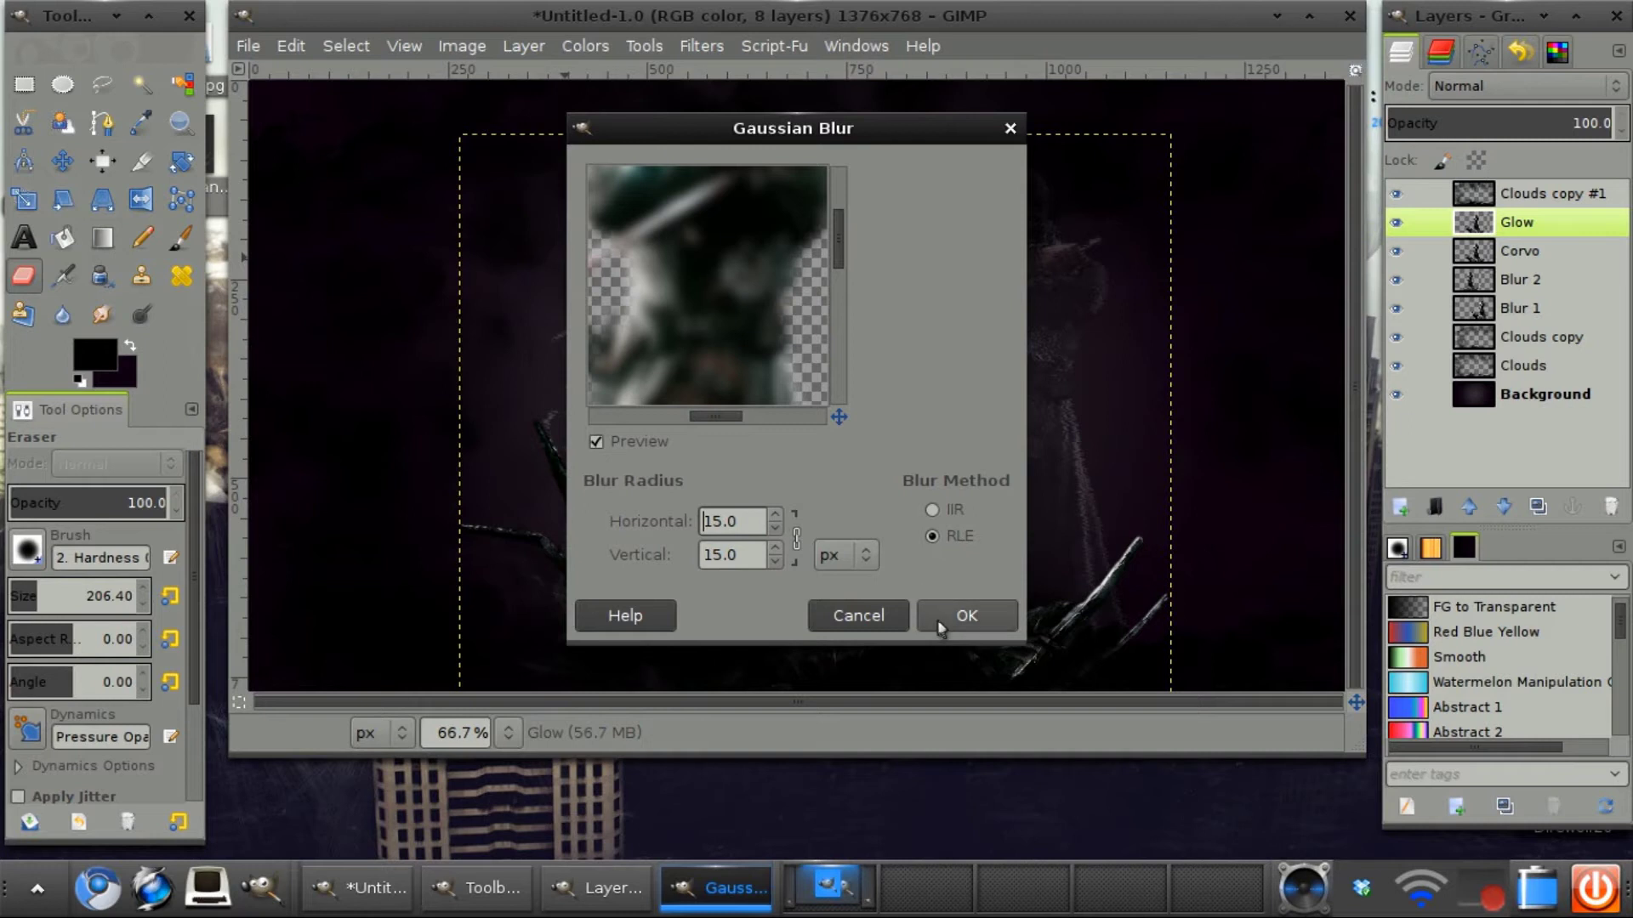
left_click(961, 616)
left_click(1513, 438)
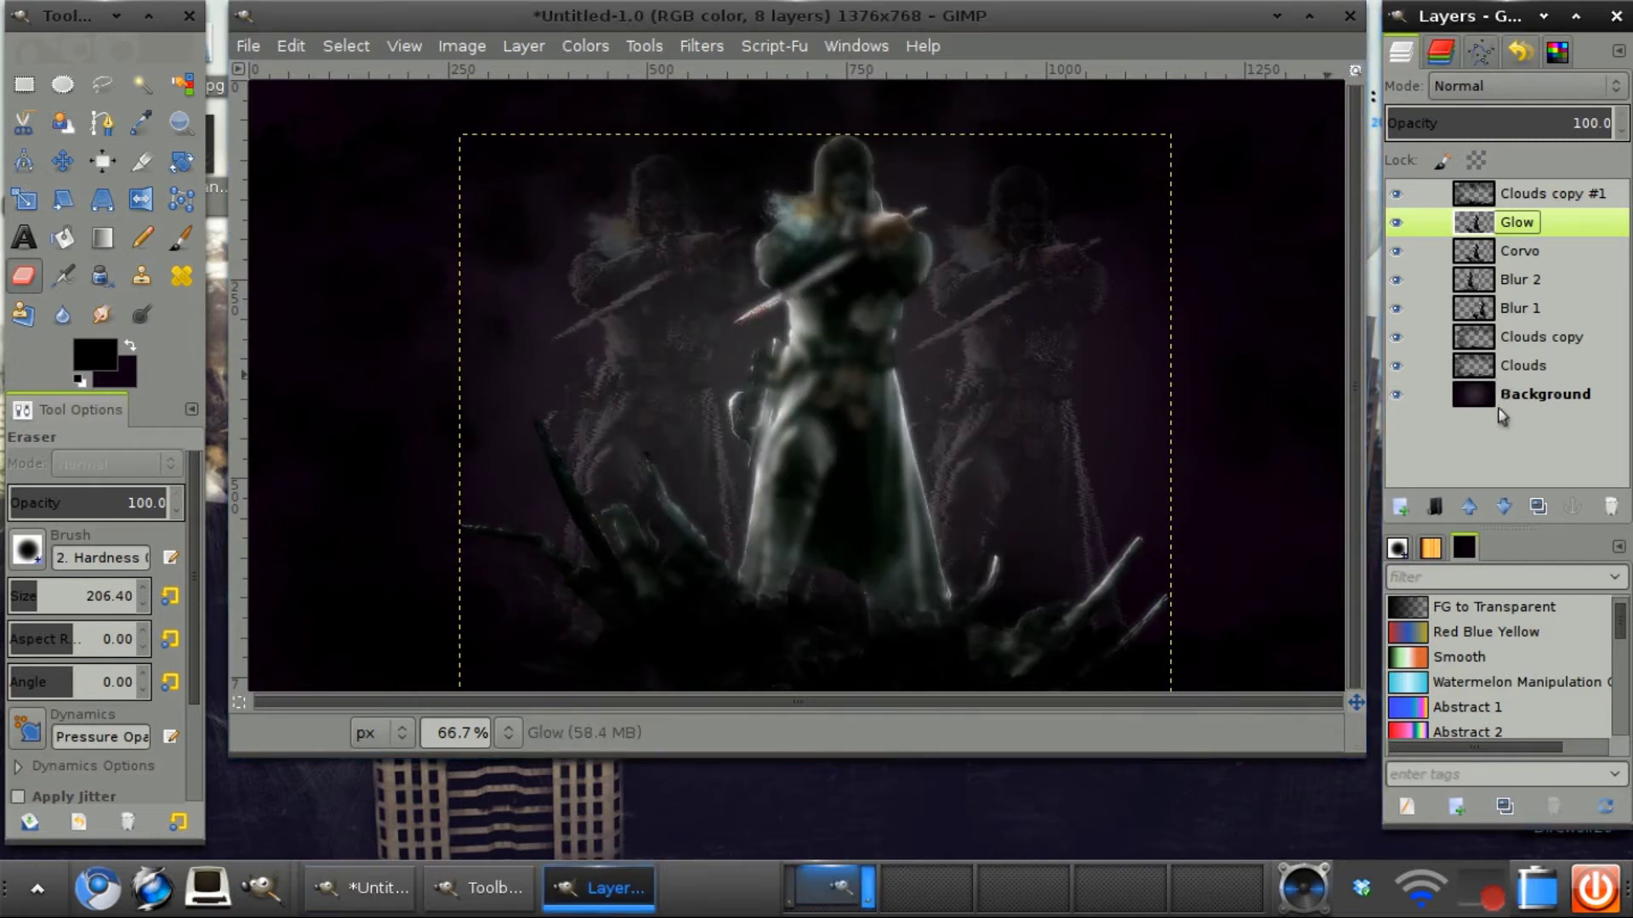
left_click(1504, 504)
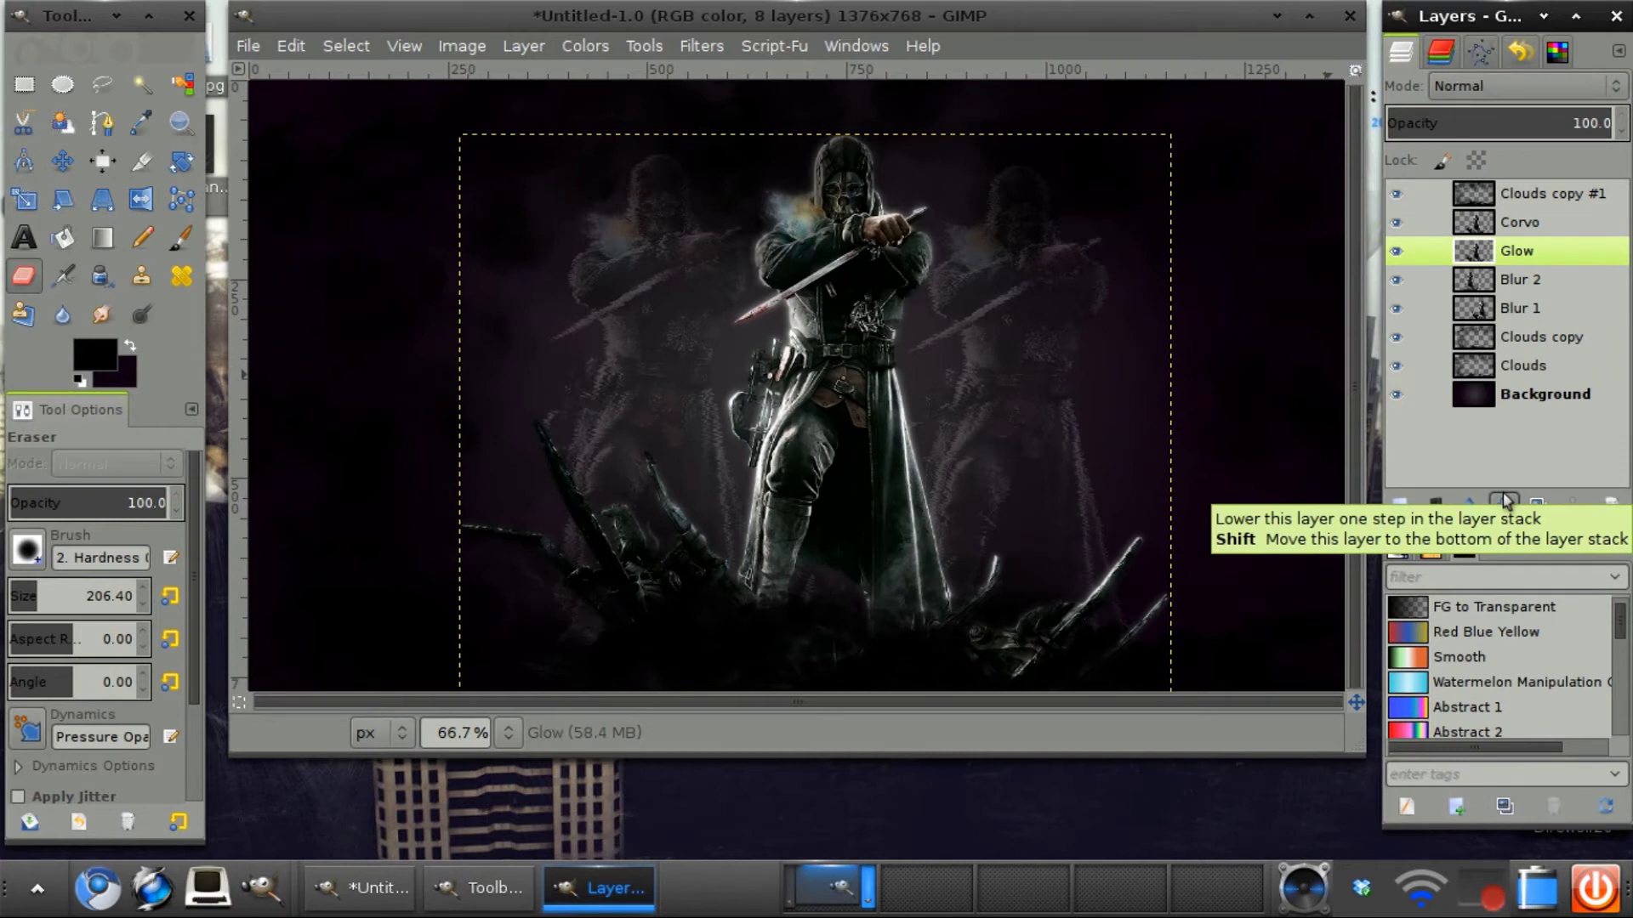
left_click(1395, 251)
left_click(1395, 250)
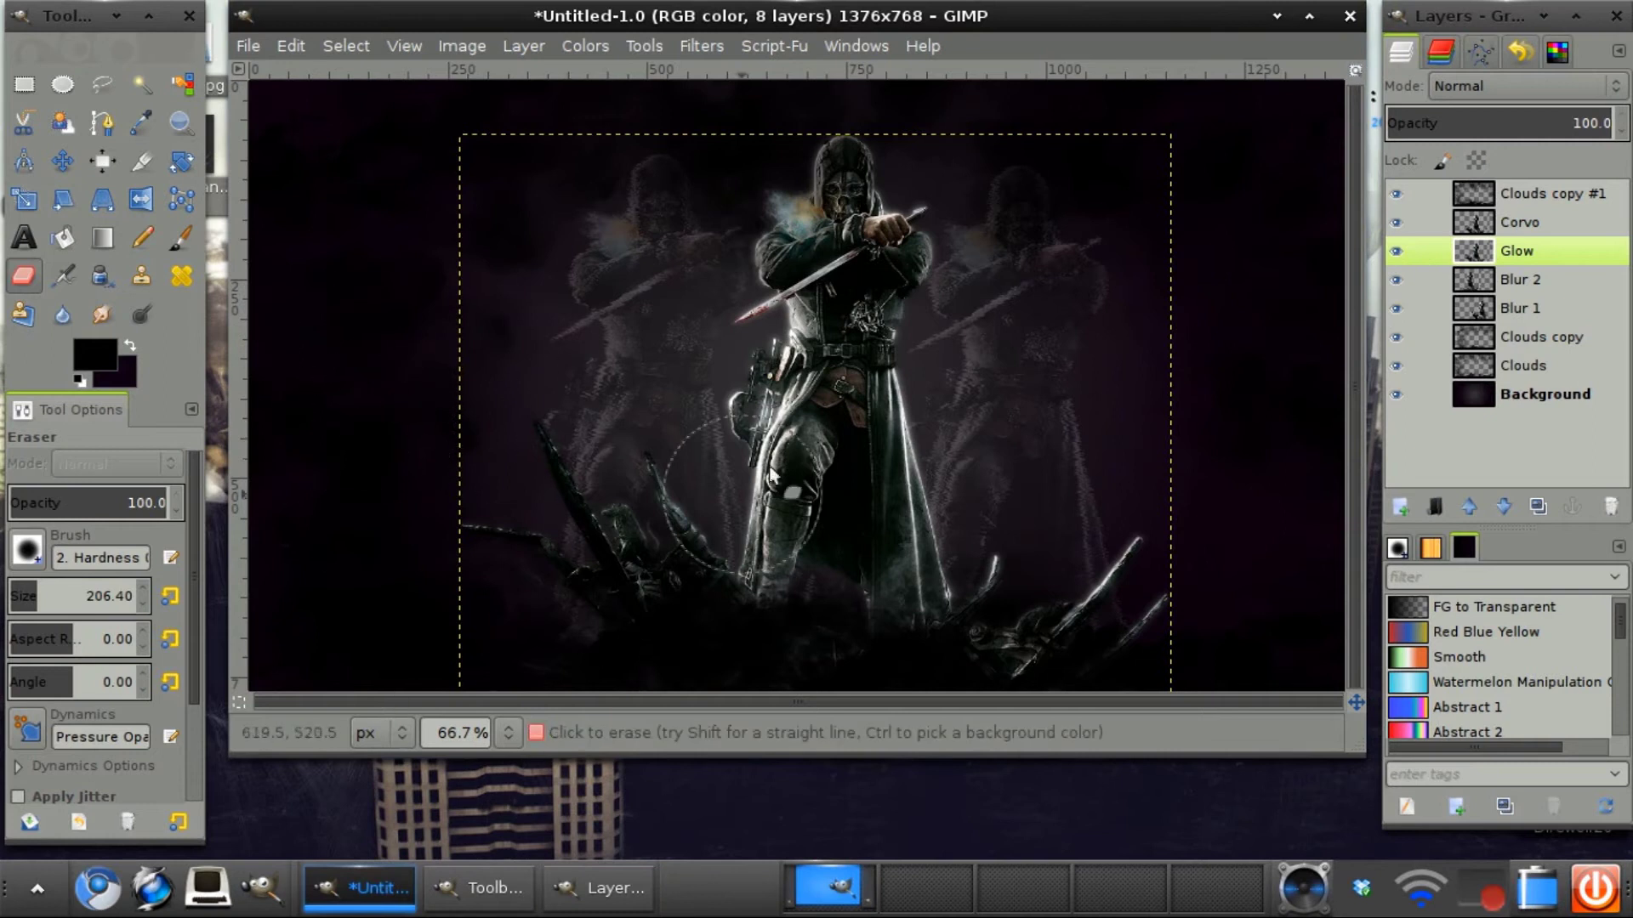
left_click_drag(561, 19, 561, 151)
double_click(546, 90)
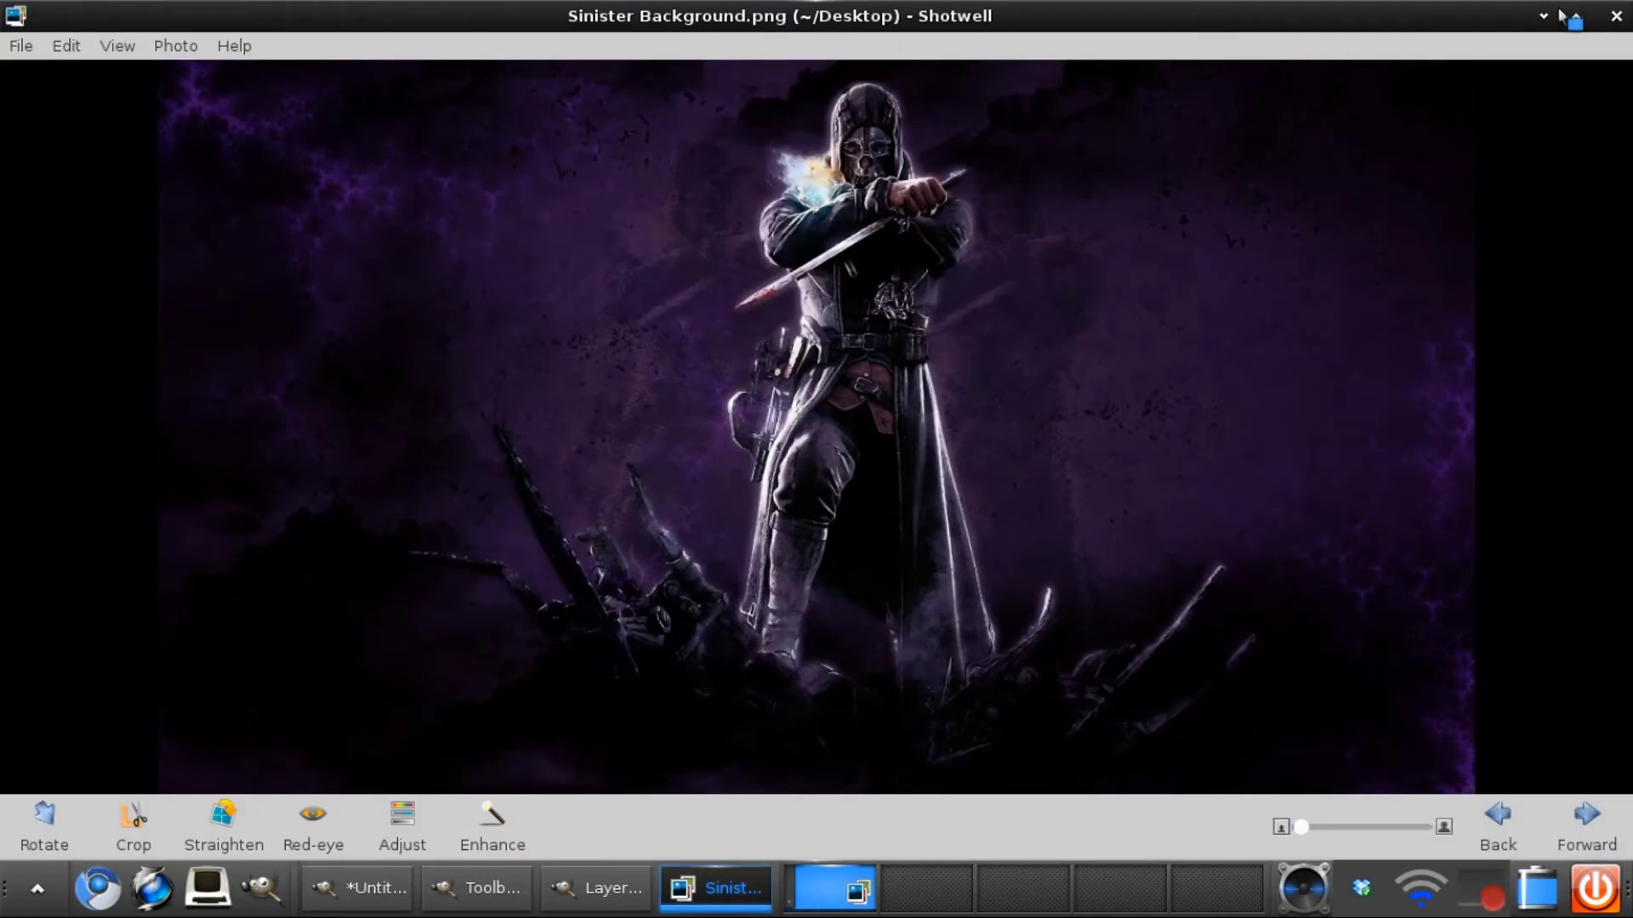
Step: Back in GIMP, open Downloads/100_2704.JPG as a new layer
left_click(1616, 15)
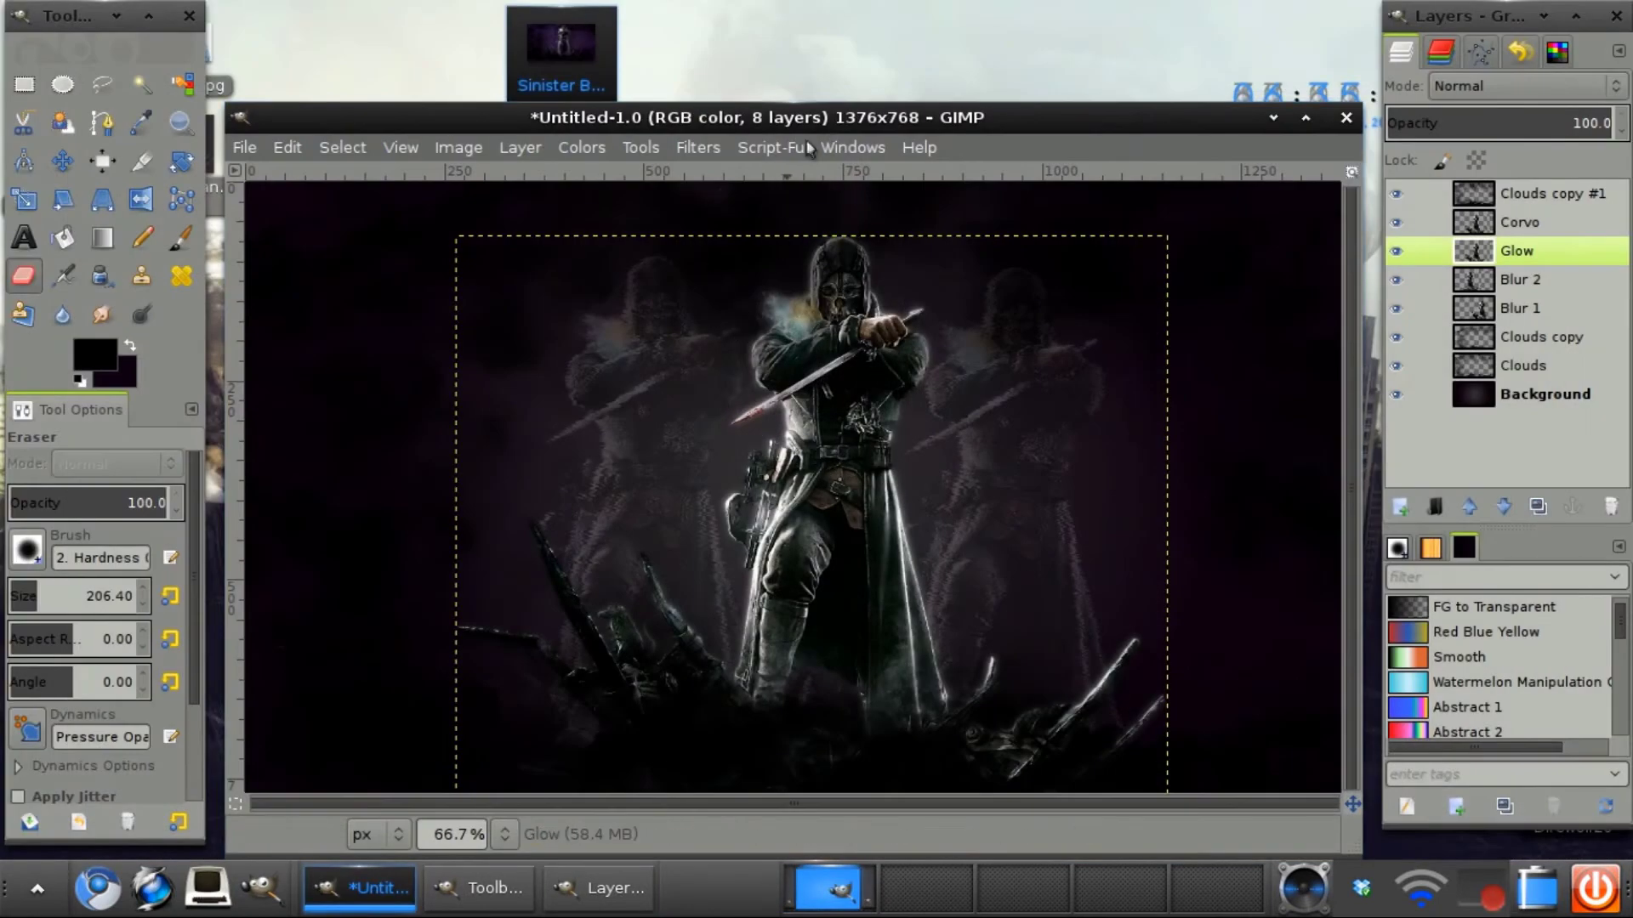
left_click_drag(859, 110, 858, 15)
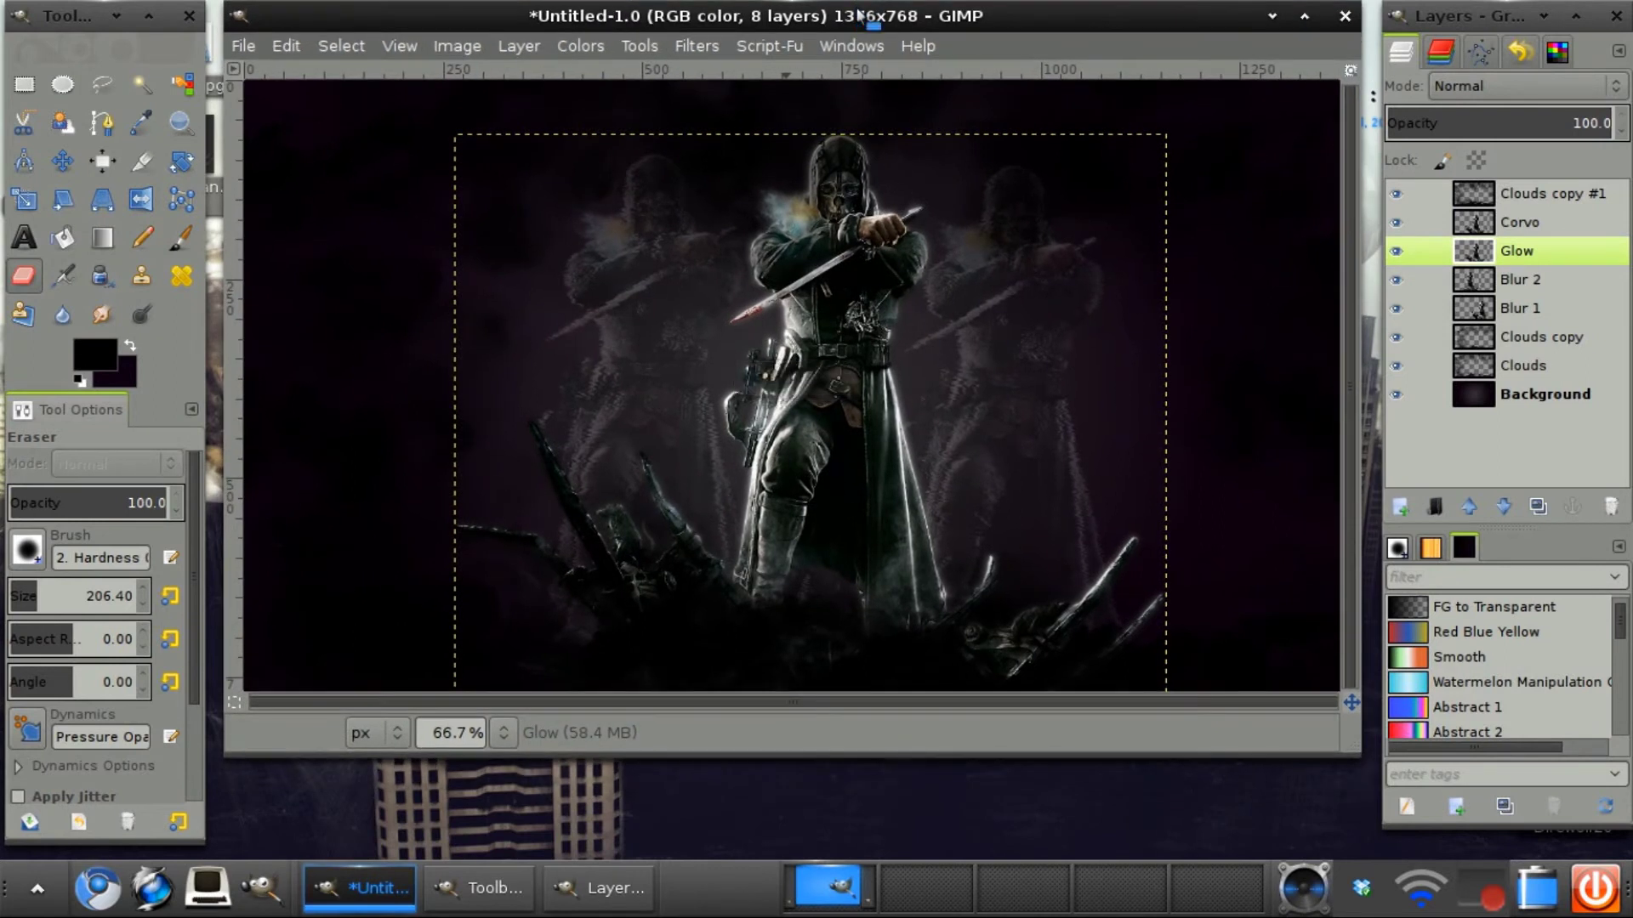
left_click(244, 47)
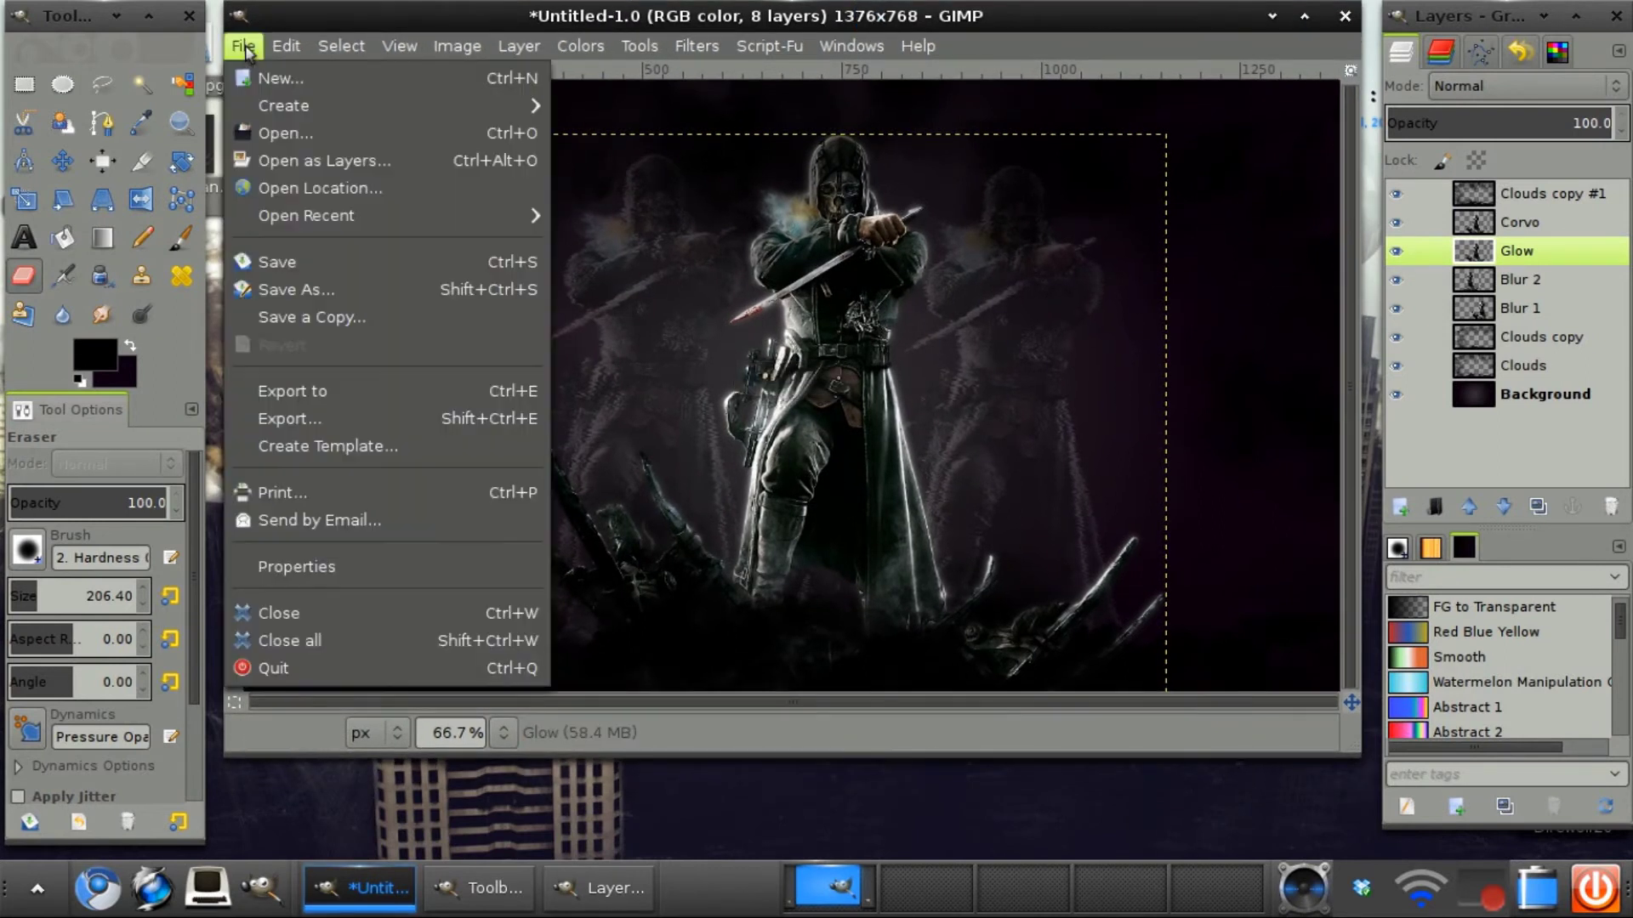
left_click(323, 161)
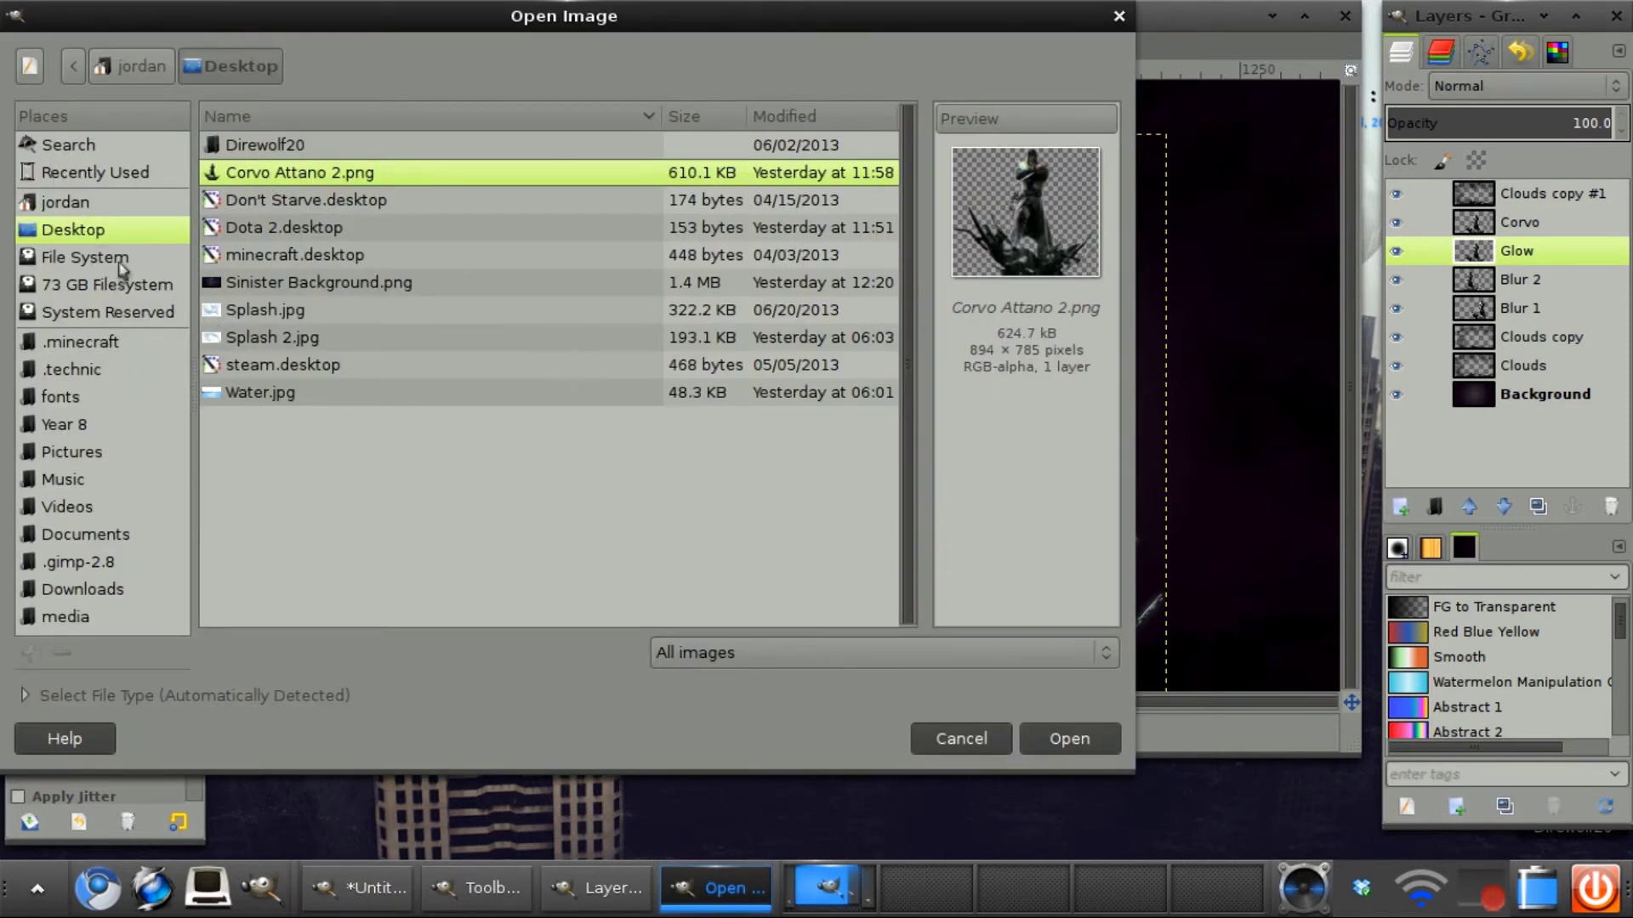
left_click(83, 589)
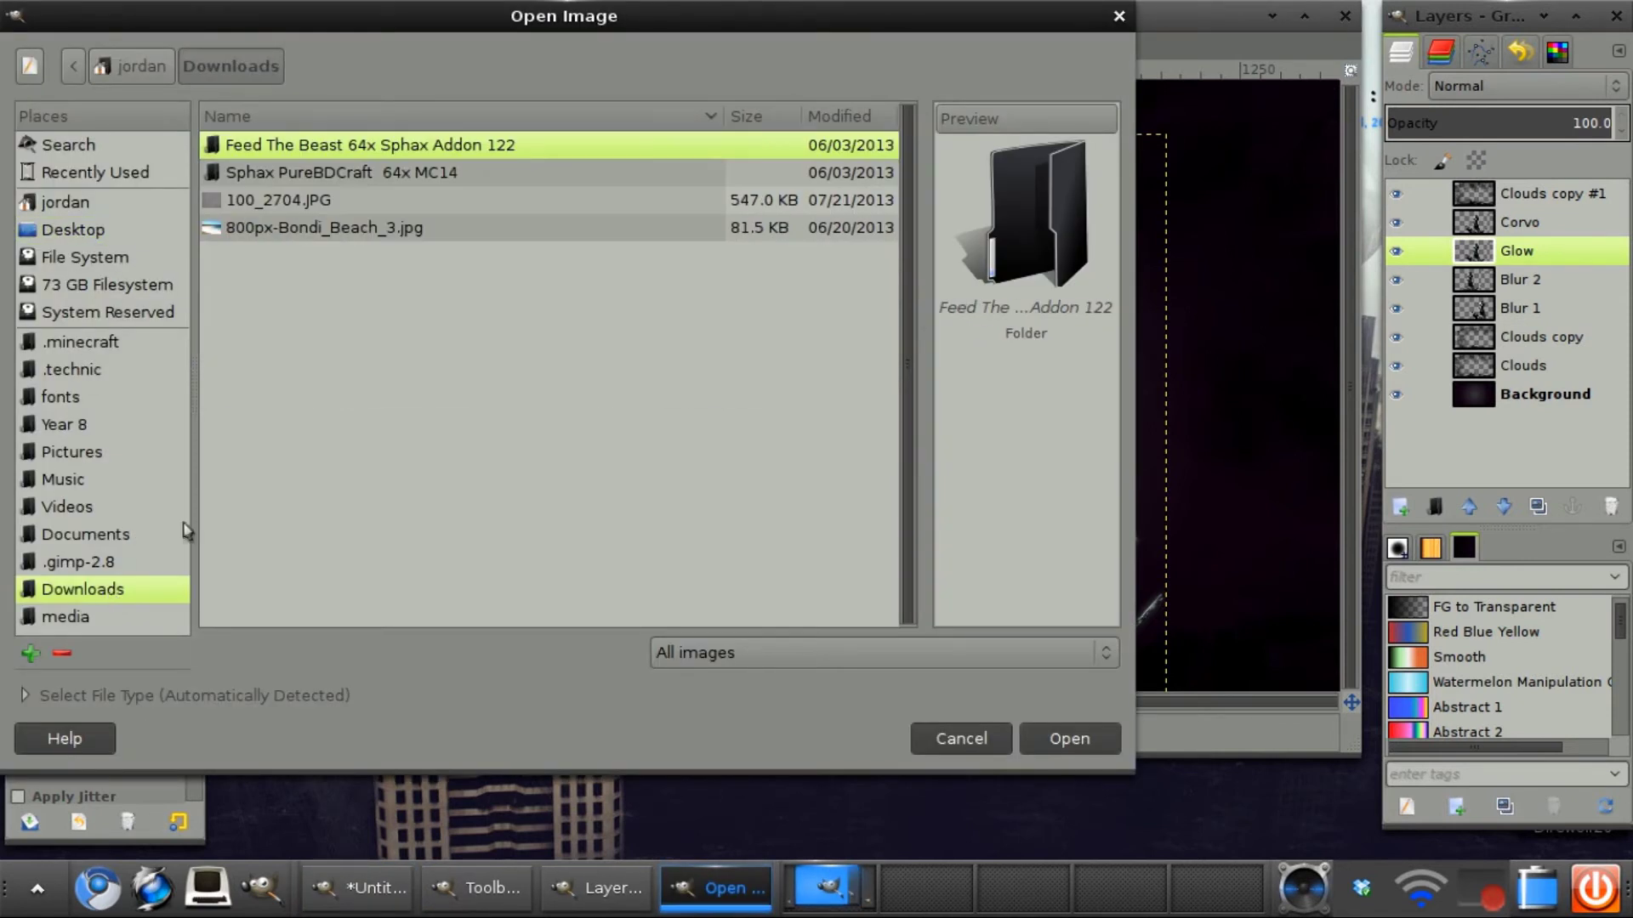
double_click(354, 204)
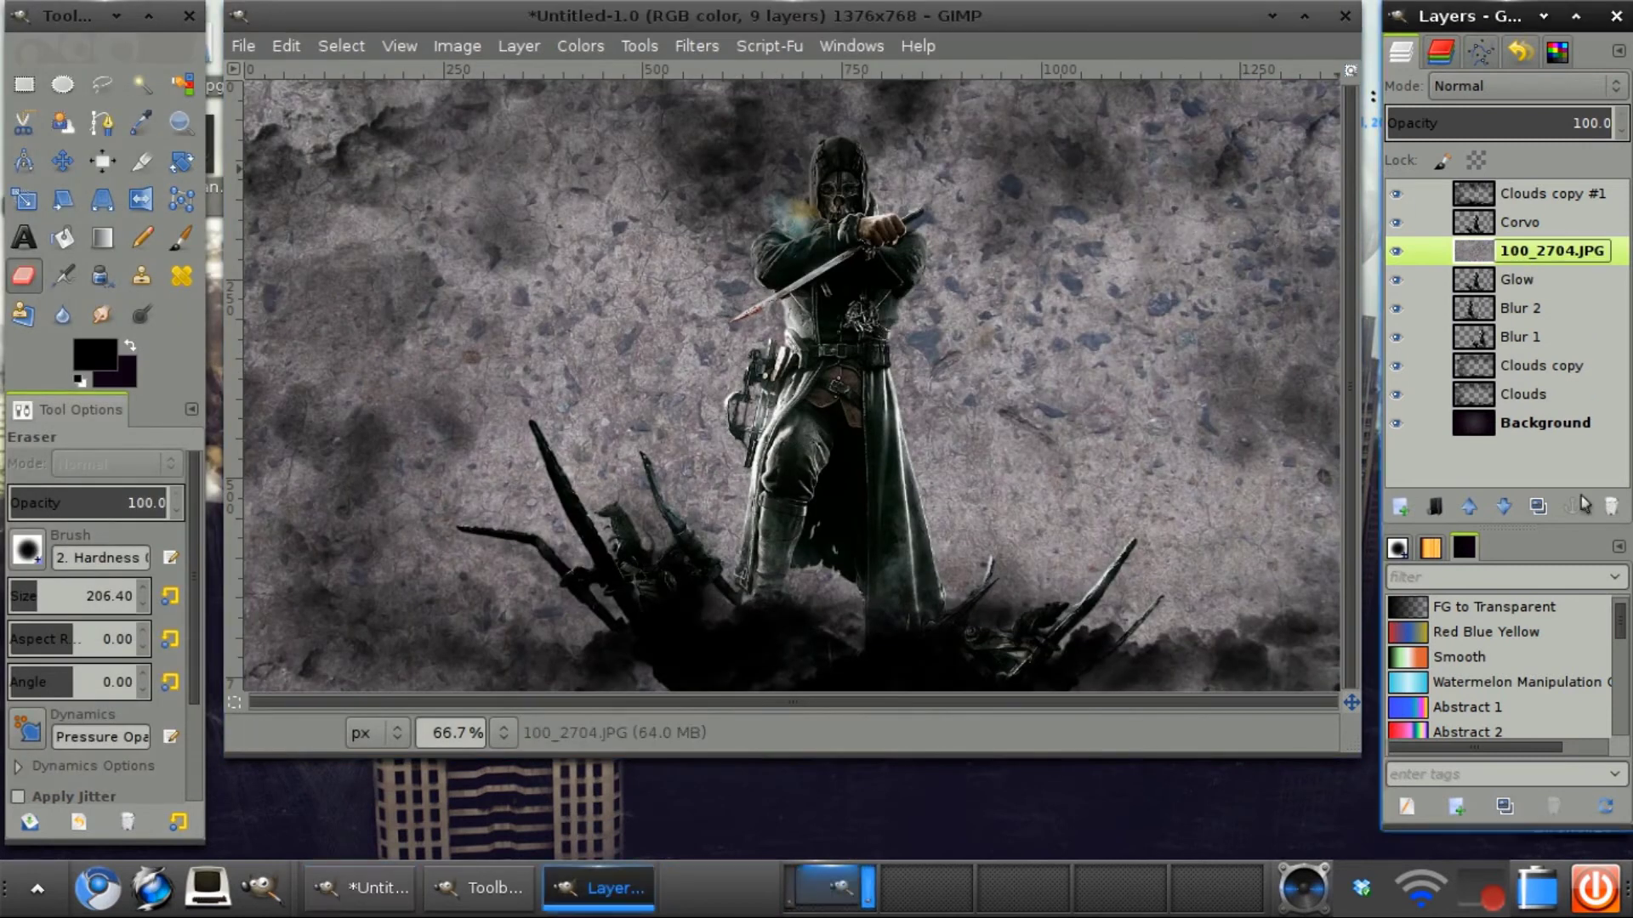
Step: Set the 100_2704.JPG layer to Overlay mode and place it just above Clouds copy
left_click(1477, 513)
left_click(1476, 513)
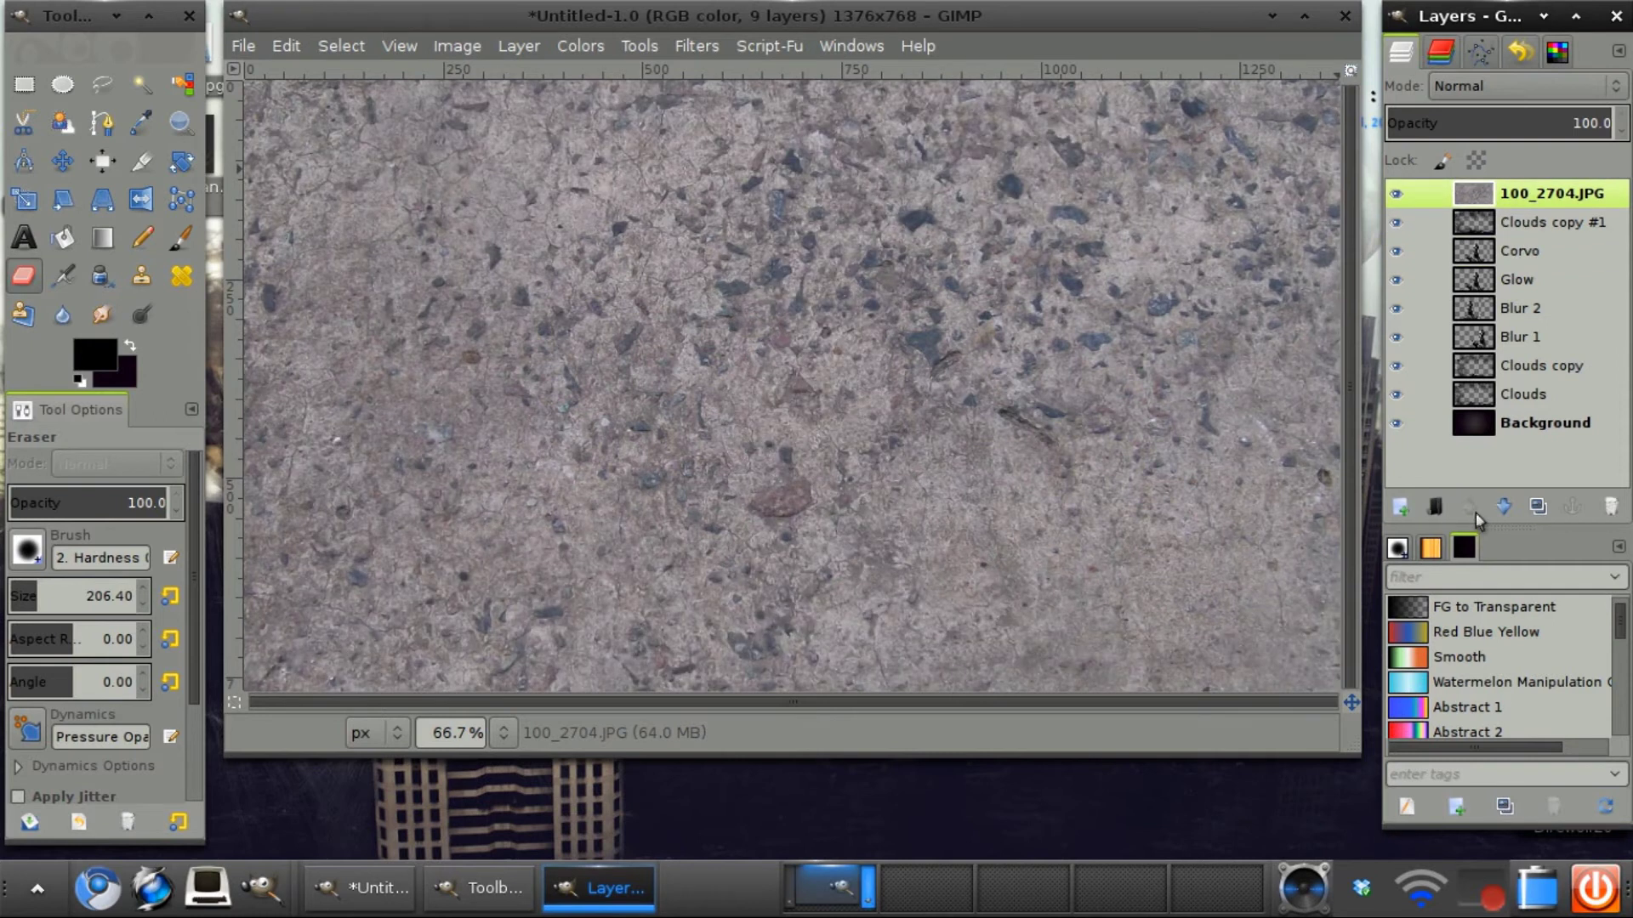
left_click(1547, 89)
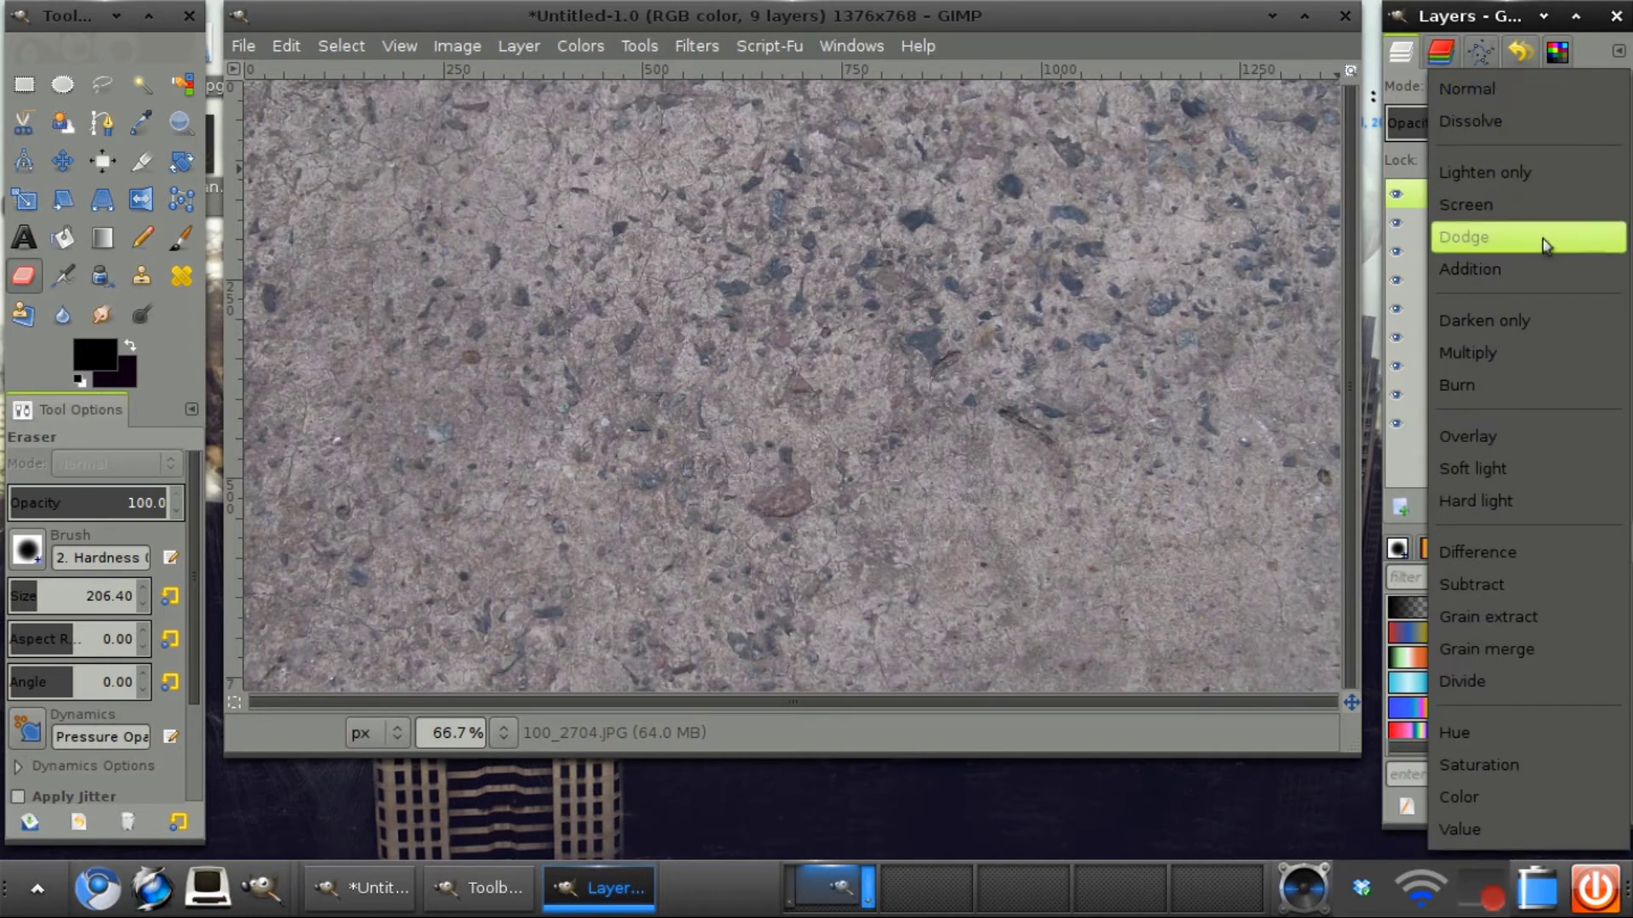
left_click(1465, 438)
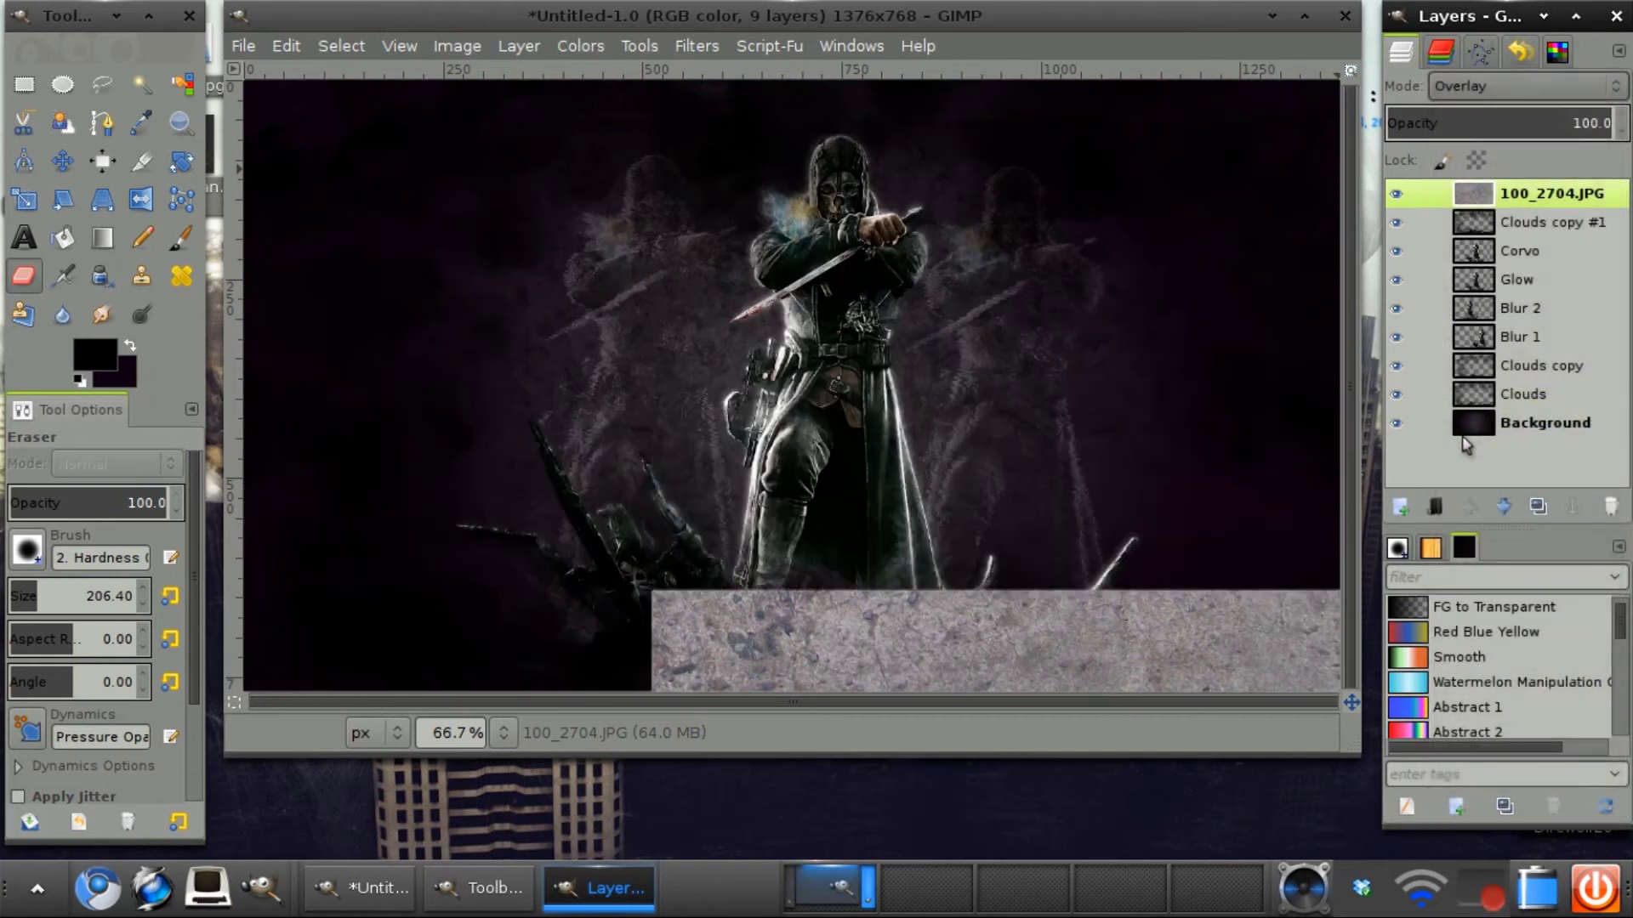
left_click(1500, 507)
left_click(1500, 508)
left_click(1500, 507)
left_click(1500, 507)
left_click(1500, 508)
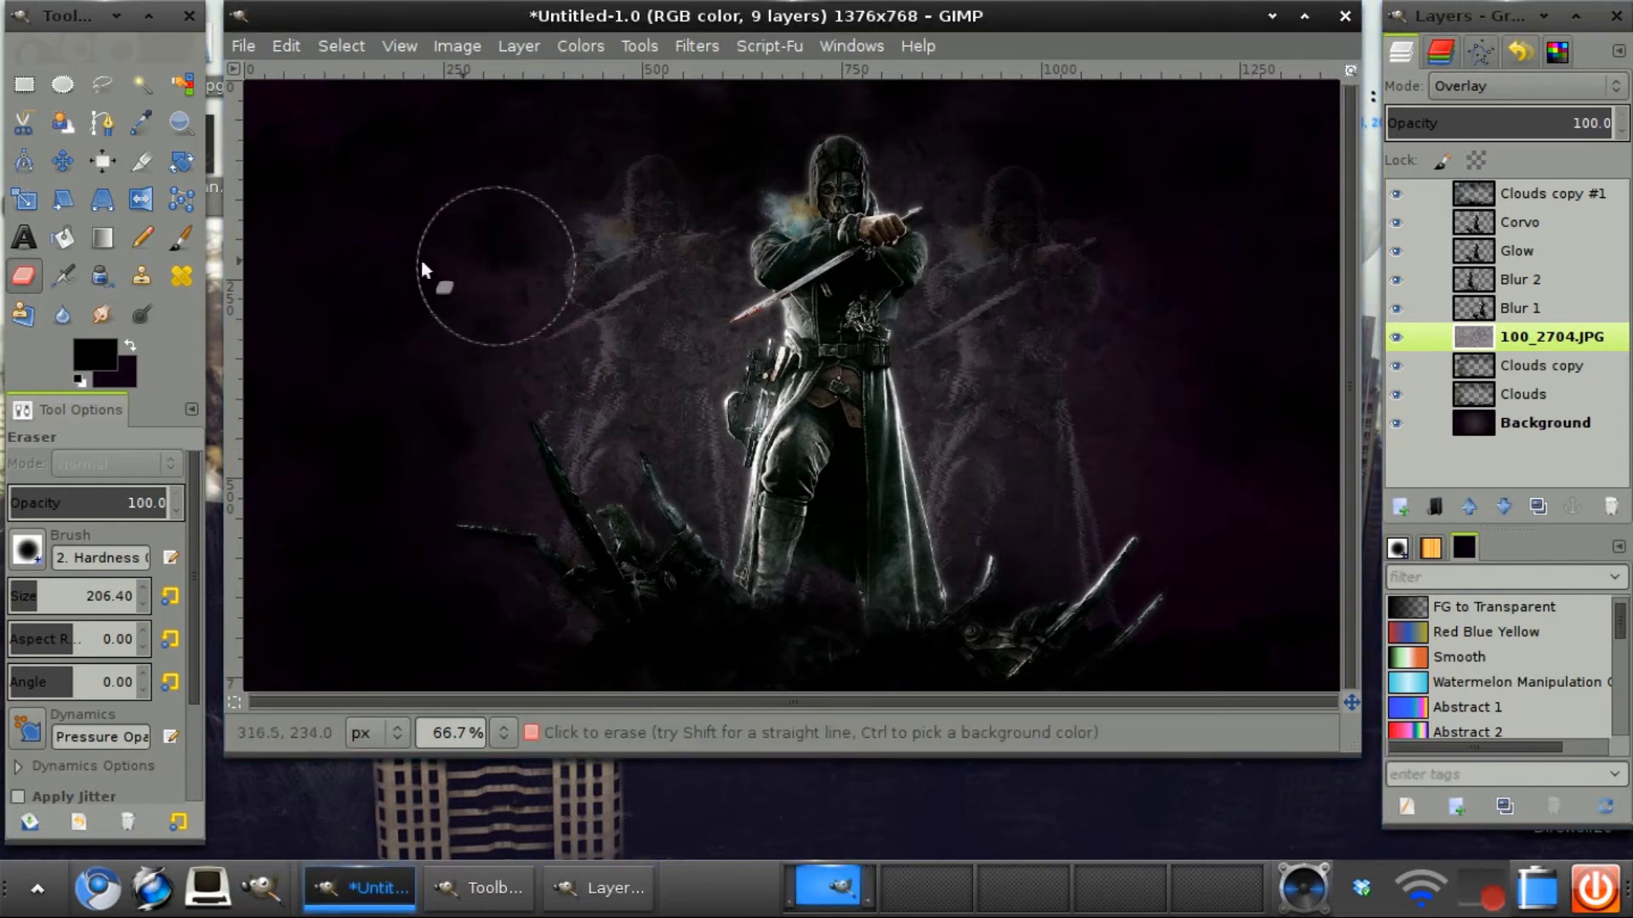
Step: Switch to the Paintbrush using the Debris_Brush
left_click(181, 239)
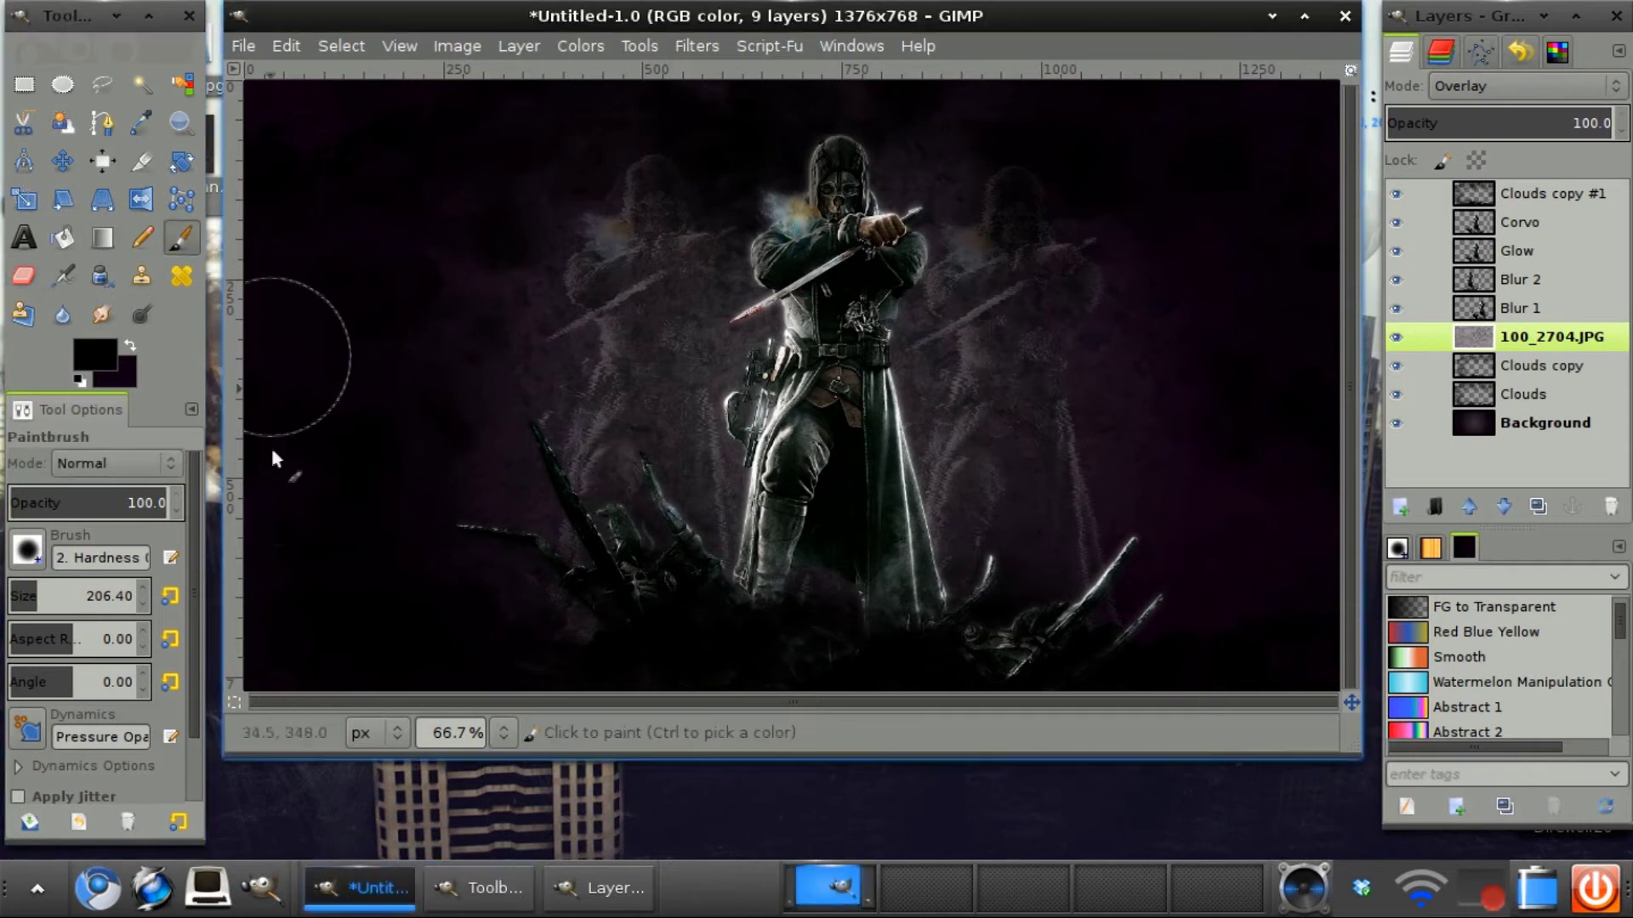
left_click(28, 555)
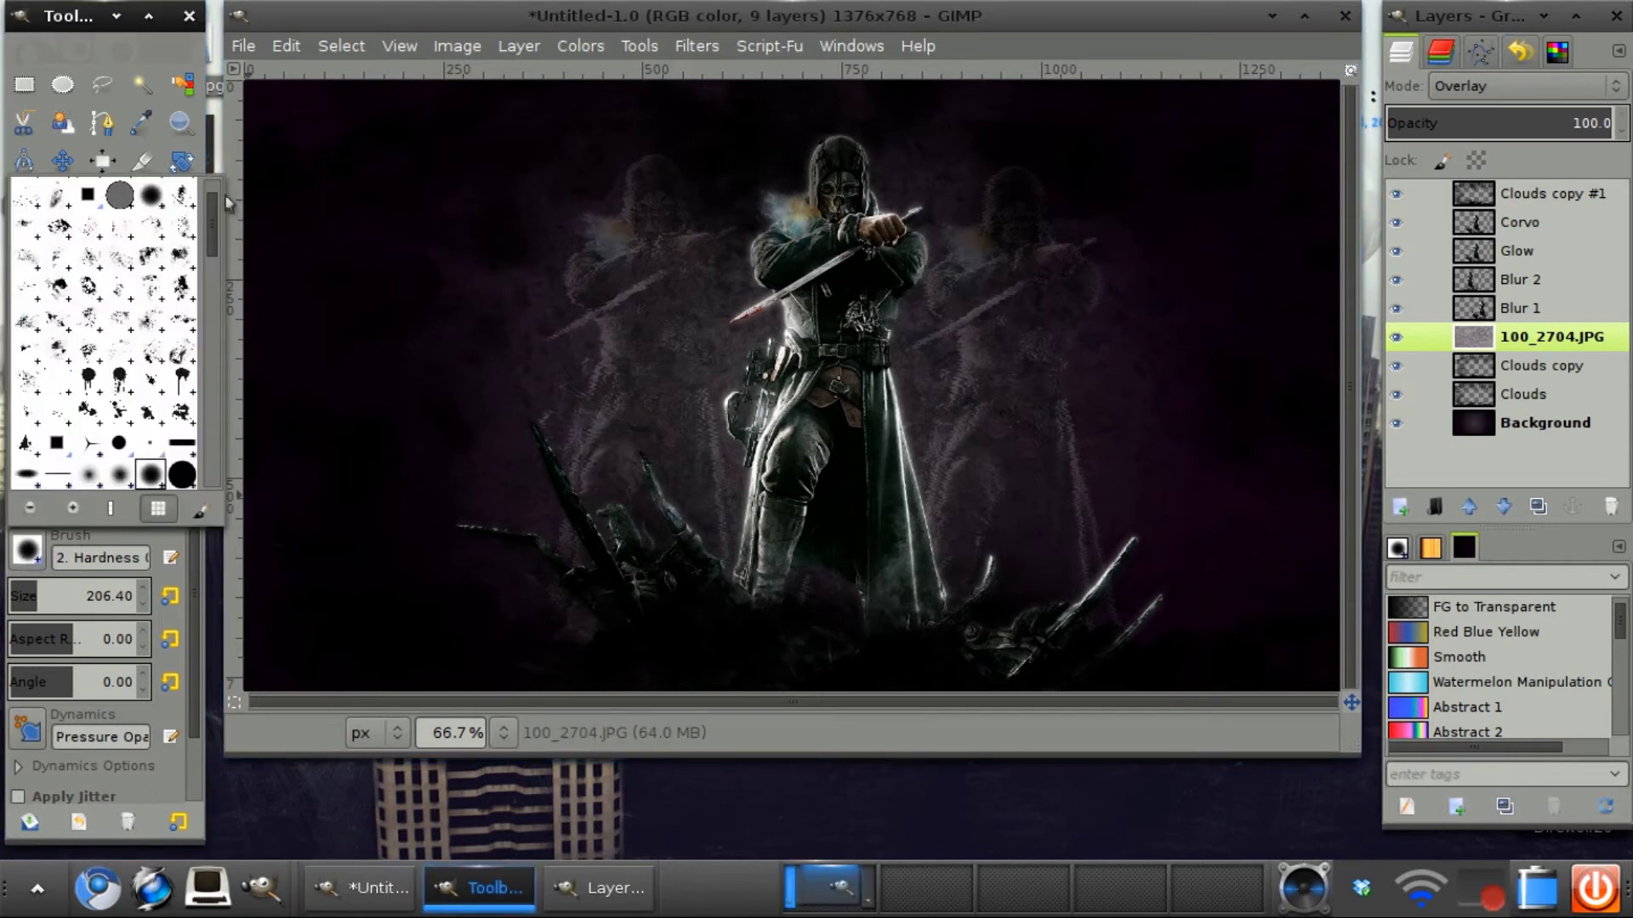
scroll(214, 244, "down", 10)
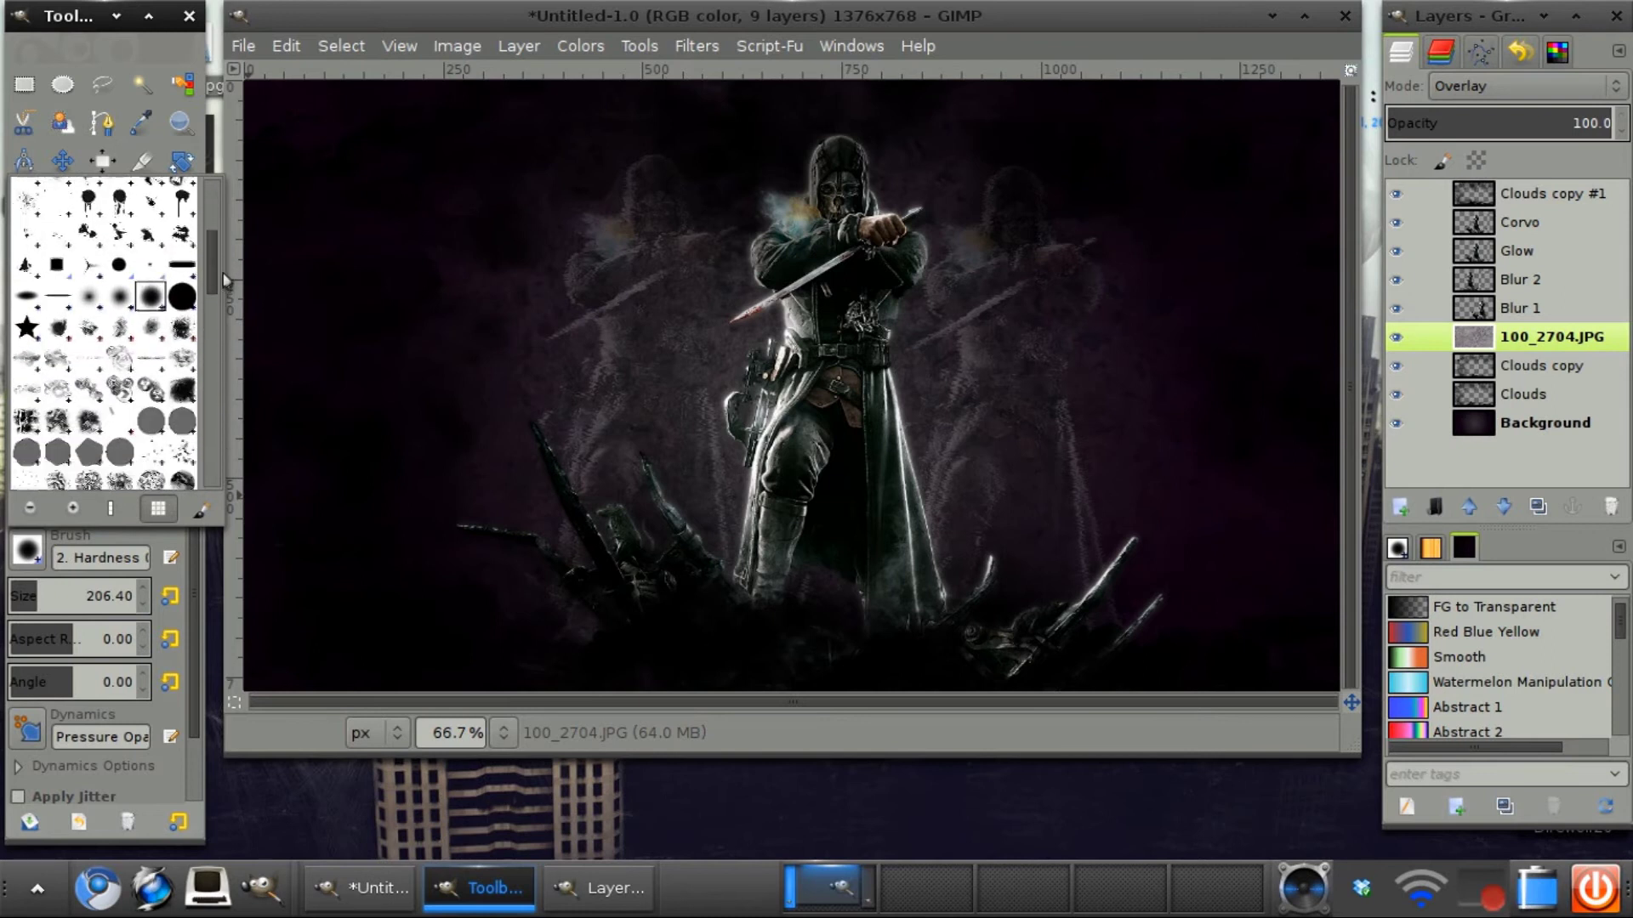
scroll(219, 291, "up", 8)
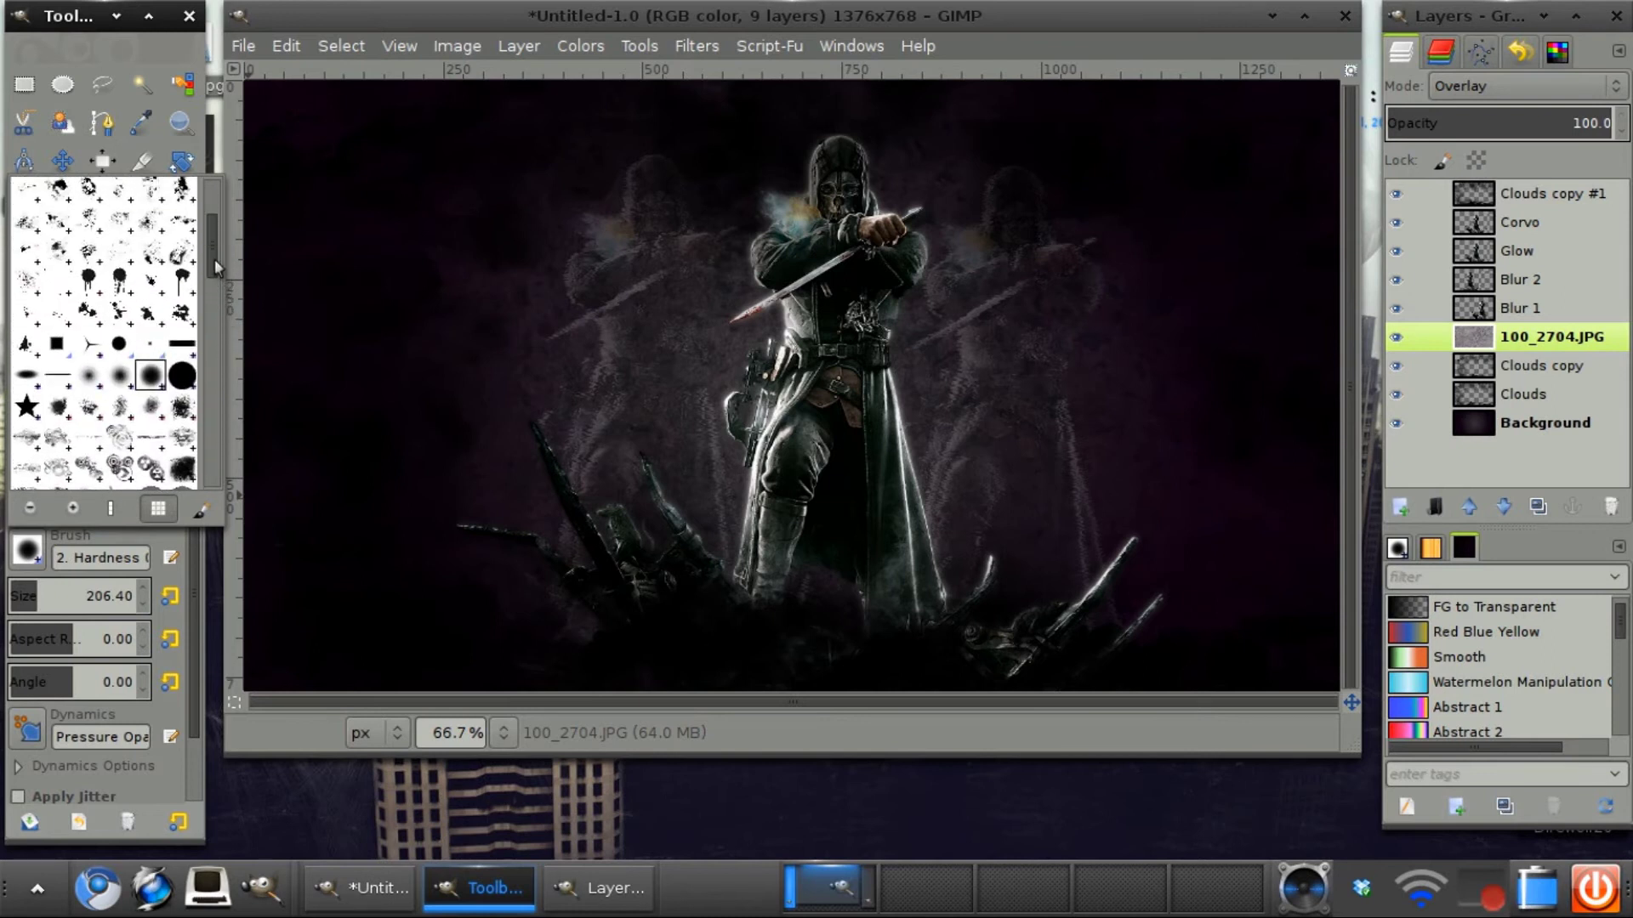
left_click_drag(218, 291, 217, 356)
double_click(156, 281)
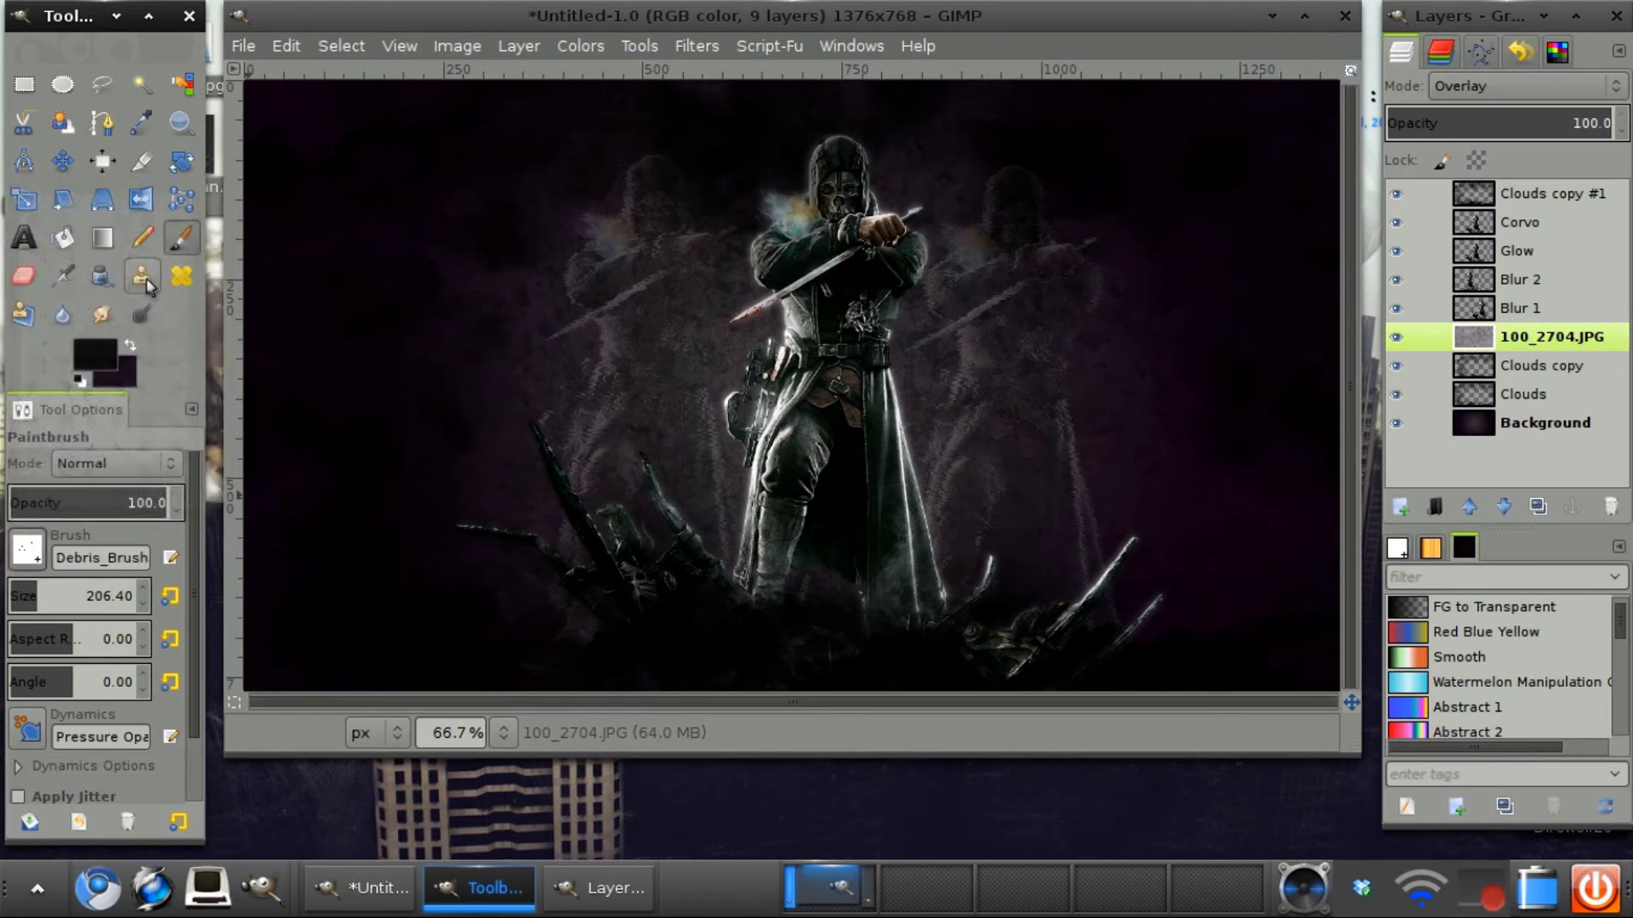
Step: Enlarge the brush and test debris sprays left and right of the figure, undoing both
left_click(428, 417)
left_click(72, 595)
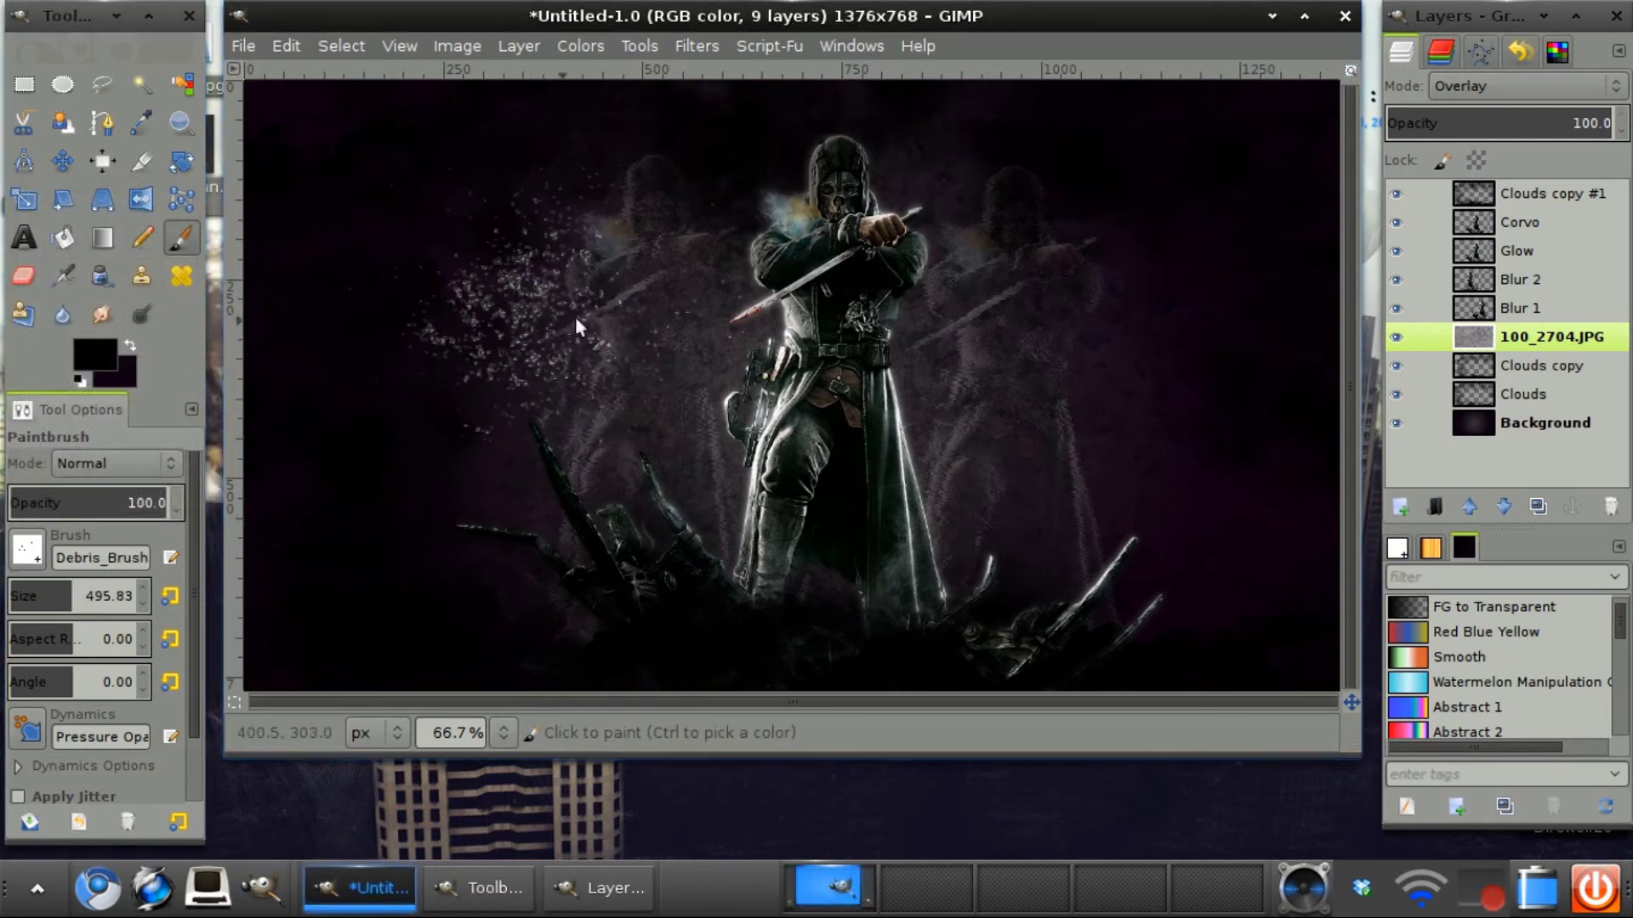
left_click_drag(578, 316, 533, 359)
key("ctrl+z")
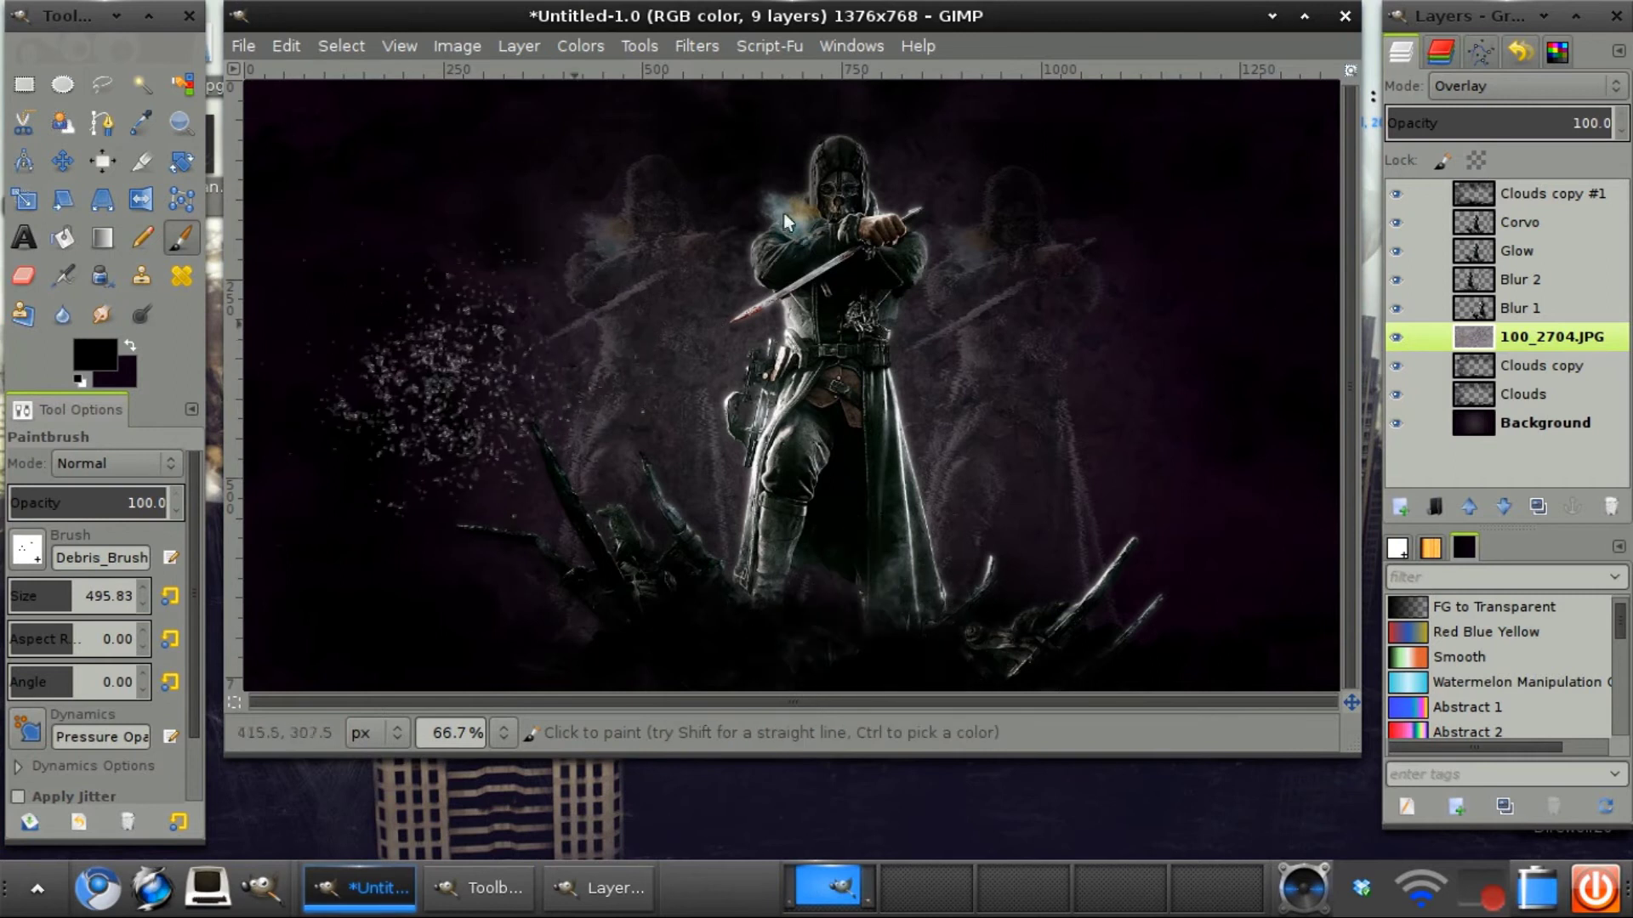
left_click(1052, 332)
key("ctrl+z")
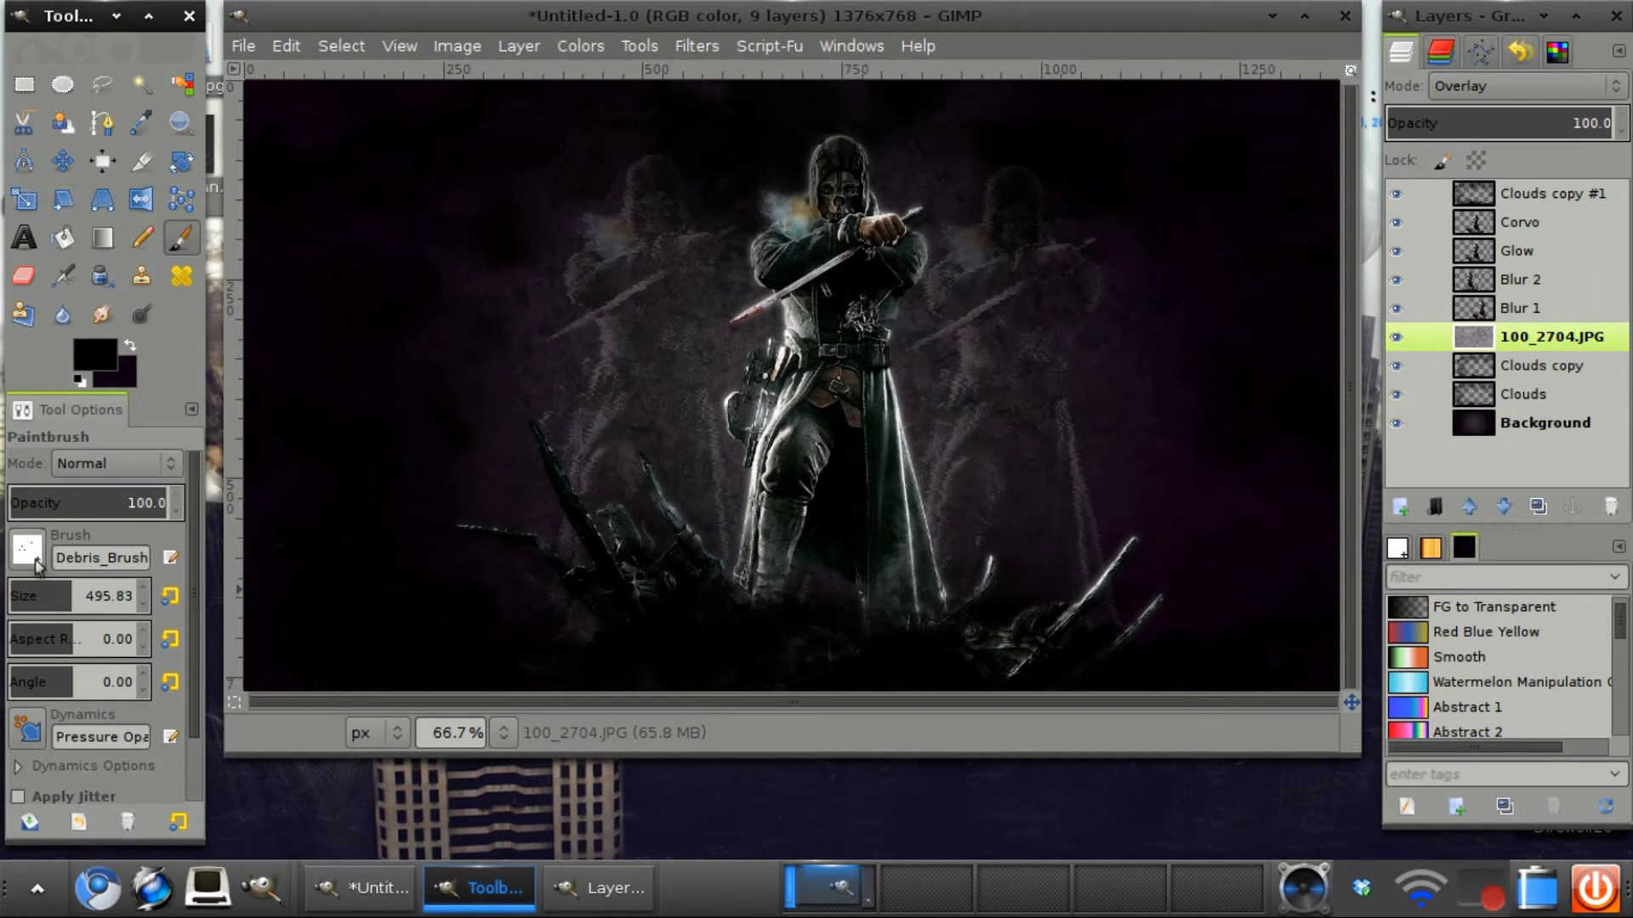
Step: Raise the Debris brush size to about 738
left_click(27, 552)
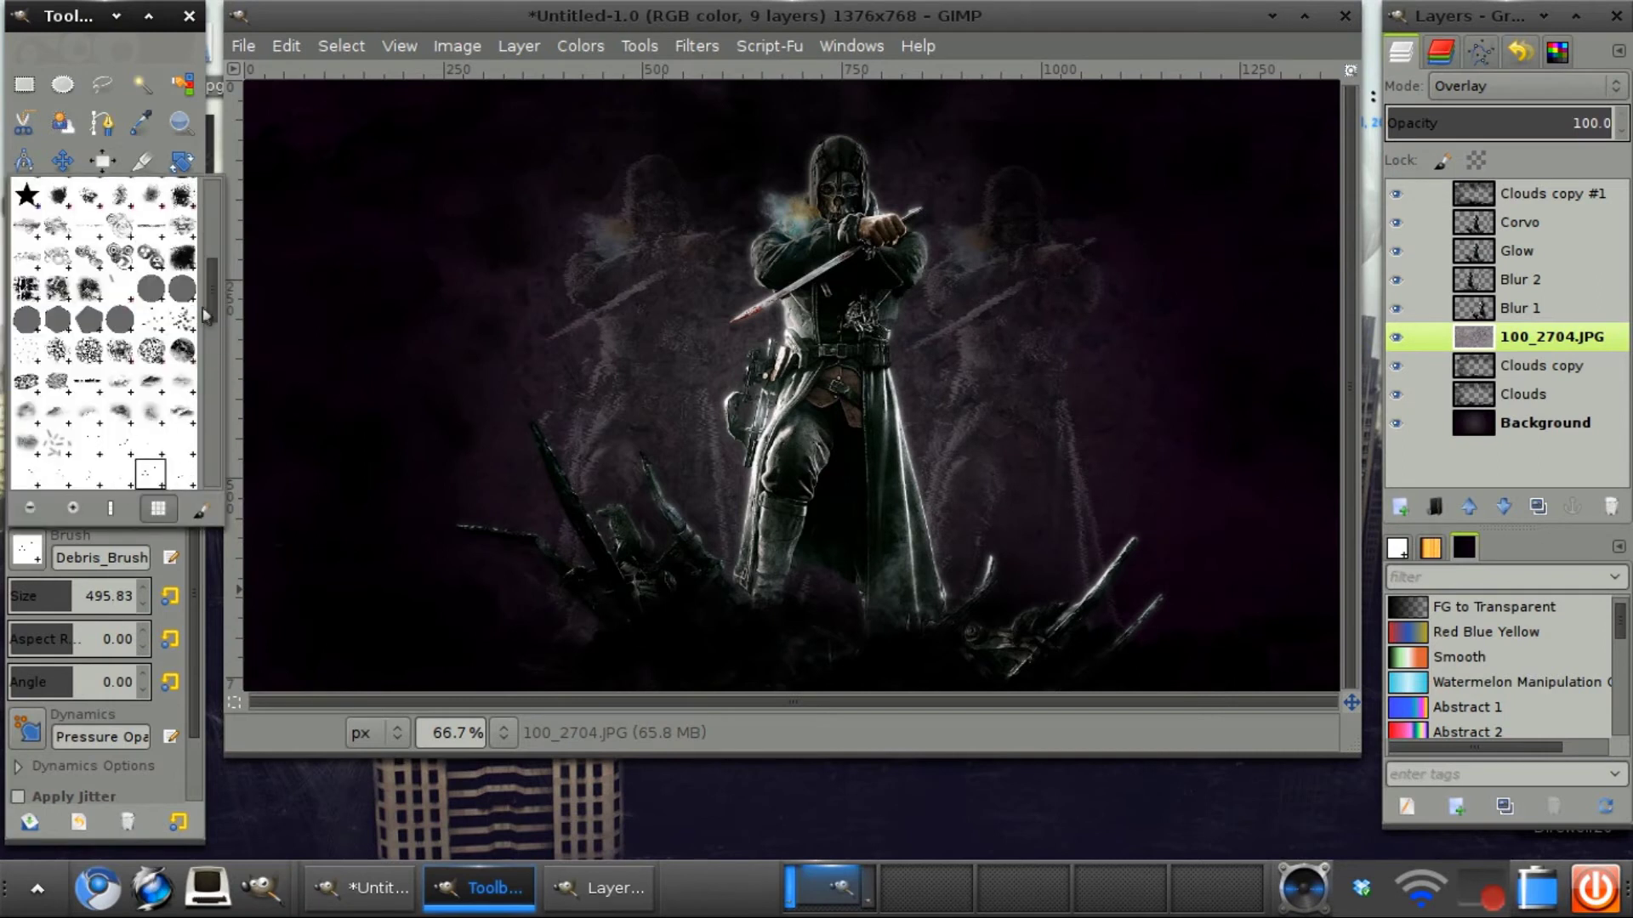
scroll(207, 317, "down", 3)
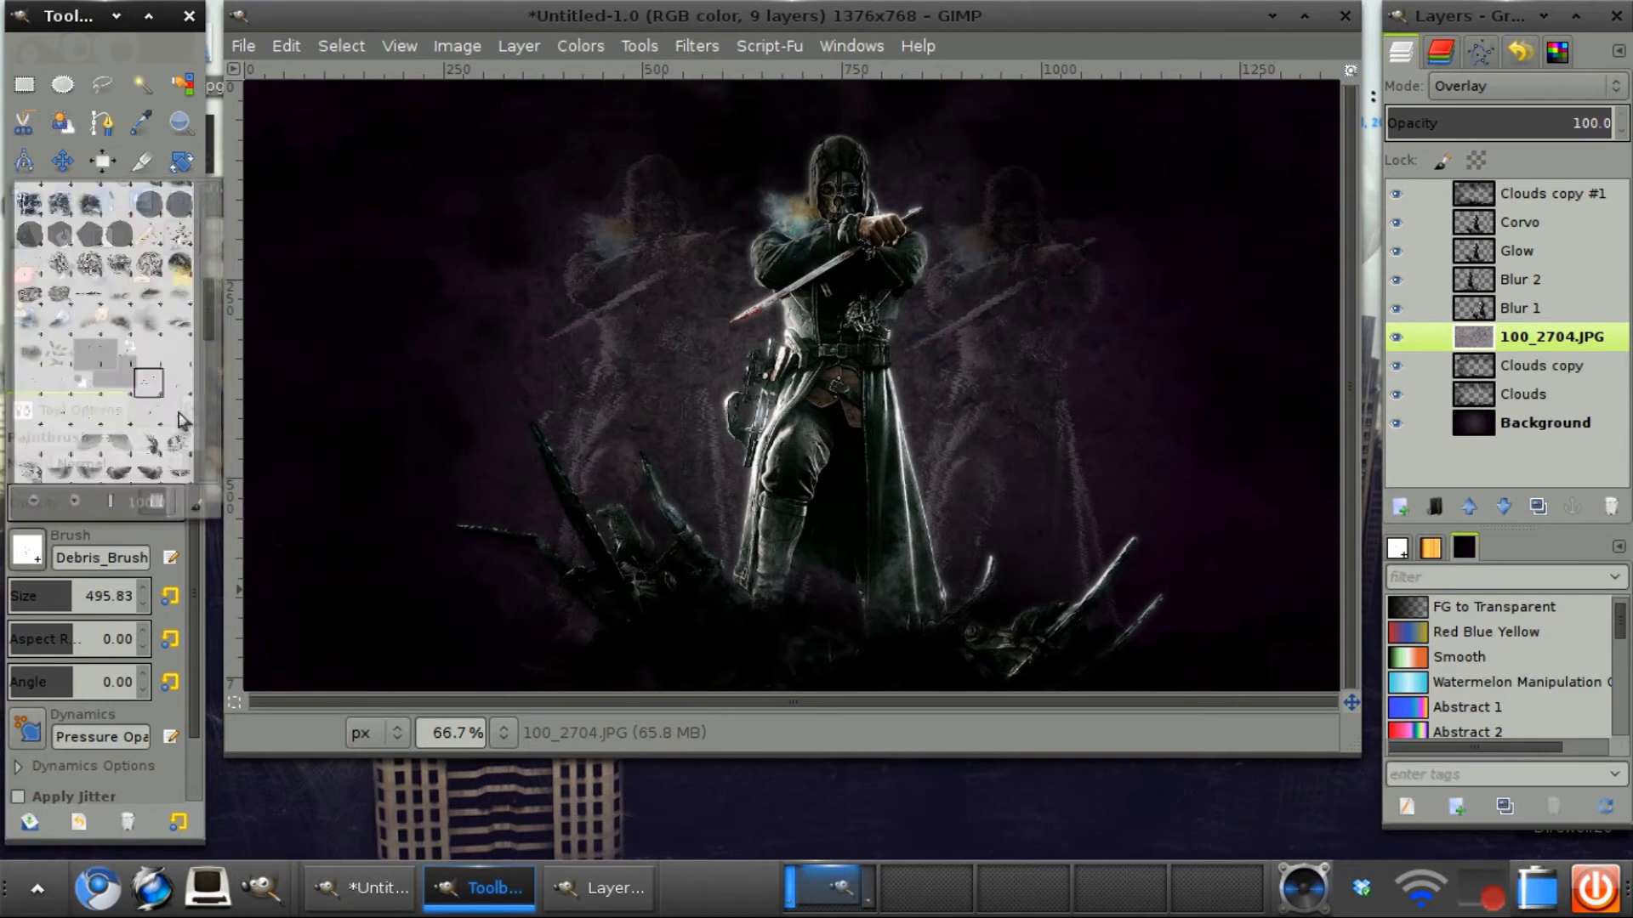
left_click(622, 274)
left_click_drag(104, 598, 119, 597)
Step: Test debris strokes around the figure and in the lower left, undoing each one
left_click_drag(476, 425, 633, 298)
key("ctrl+z")
left_click_drag(289, 587, 259, 600)
key("ctrl+z")
left_click(198, 595)
left_click(255, 586)
key("ctrl+z")
left_click_drag(1193, 384, 1046, 510)
key("ctrl+z")
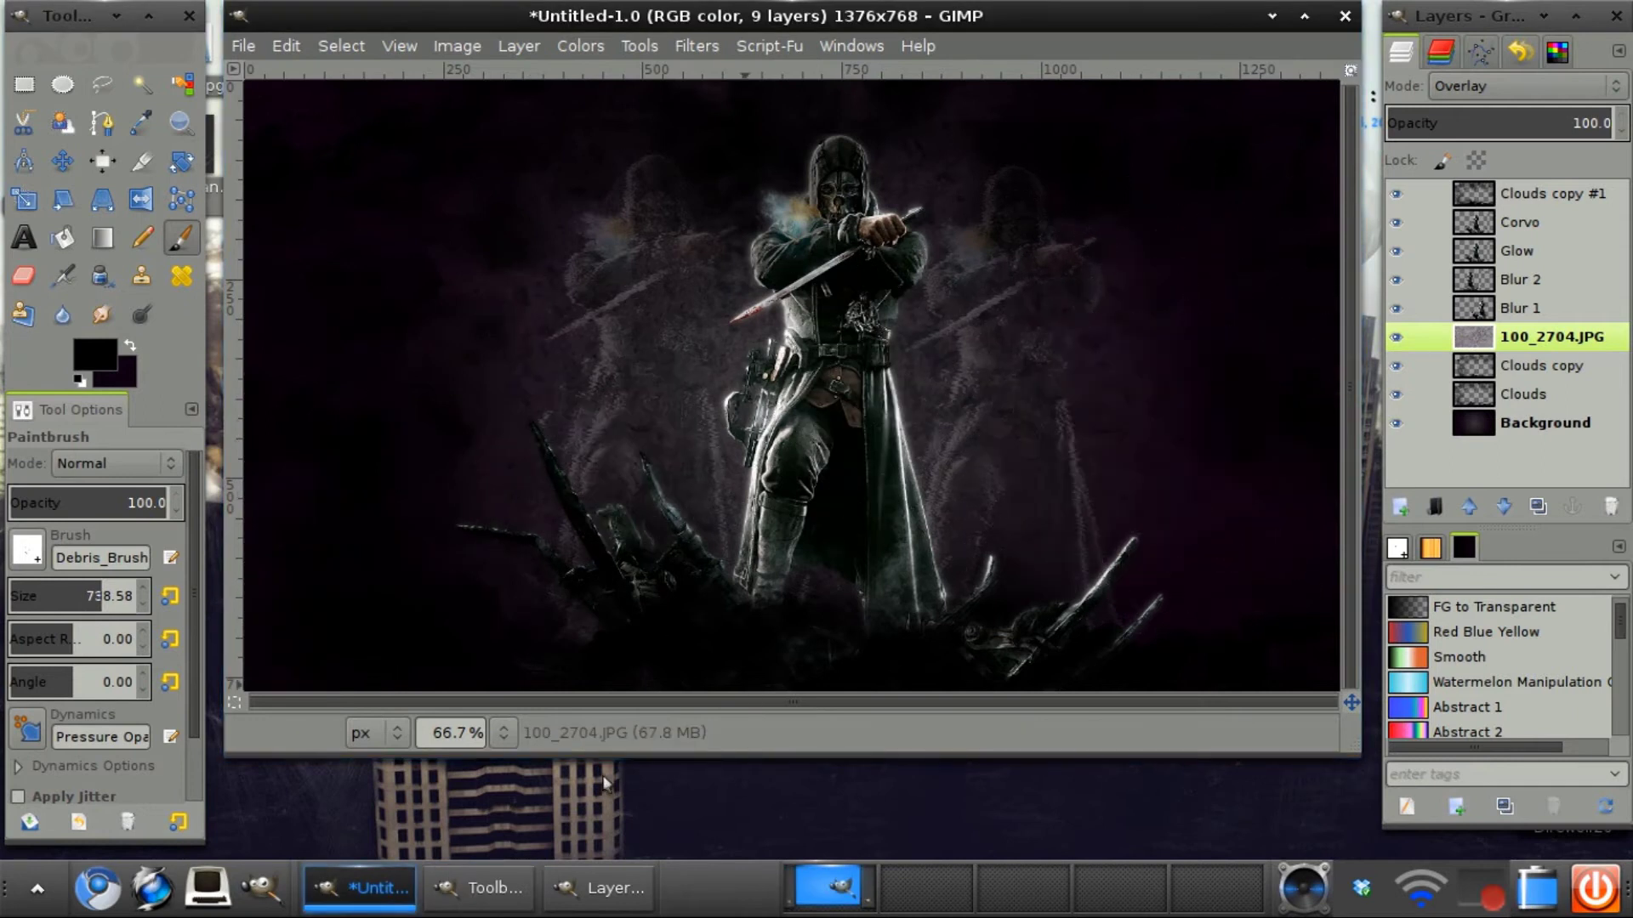
left_click(937, 507)
key("ctrl+z")
left_click_drag(937, 508, 987, 465)
key("ctrl+z")
left_click(1429, 477)
left_click(940, 405)
key("ctrl+z")
Step: Add a new transparent layer named Debris above Clouds copy #1
left_click(765, 536)
key("ctrl+z")
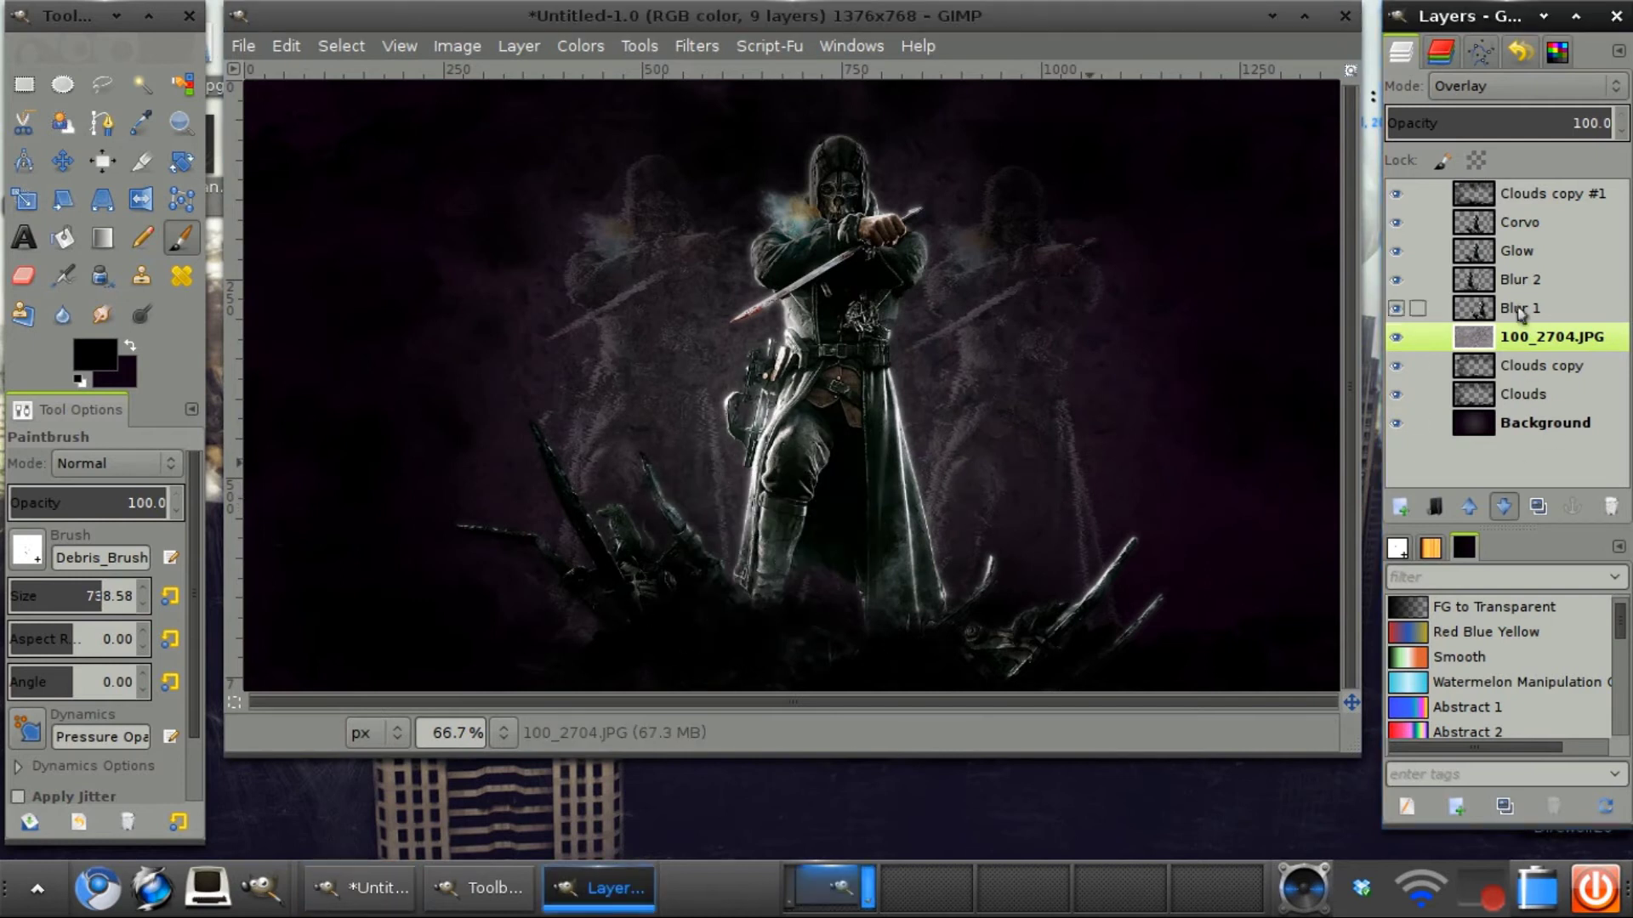
left_click(1528, 195)
left_click(1400, 508)
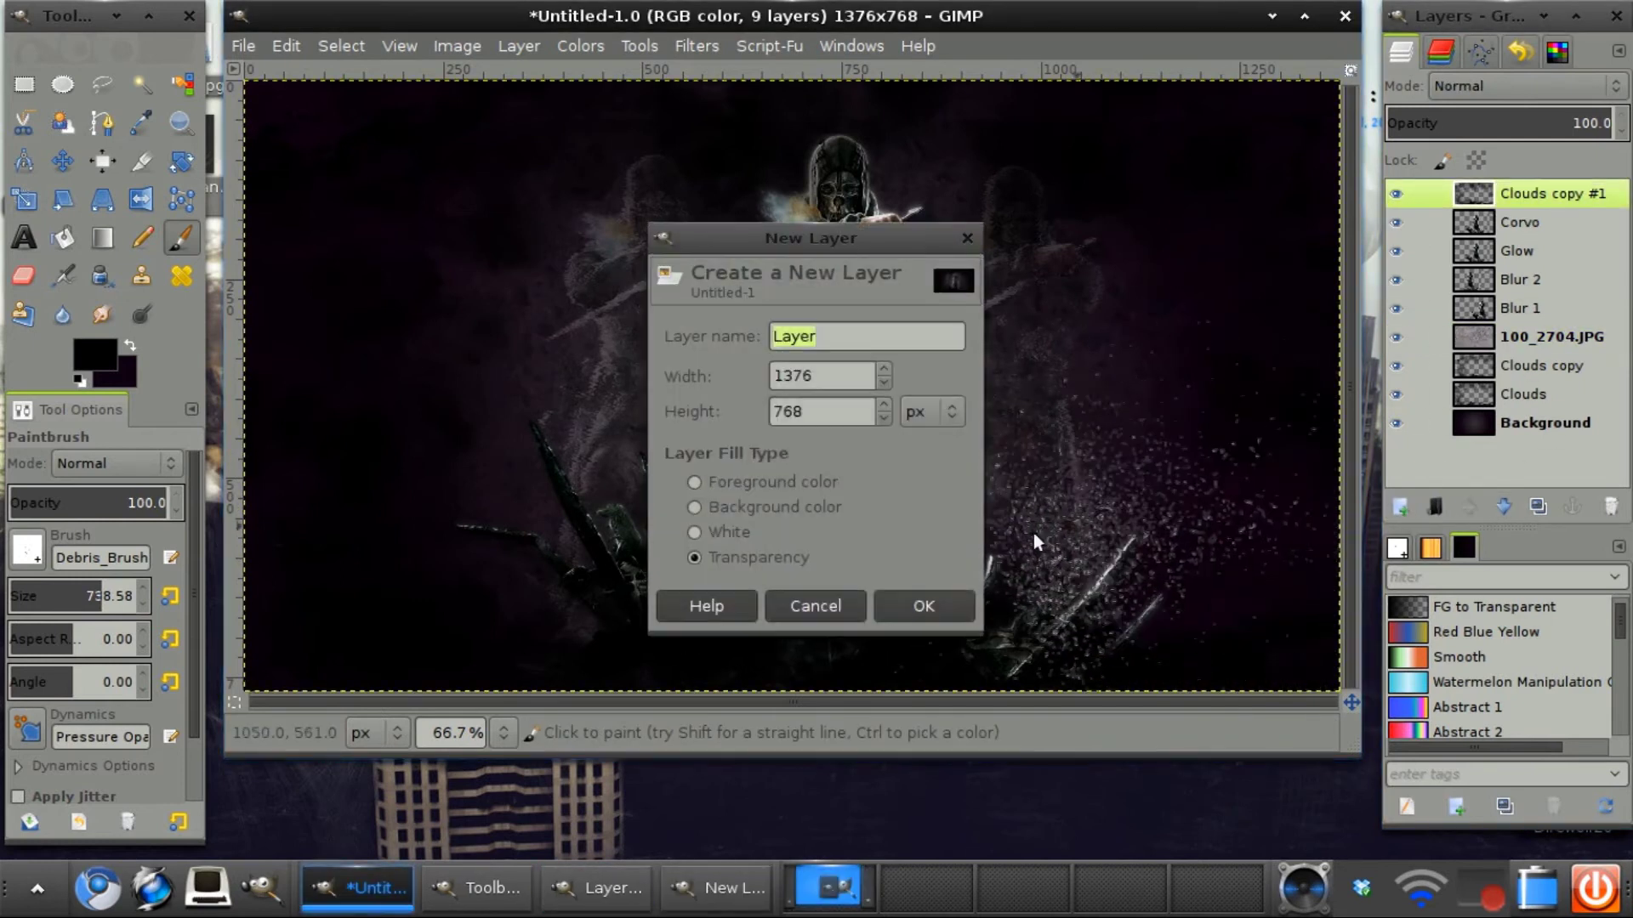
left_click(967, 602)
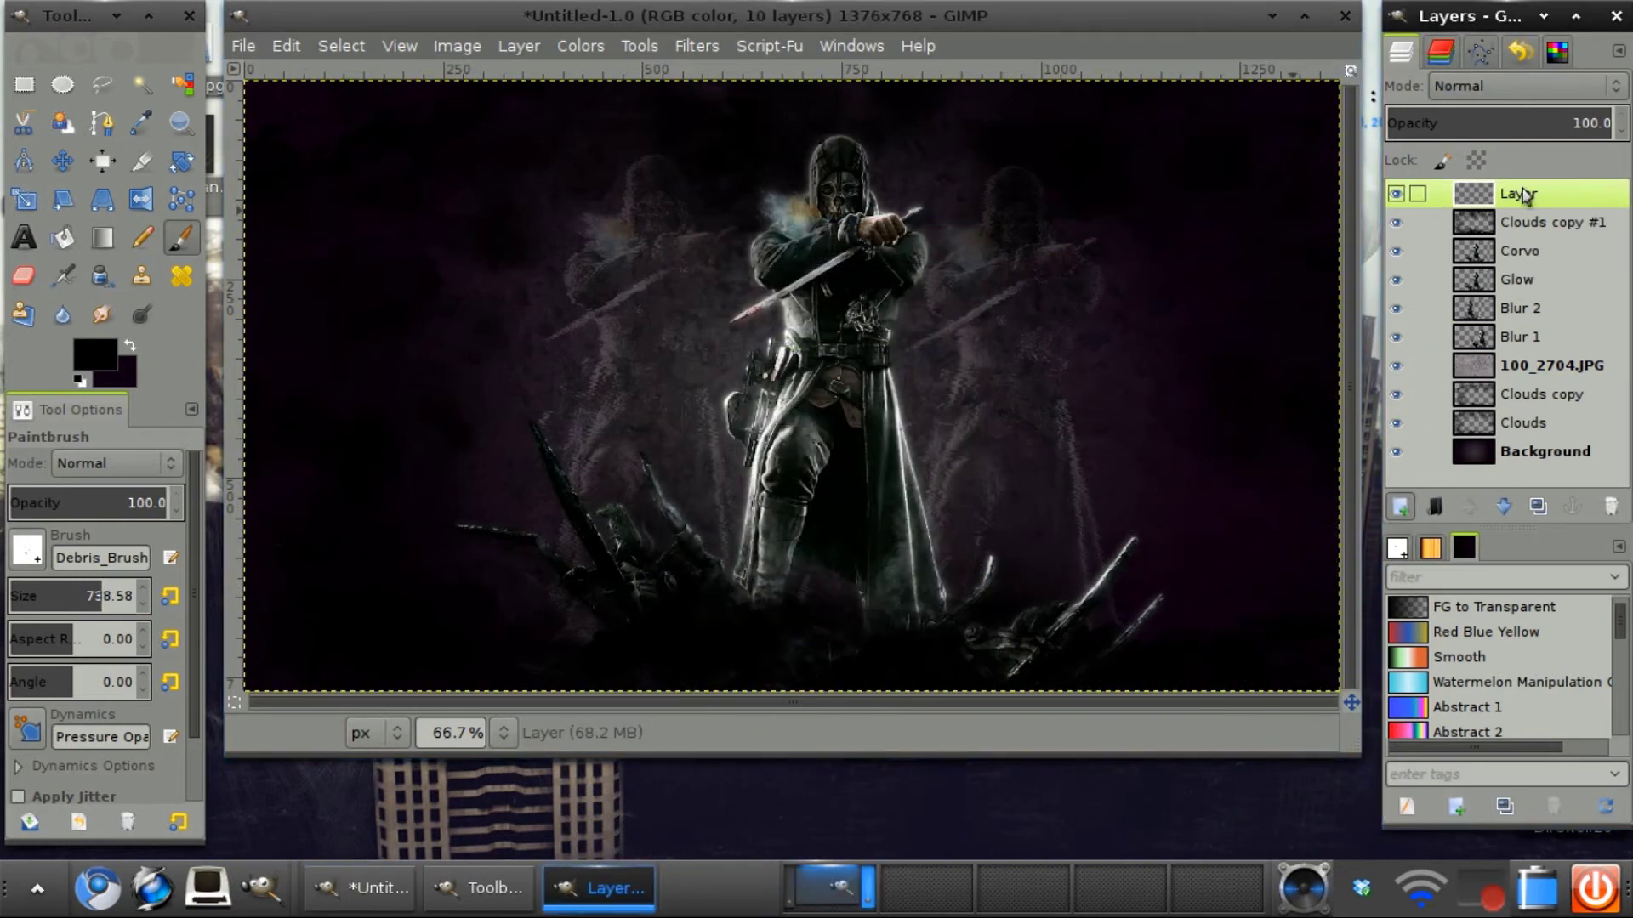
double_click(1523, 194)
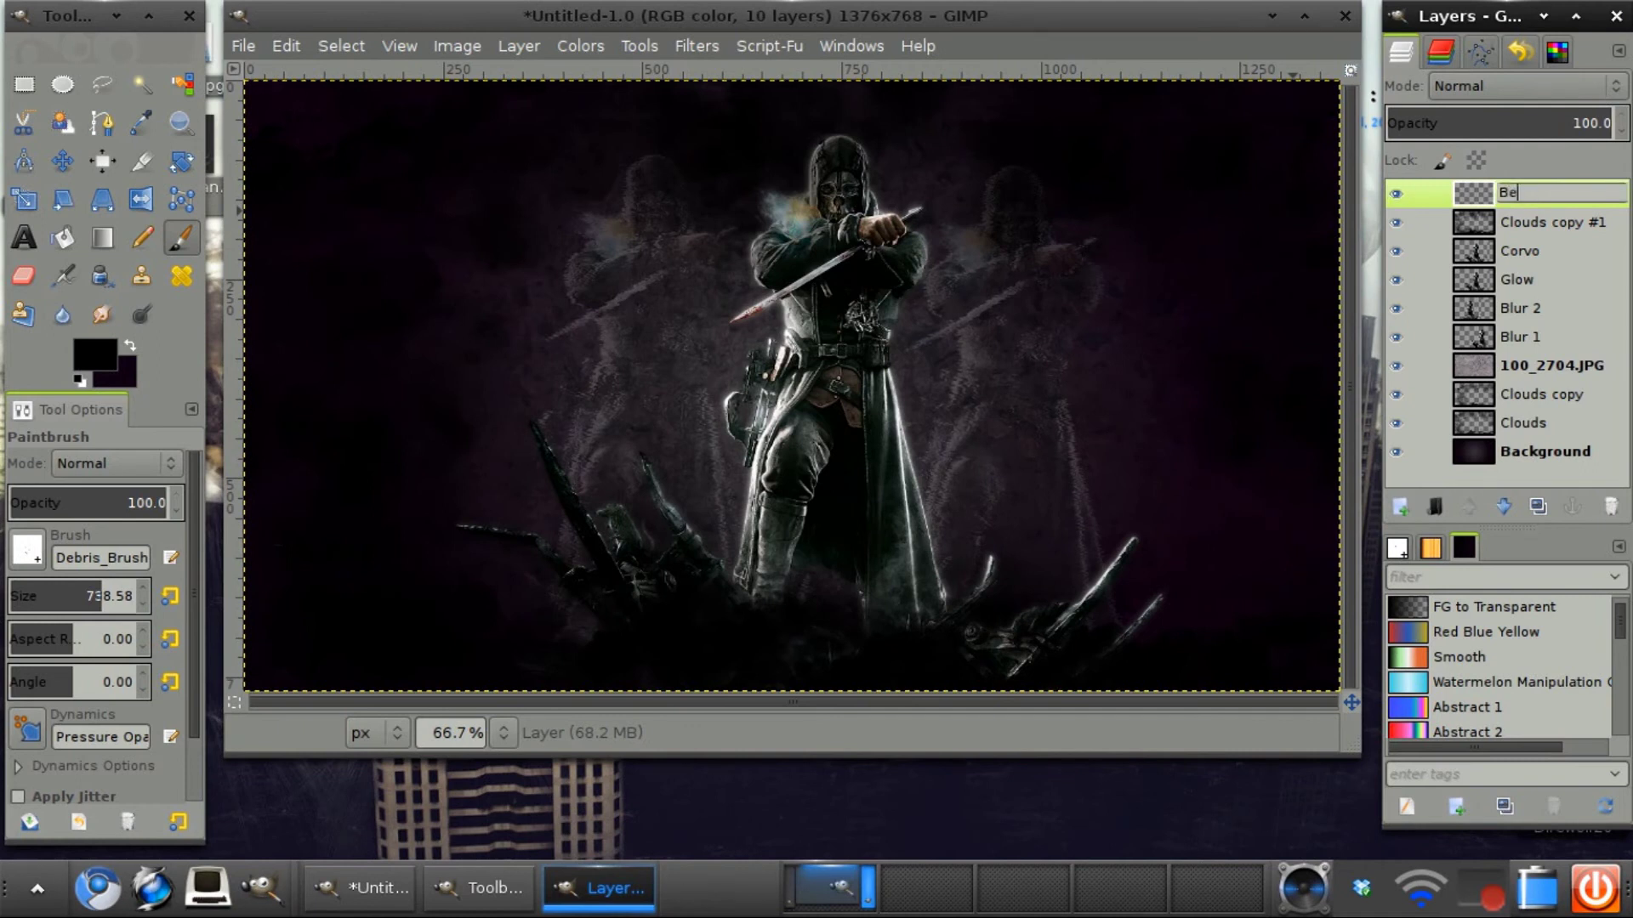
type("Debris")
key("Return")
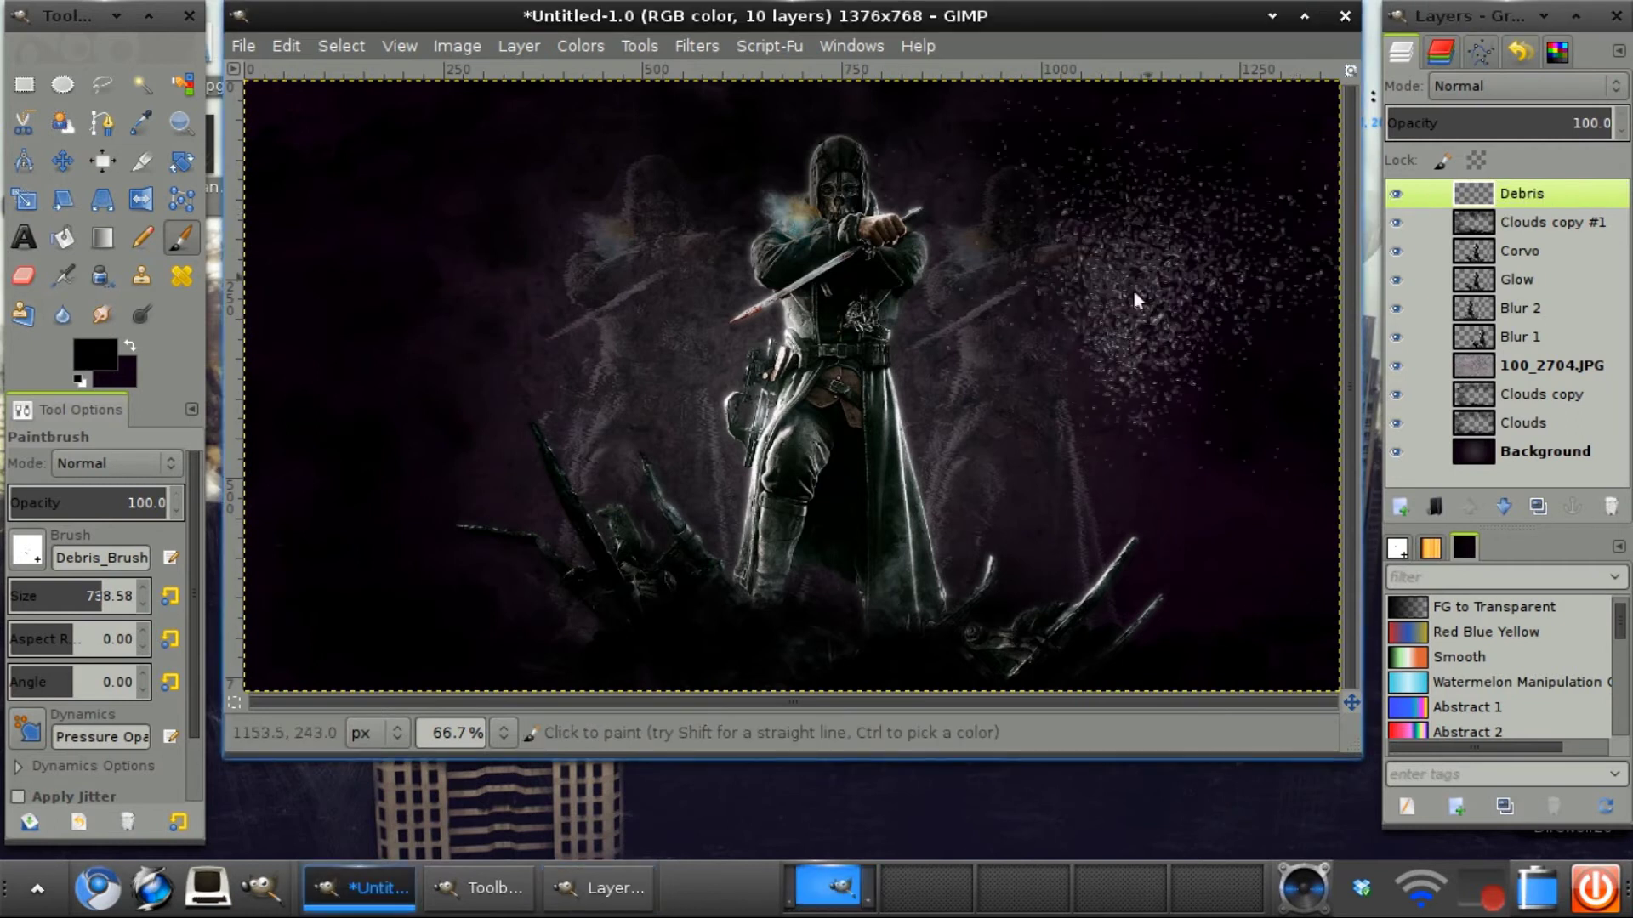
Step: Try debris strokes and stamps left, right and below the figure, undoing unwanted ones
mouse_move(1130, 288)
left_mouse_down()
mouse_move(990, 369)
mouse_move(944, 442)
left_mouse_up()
key("ctrl+z")
mouse_move(745, 558)
left_mouse_down()
mouse_move(668, 578)
mouse_move(681, 432)
left_mouse_up()
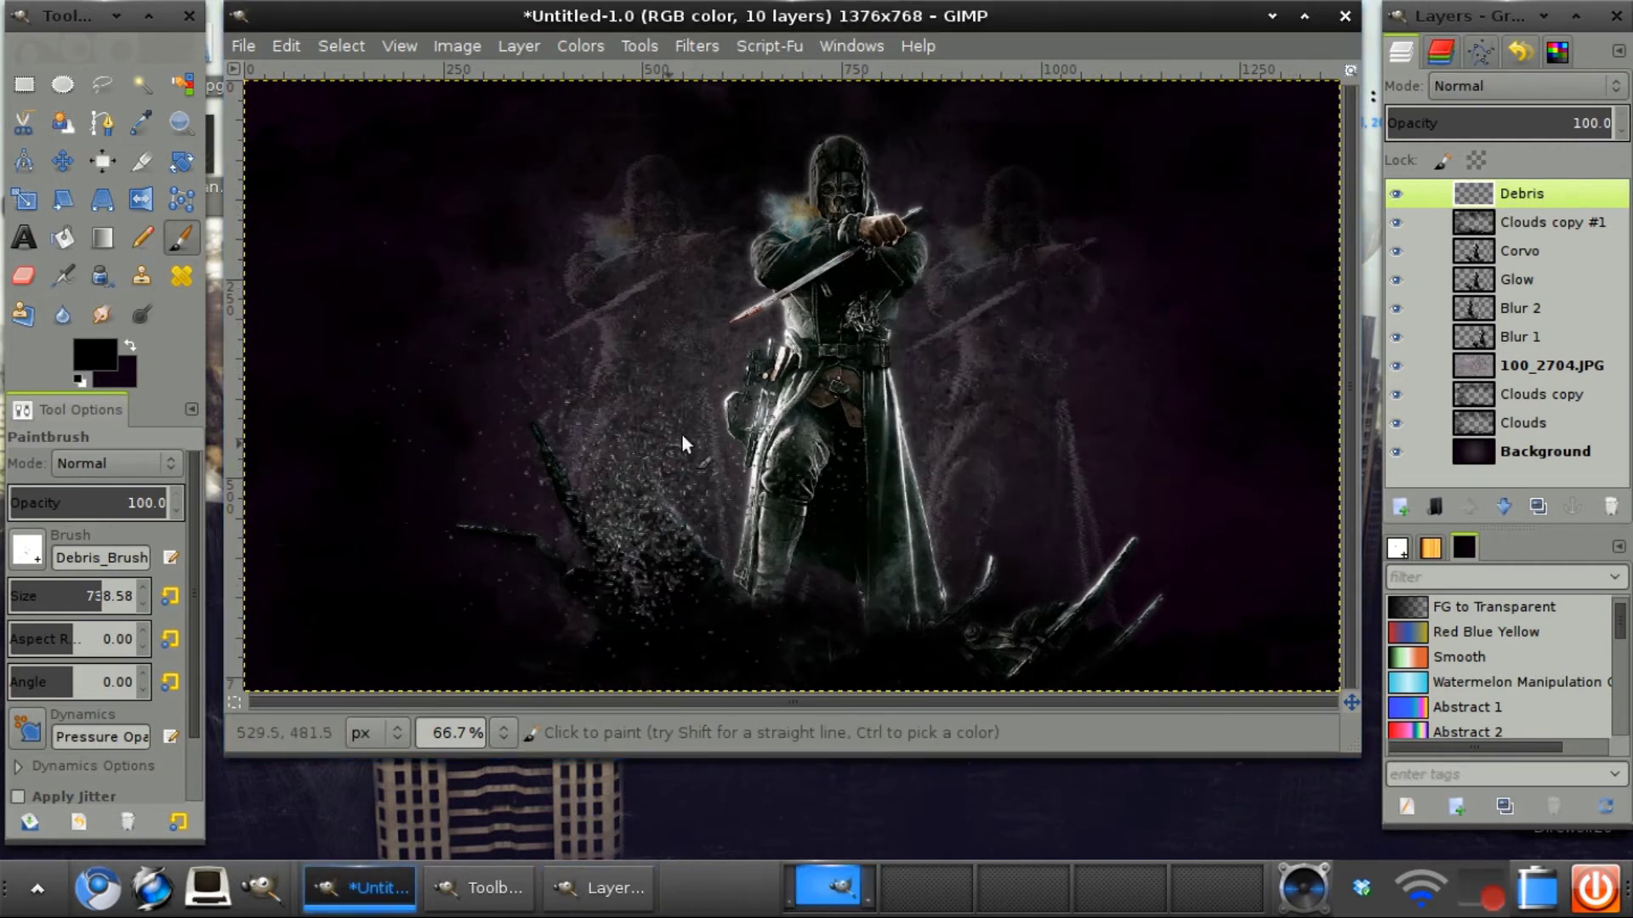
key("ctrl+z")
left_click(28, 550)
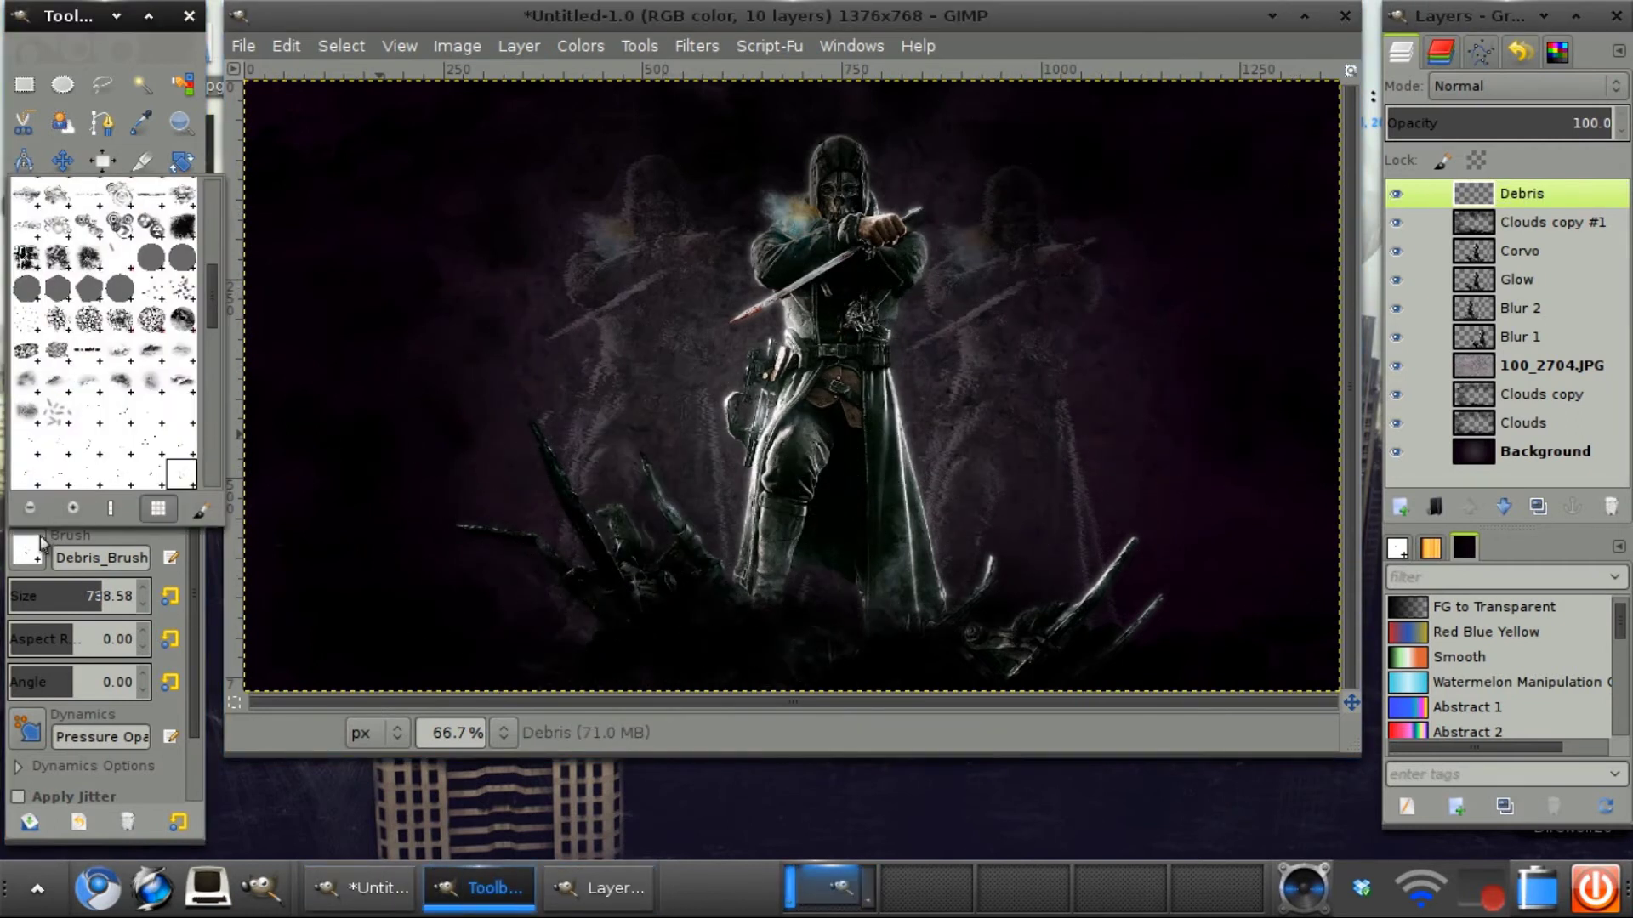
left_click(327, 375)
left_click(593, 255)
key("ctrl+z")
left_click_drag(365, 476, 272, 547)
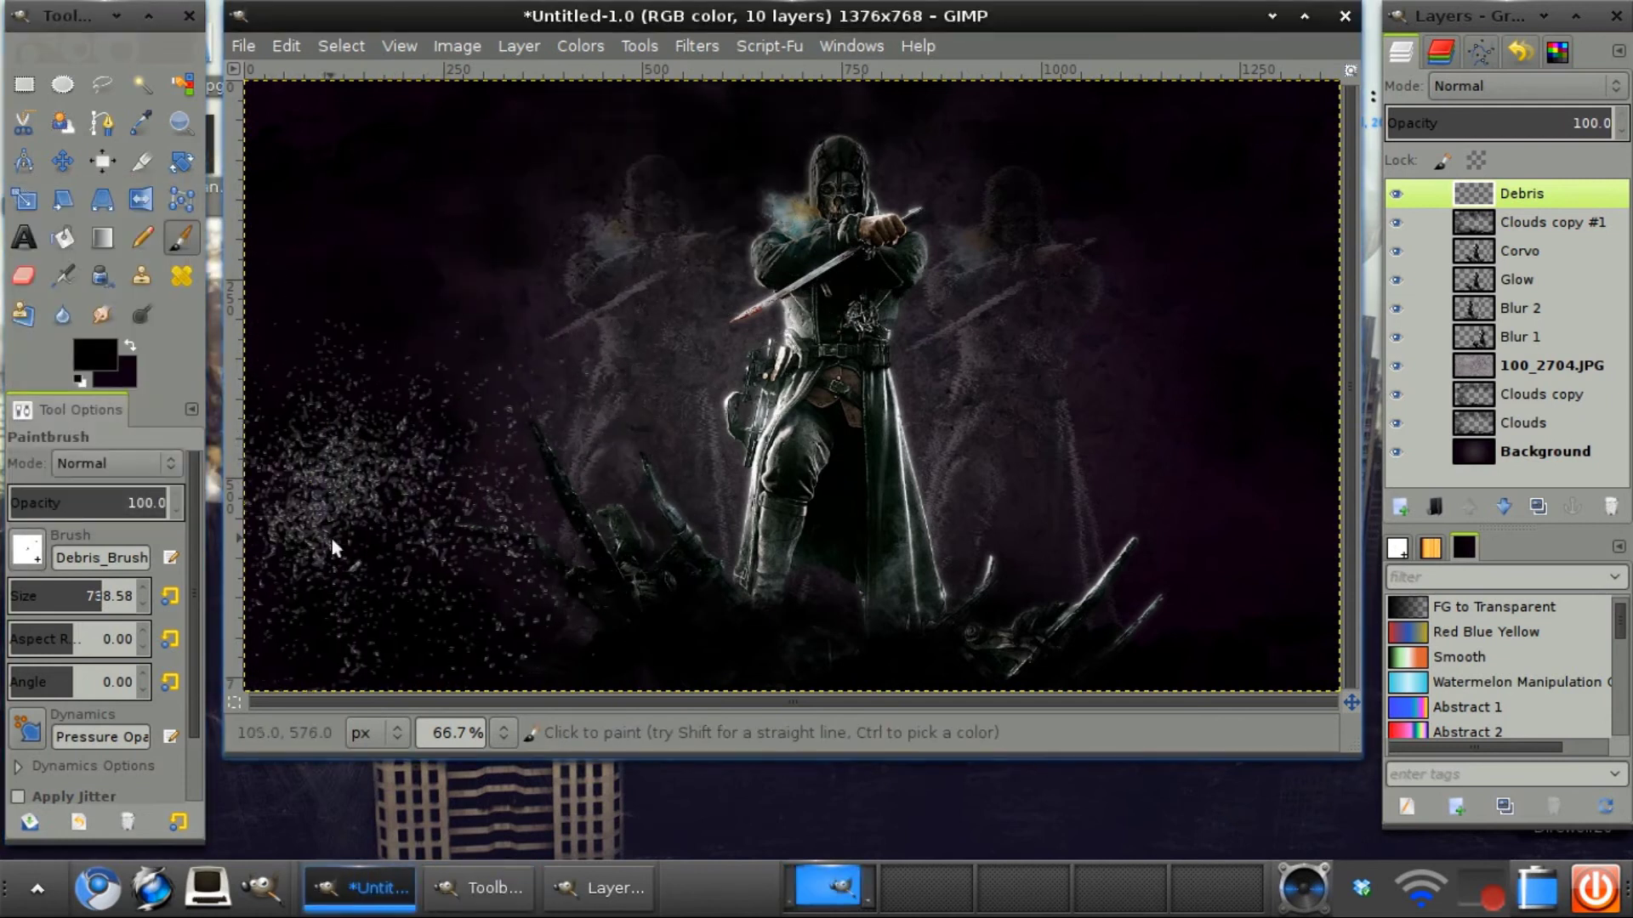
left_click(28, 552)
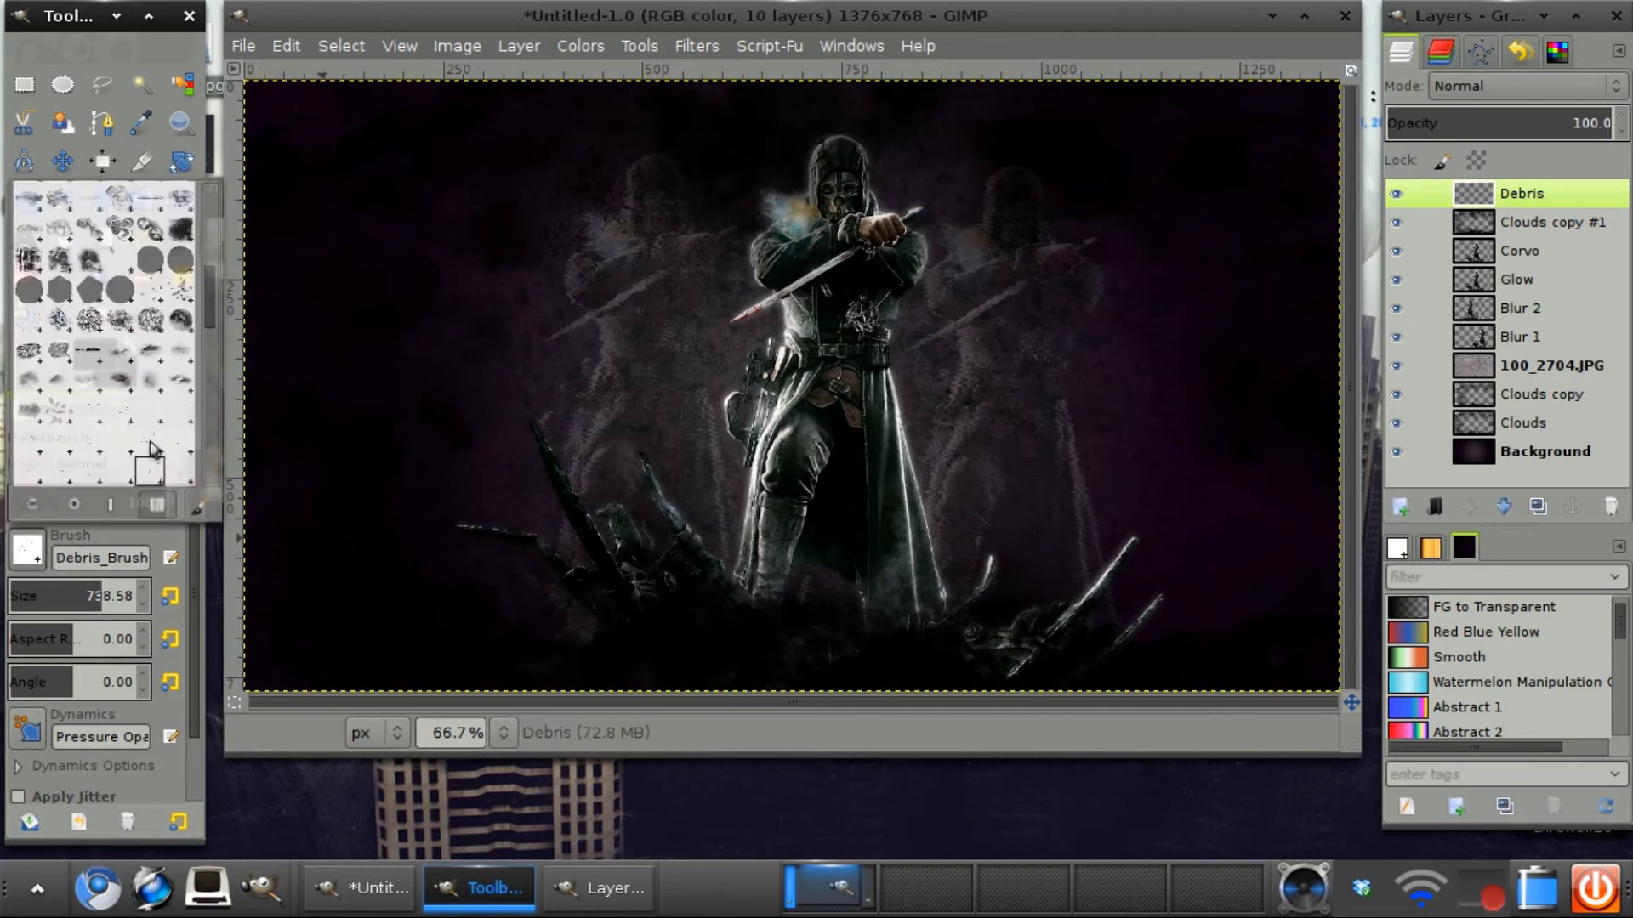
left_click_drag(586, 357, 560, 415)
key("ctrl+z")
left_click(1034, 379)
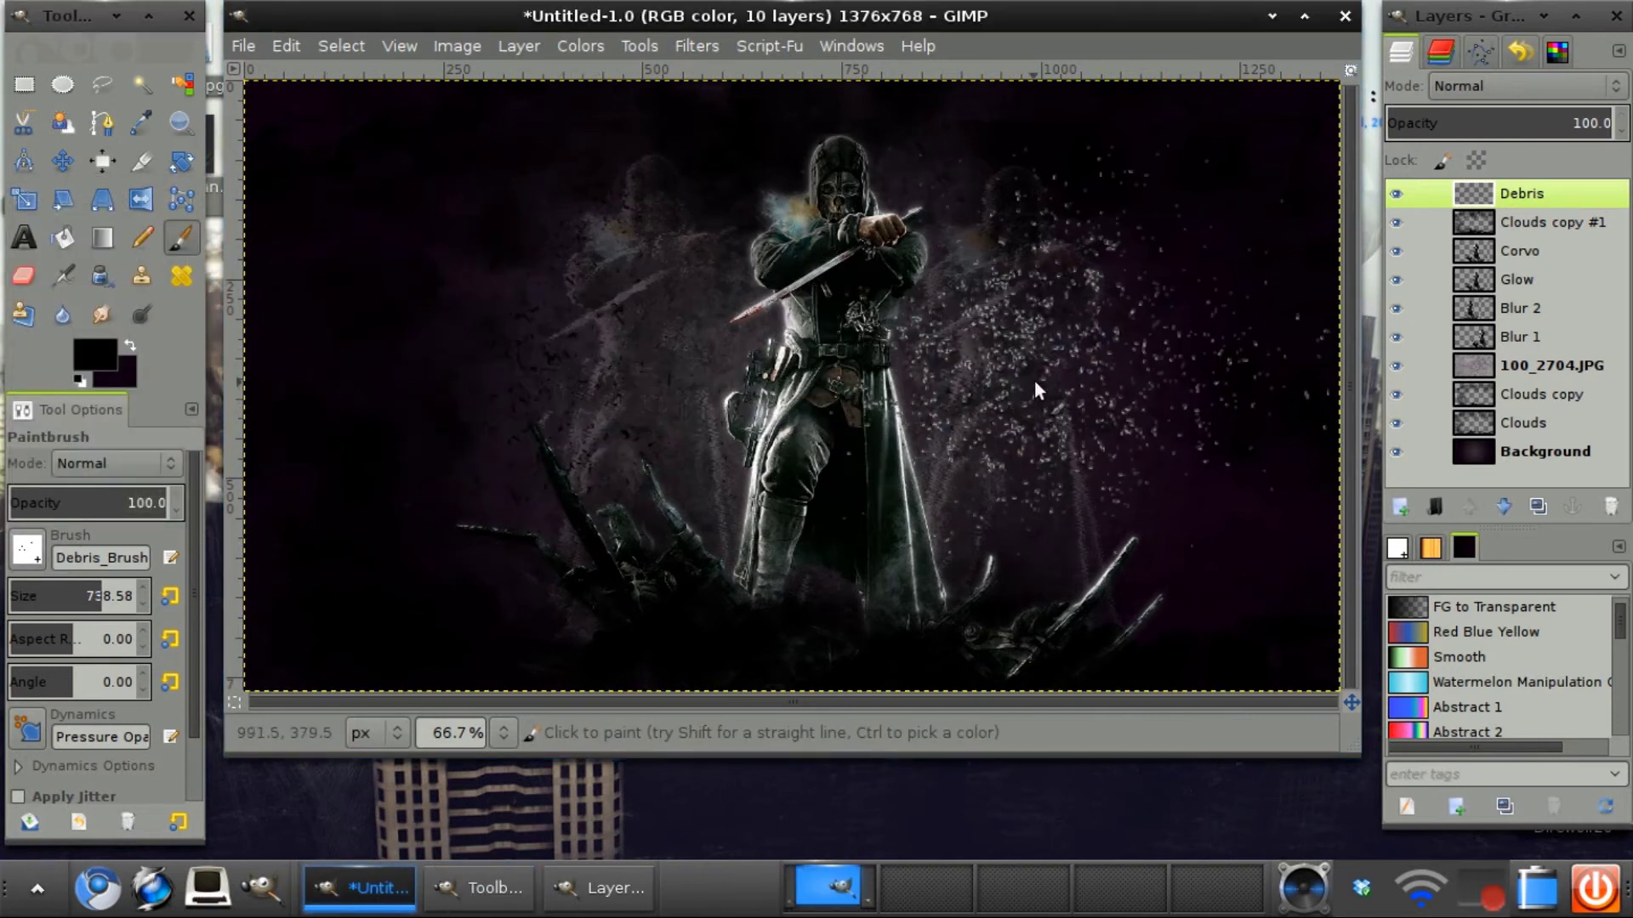
mouse_move(1034, 379)
left_mouse_down()
mouse_move(960, 479)
mouse_move(961, 508)
mouse_move(771, 651)
left_mouse_up()
key("ctrl+z")
left_click(656, 393)
key("ctrl+z")
left_click(990, 514)
key("ctrl+z")
left_click(1109, 536)
key("ctrl+z")
left_click(421, 543)
key("ctrl+z")
left_click(384, 508)
key("ctrl+z")
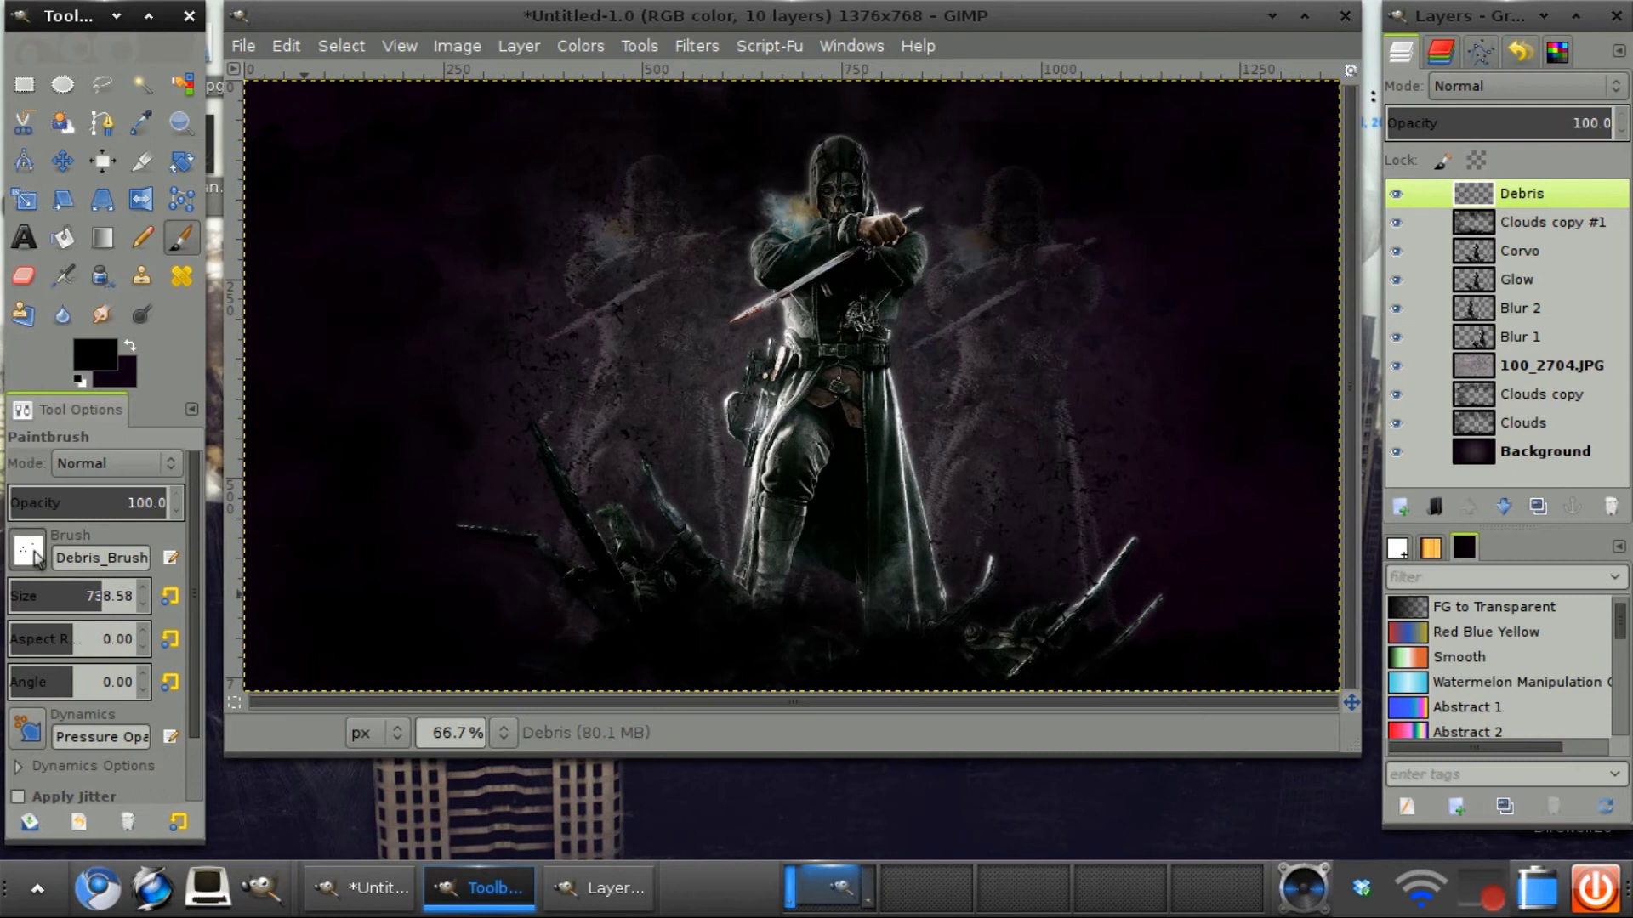
Step: Test more debris stamps above the head and around the figure, undoing each placement
left_click(27, 552)
left_click(1063, 243)
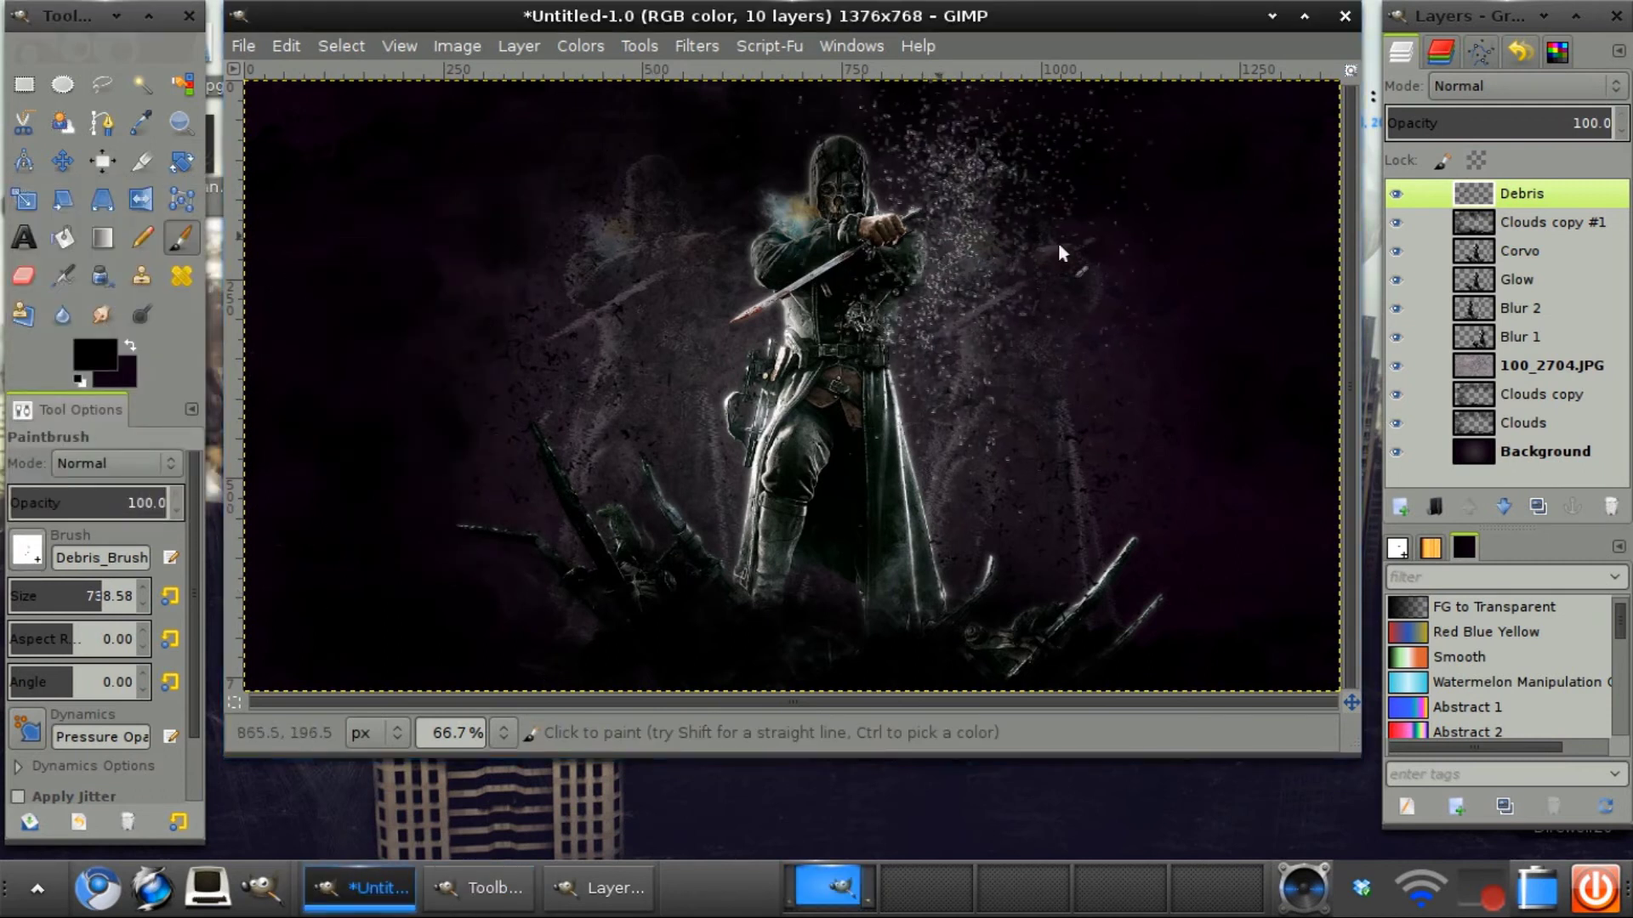
key("ctrl+z")
left_click(1084, 243)
key("ctrl+z")
left_click(1064, 245)
key("ctrl+z")
left_click(625, 430)
key("ctrl+z")
left_click(896, 135)
key("ctrl+z")
left_click(913, 135)
key("ctrl+z")
left_click(946, 134)
key("ctrl+z")
left_click(516, 579)
key("ctrl+z")
left_click(509, 554)
key("ctrl+z")
left_click(769, 543)
key("ctrl+z")
left_click(1203, 553)
key("ctrl+z")
left_click(416, 498)
key("ctrl+z")
left_click(386, 539)
key("ctrl+z")
left_click(748, 109)
key("ctrl+z")
left_click(747, 104)
key("ctrl+z")
left_click(711, 100)
key("ctrl+z")
mouse_move(599, 13)
left_mouse_down()
mouse_move(599, 74)
mouse_move(584, 14)
left_mouse_up()
Step: Open as Layers the file Pictures/Gimp Works/Textures and Stocks/Fractals/Fractal_Pack_3_by_greentunic/3-7.png
left_click(194, 61)
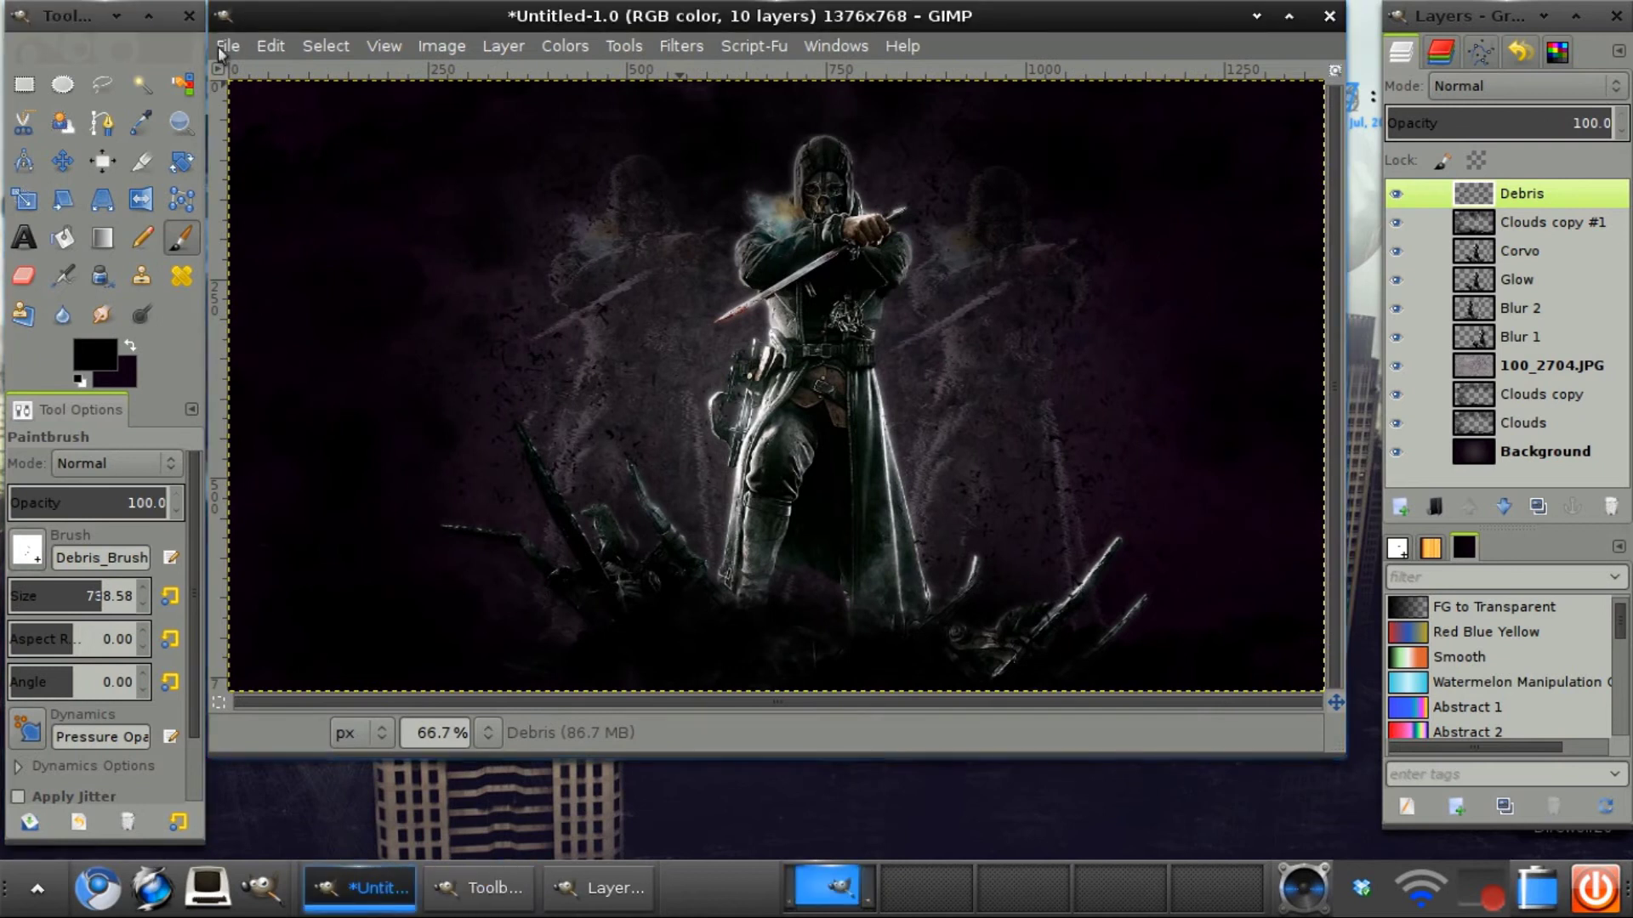
left_click(227, 46)
left_click(300, 161)
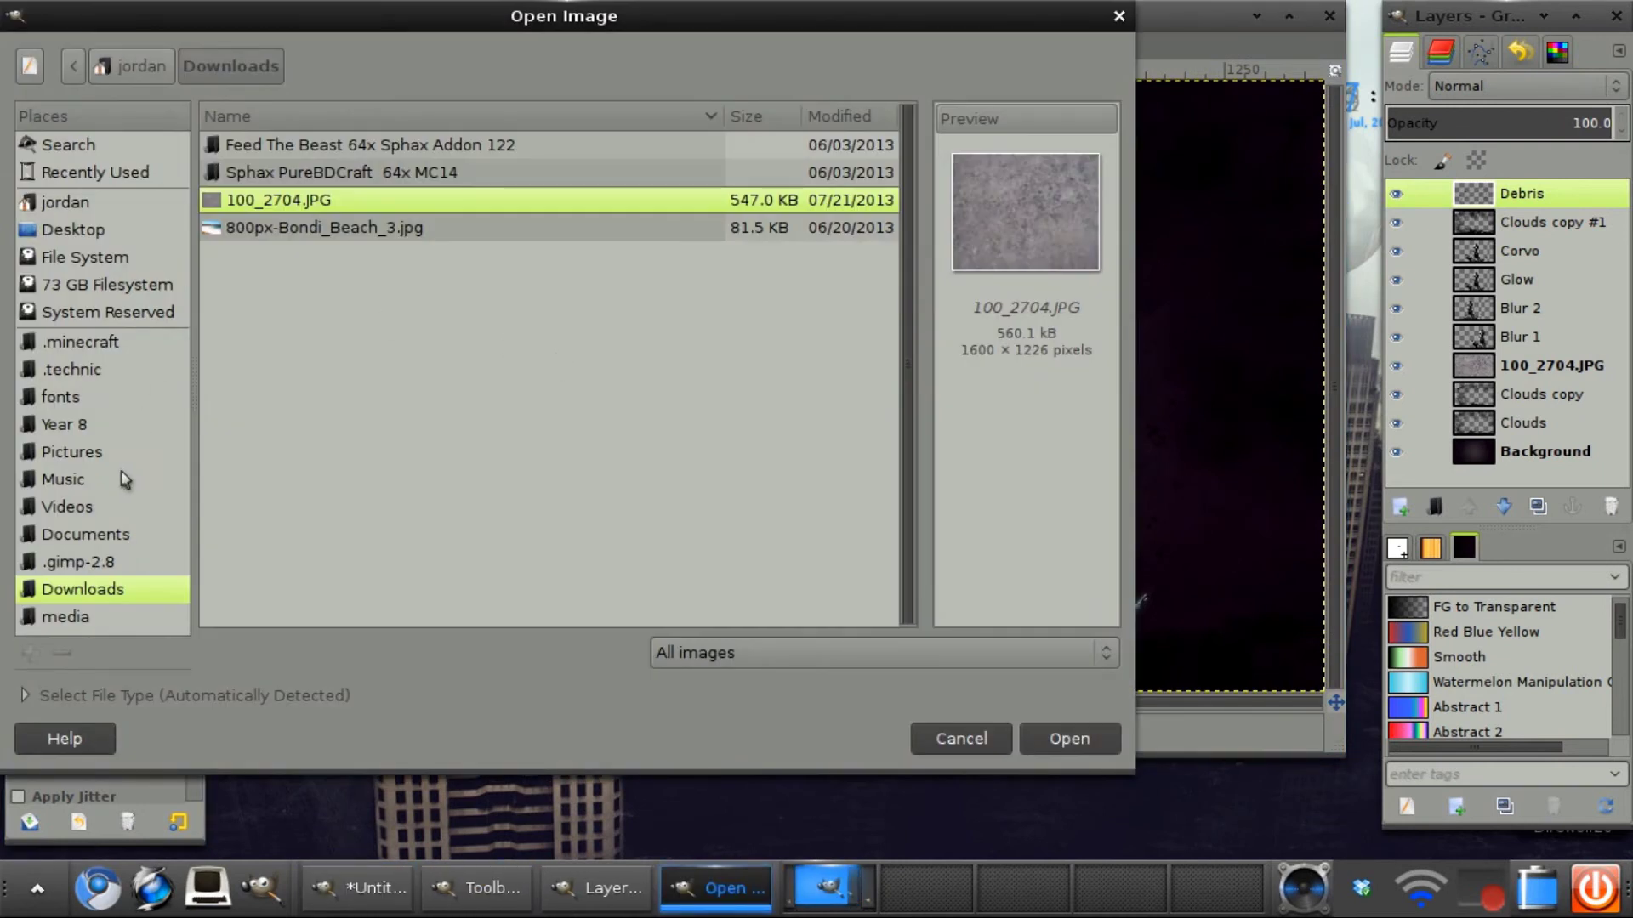
left_click(100, 455)
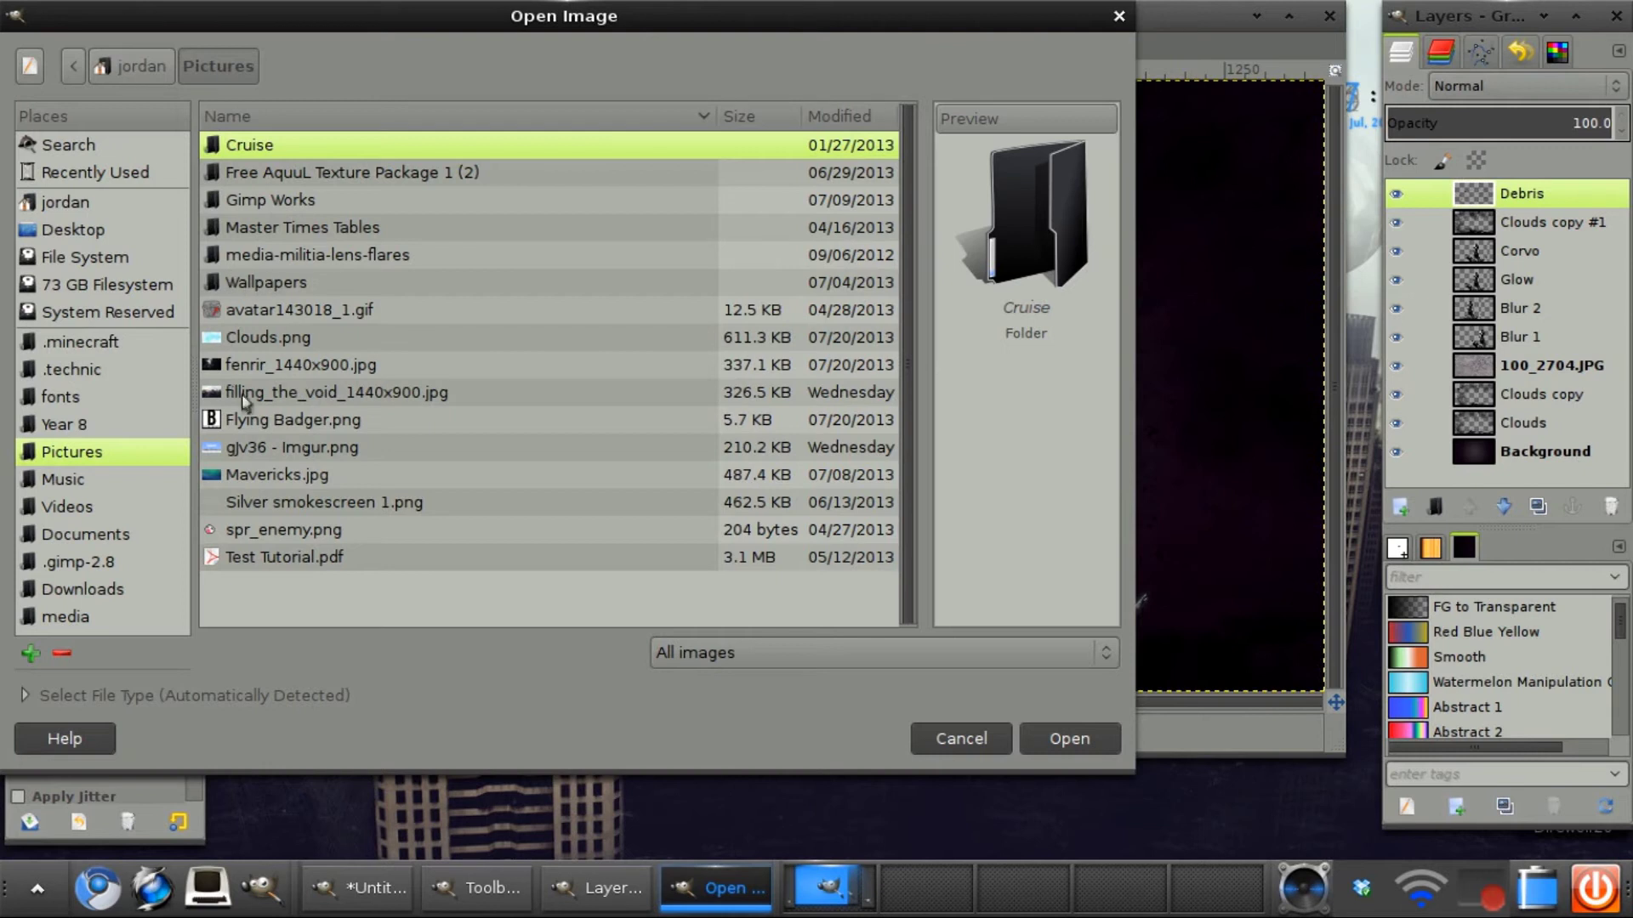
double_click(223, 204)
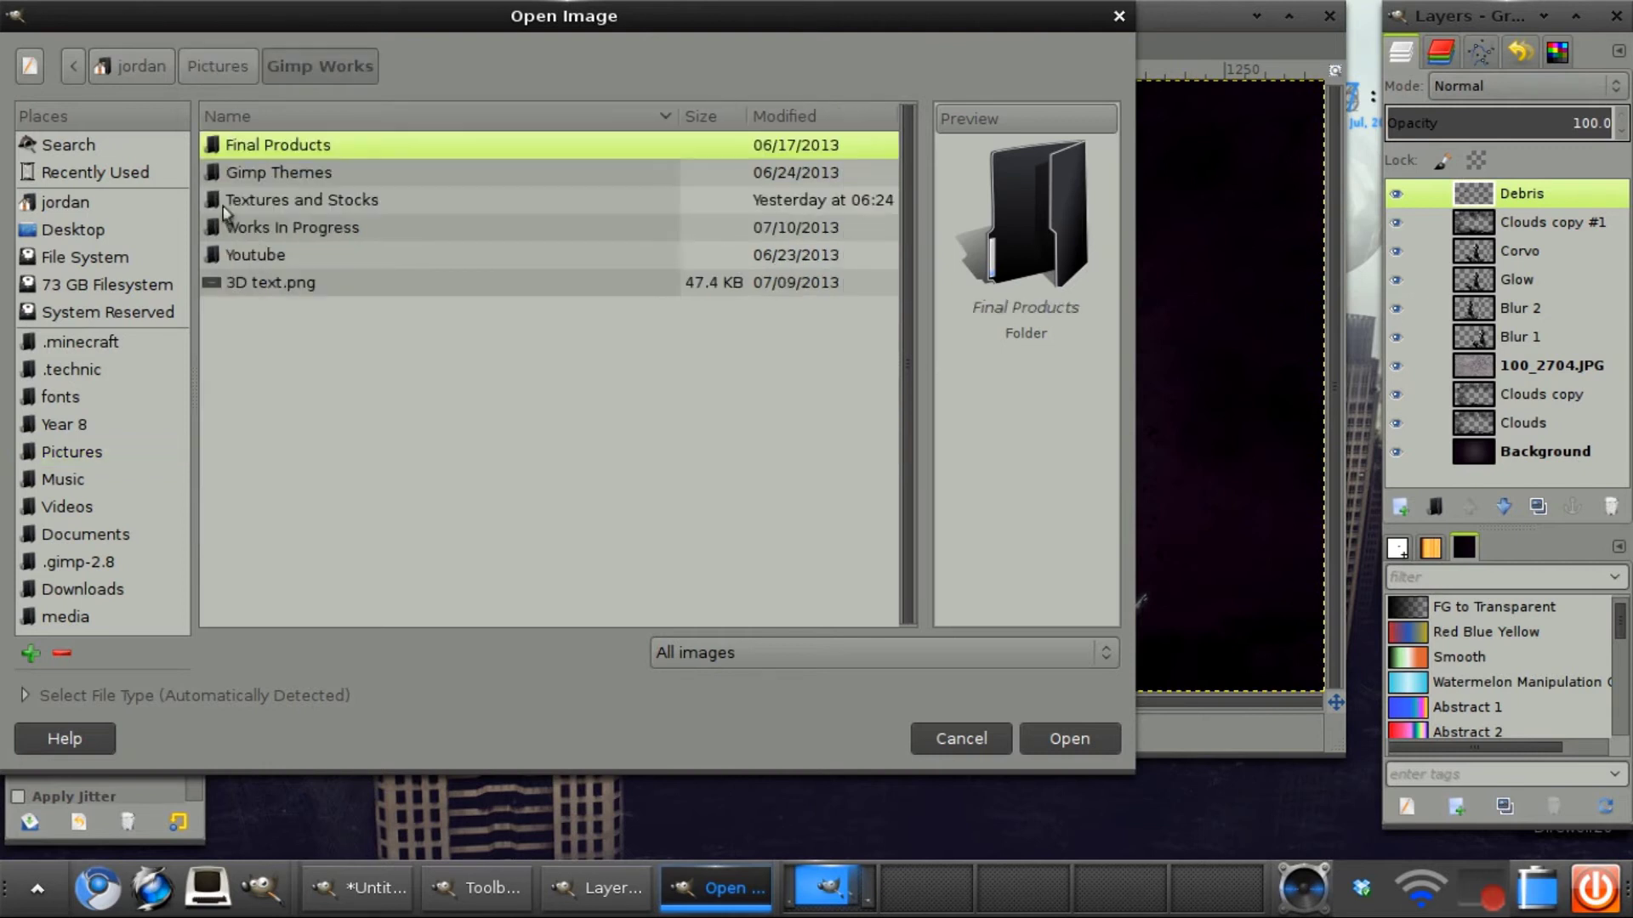
double_click(263, 202)
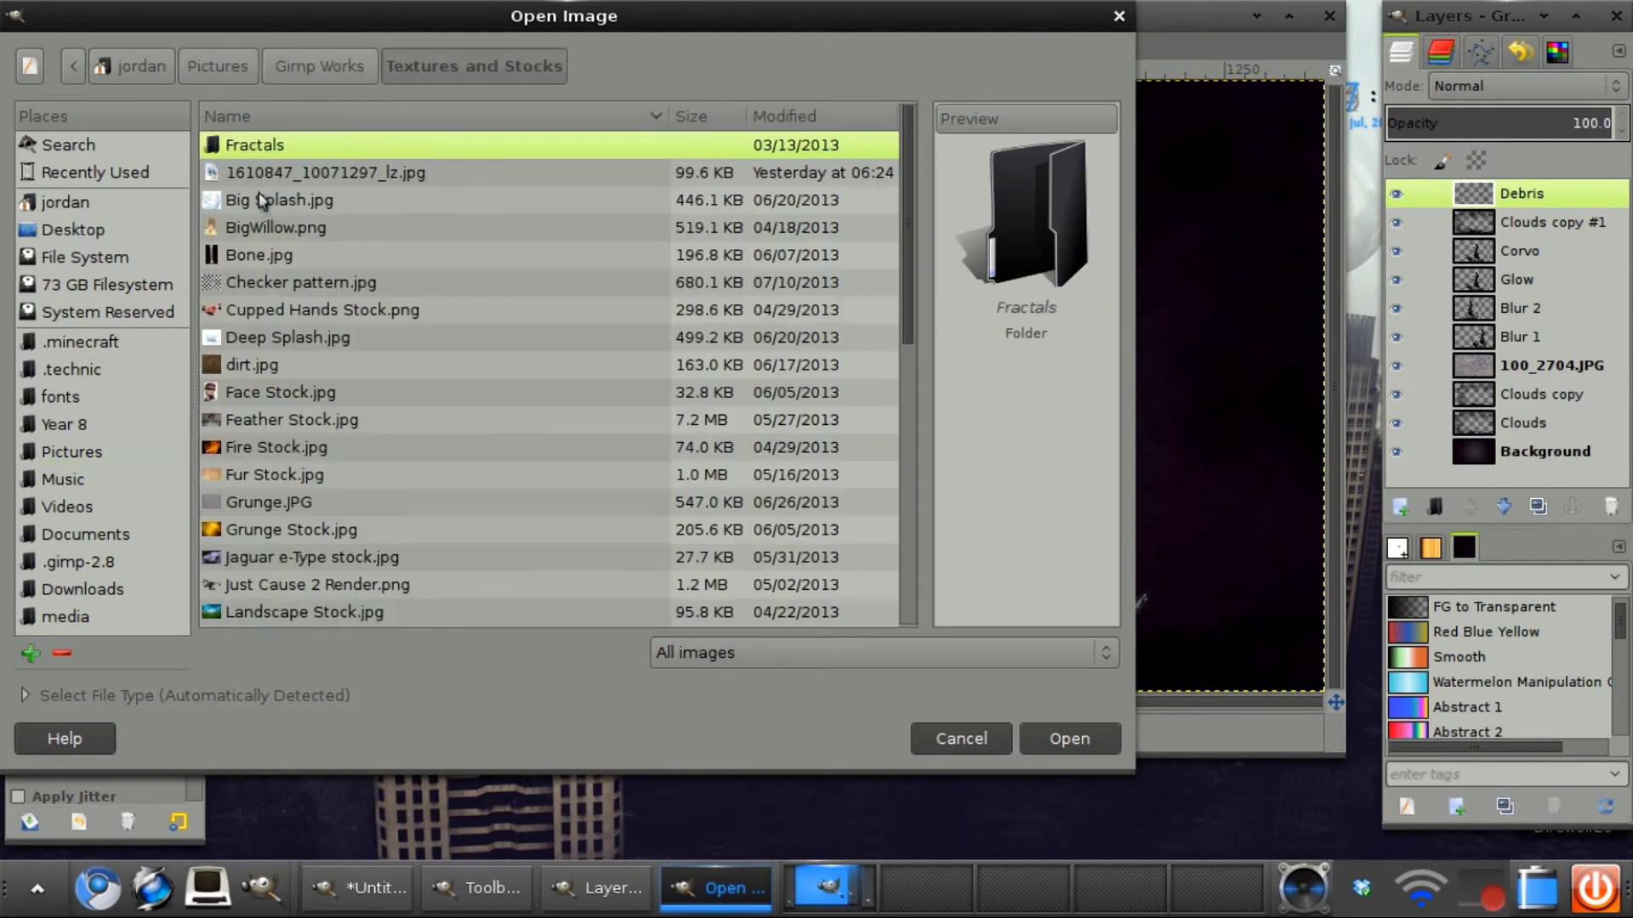
double_click(254, 146)
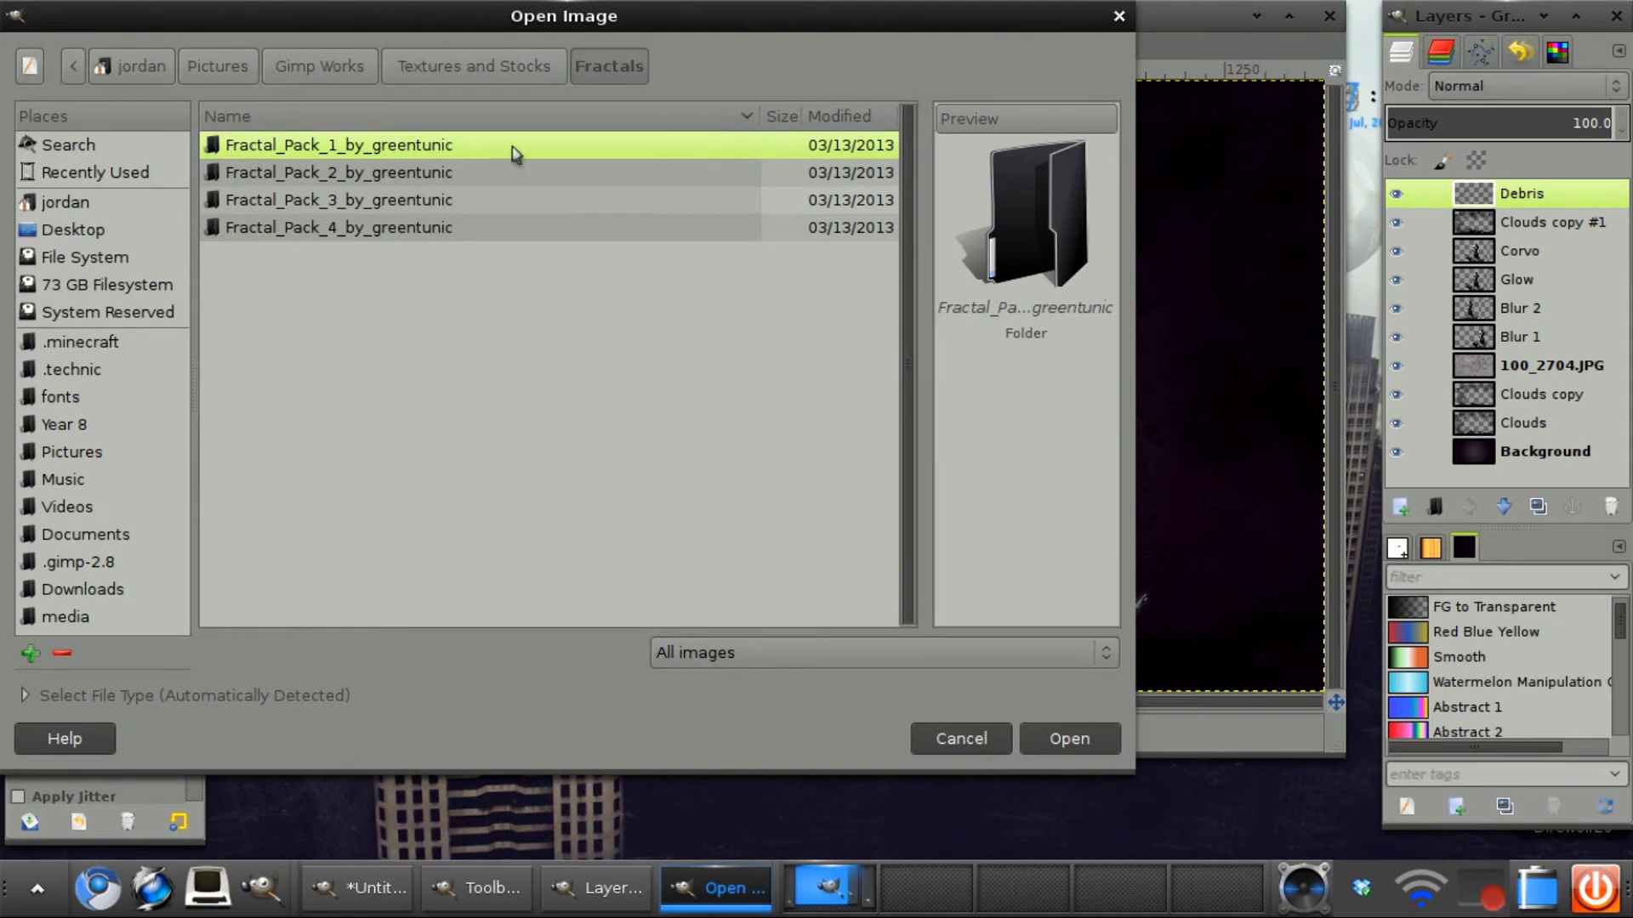
double_click(413, 200)
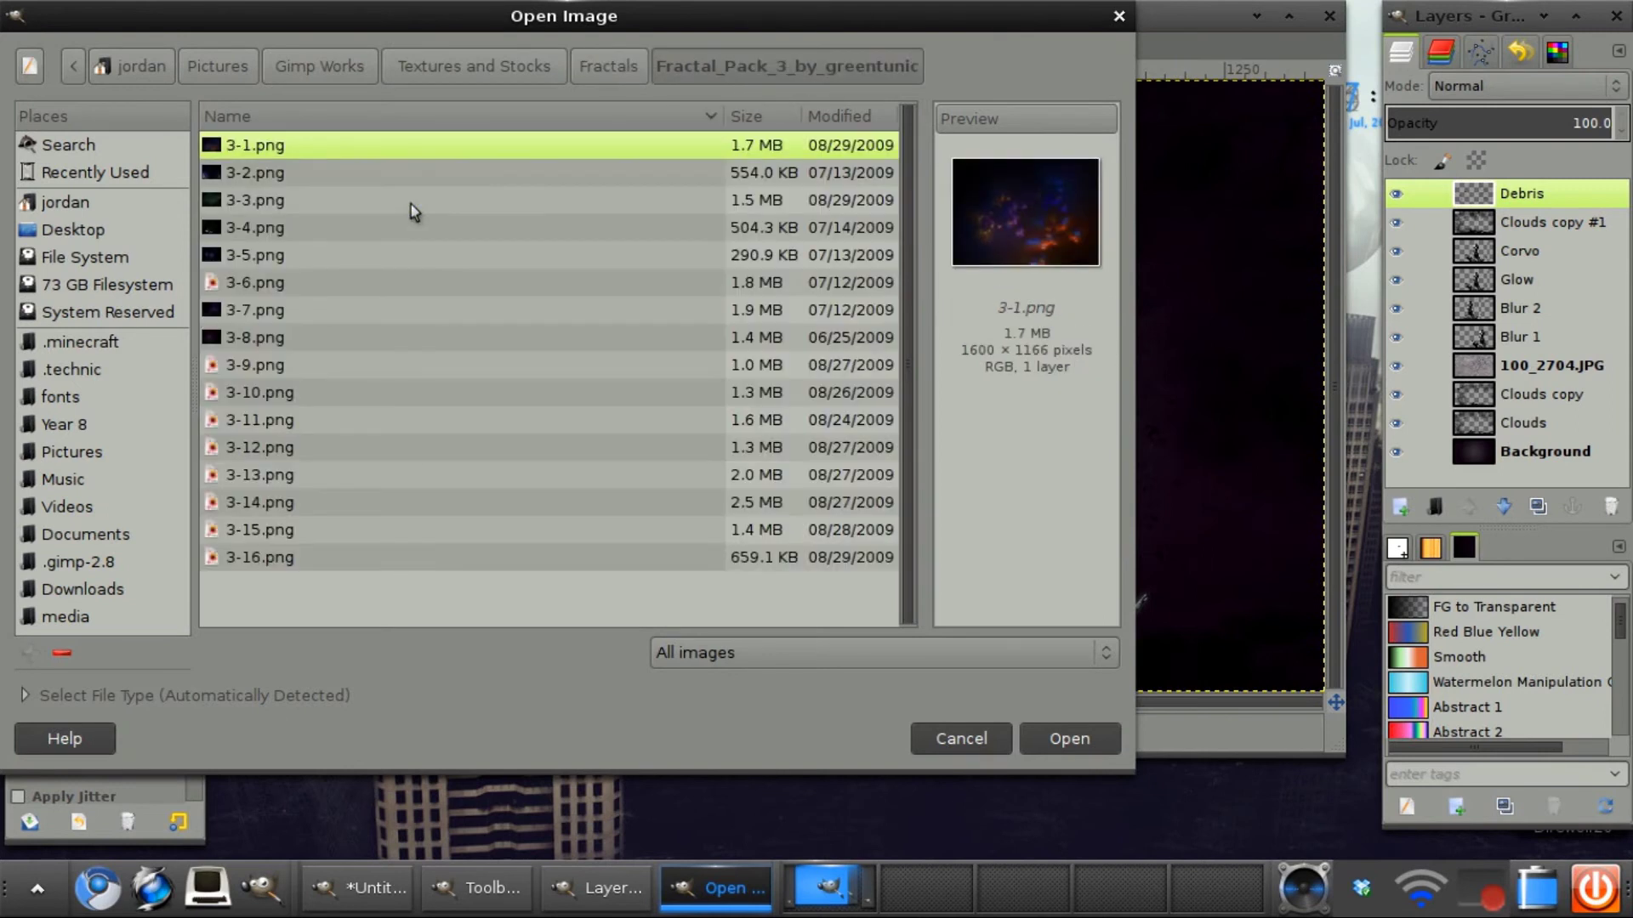
left_click(250, 311)
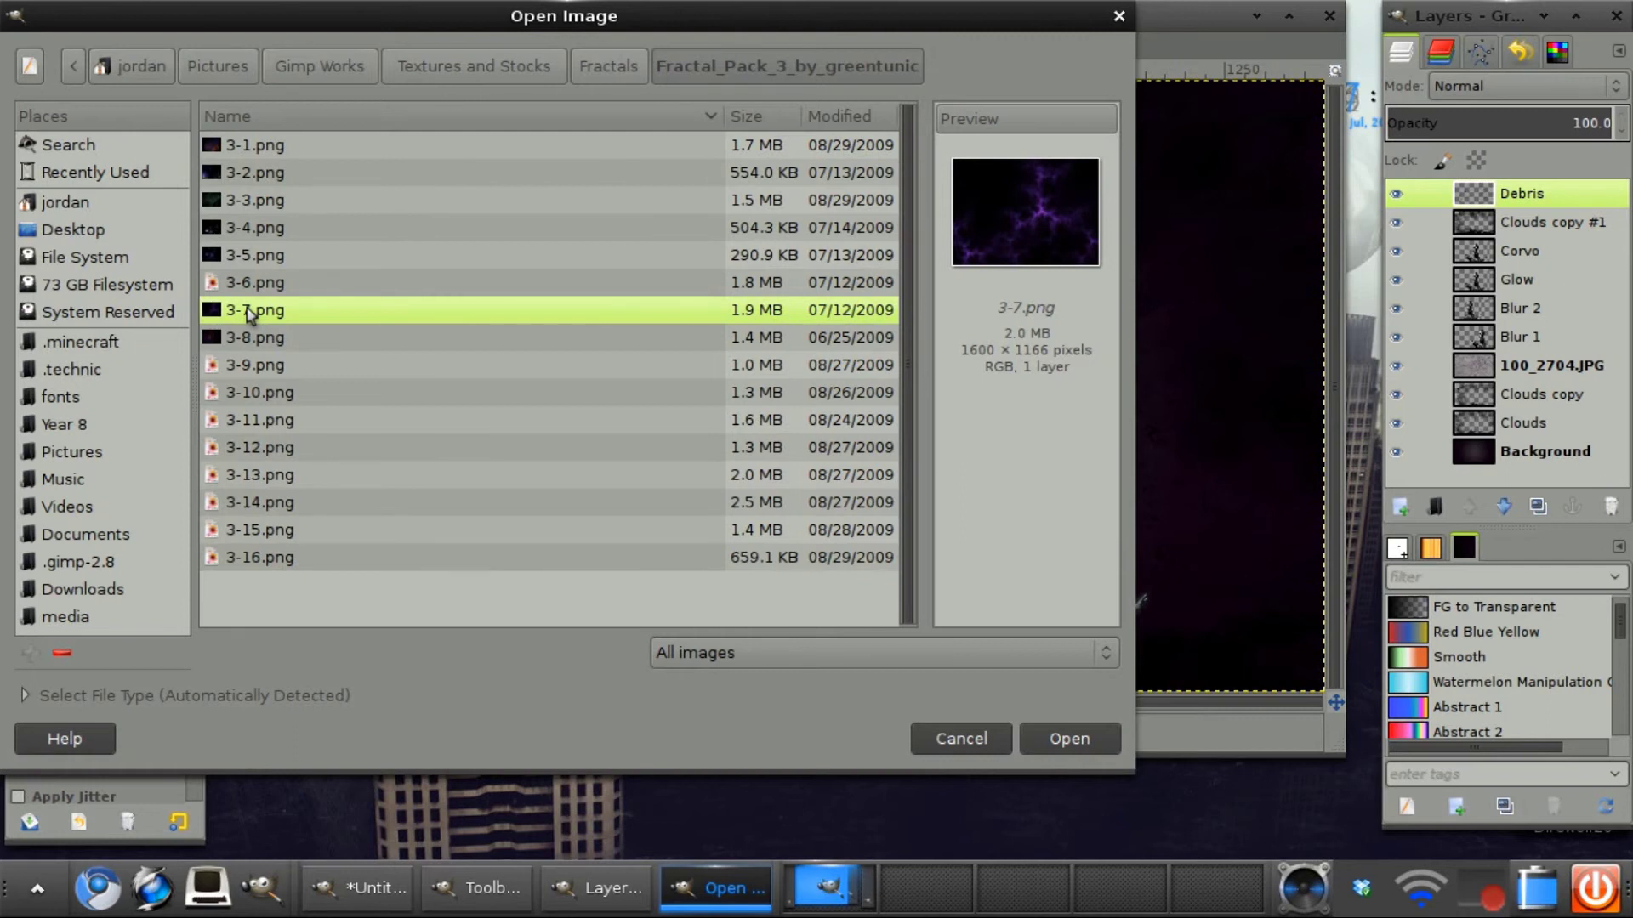
double_click(250, 311)
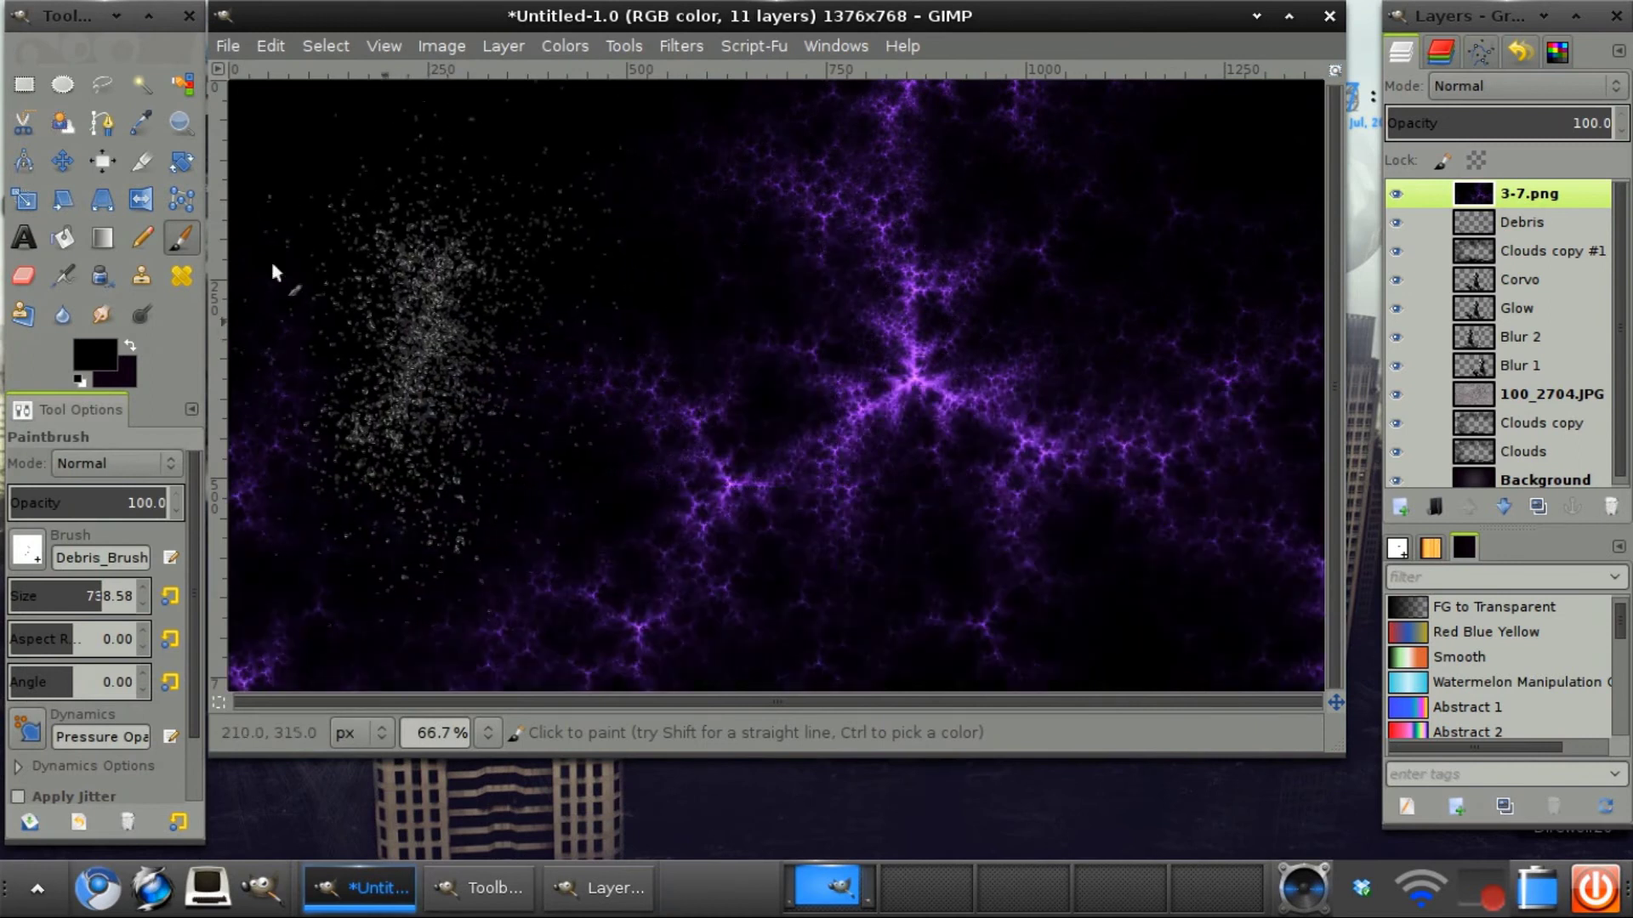
Step: Move the fractal layer into the top-left corner and set its mode to Addition
left_click(61, 158)
left_click_drag(919, 379, 227, 80)
left_click(1459, 88)
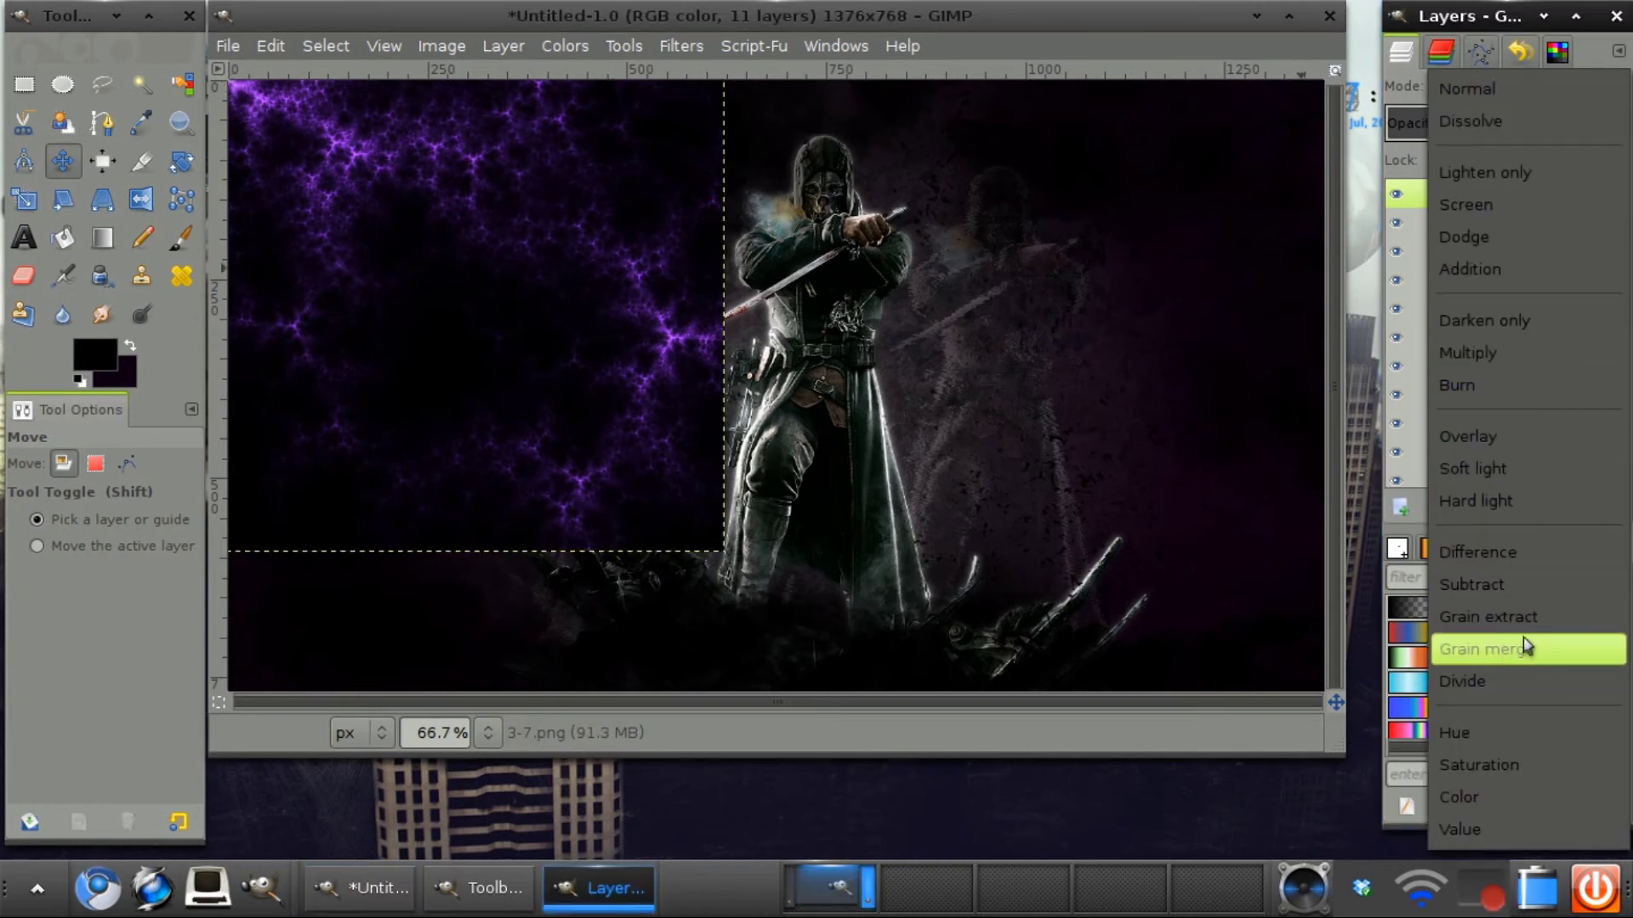
left_click(1559, 272)
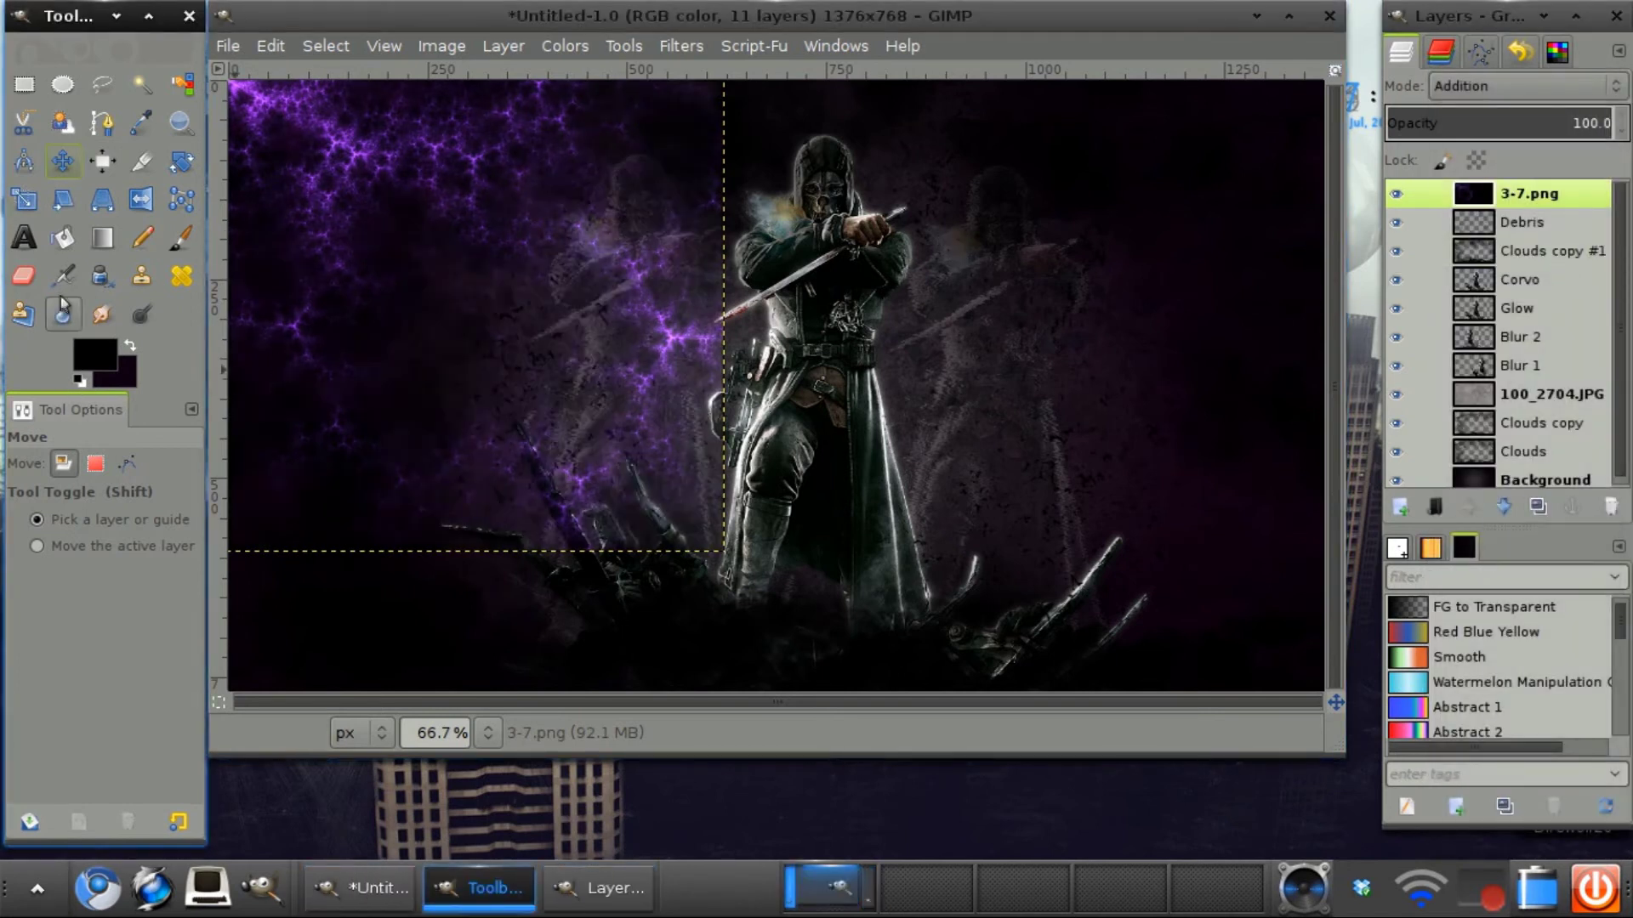
Step: Erase the fractal glow around the figure with a soft round eraser, then nudge the layer slightly
left_click(14, 279)
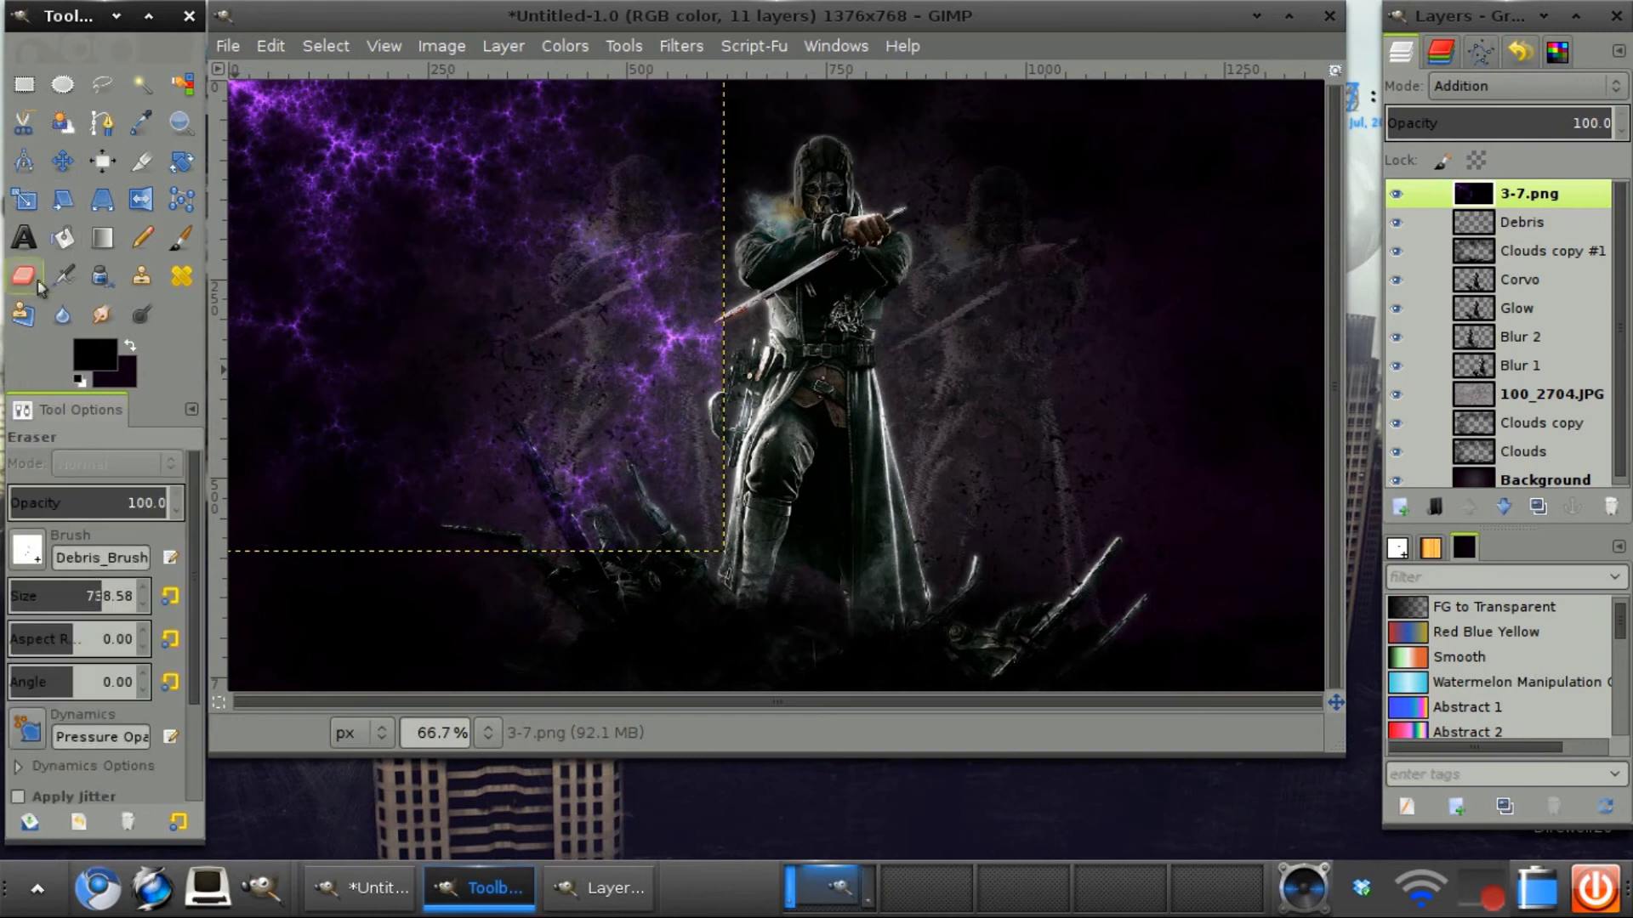
left_click(28, 557)
scroll(216, 296, "up", 4)
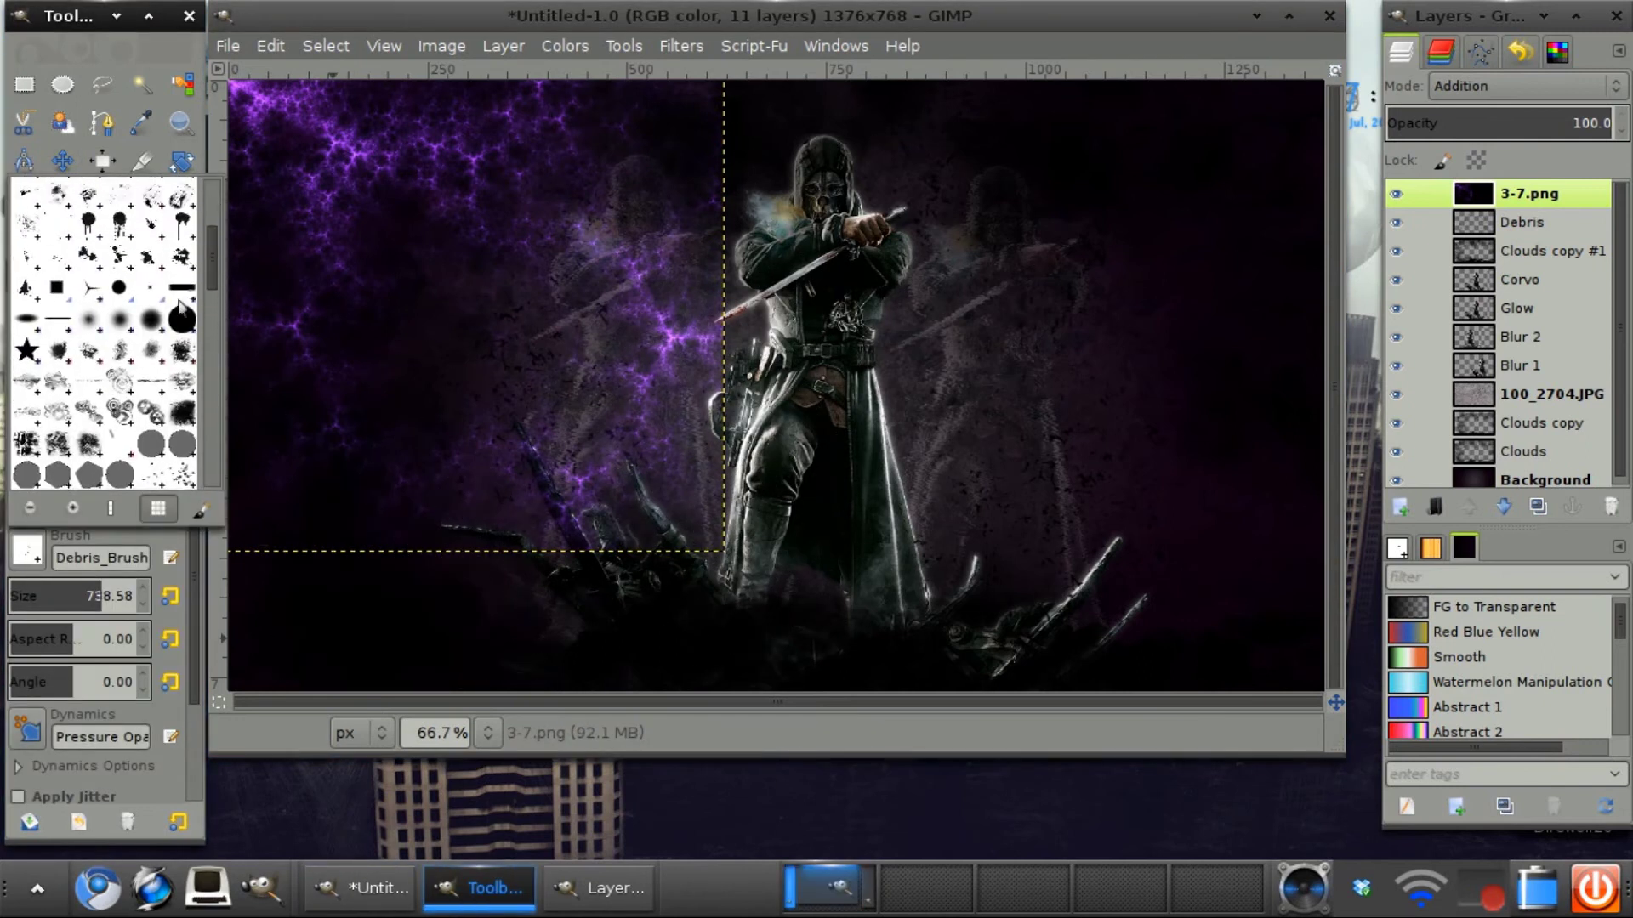
double_click(161, 331)
mouse_move(697, 396)
left_mouse_down()
mouse_move(767, 433)
mouse_move(727, 481)
left_mouse_up()
left_click_drag(86, 597, 21, 587)
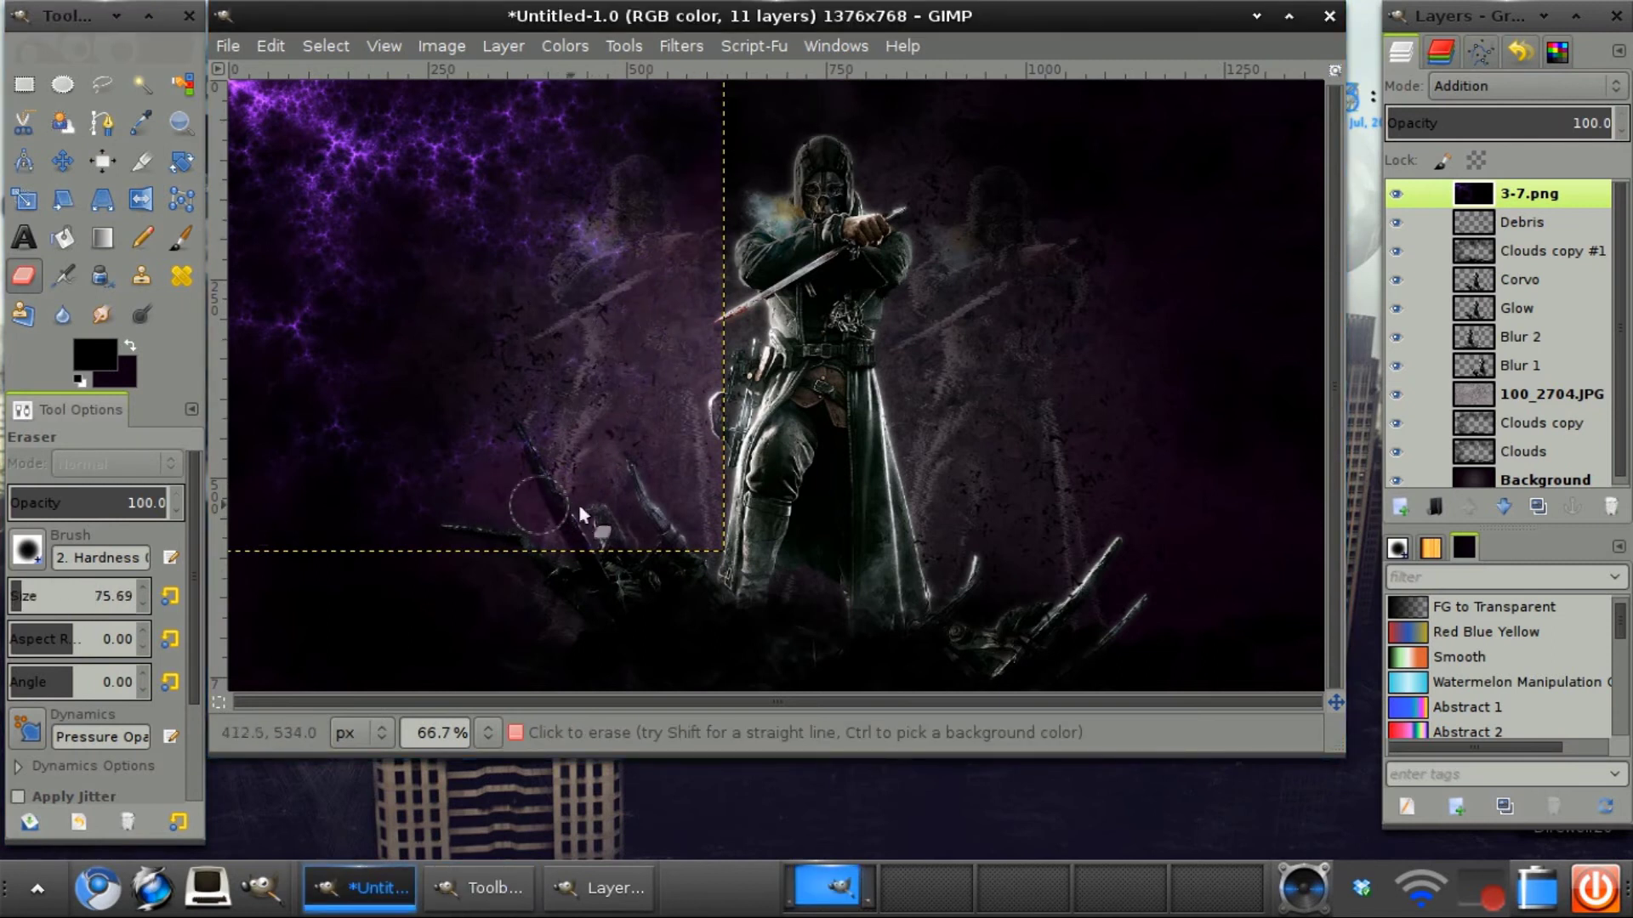
left_click_drag(605, 512, 629, 514)
left_click(62, 160)
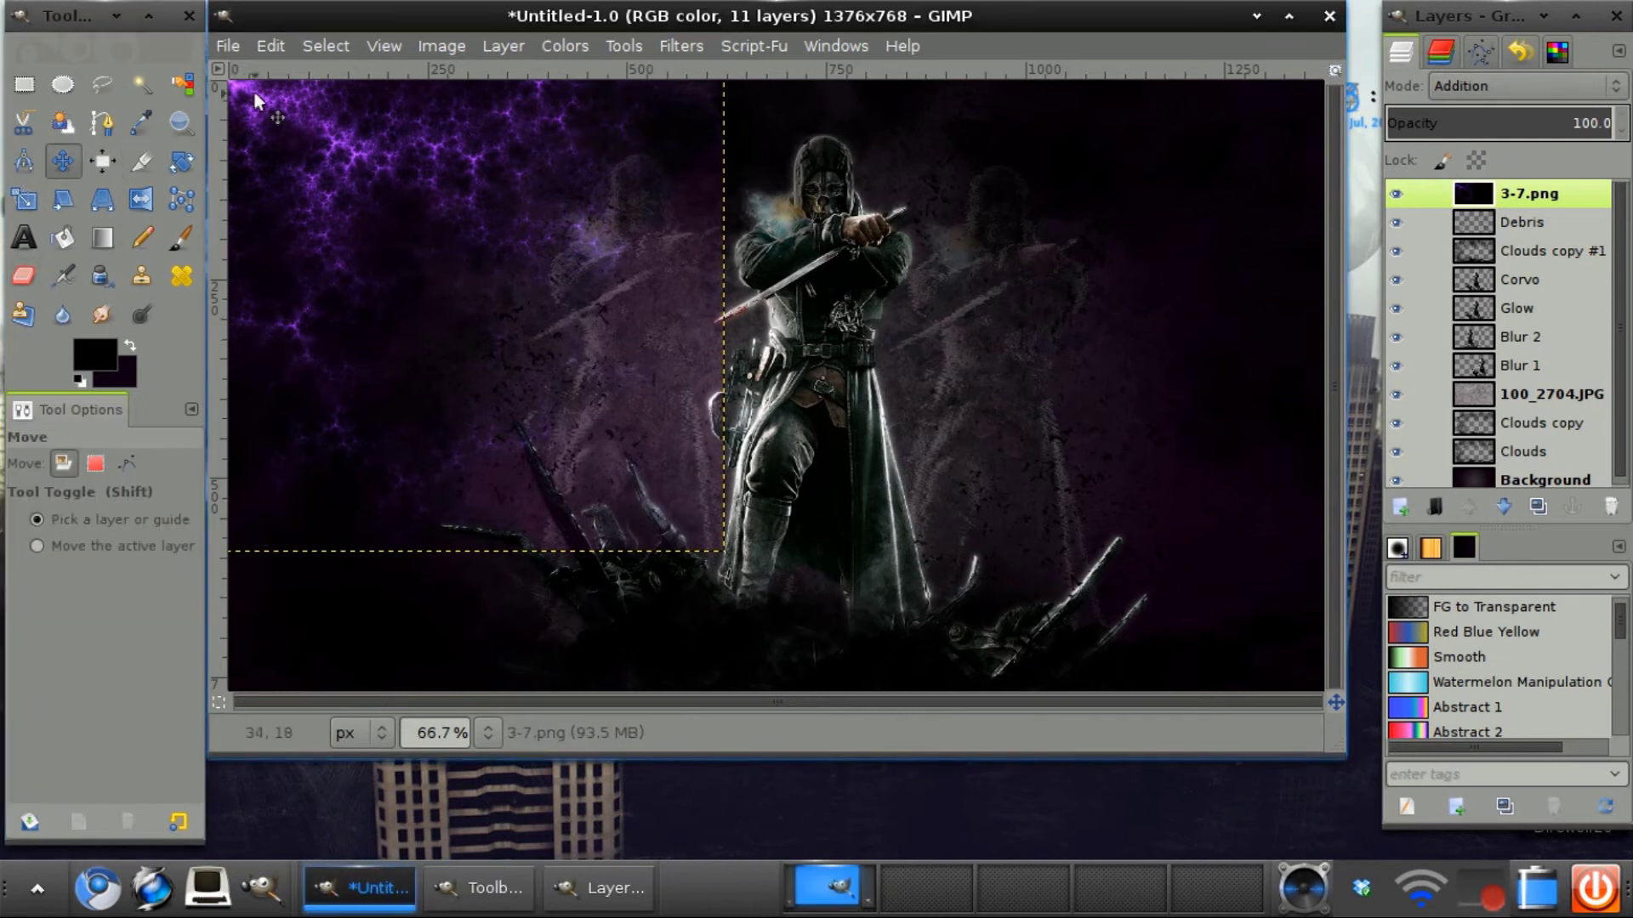
left_click_drag(243, 88, 239, 81)
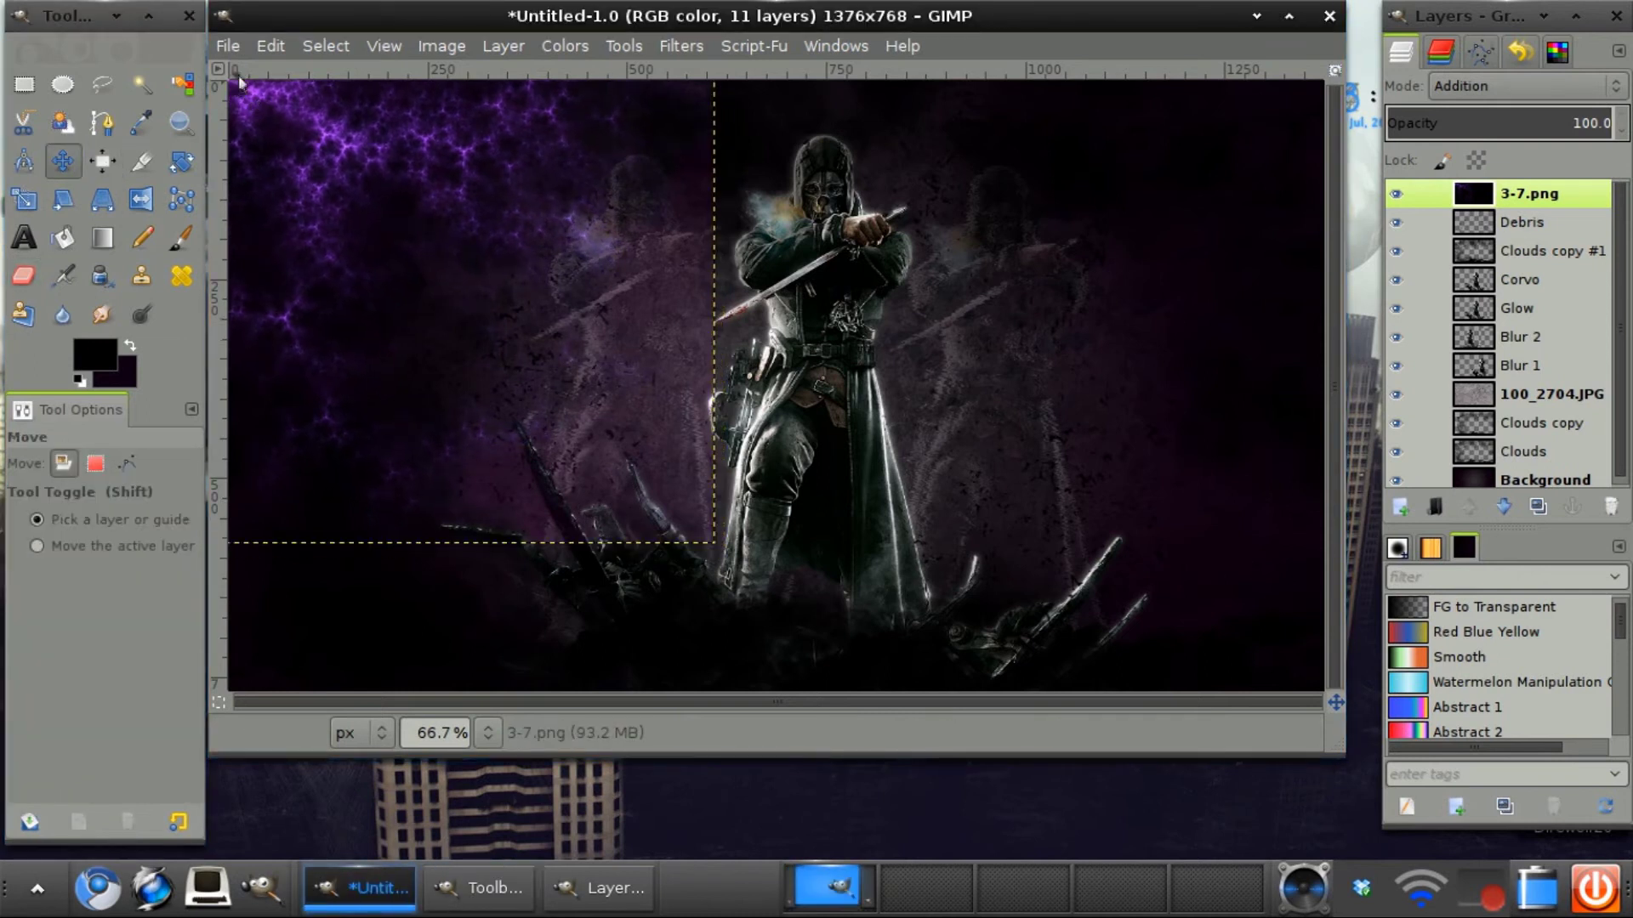
Step: Duplicate 3-7.png and drag the copy into the bottom-right corner
left_click(1538, 508)
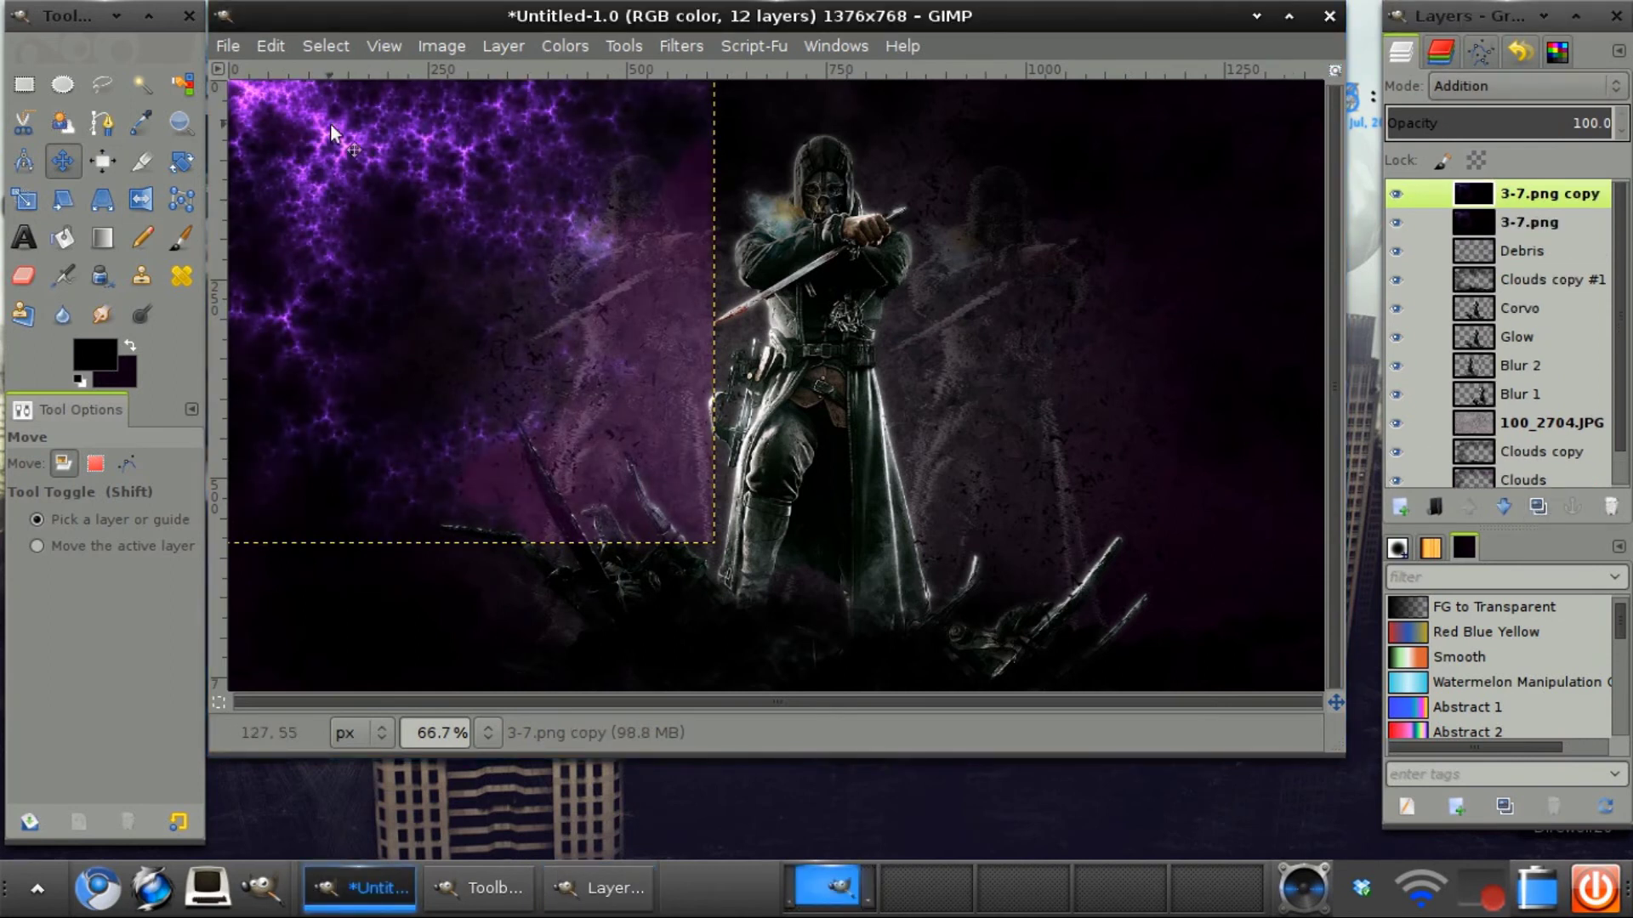
left_click_drag(331, 126, 1279, 579)
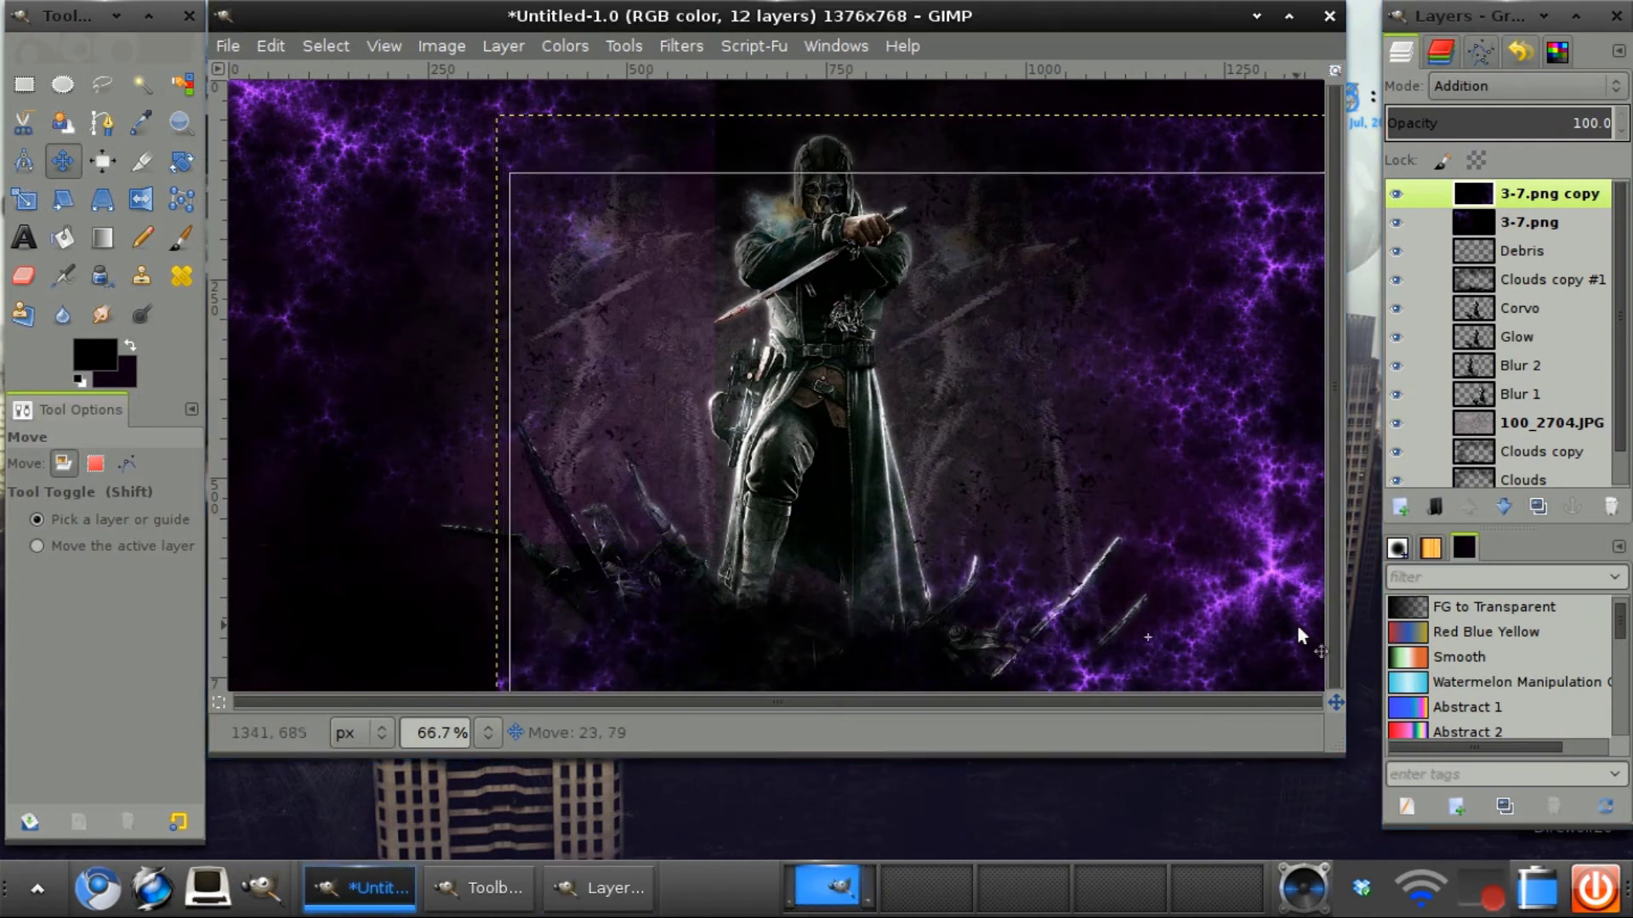
left_click_drag(1298, 629, 1377, 724)
left_click_drag(1312, 660, 1266, 648)
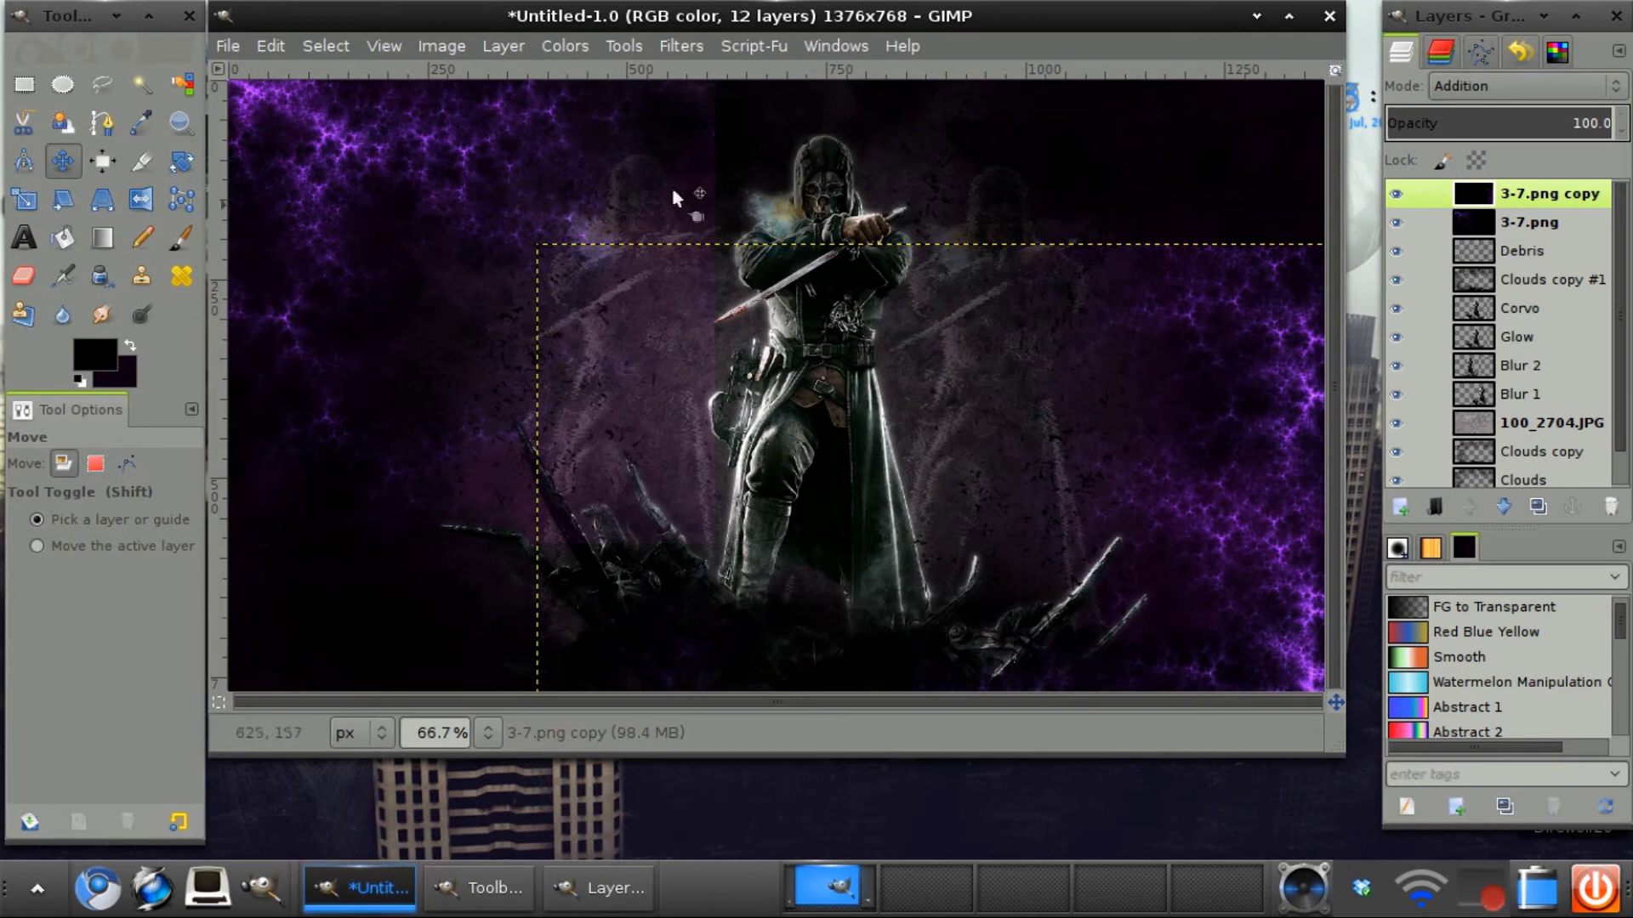
Step: With the Eraser, alternate between 3-7.png and its copy to clear glow near the figure
left_click(155, 329)
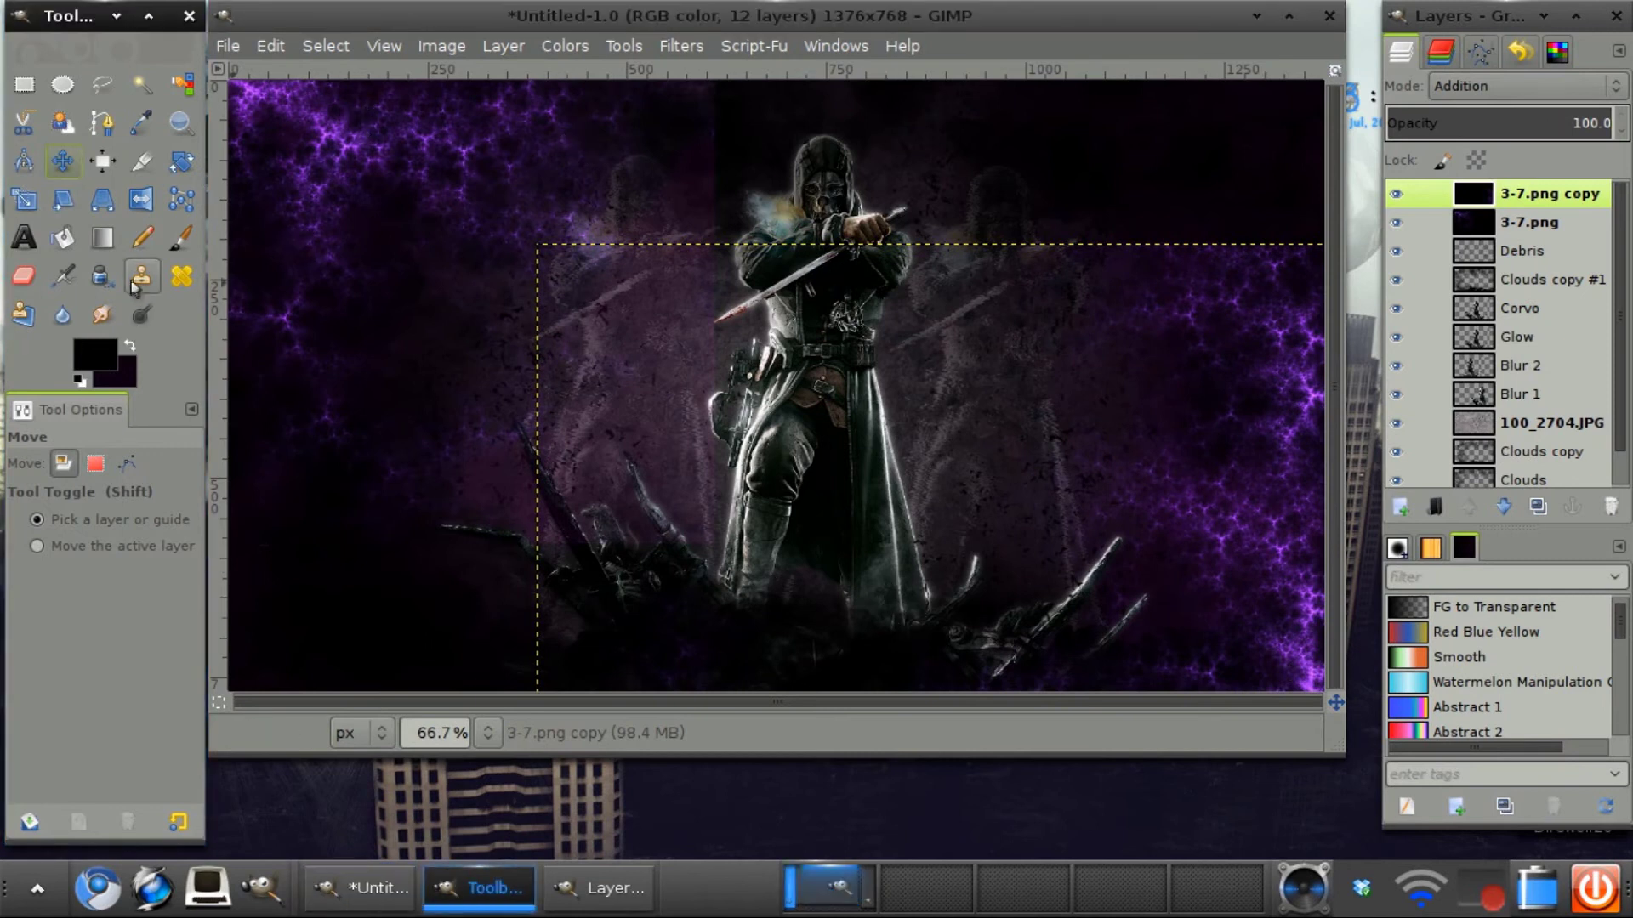
left_click(24, 275)
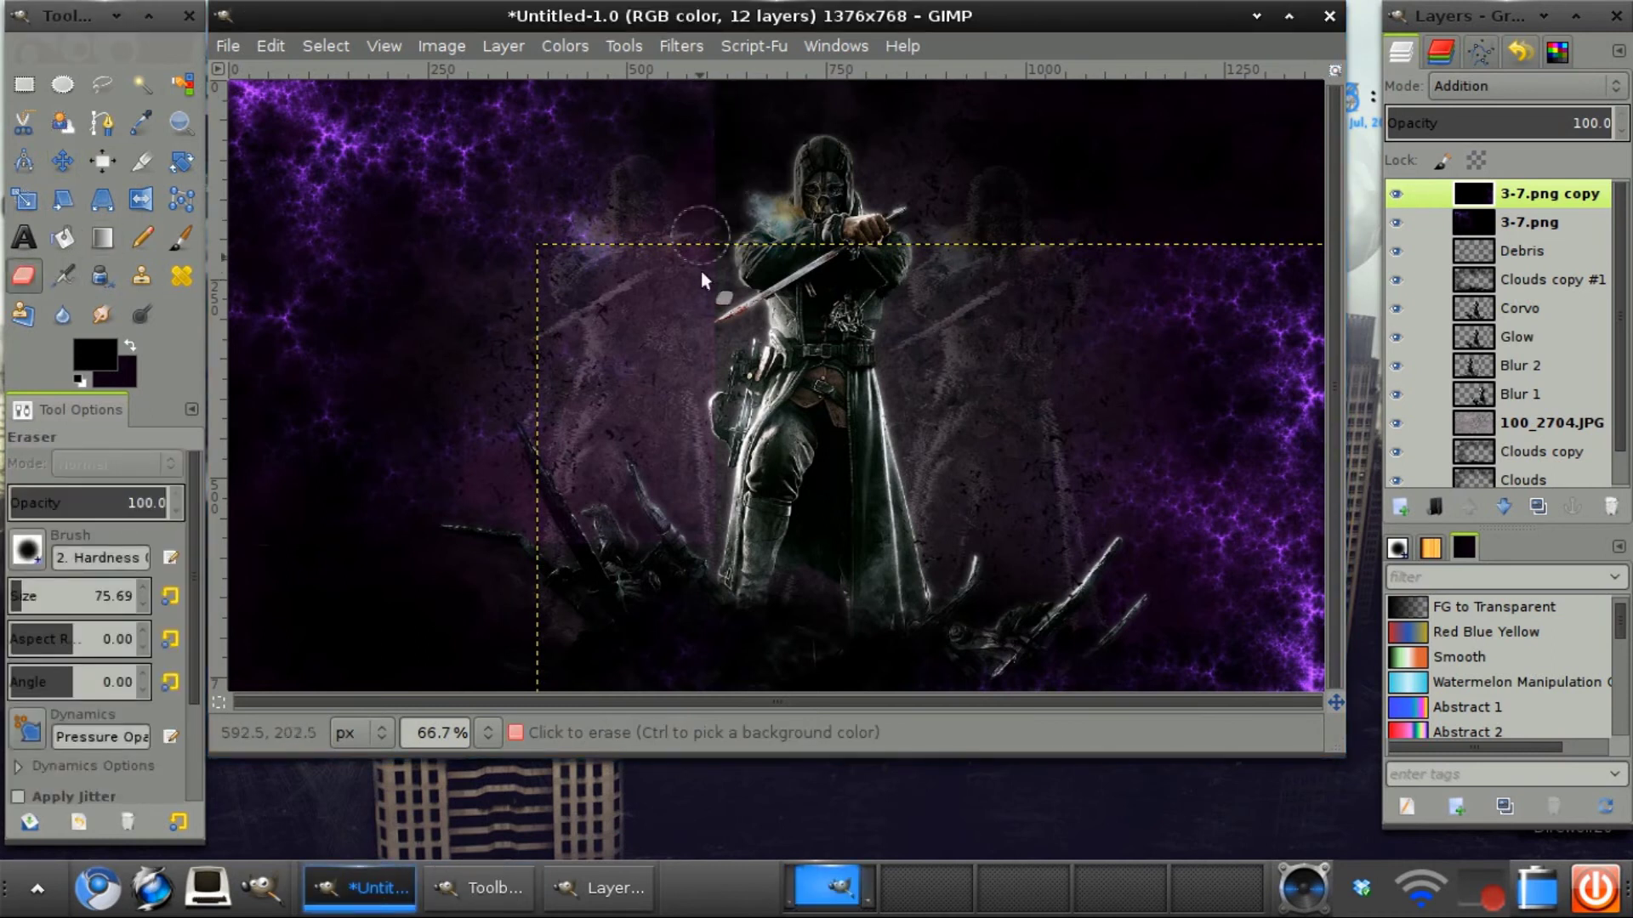
left_click(1512, 225)
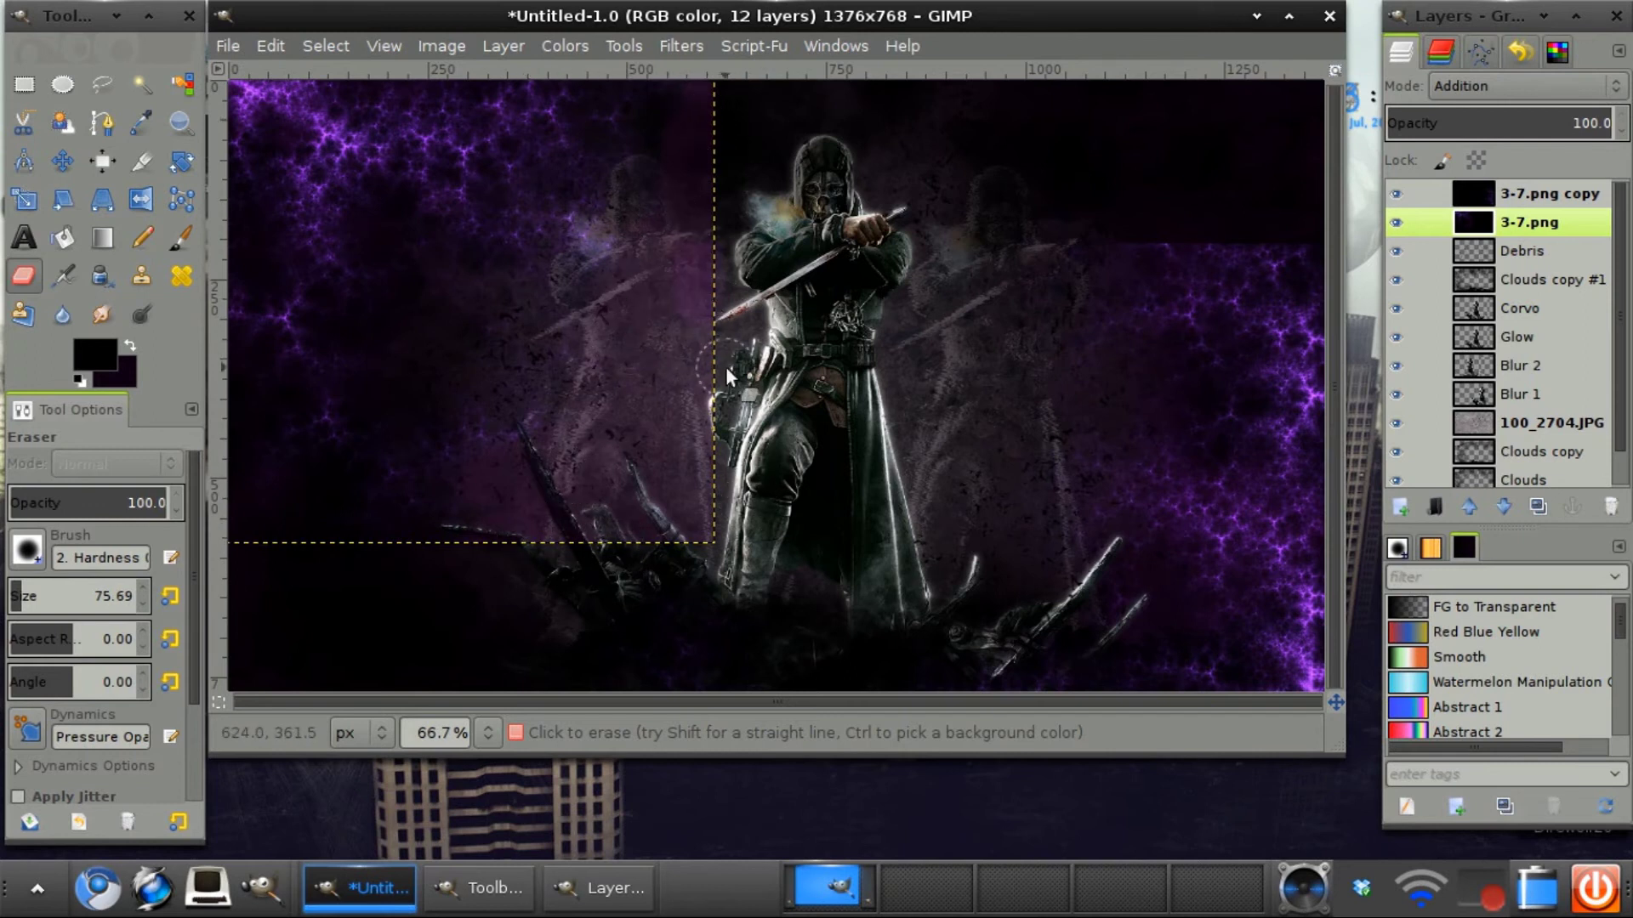
left_click(1530, 194)
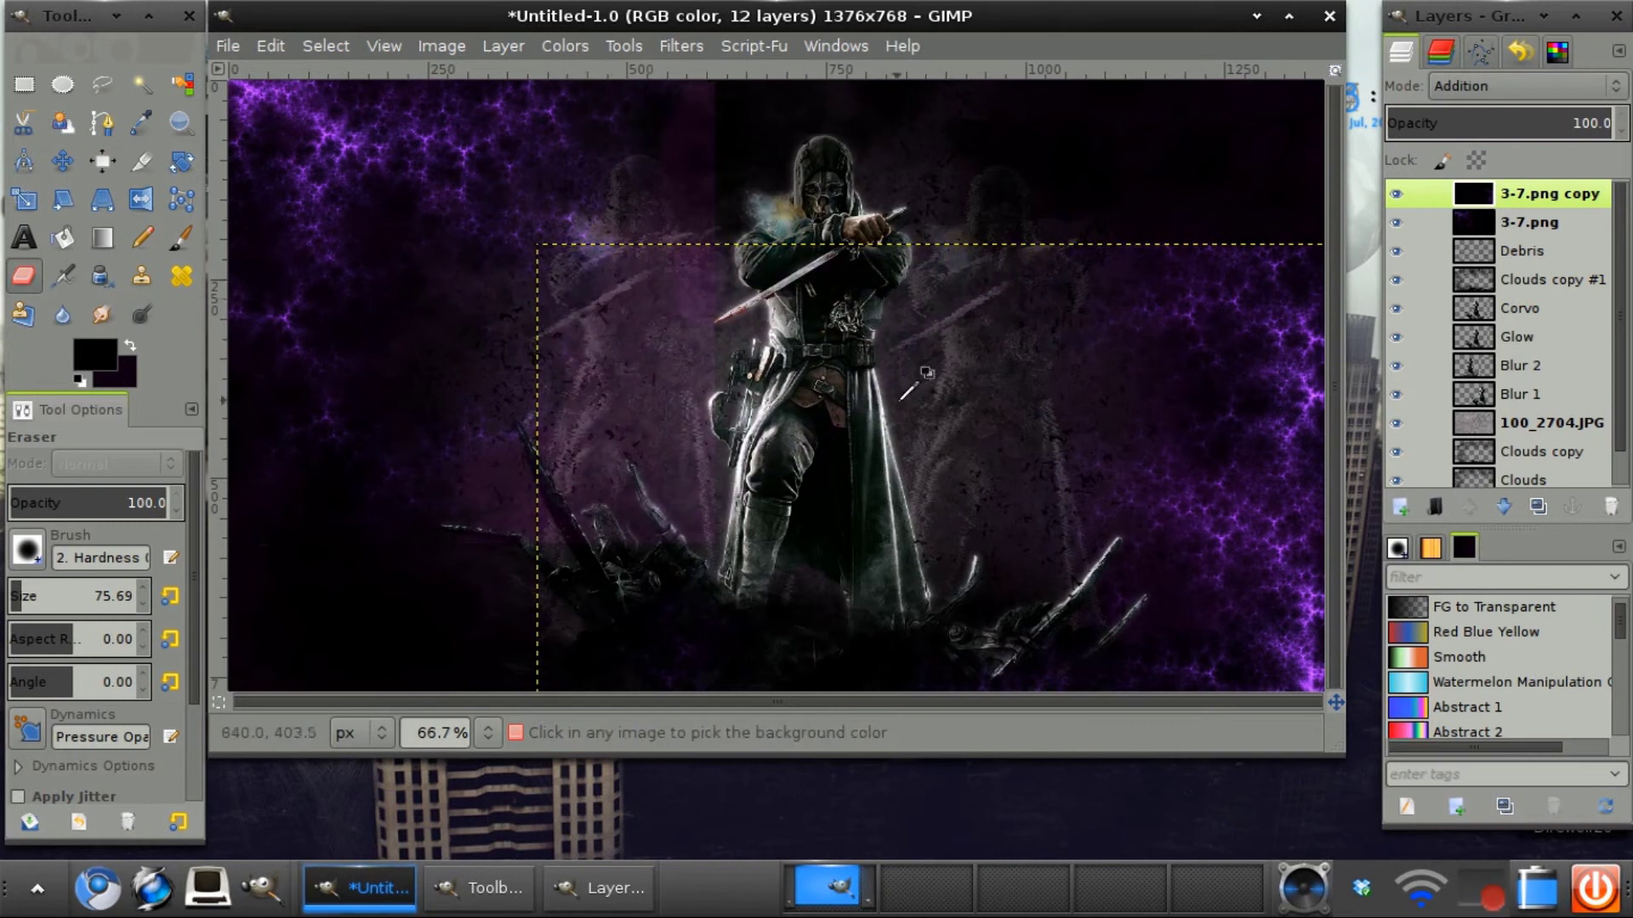
key("ctrl+z")
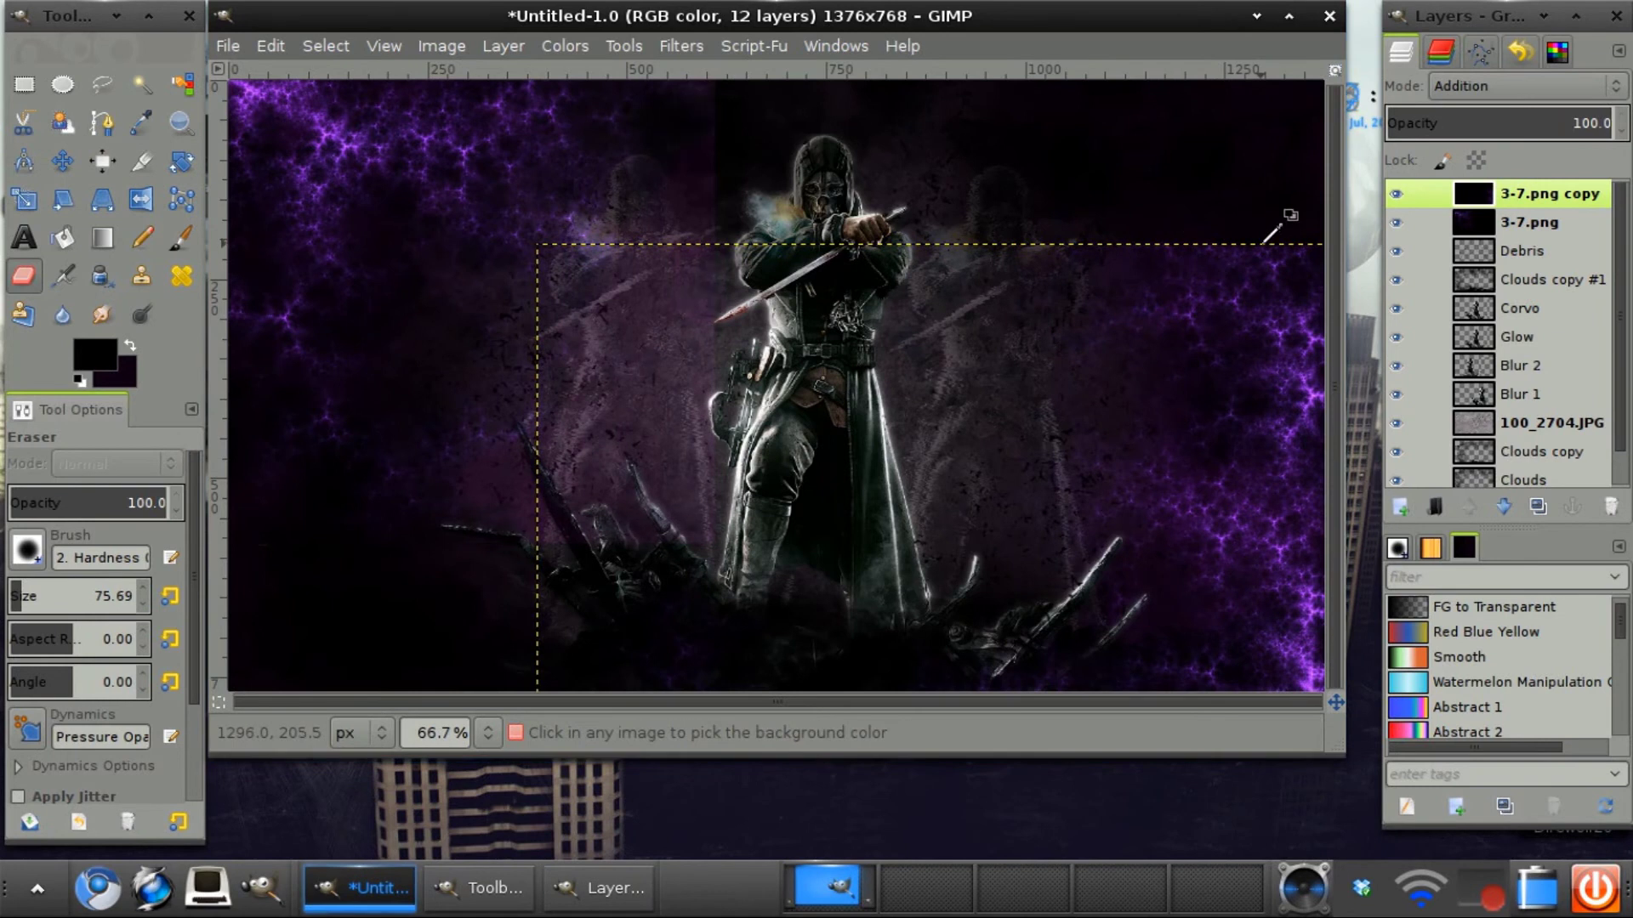
left_click(1498, 225)
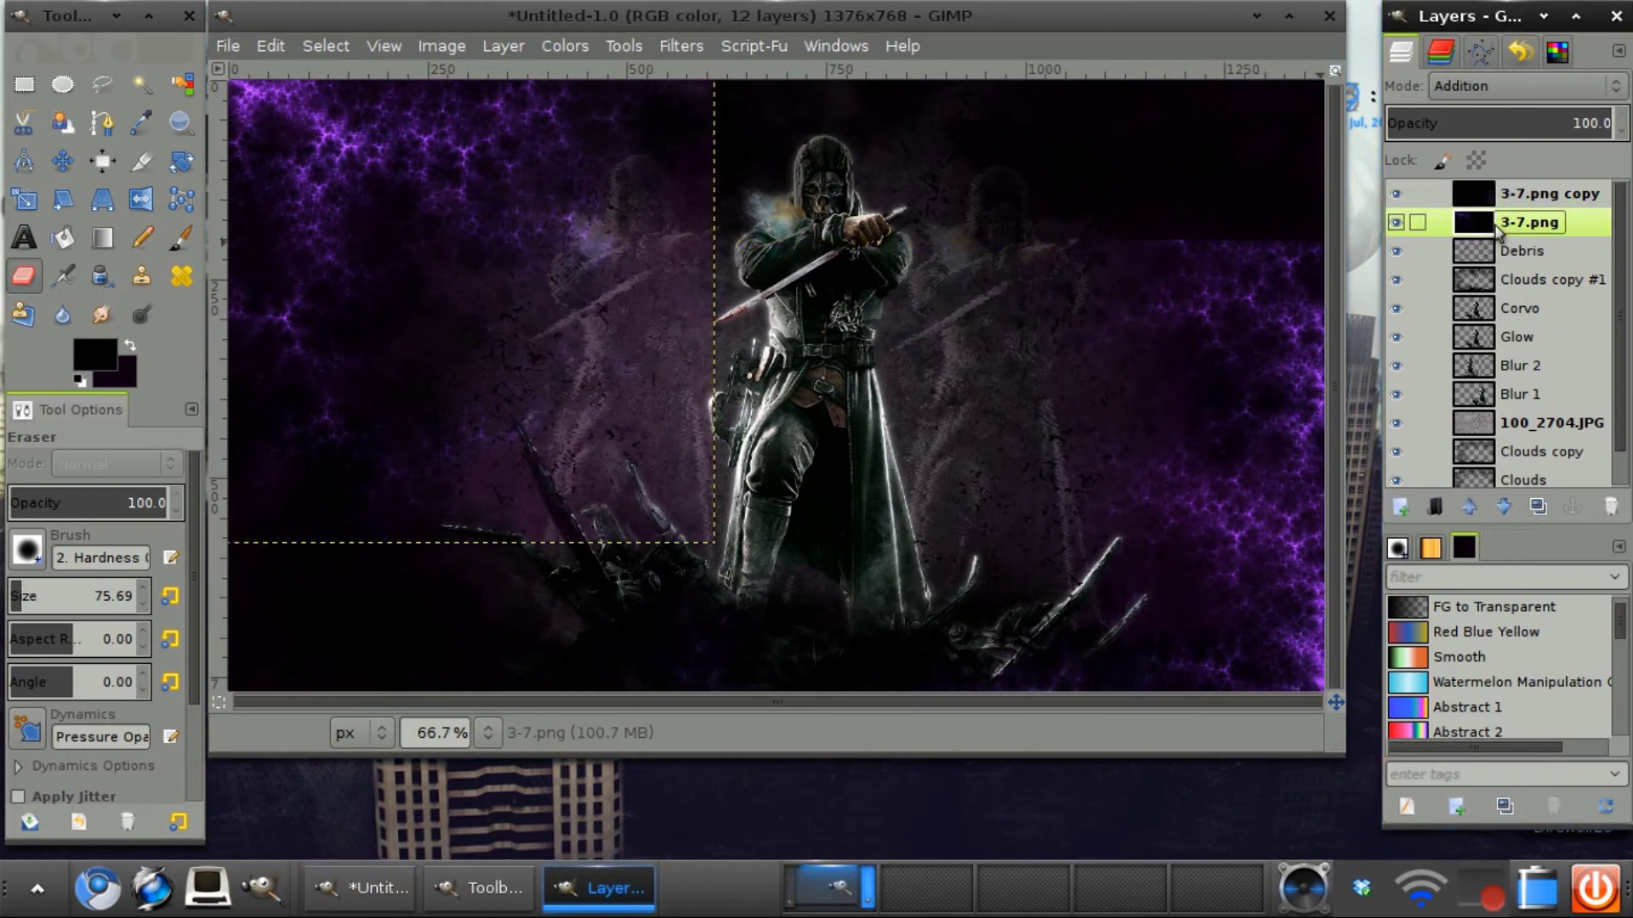
Step: Add an alpha channel to both 3-7.png and 3-7.png copy layers
right_click(1498, 229)
left_click(1297, 611)
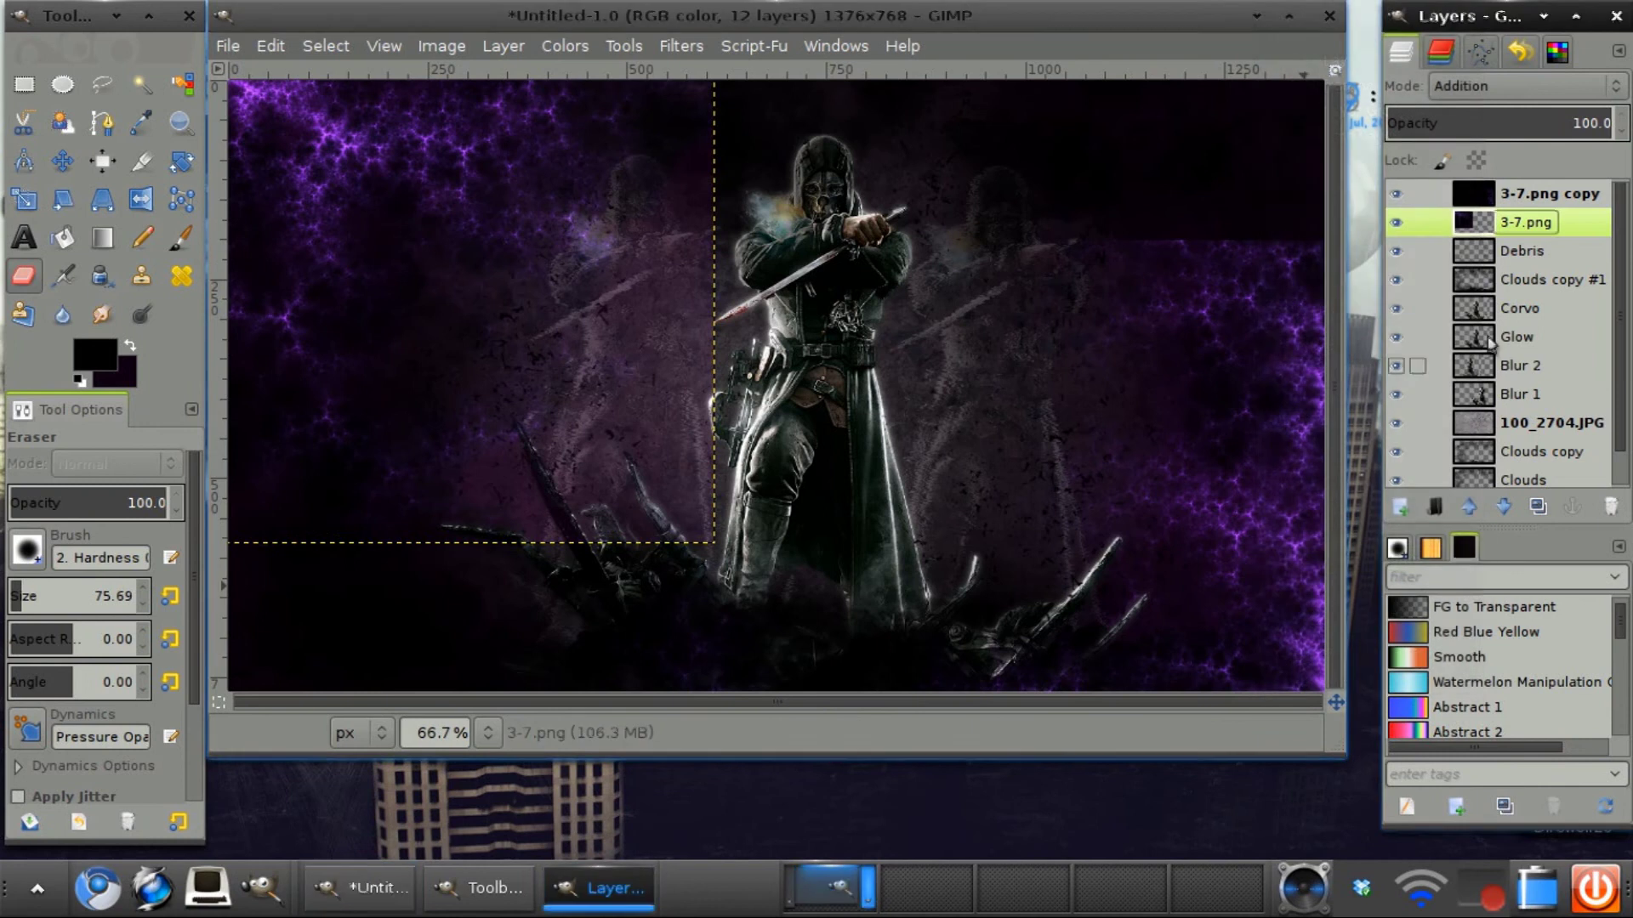
left_click(1539, 194)
right_click(1539, 194)
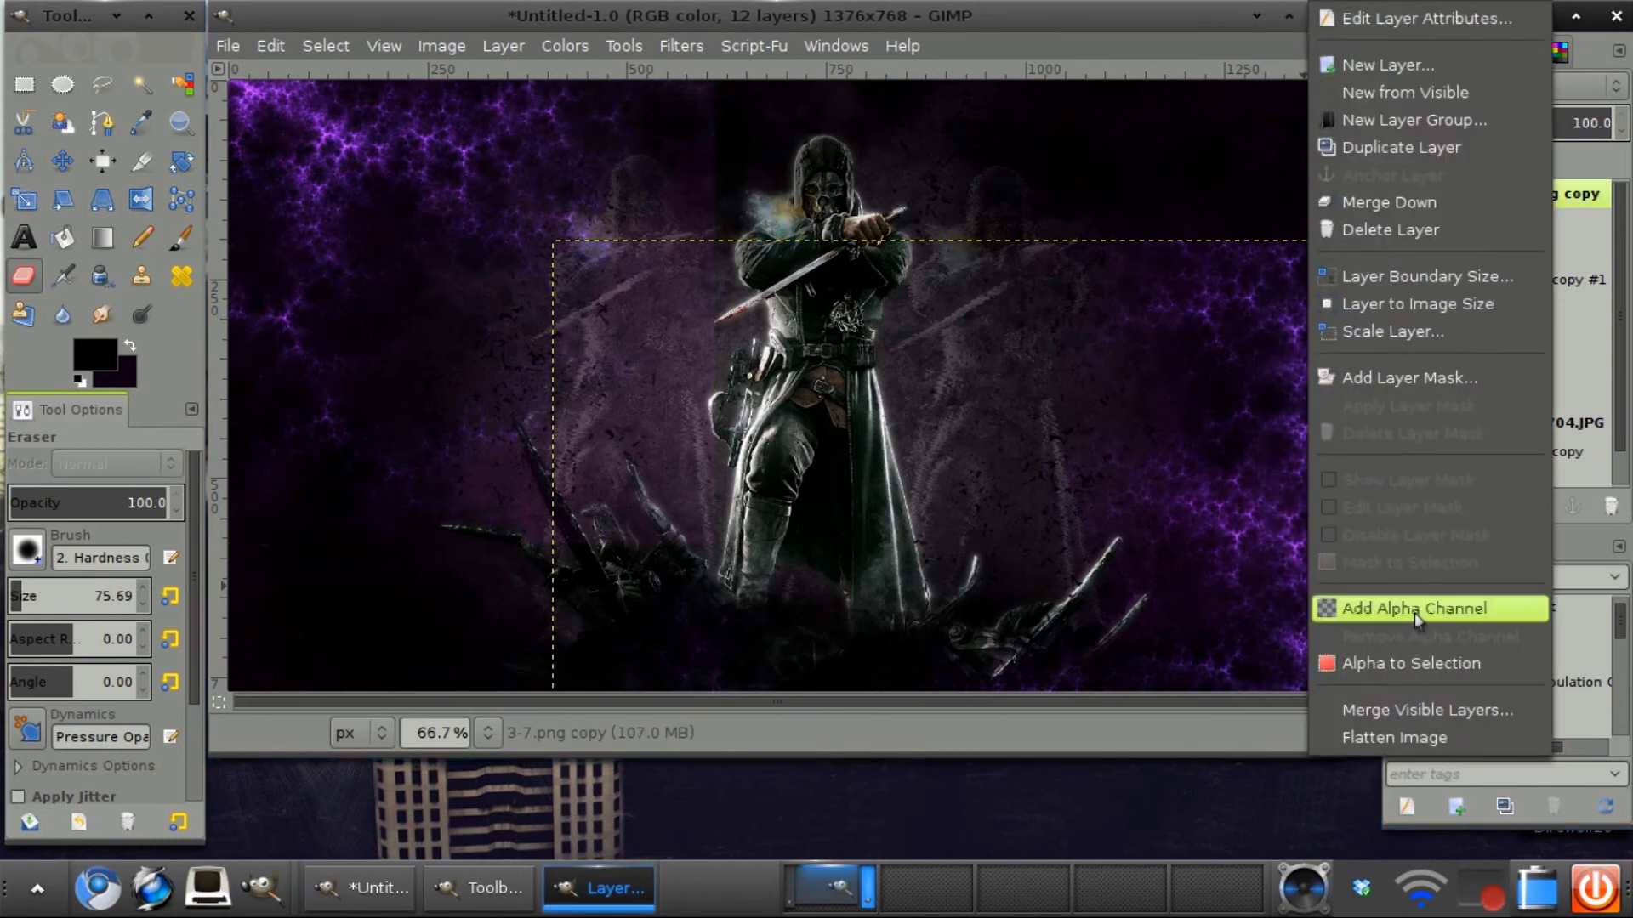
left_click(1411, 609)
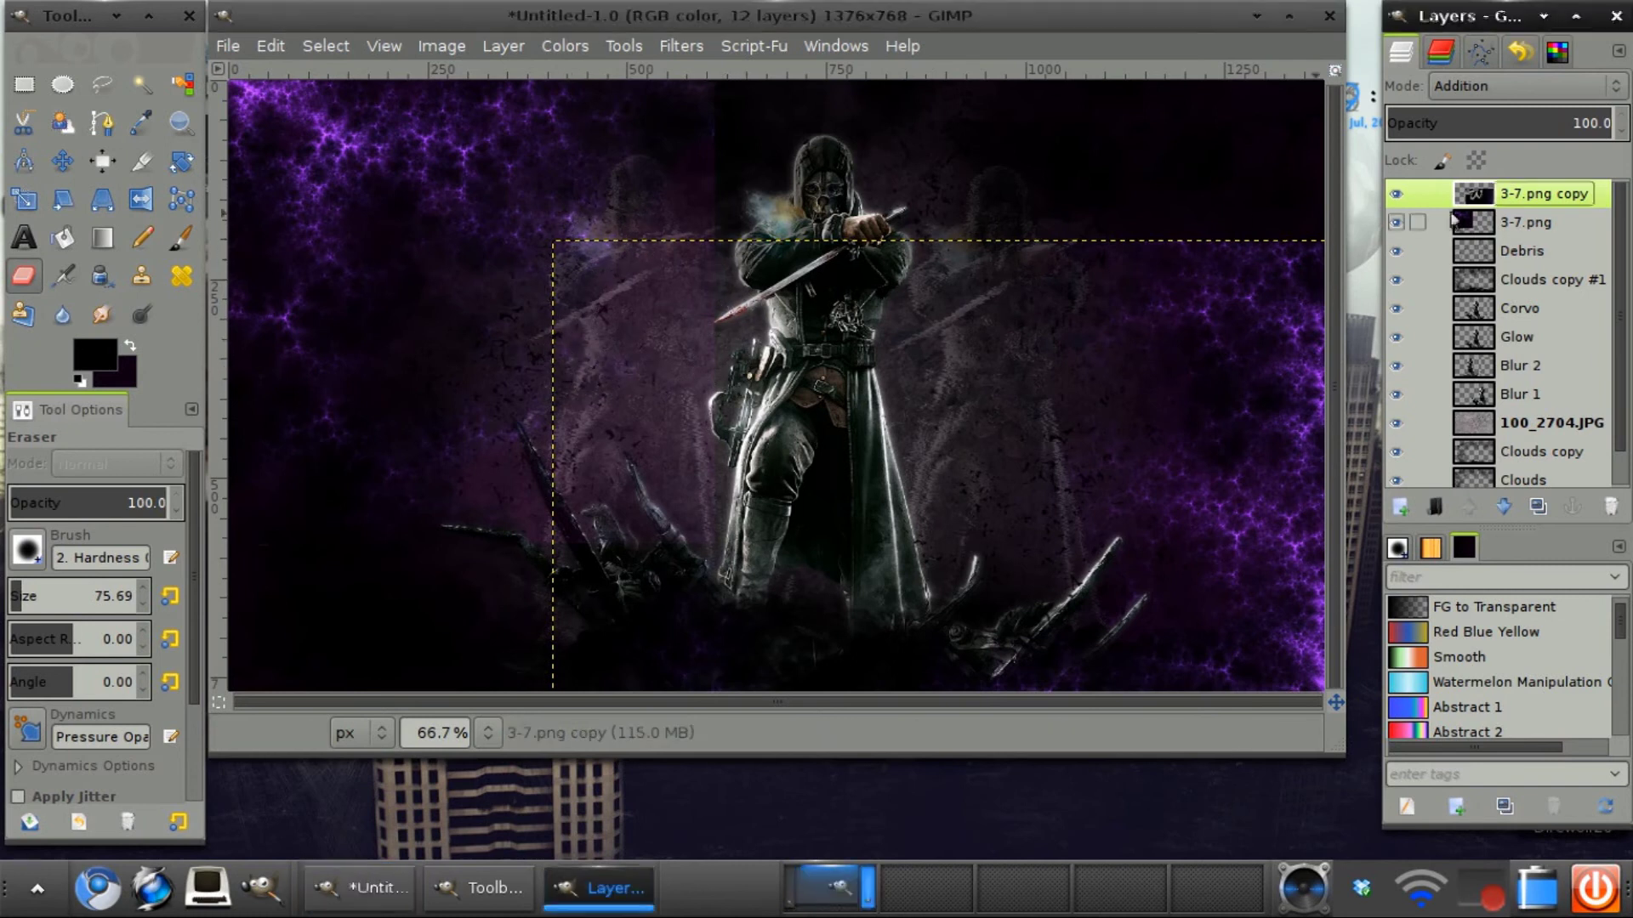
Step: Erase purple glow near the right edge on the 3-7.png copy layer
left_click(1525, 222)
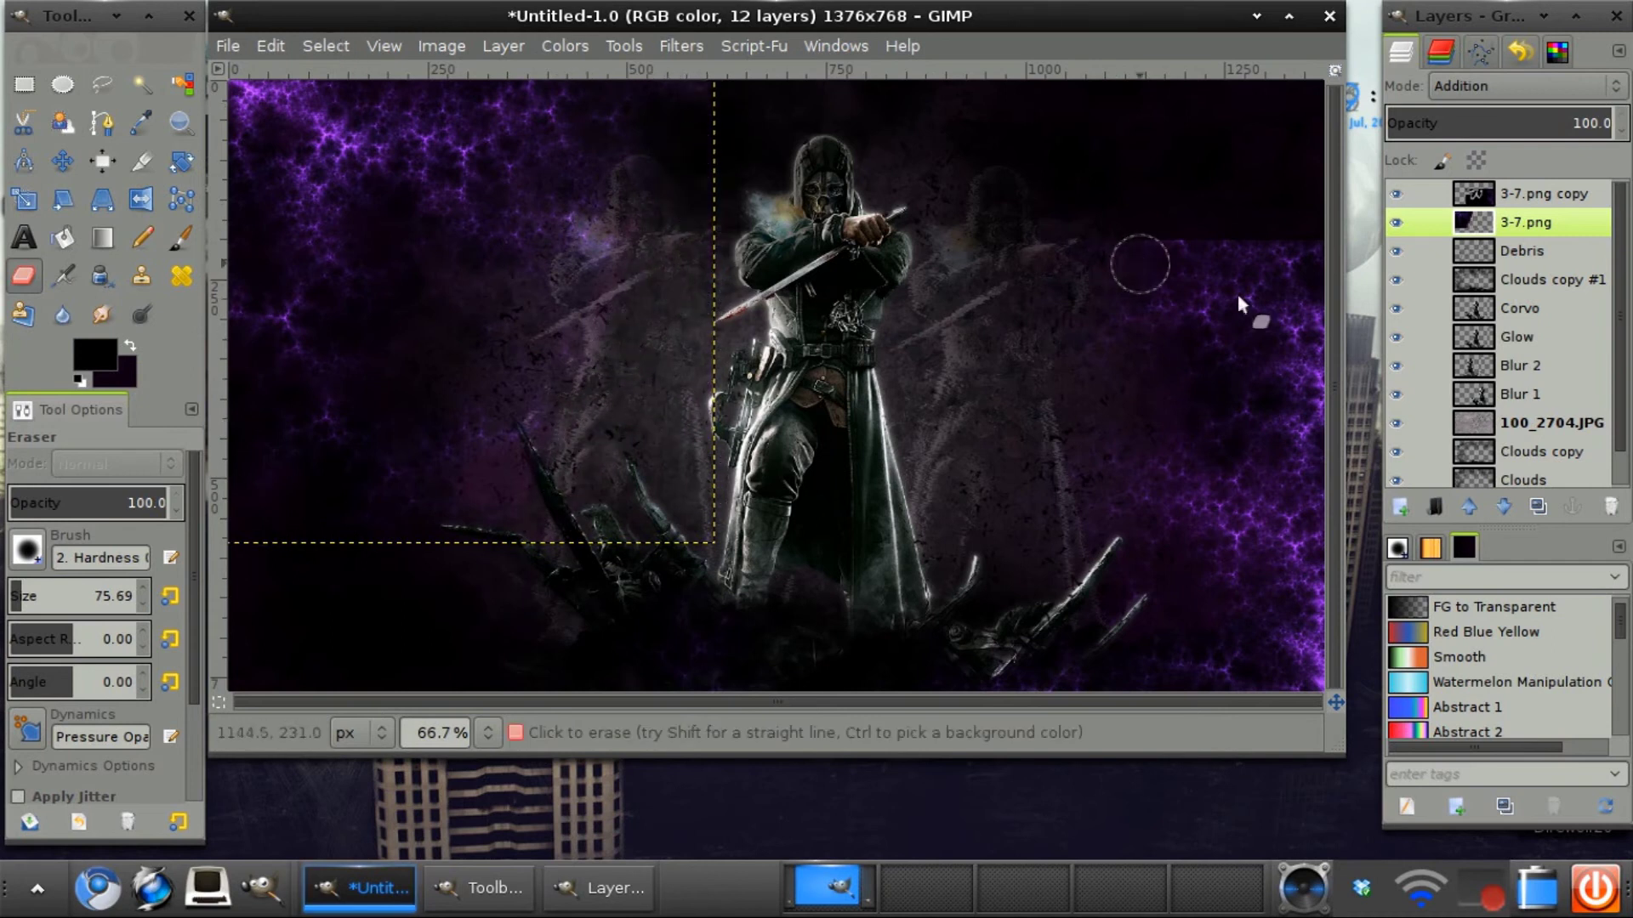
left_click(1573, 447)
scroll(1615, 266, "down", 1)
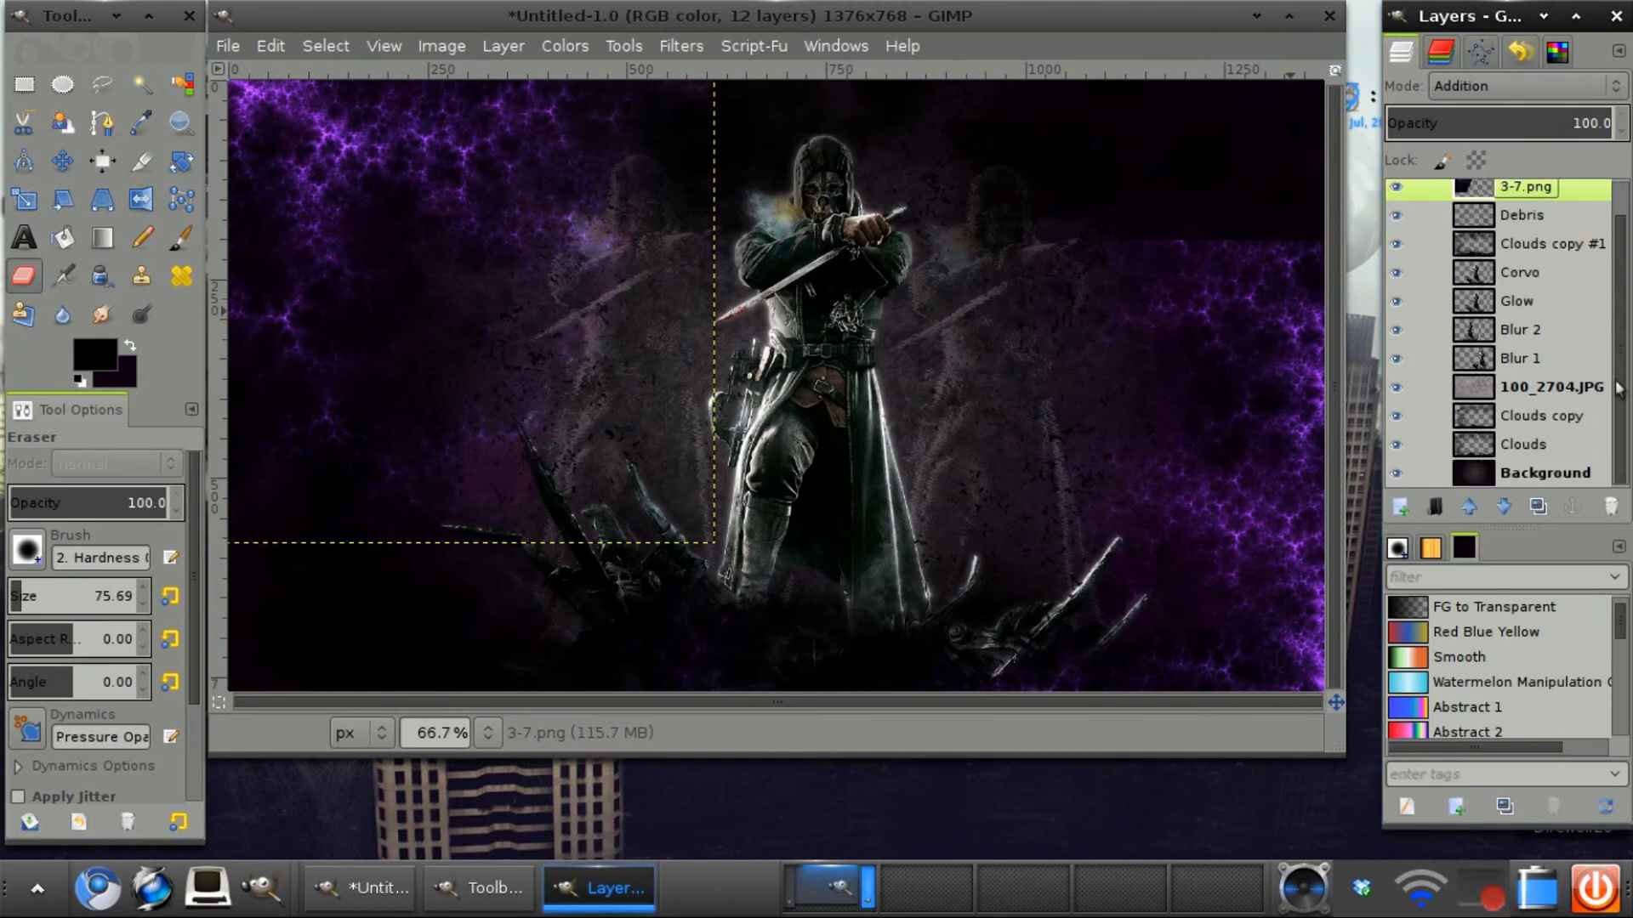
left_click(1510, 473)
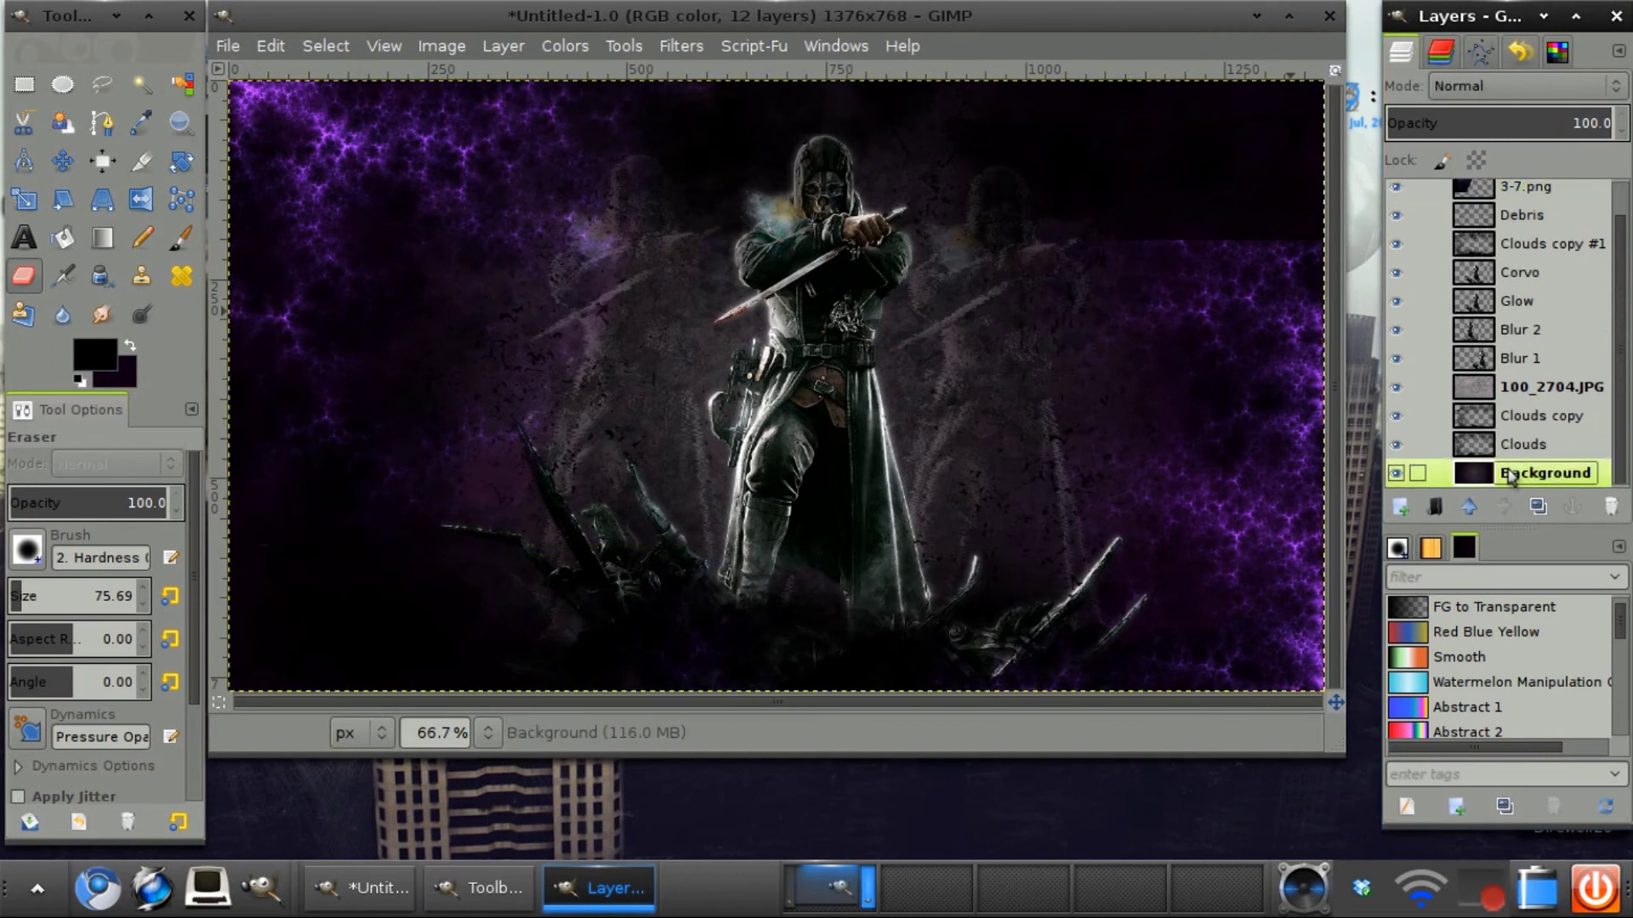
scroll(1623, 249, "up", 1)
scroll(1623, 249, "up", 1)
left_click(1526, 215)
left_click(1537, 507)
left_click(1194, 233)
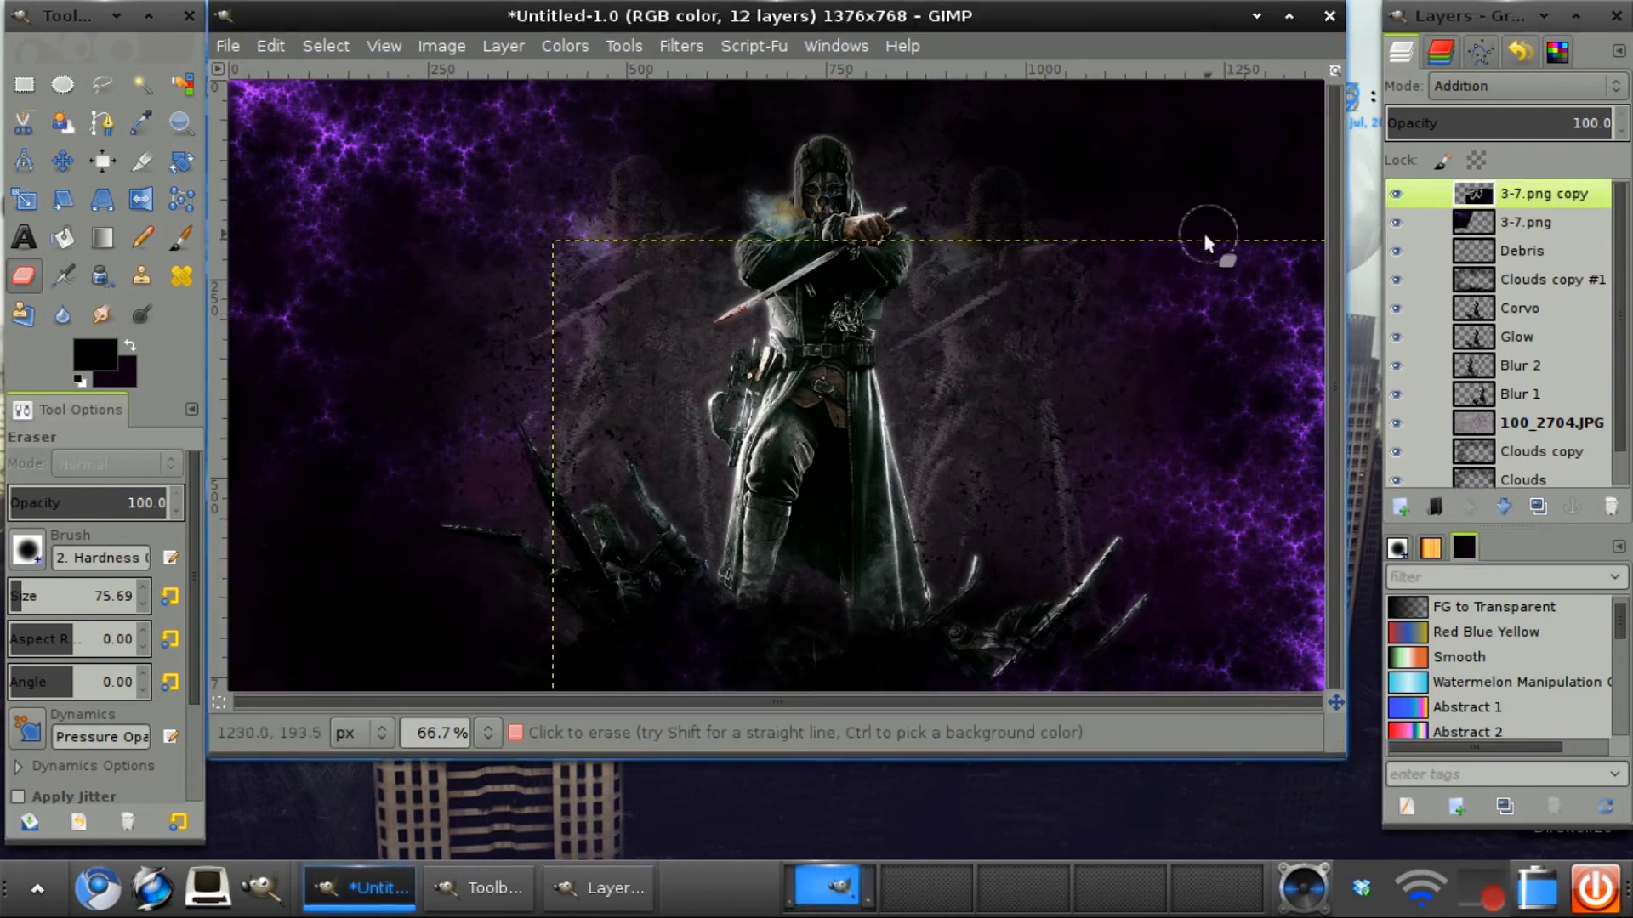
mouse_move(1316, 254)
left_mouse_down()
mouse_move(1136, 255)
mouse_move(1075, 280)
left_mouse_up()
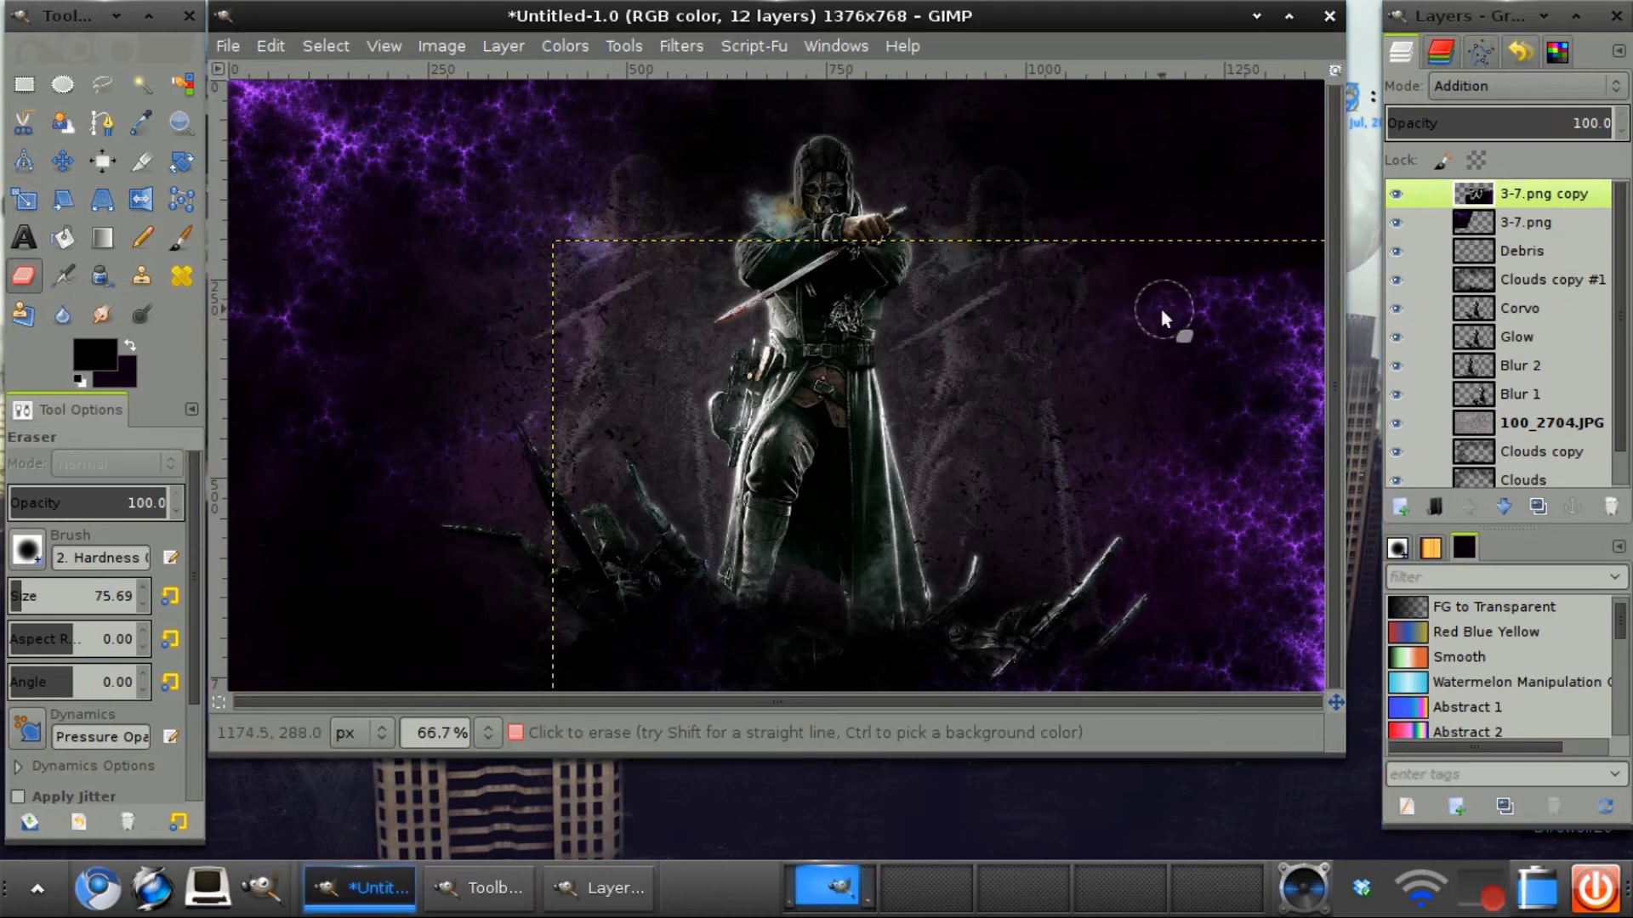
Step: Scroll the Layers dock and select the Background layer
scroll(1624, 280, "down", 1)
scroll(1622, 338, "up", 1)
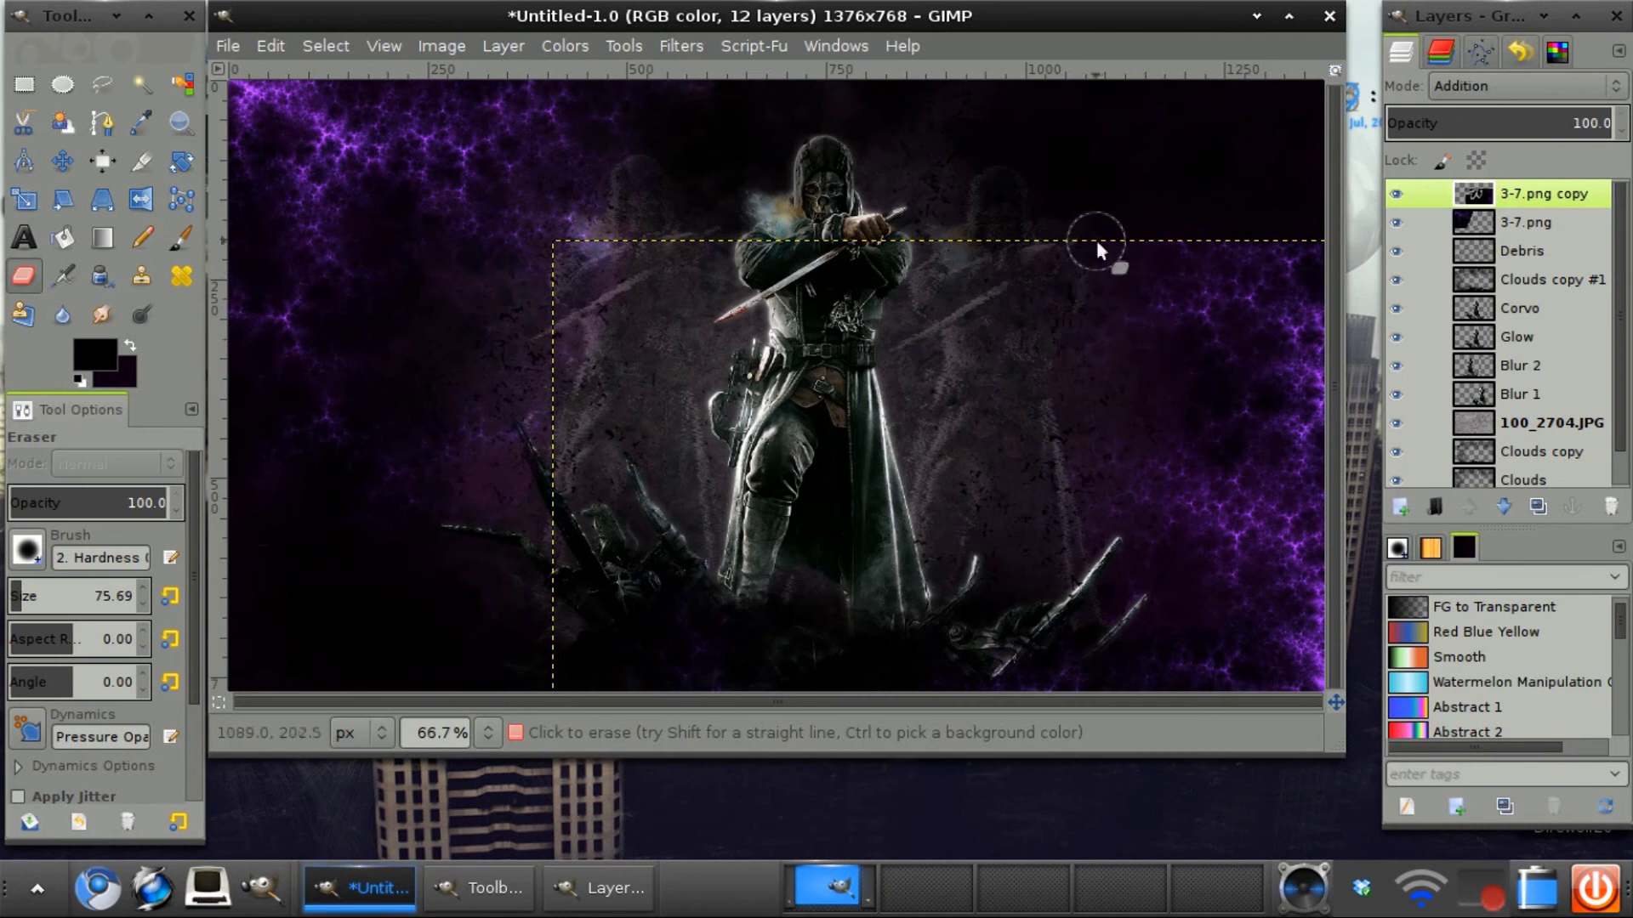
scroll(1620, 201, "down", 1)
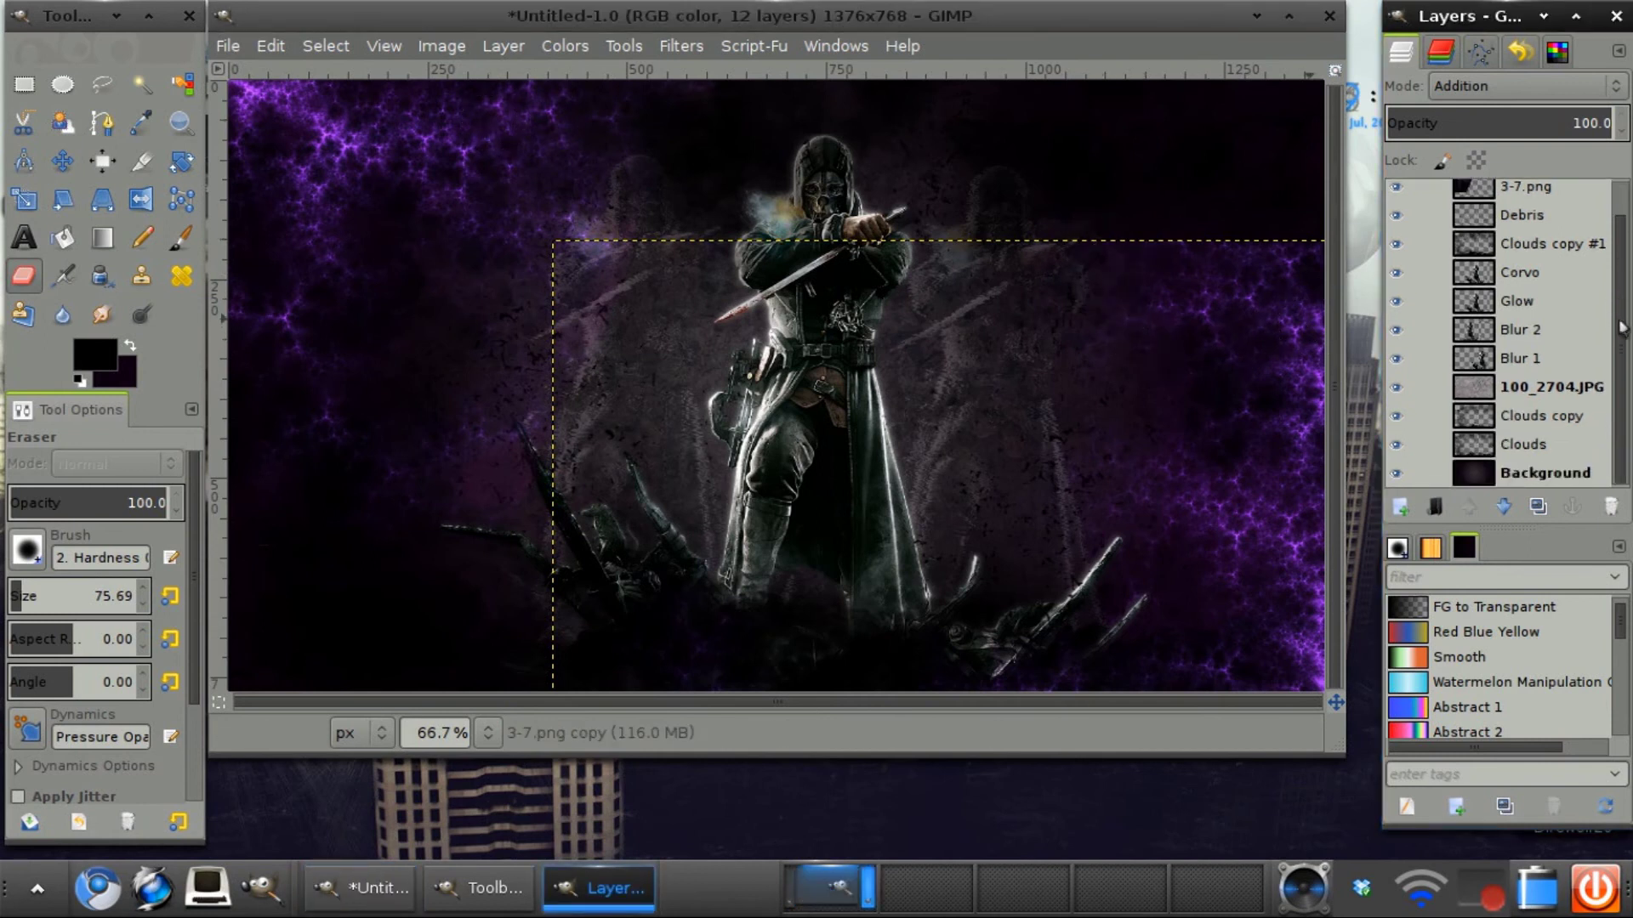
left_click(1541, 474)
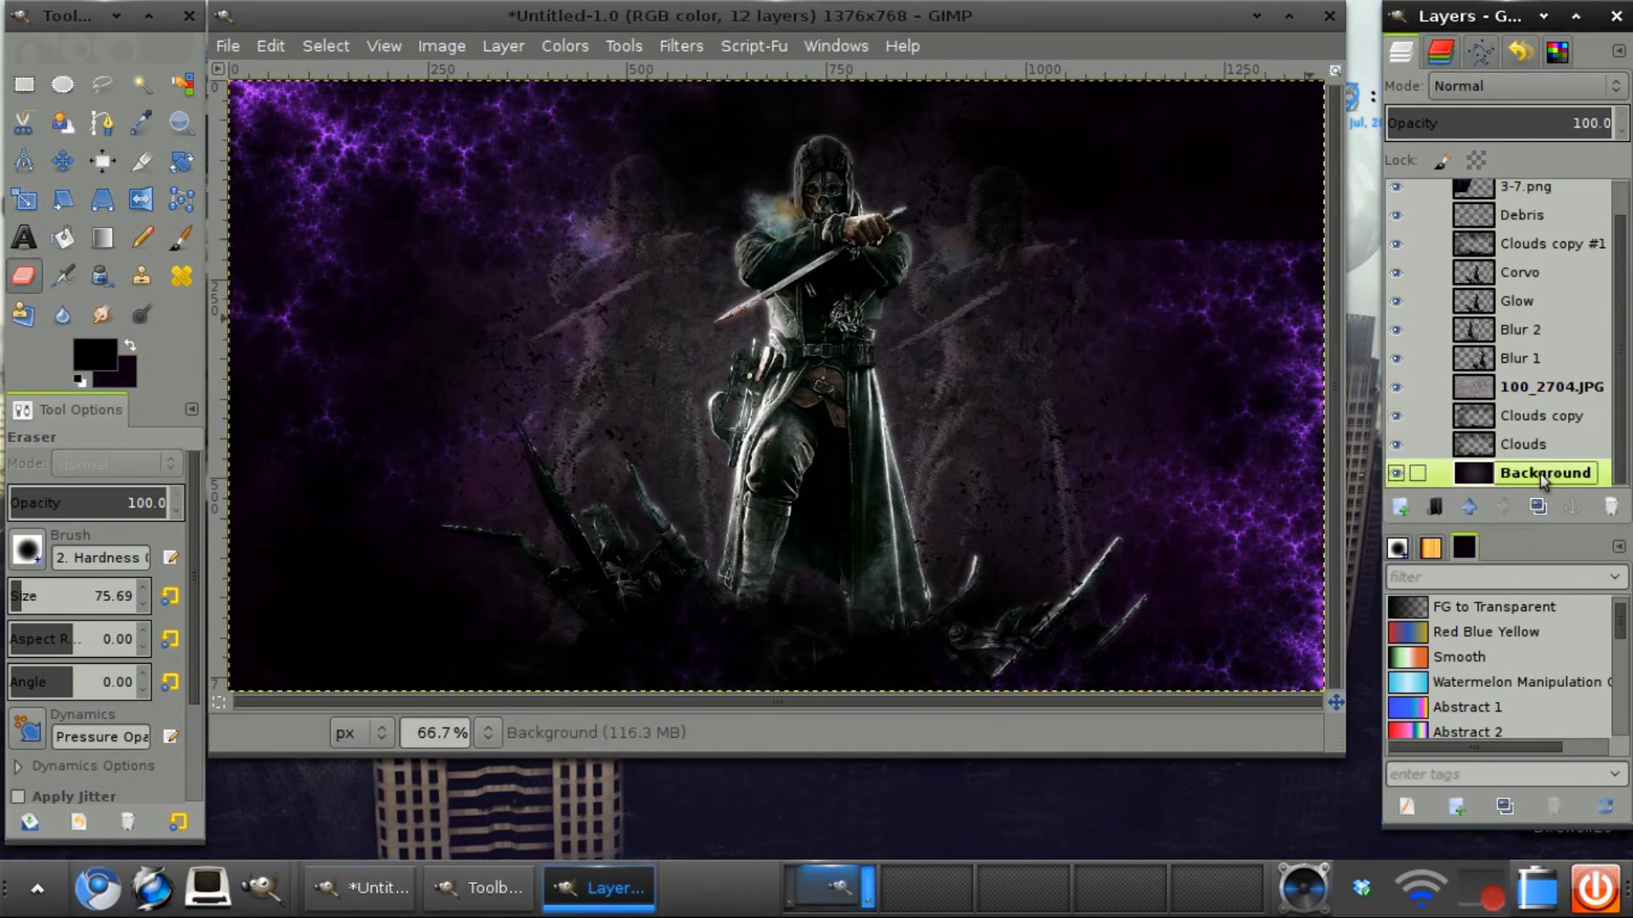
Step: Rotate the 3-7.png copy layer 17.38 degrees, cancelling an accidental Background rotation first
key("m")
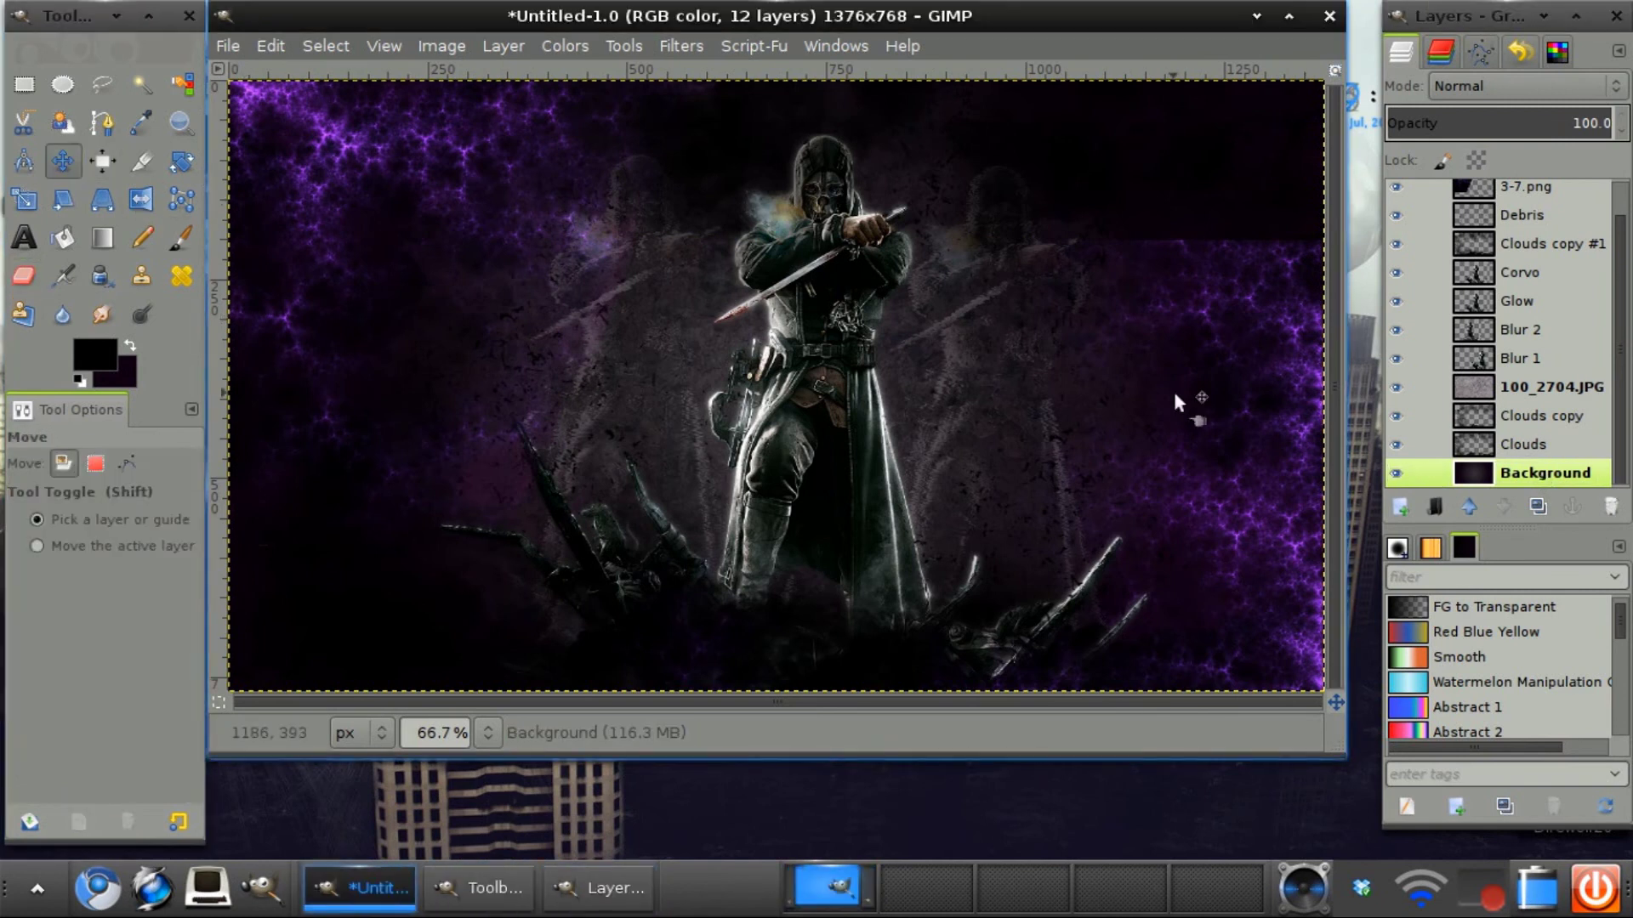
left_click(183, 162)
left_click(525, 466)
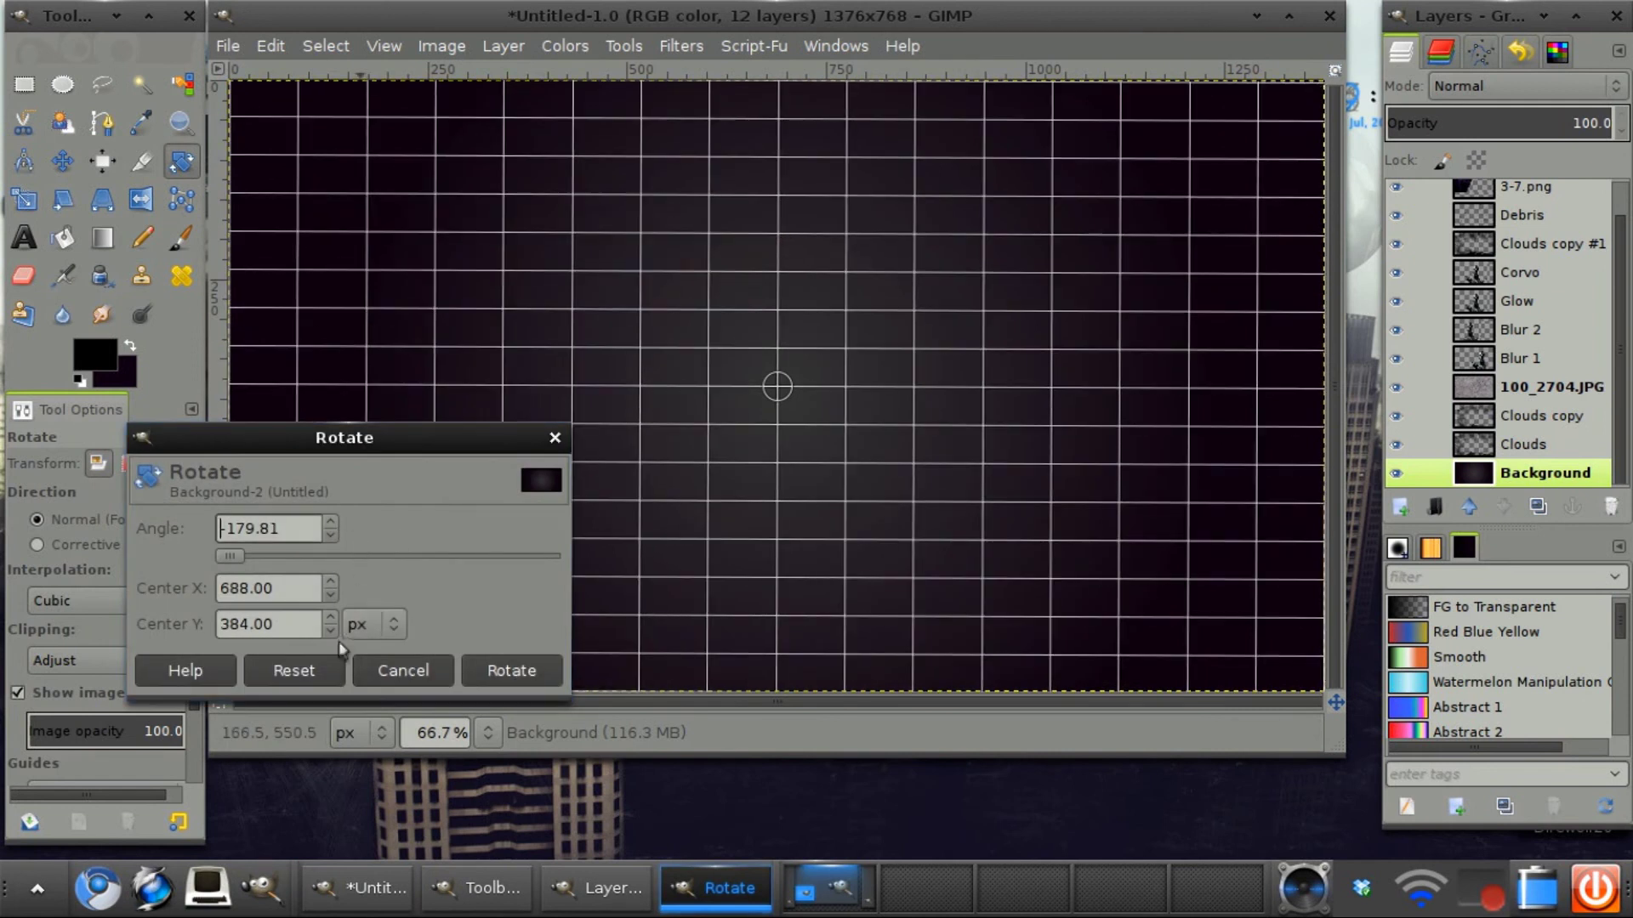
left_click(403, 670)
scroll(1622, 195, "up", 1)
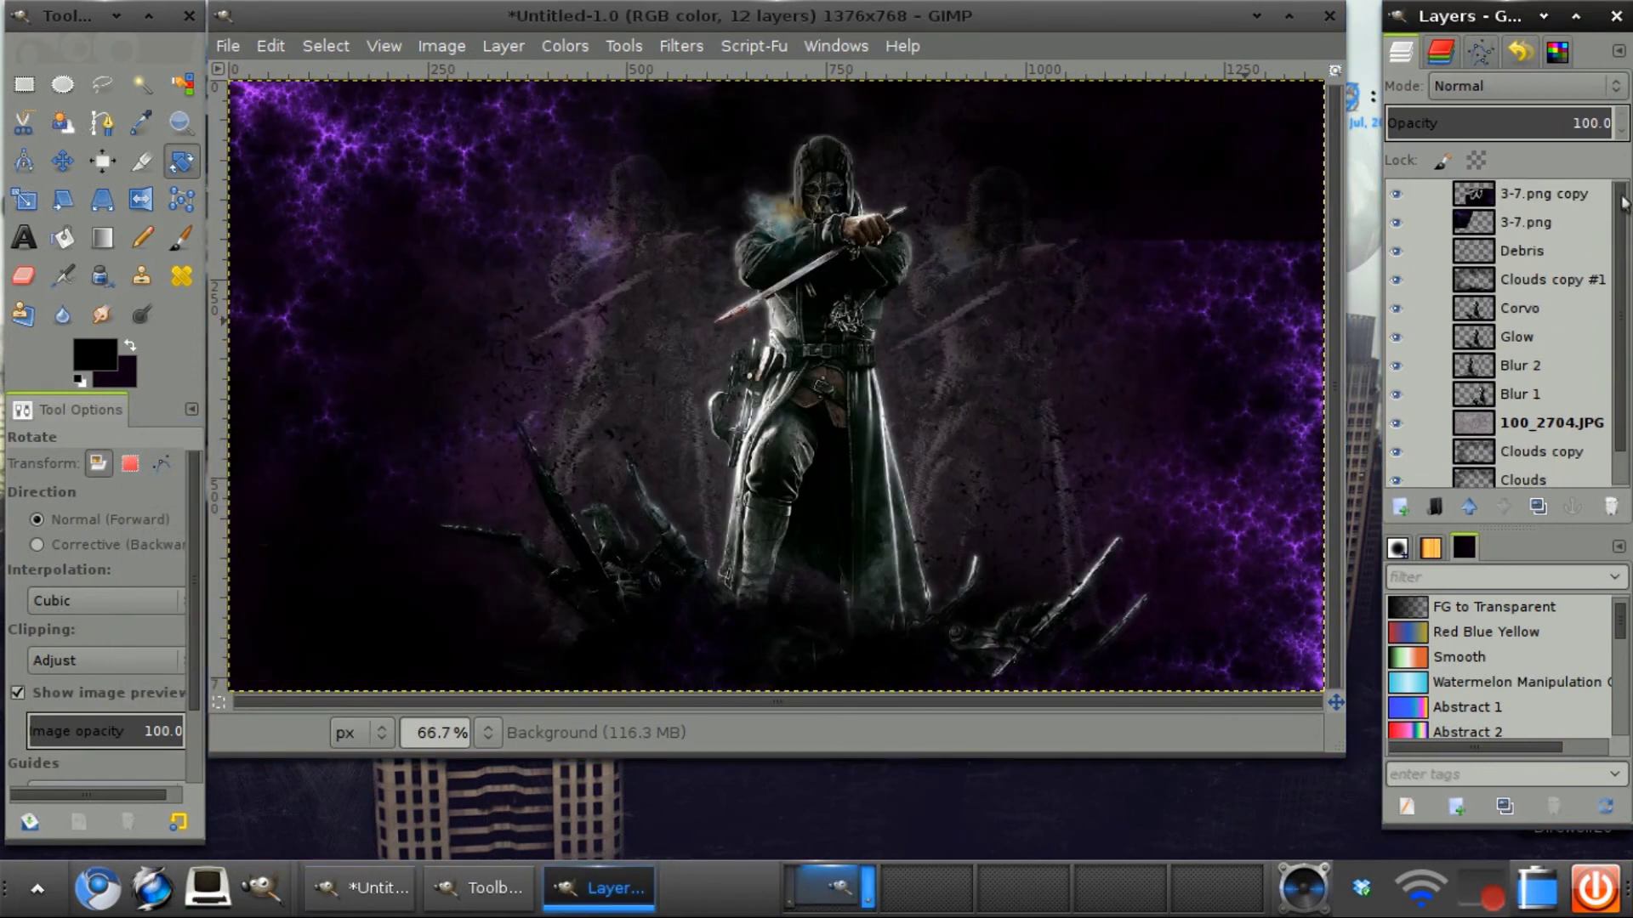
left_click(1544, 194)
left_click_drag(1065, 359, 1162, 299)
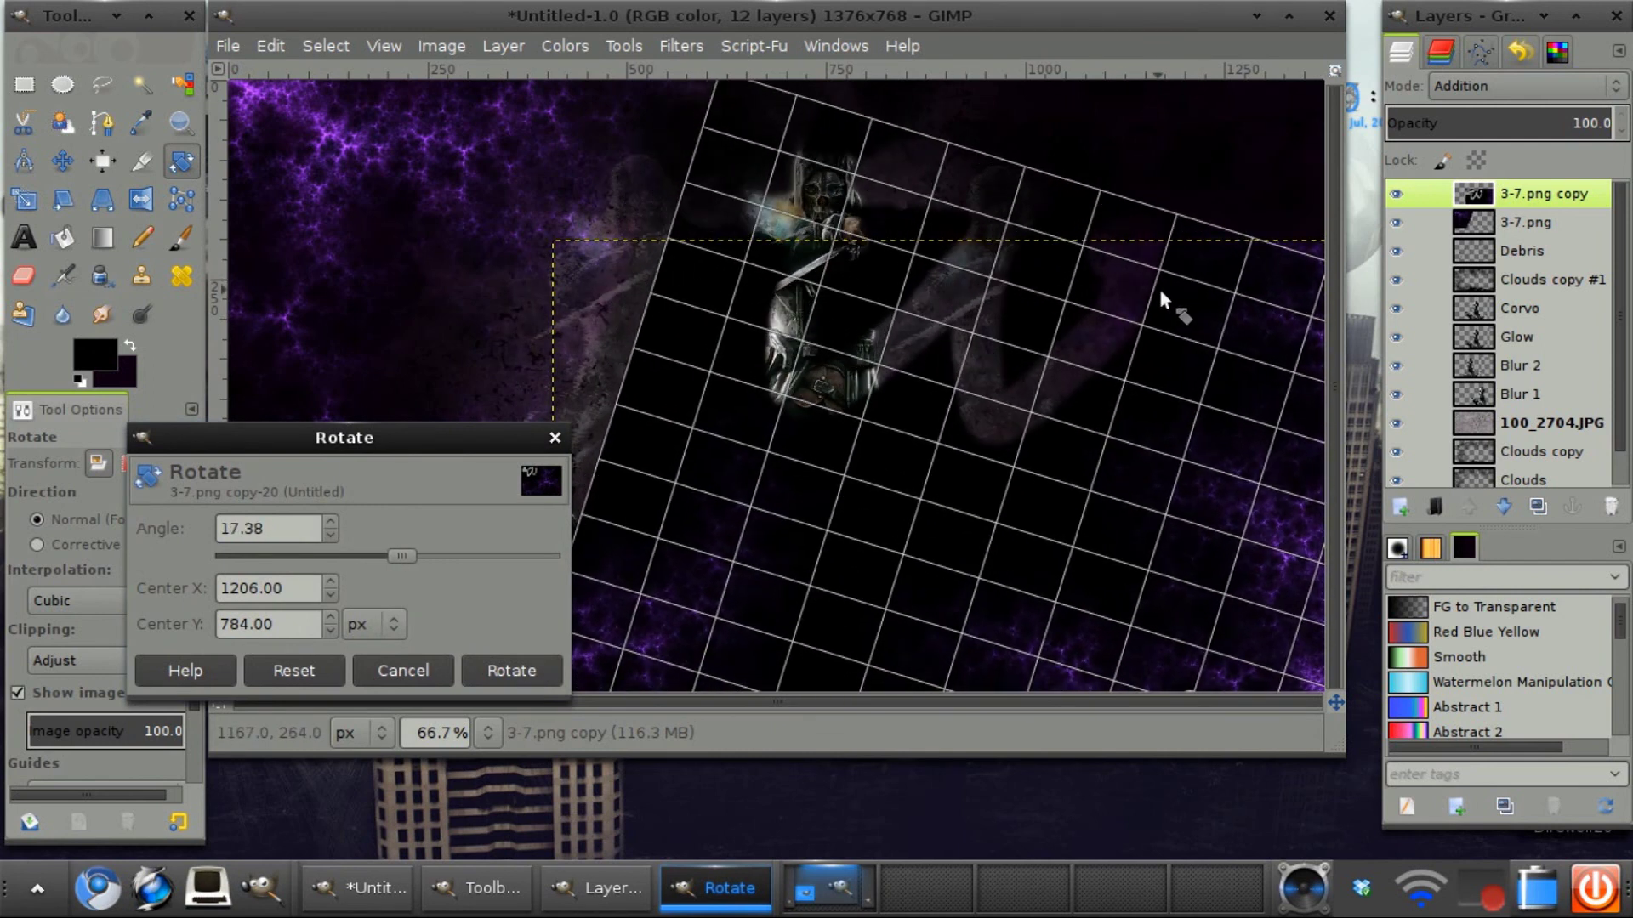
left_click(511, 670)
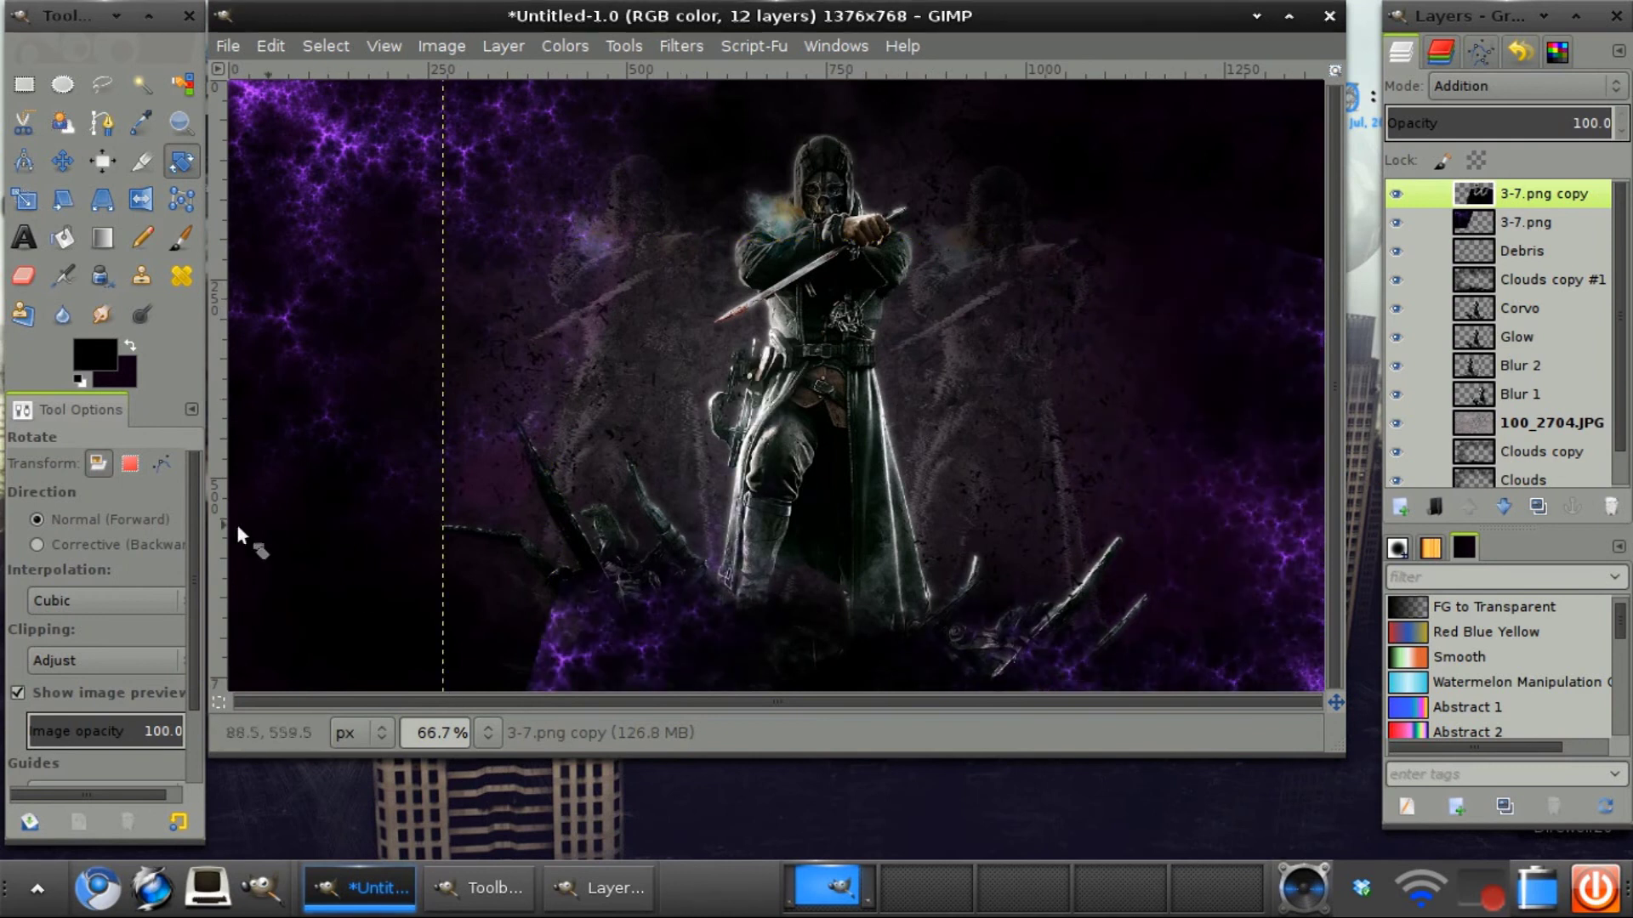
left_click(23, 275)
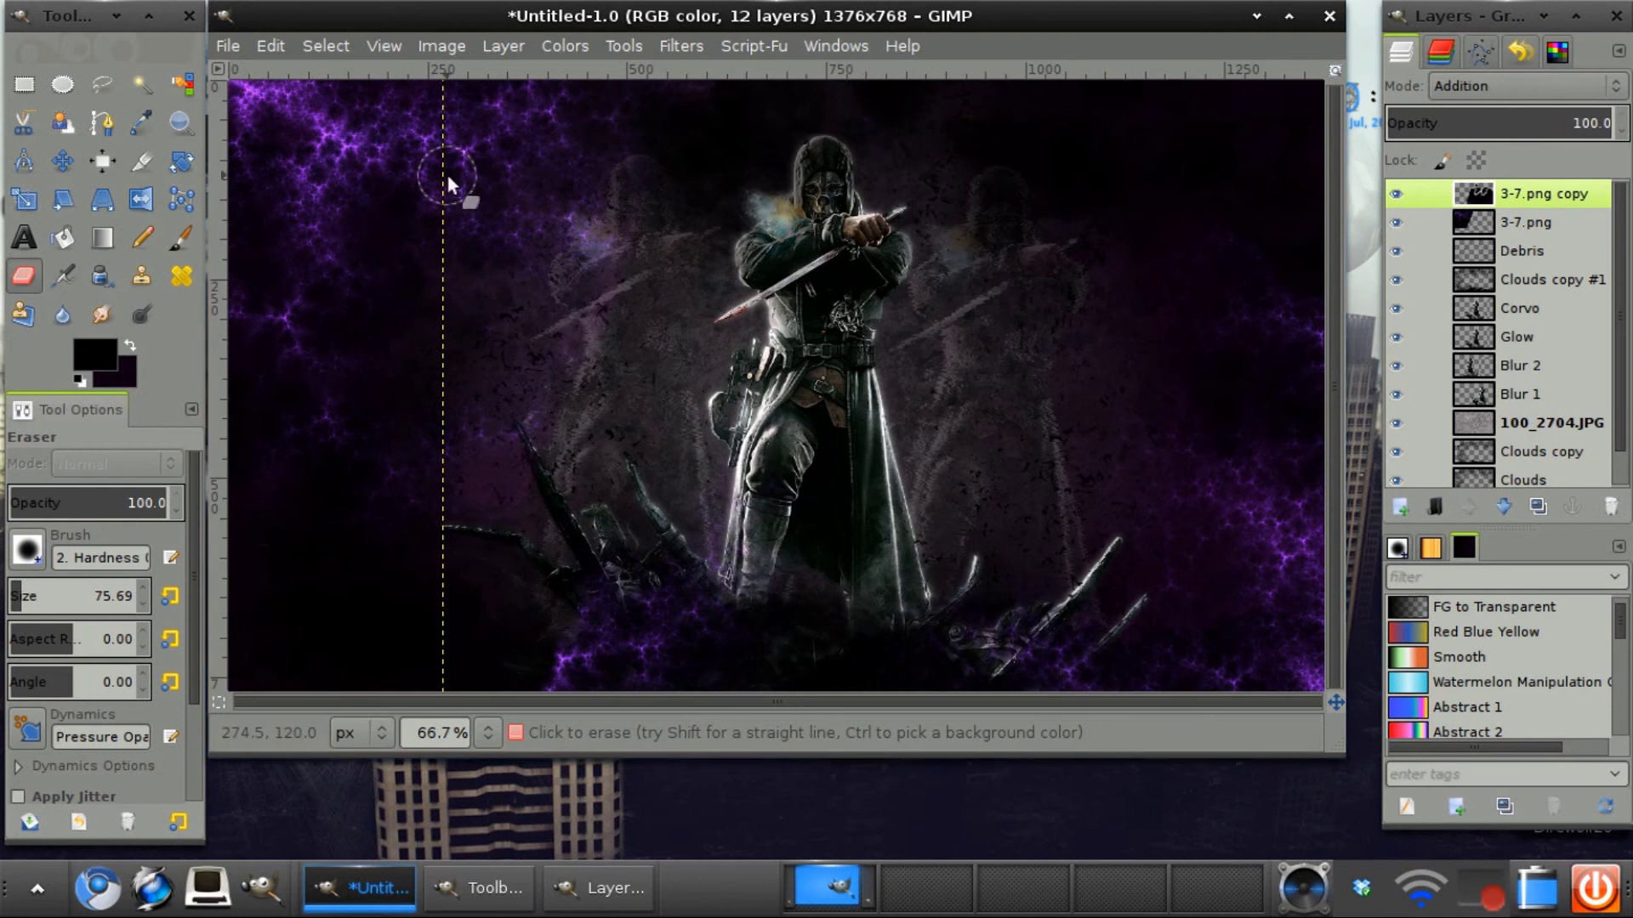
Step: Create a merged Visible layer from the whole composition with New from Visible
left_click(425, 49)
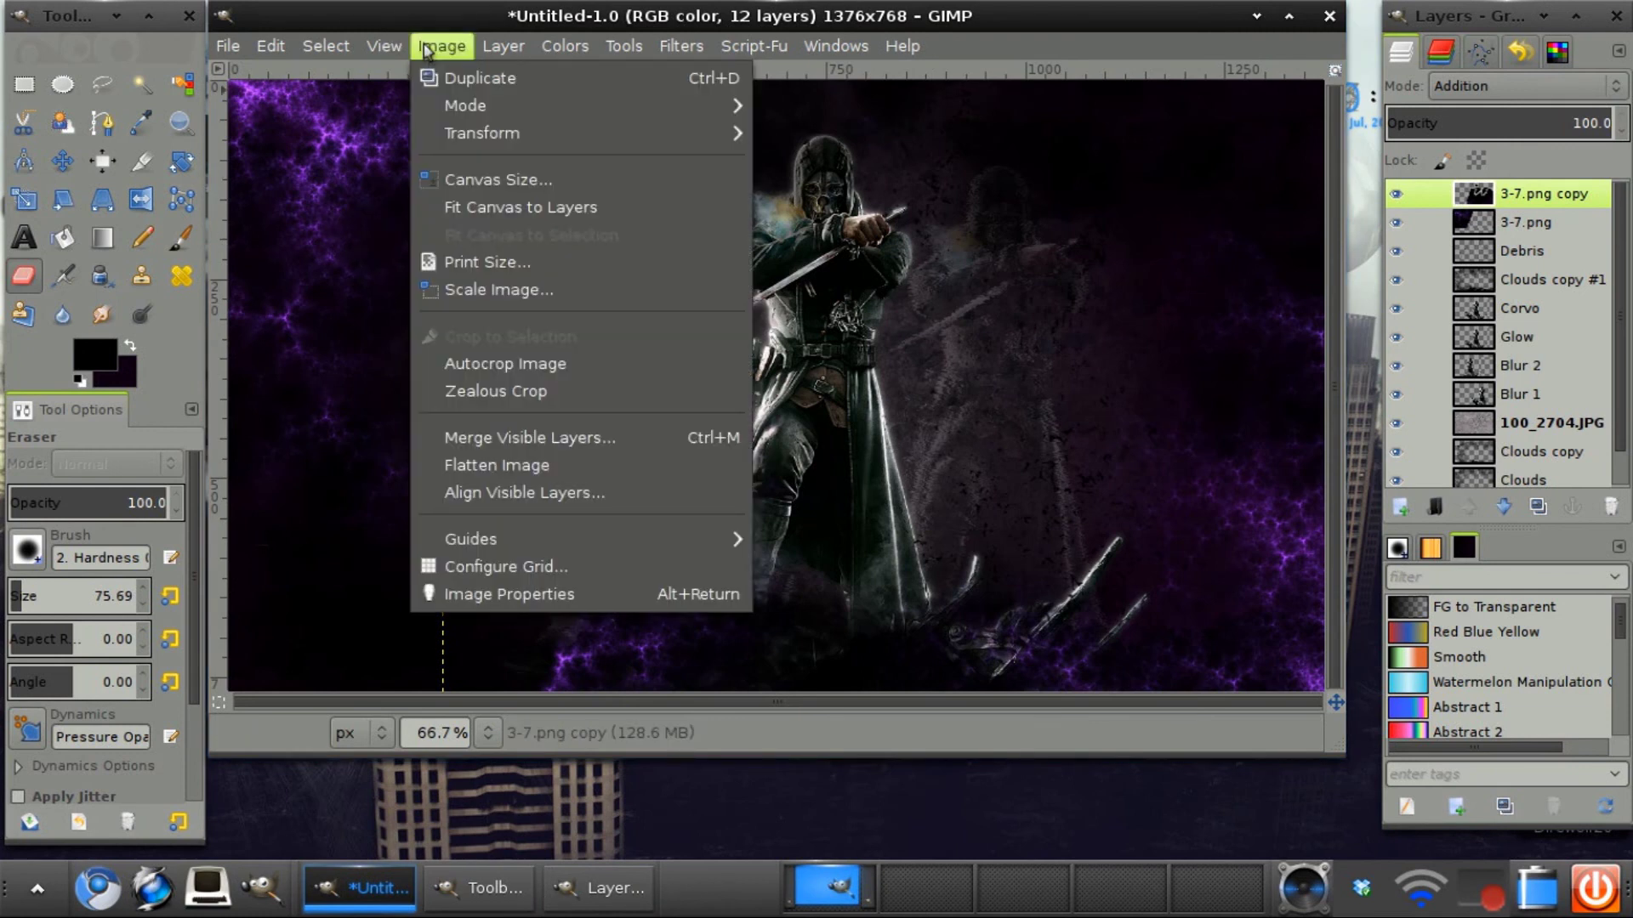
left_click(549, 103)
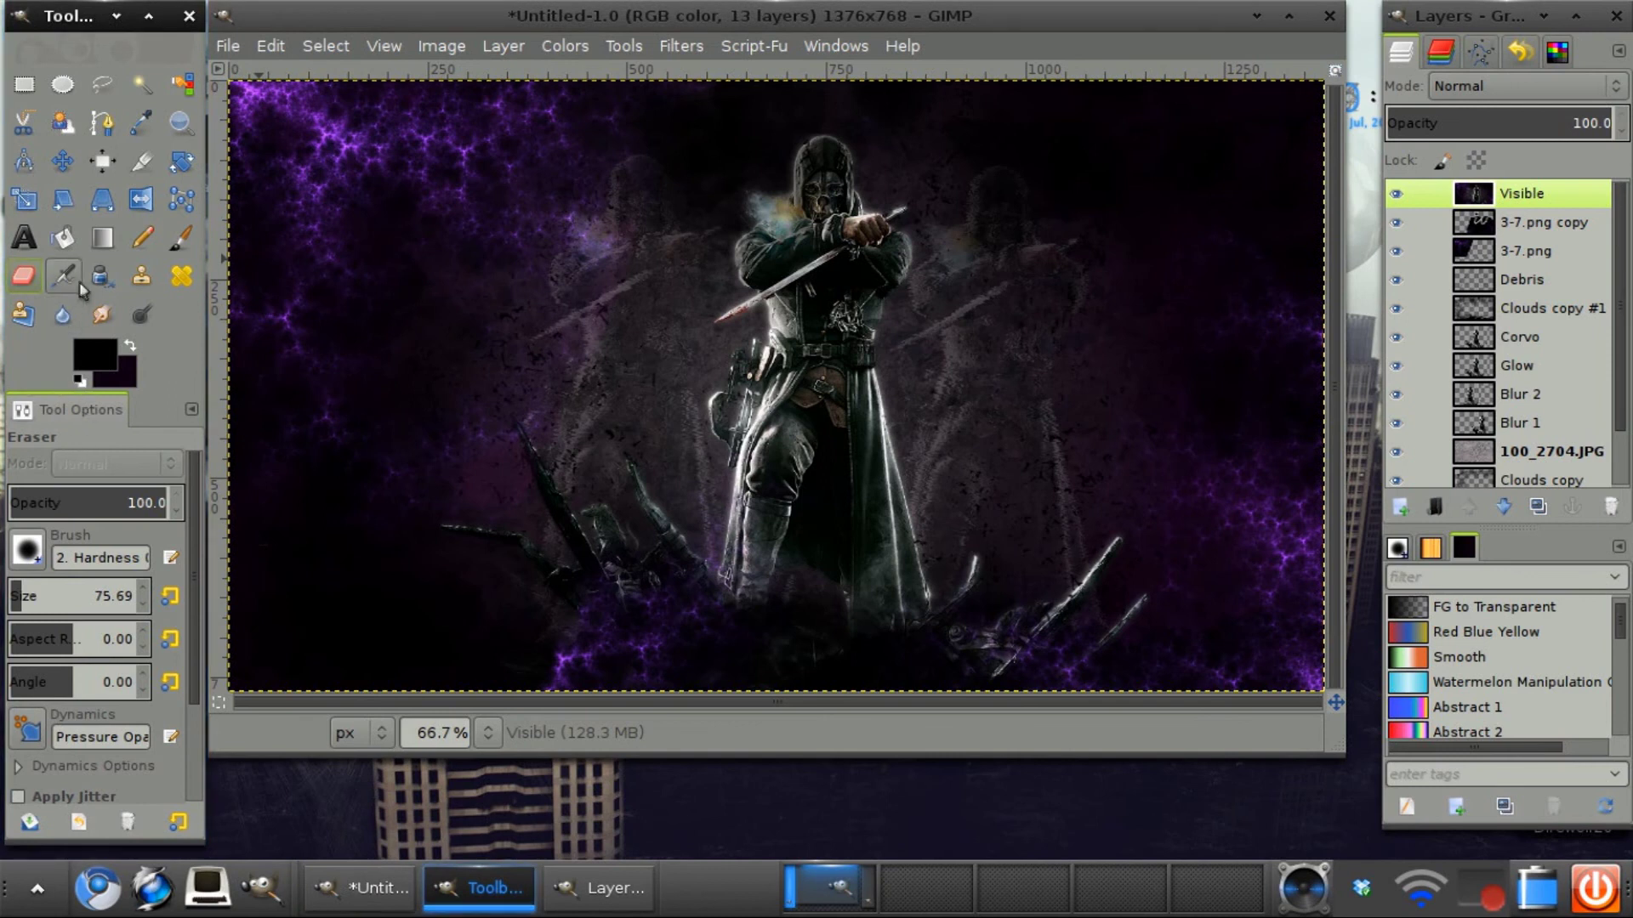
Step: Set the Blend tool gradient to Purples in Tool Options
left_click(102, 237)
left_click(41, 551)
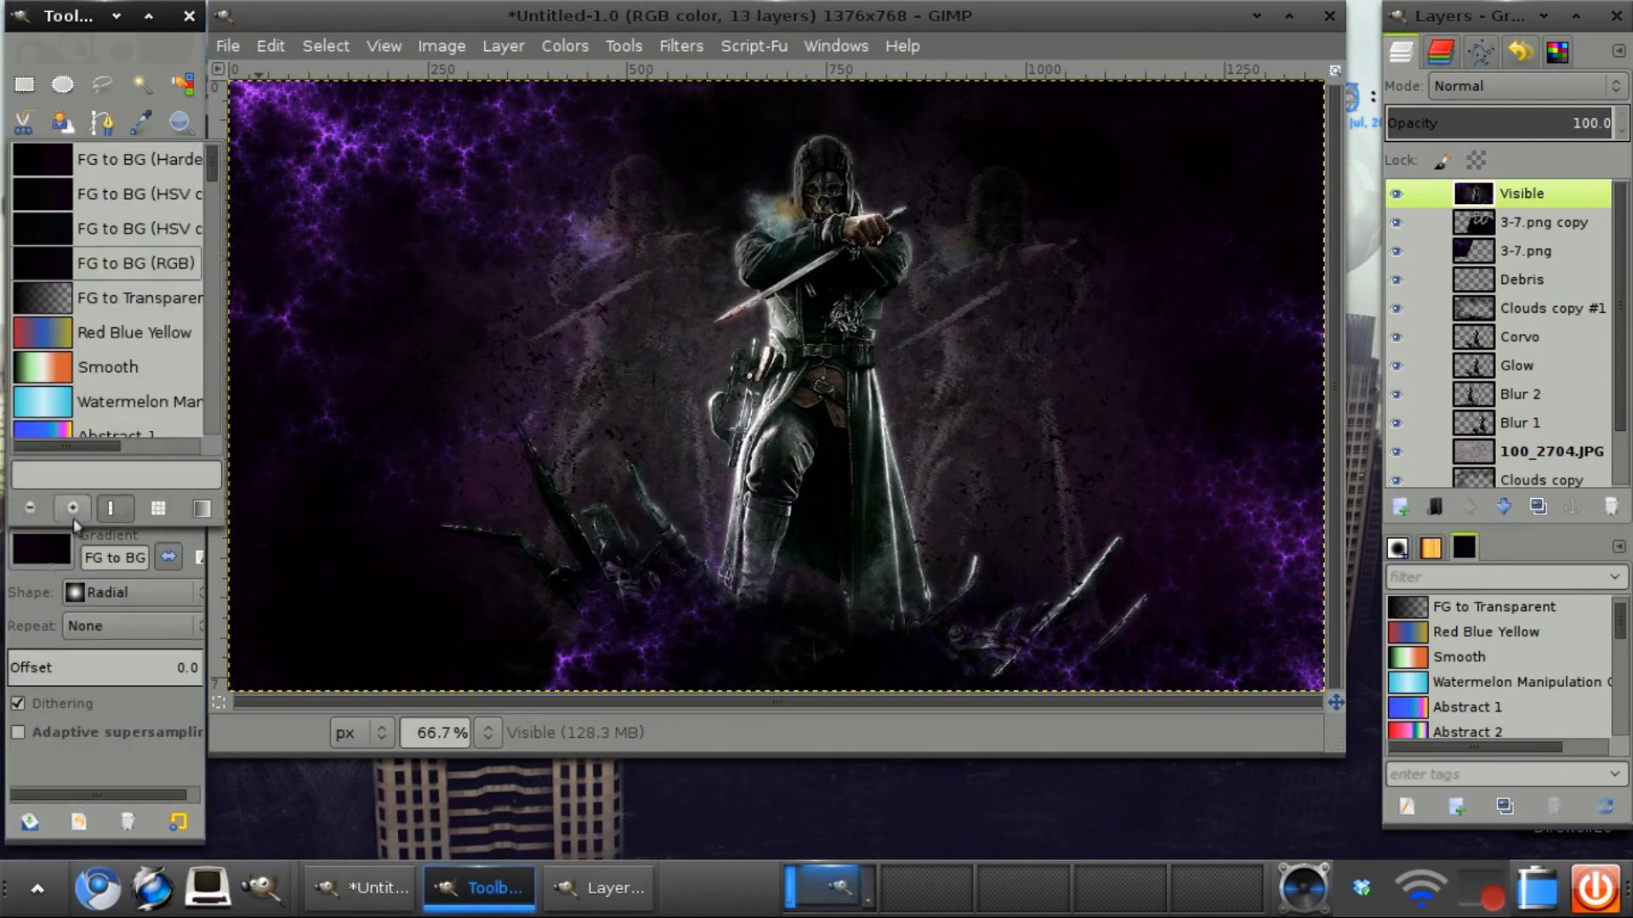
scroll(217, 175, "down", 5)
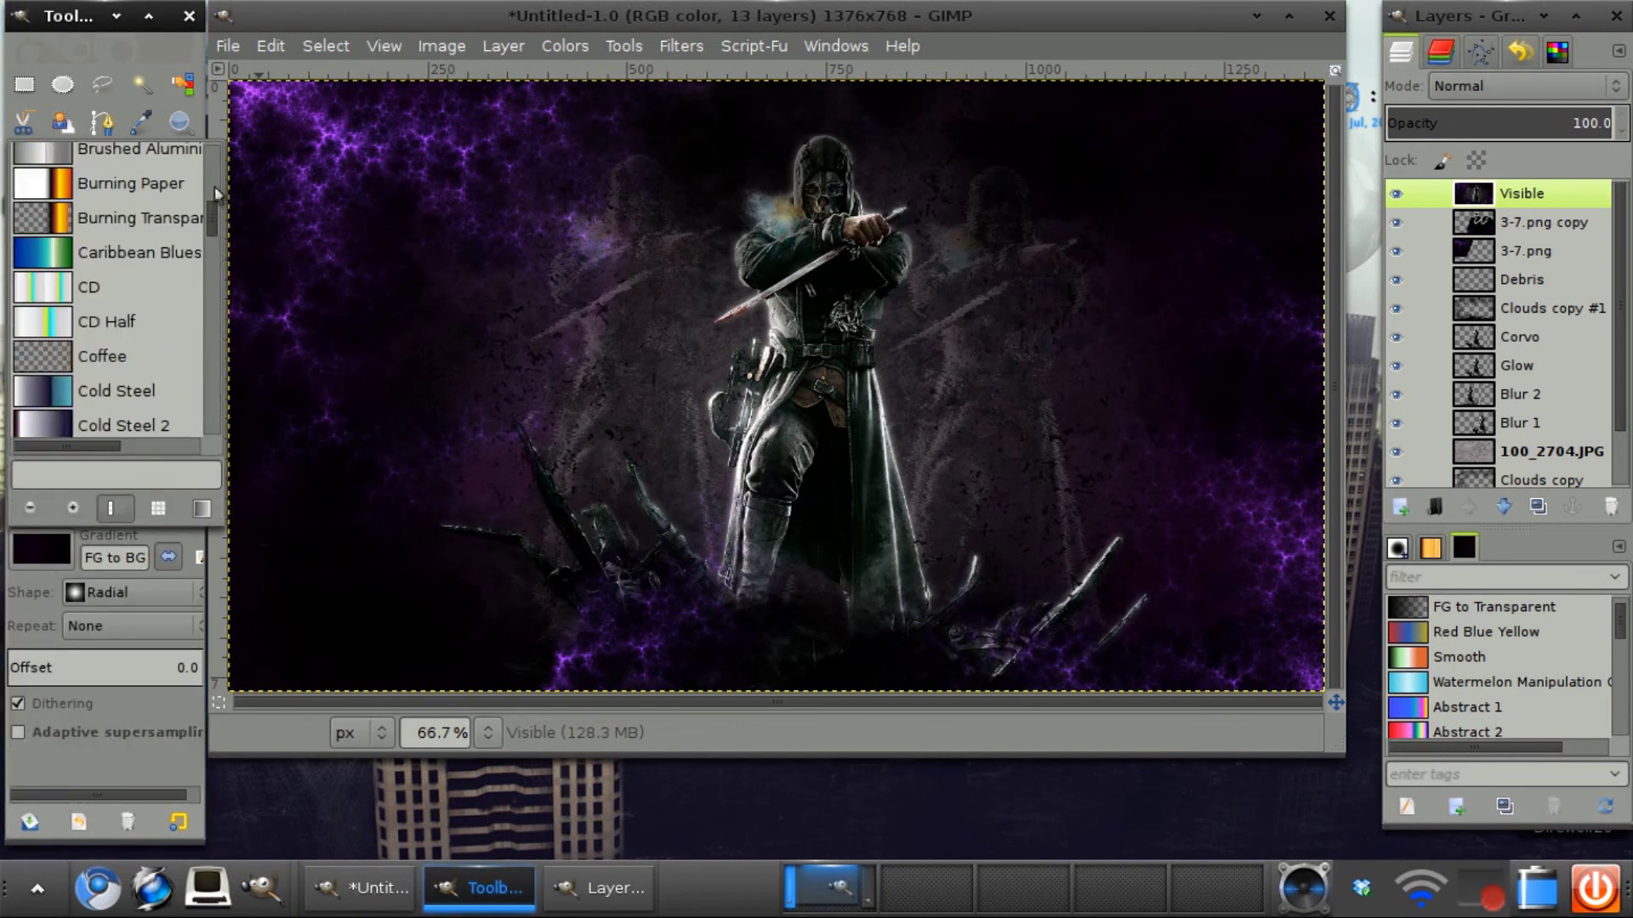
left_click_drag(214, 204, 212, 347)
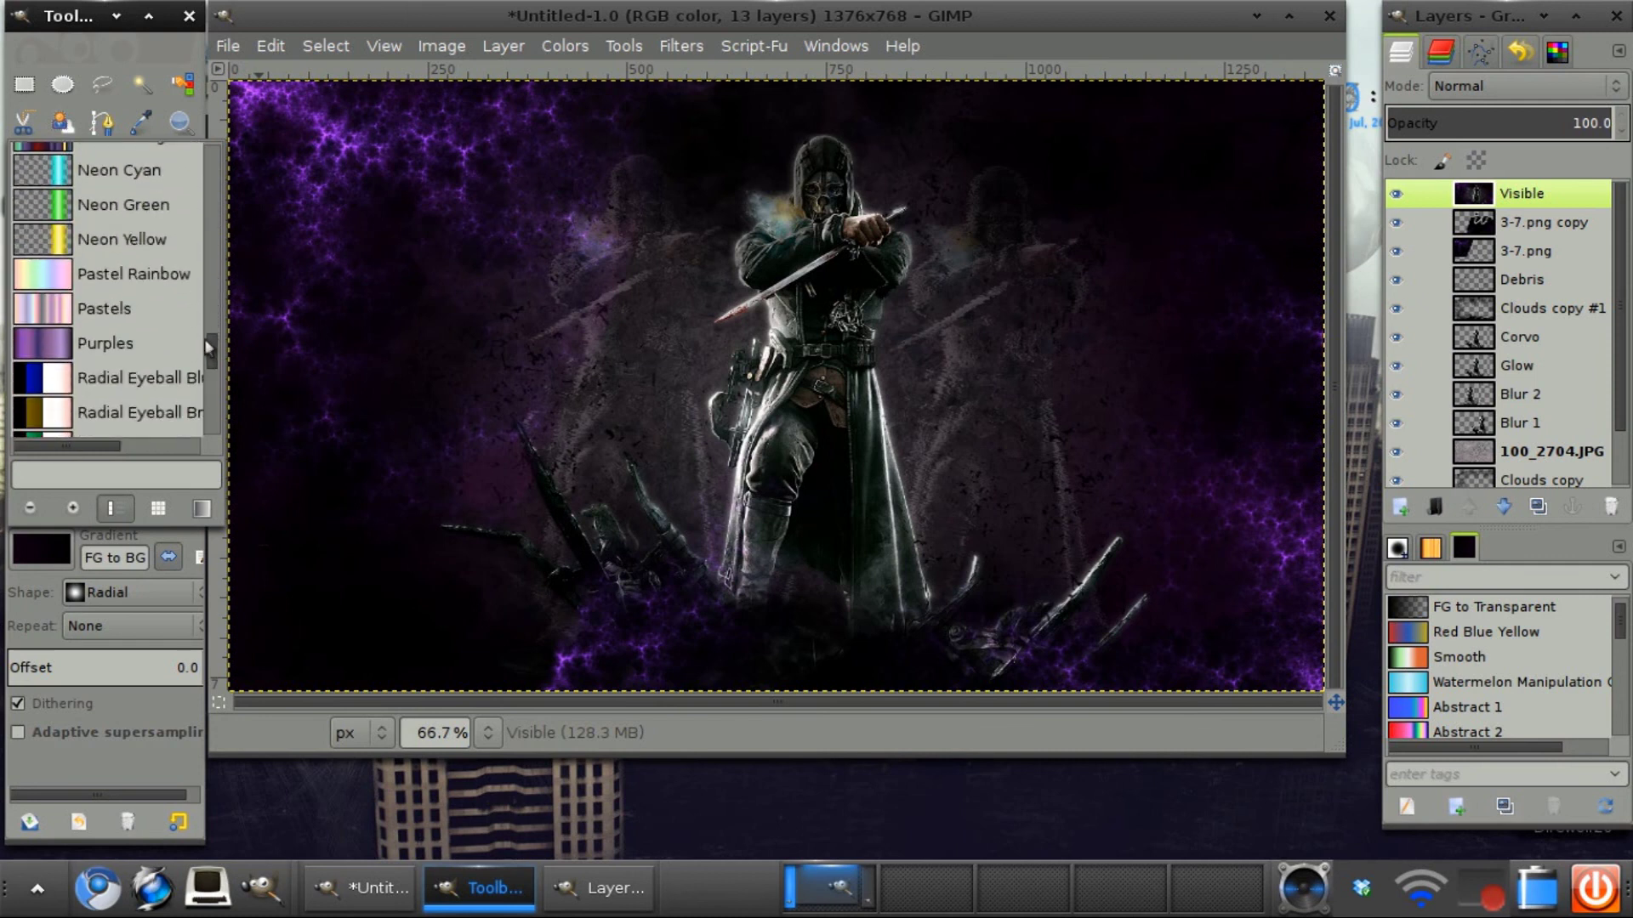
double_click(125, 343)
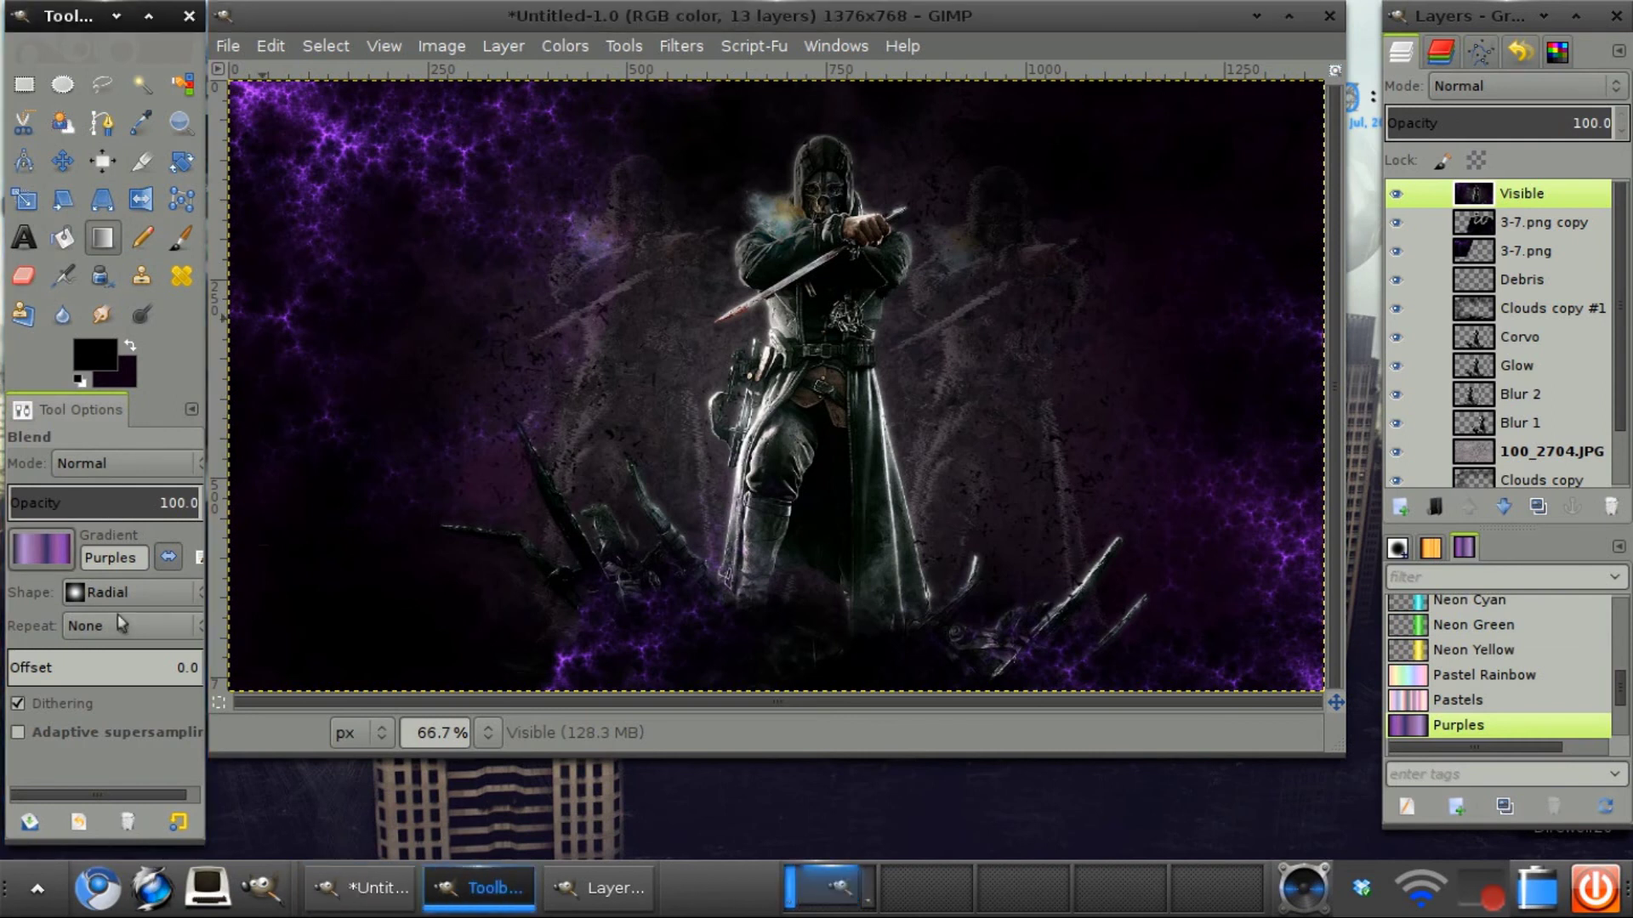
Step: Open the Colors menu to reach the Map commands
left_click(623, 46)
left_click(623, 45)
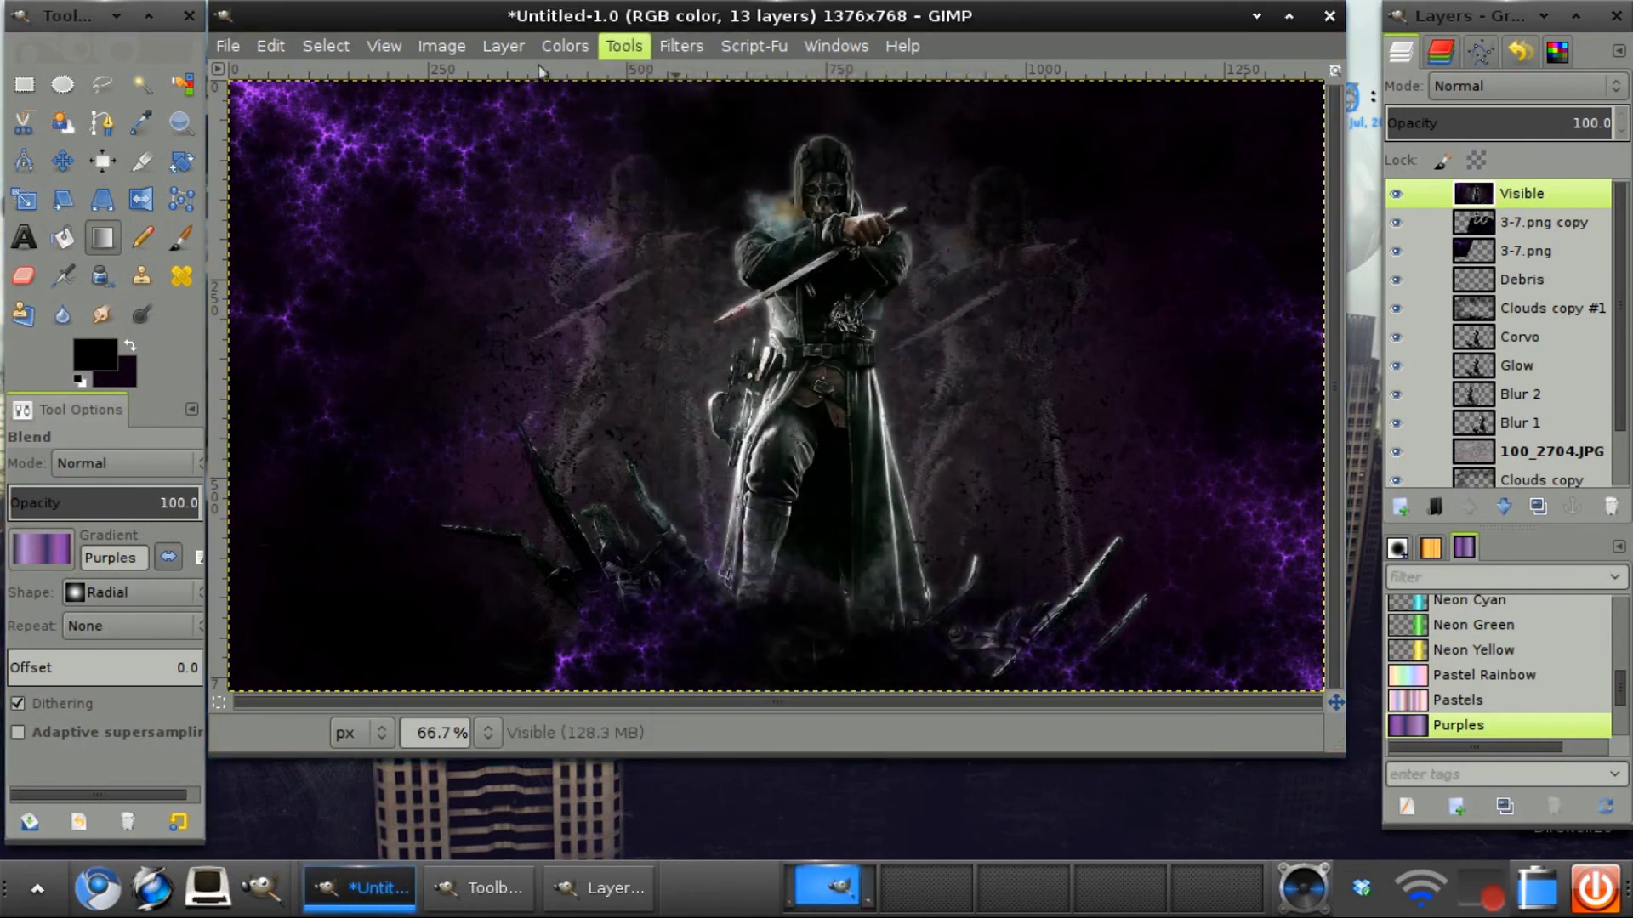
left_click(564, 46)
Step: Gradient-map the Visible layer with Purples, set it to Overlay mode, then hide it to compare
mouse_move(595, 521)
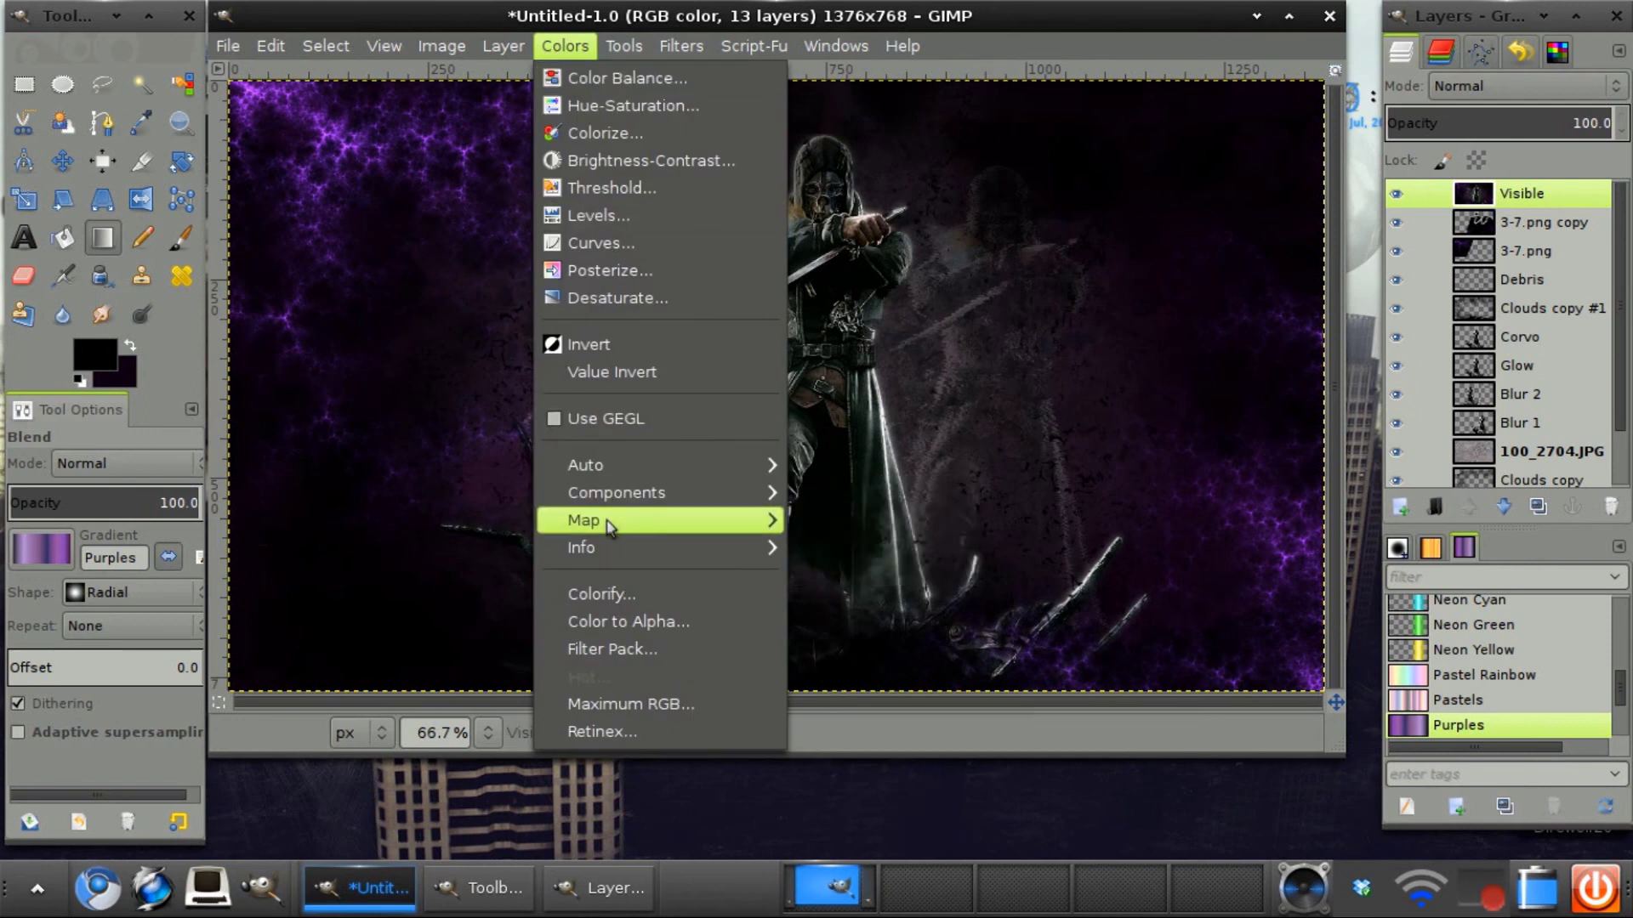
left_click(868, 648)
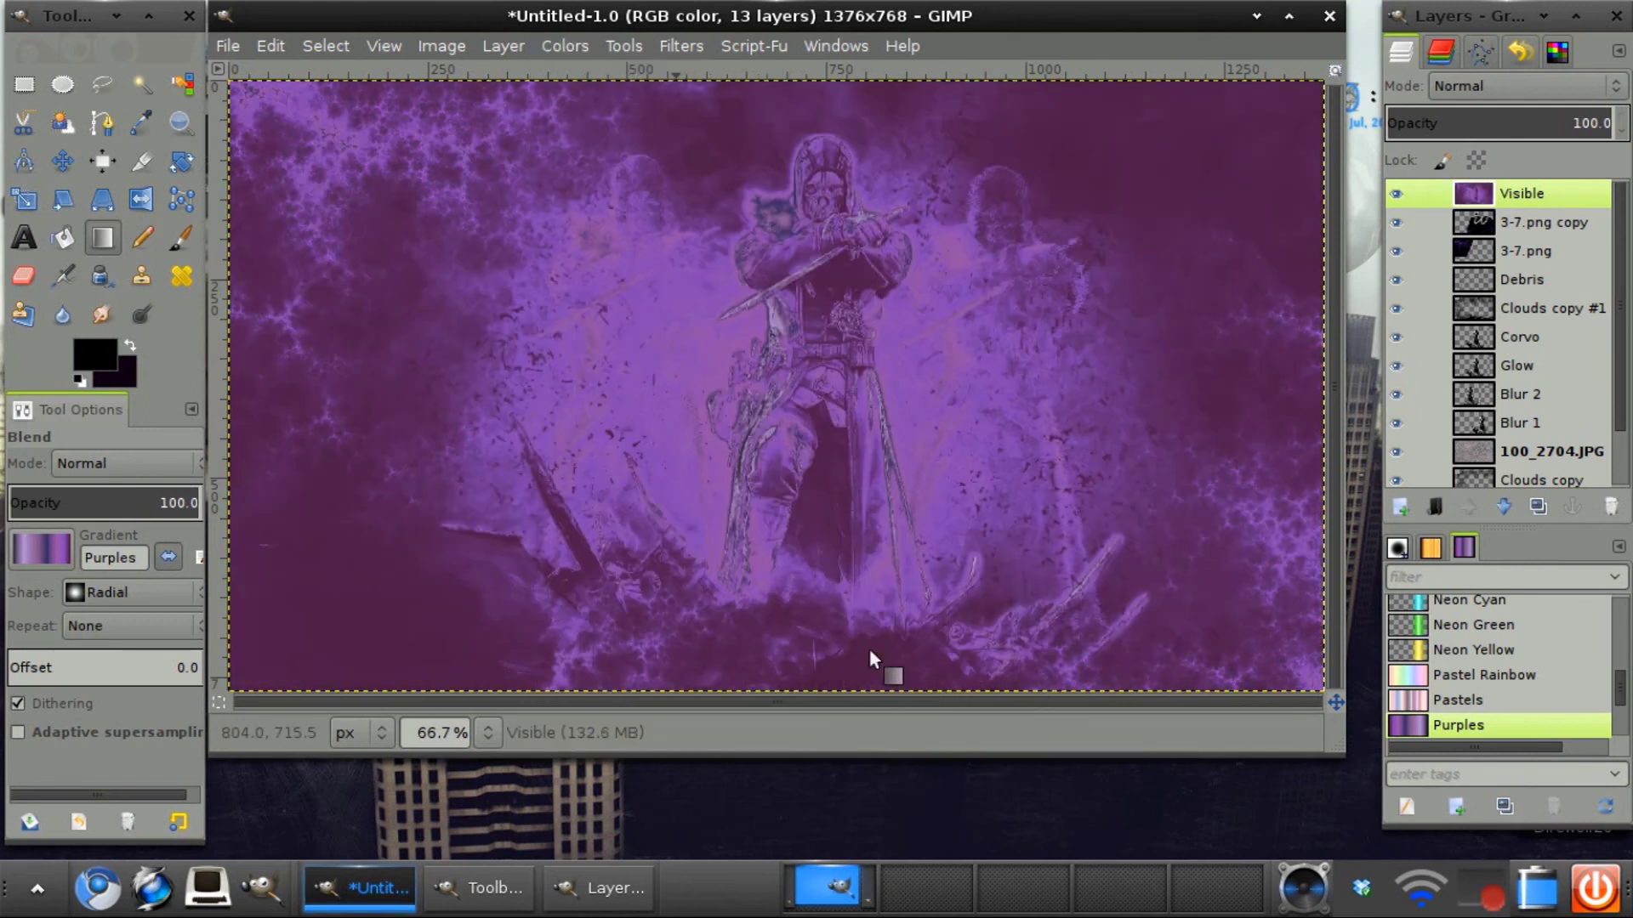
left_click(1578, 77)
left_click(1577, 76)
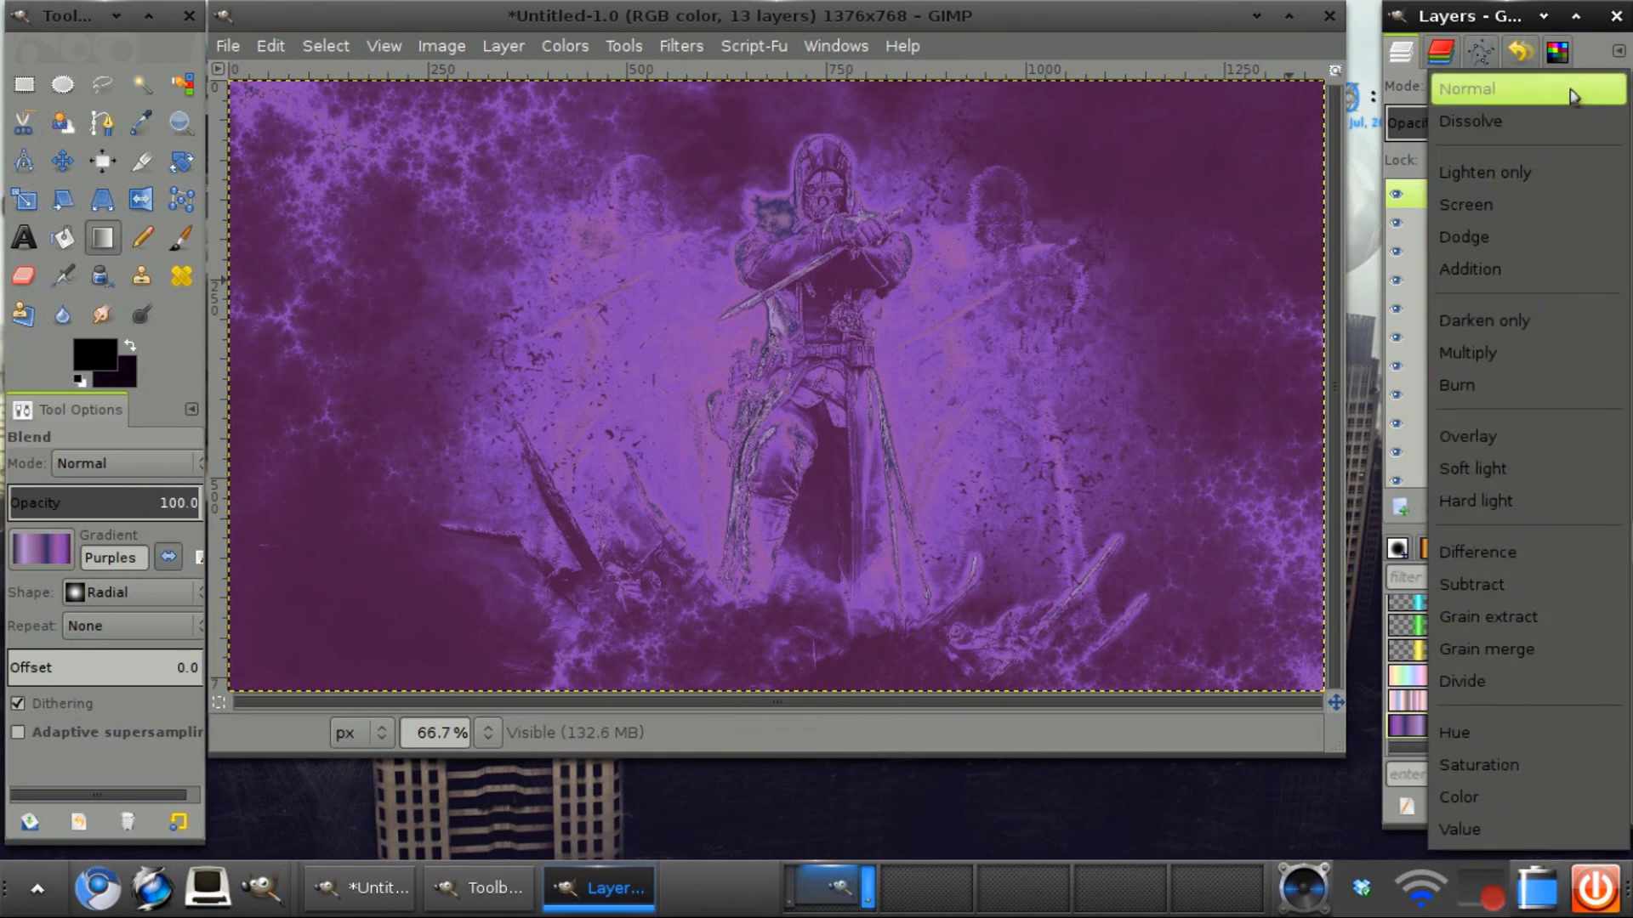
left_click(1479, 430)
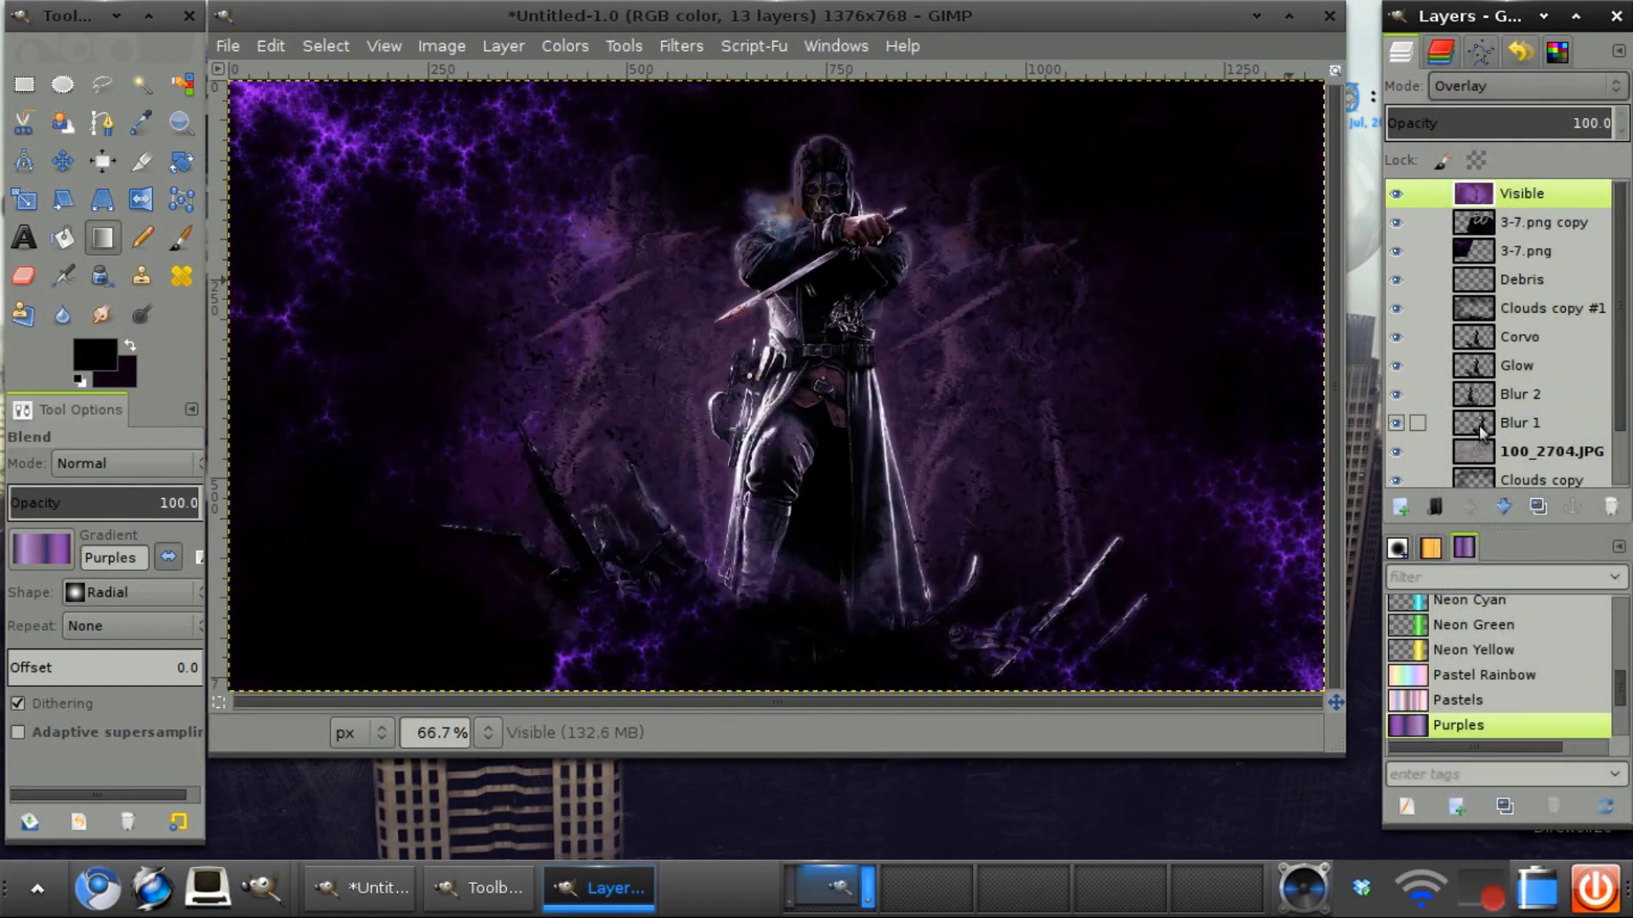
left_click(1395, 194)
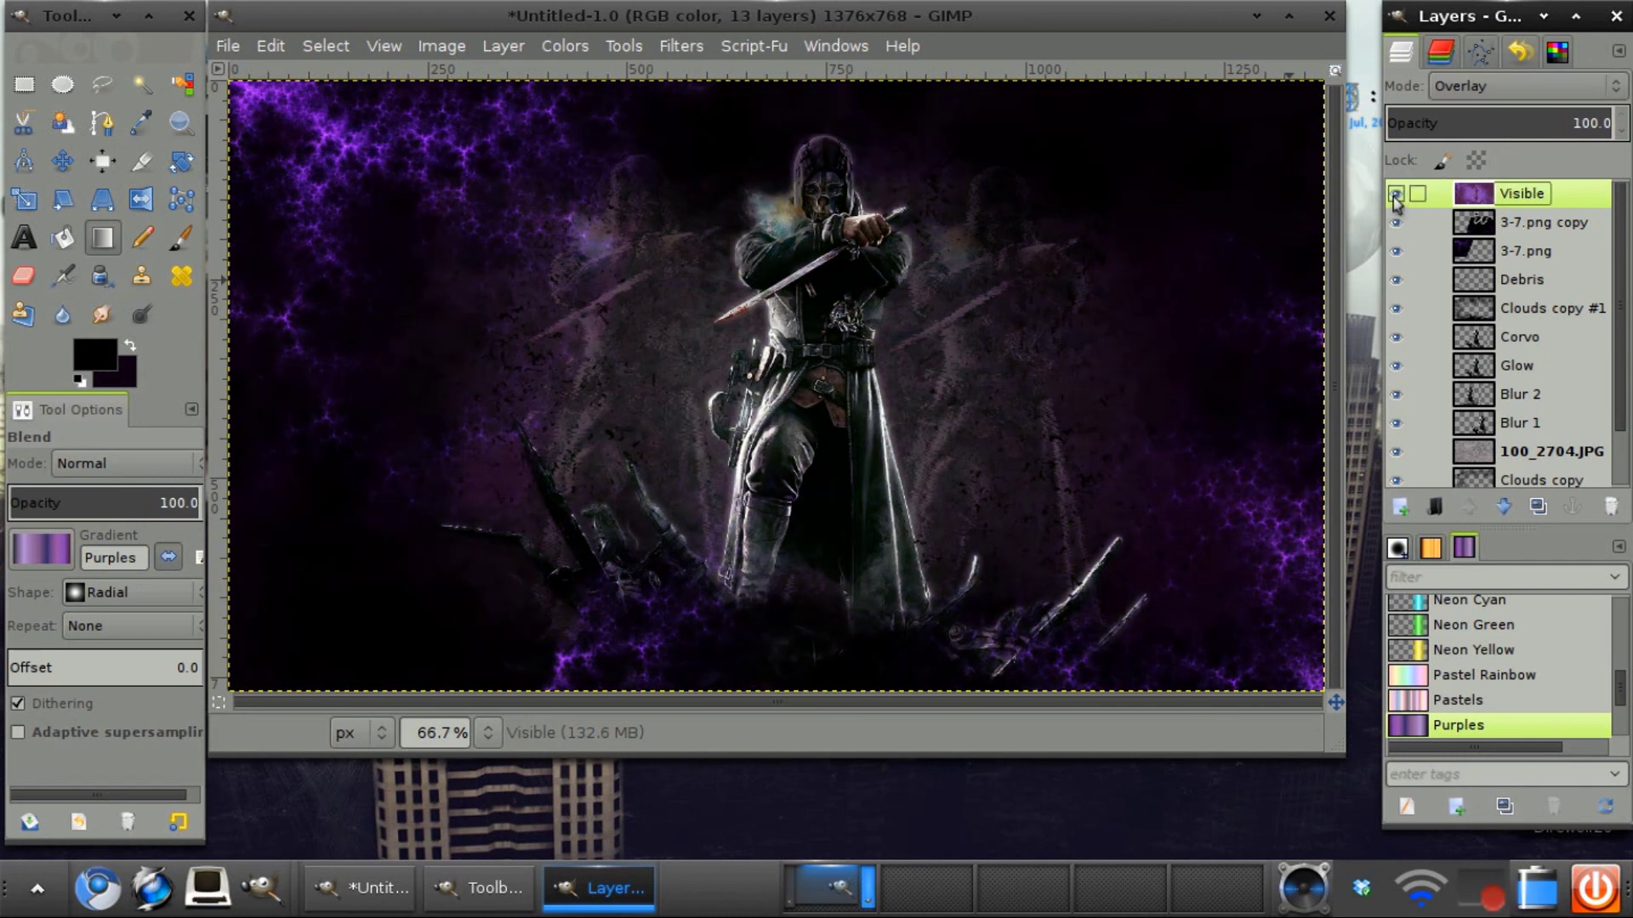